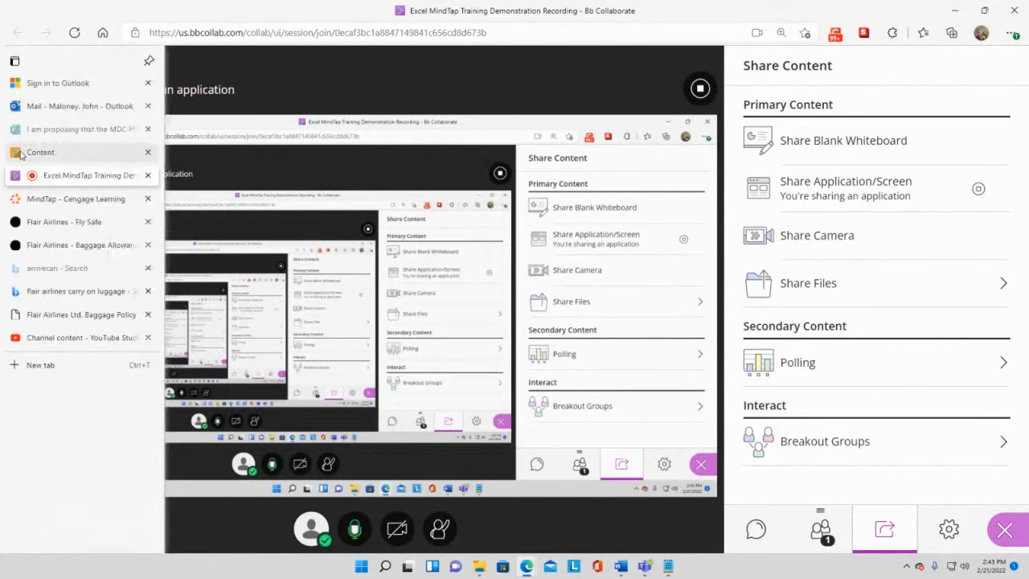
- Review the Blackboard course Sessions page, then return to the MindTap course page
left_click(40, 152)
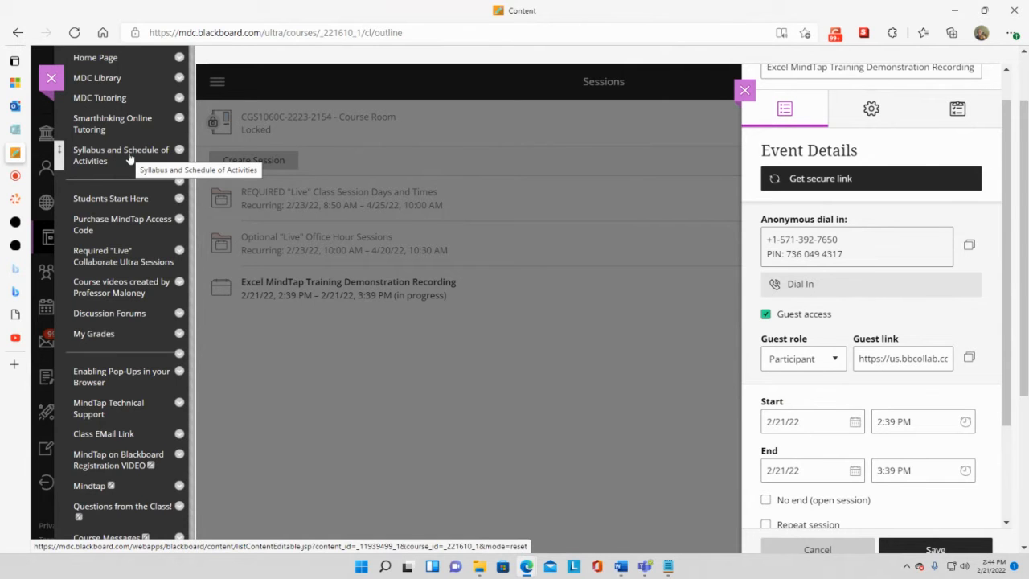
mouse_move(15, 181)
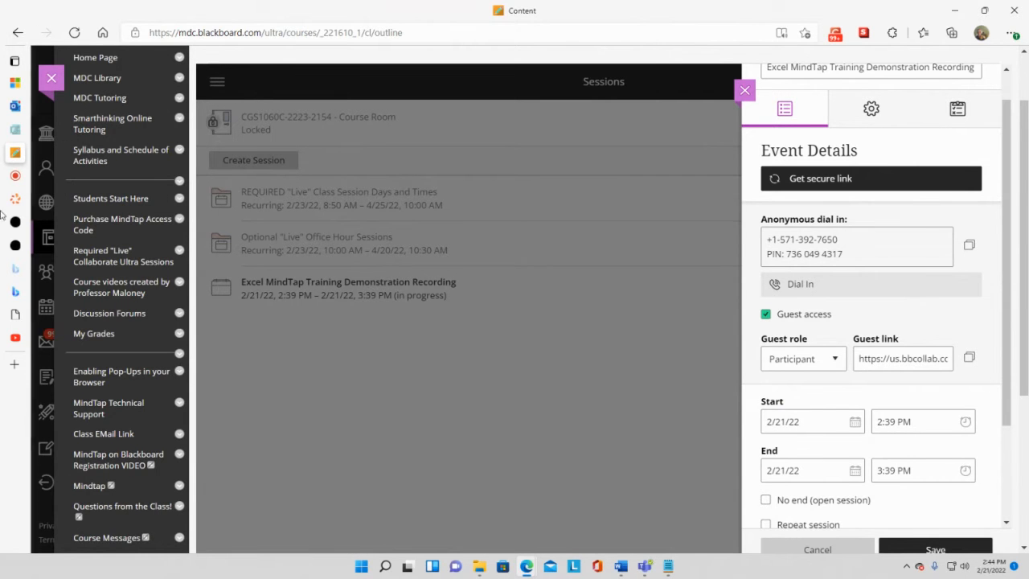
left_click(54, 197)
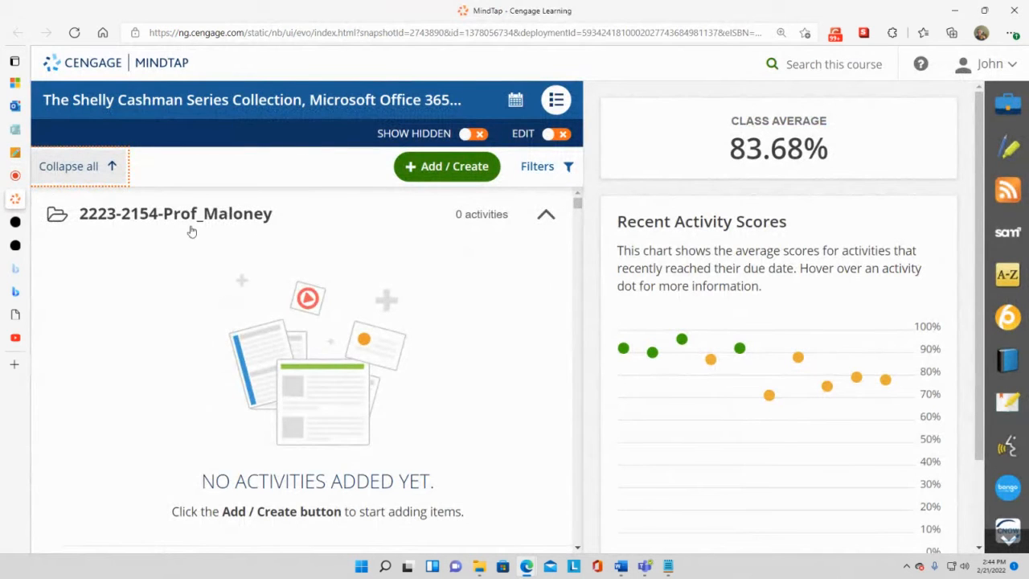
- Collapse all course sections and expand the Excel folder to list Modules 1–4 and the Final Exam
scroll(185, 286, "down", 1)
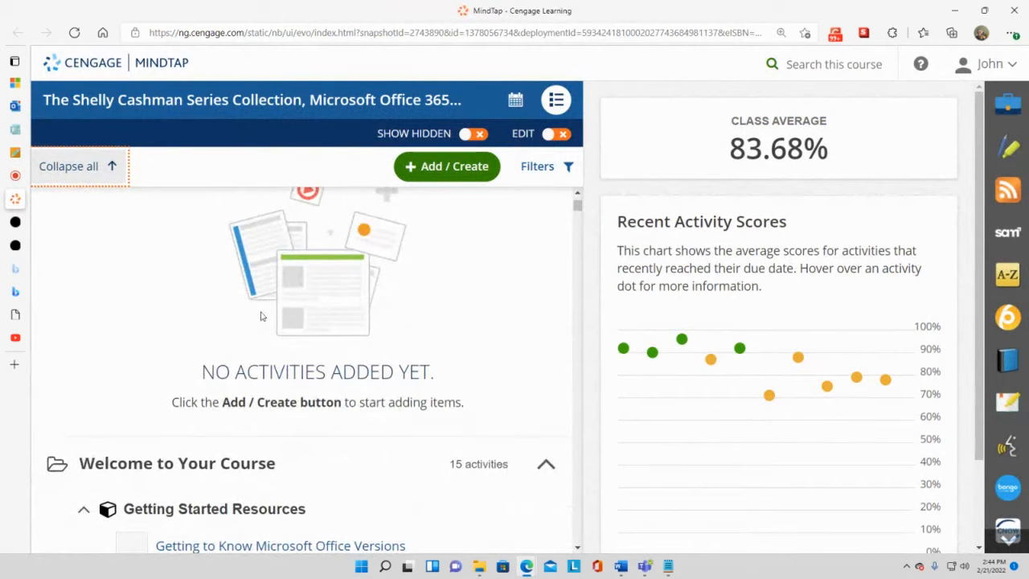
scroll(239, 418, "down", 1)
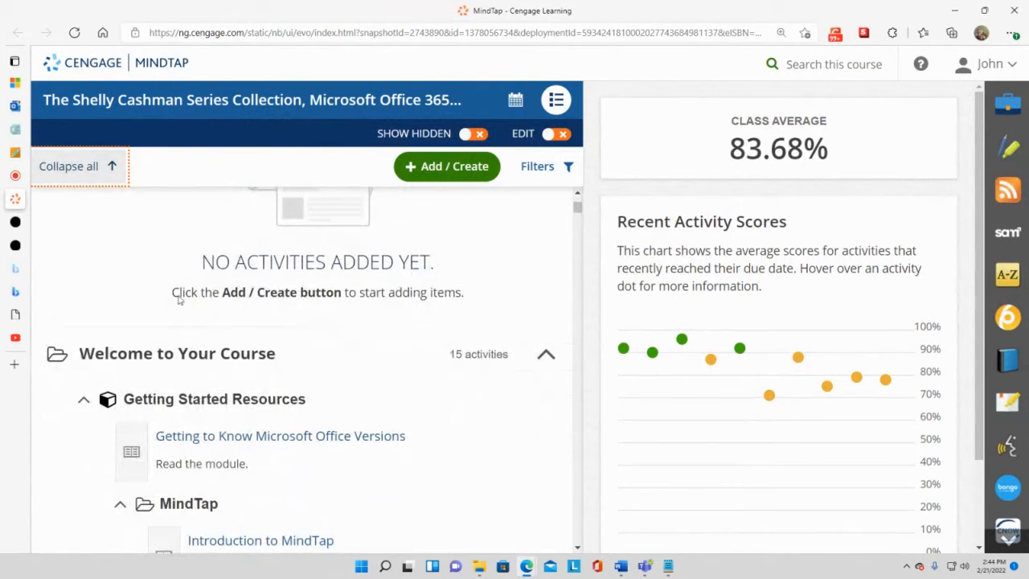
left_click(84, 167)
scroll(341, 375, "down", 1)
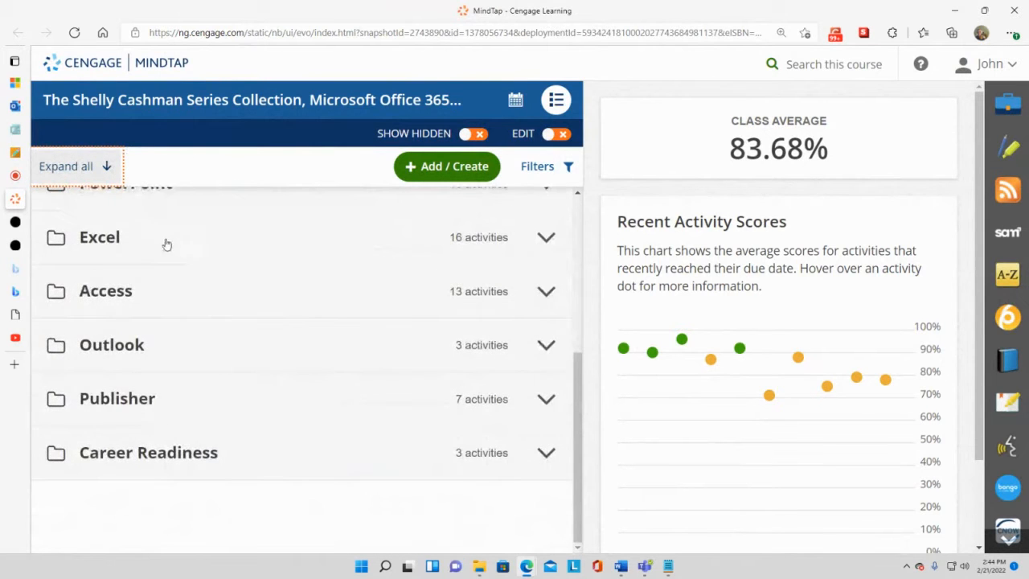
left_click(545, 237)
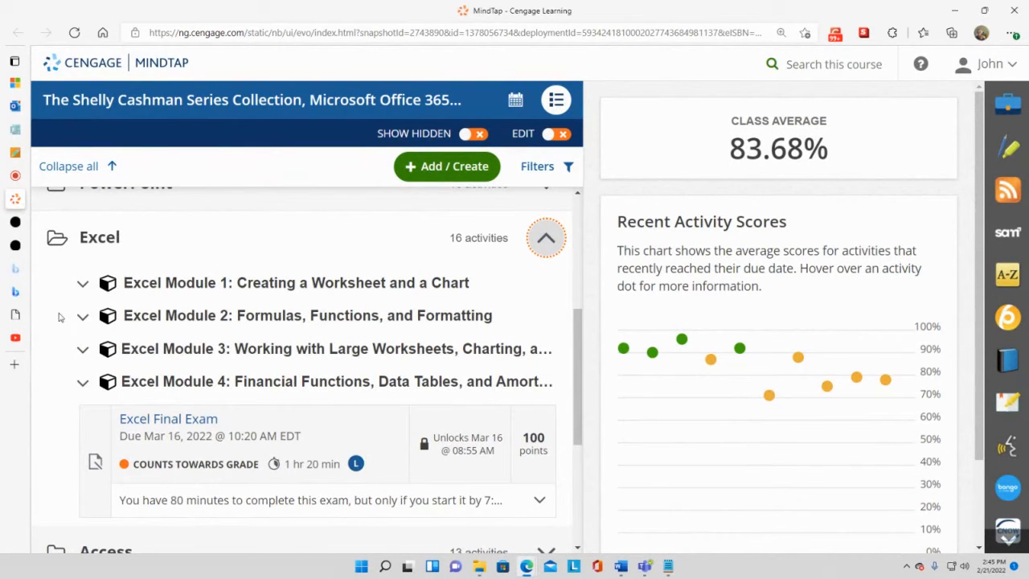
mouse_move(23, 186)
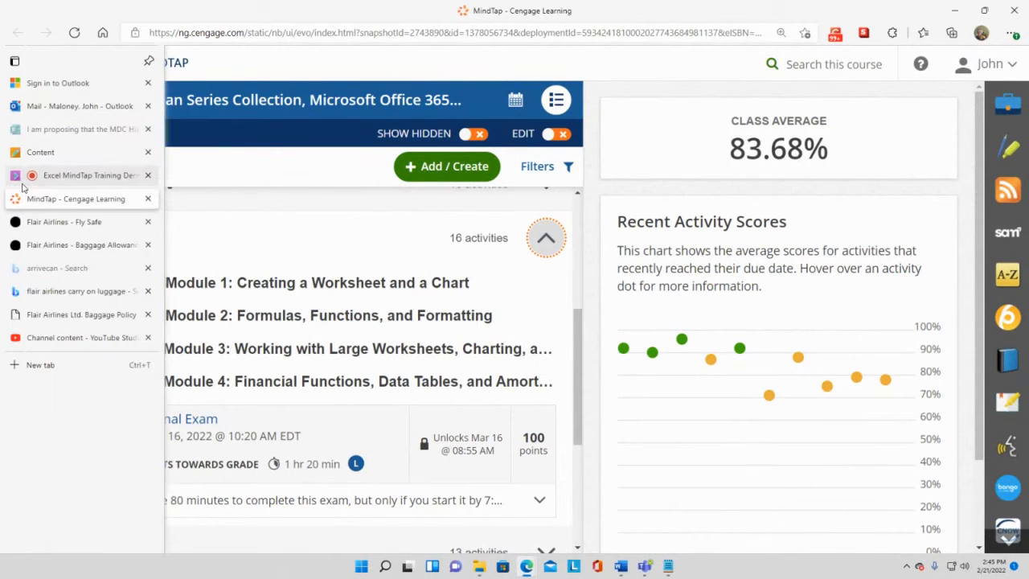
left_click(64, 175)
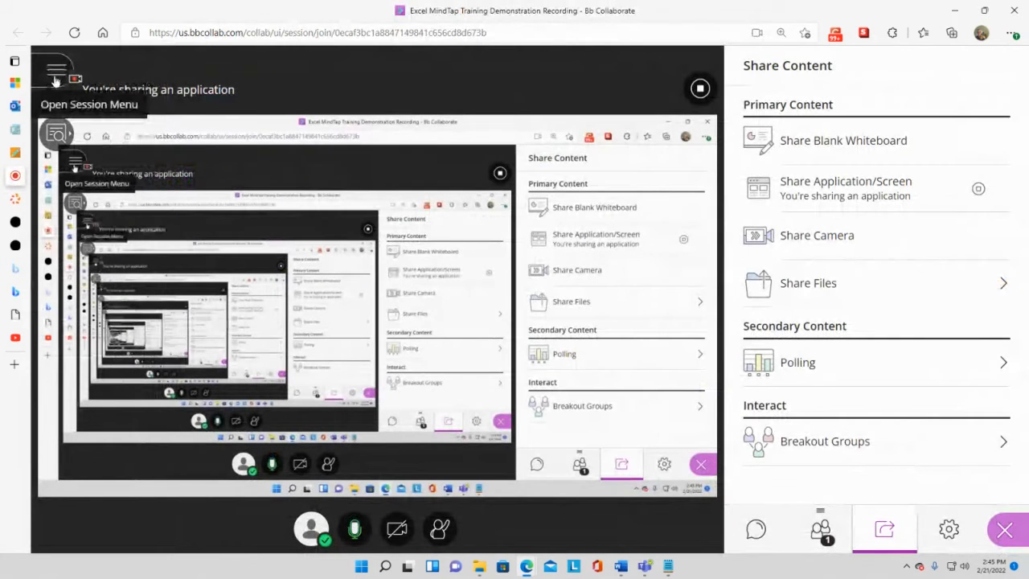
left_click(57, 72)
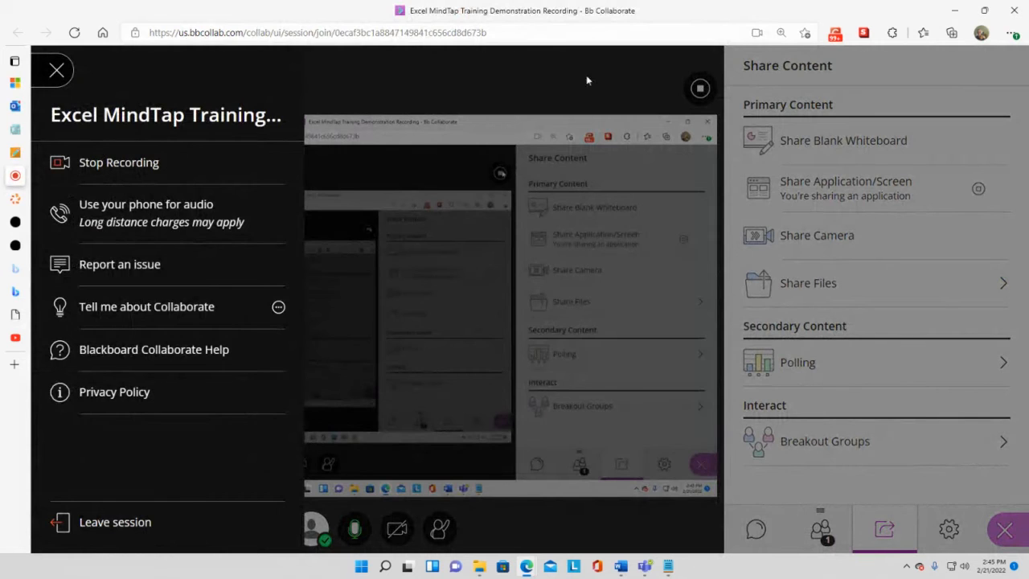
left_click(513, 78)
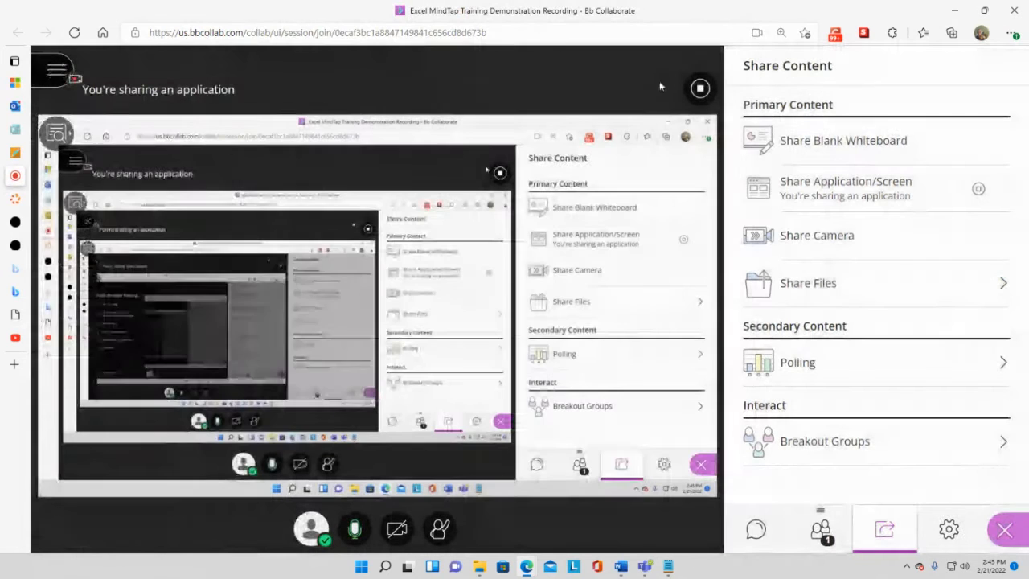
left_click(36, 153)
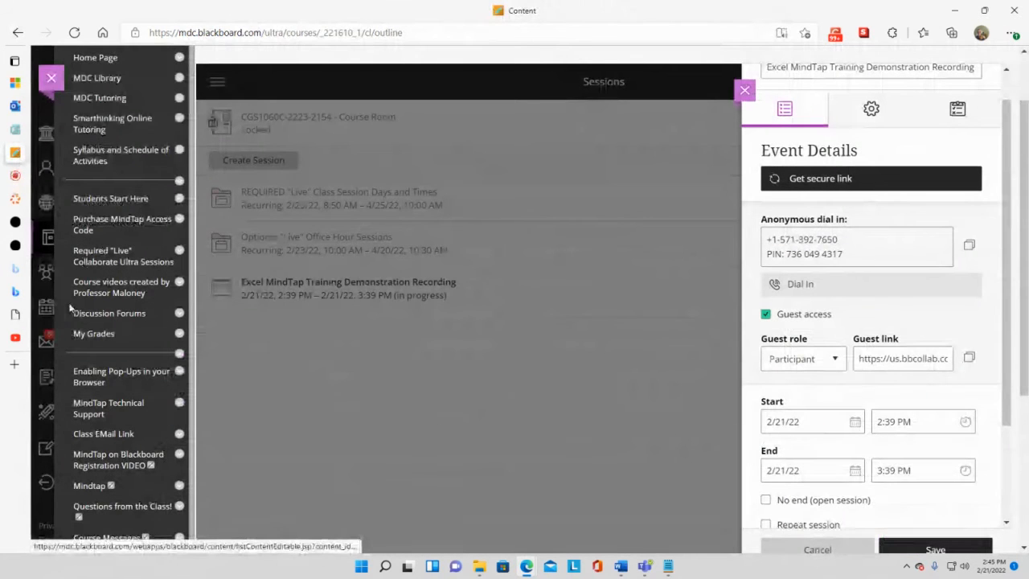
left_click(24, 201)
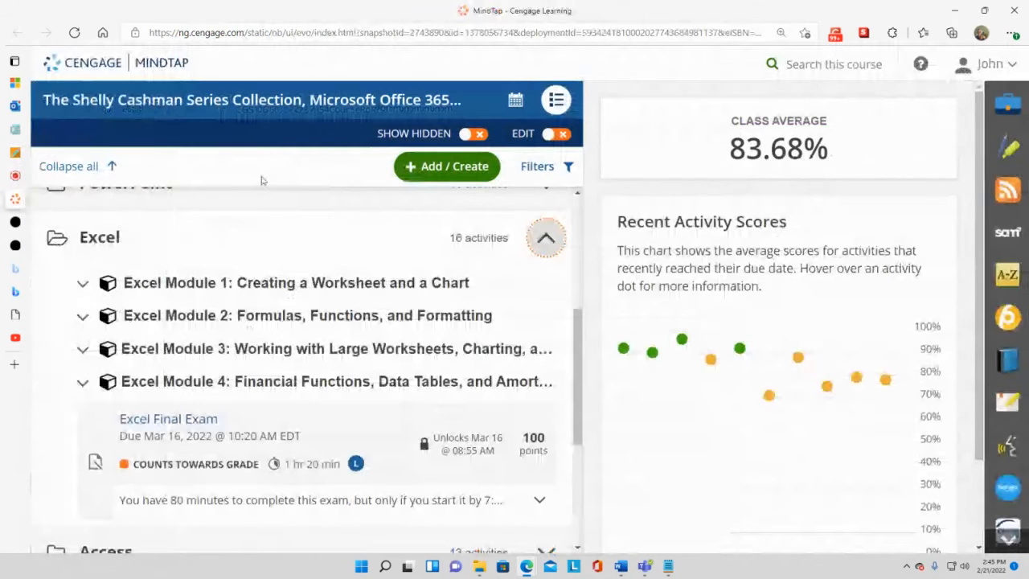
- Expand Excel Module 1 and start its SAM Training at task 1 of 38
left_click(251, 287)
scroll(252, 366, "down", 2)
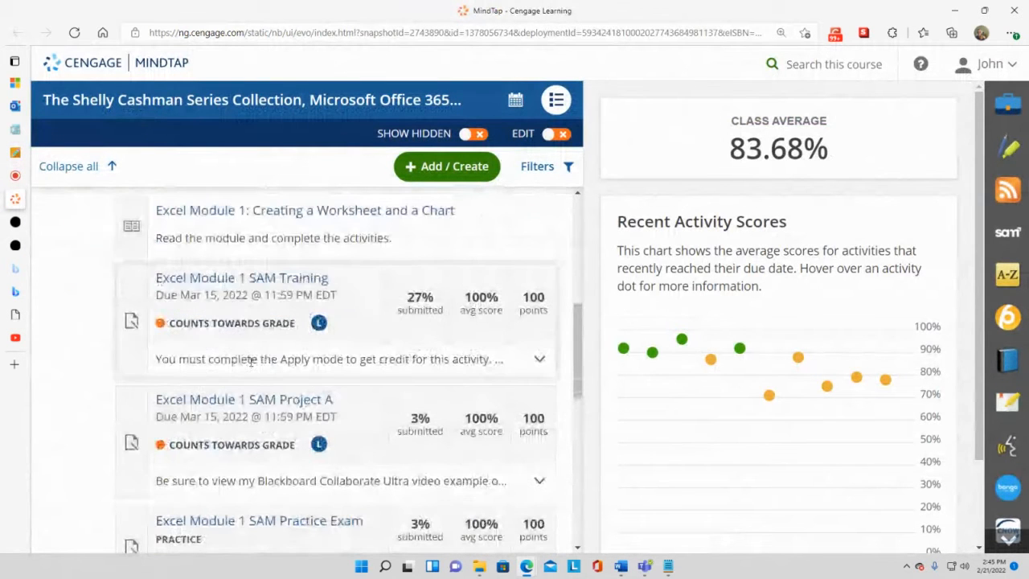
left_click(239, 280)
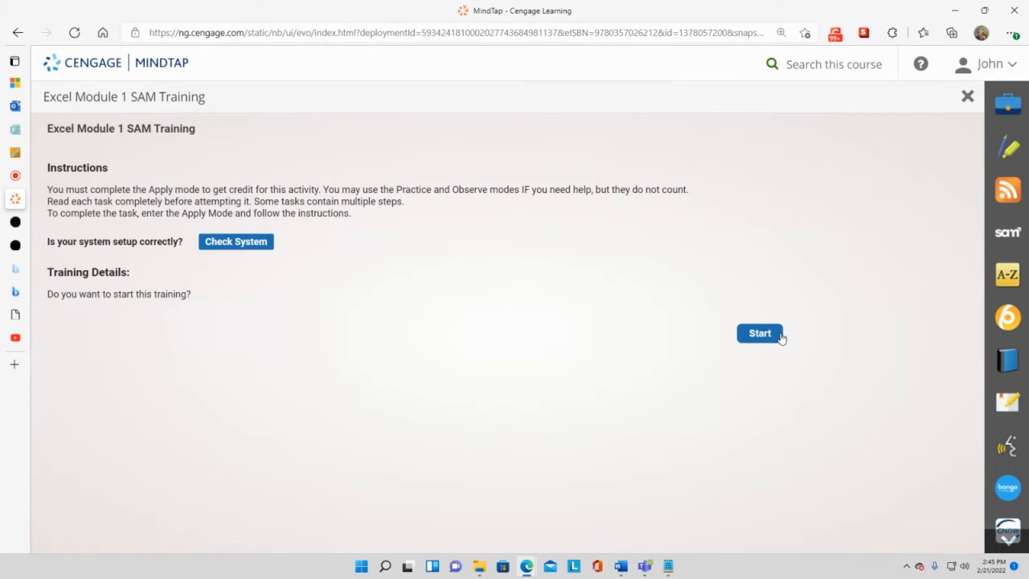
left_click(764, 342)
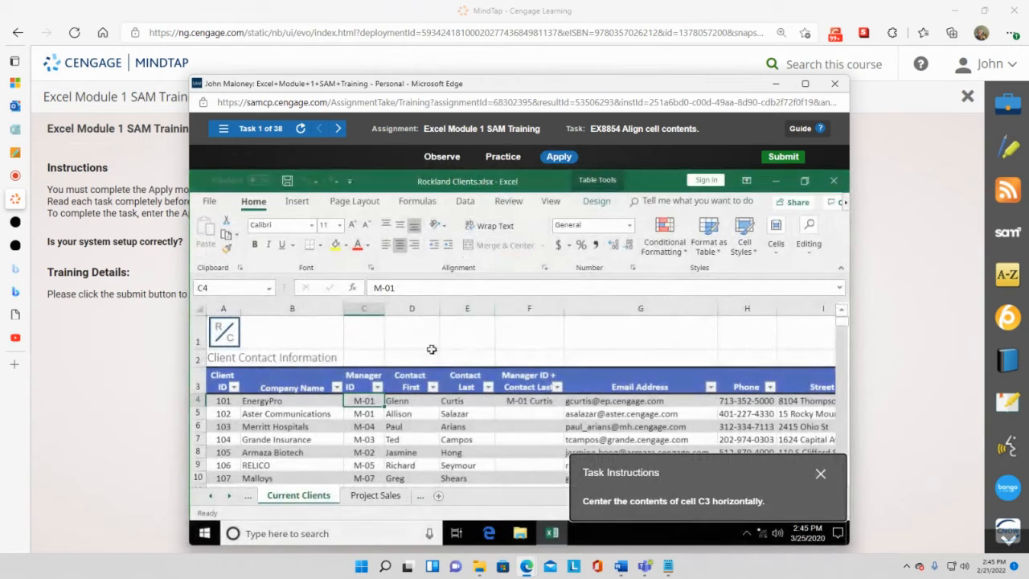
- Maximize the training window and center cell C3's Manager ID header horizontally, retrying after a Middle Align miss
left_click(804, 84)
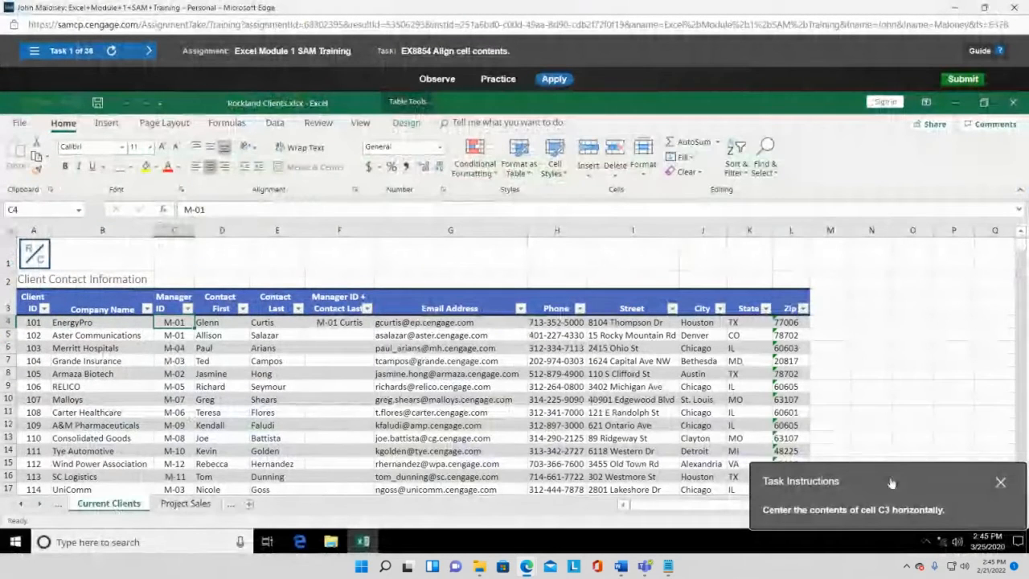
left_click_drag(891, 483, 792, 219)
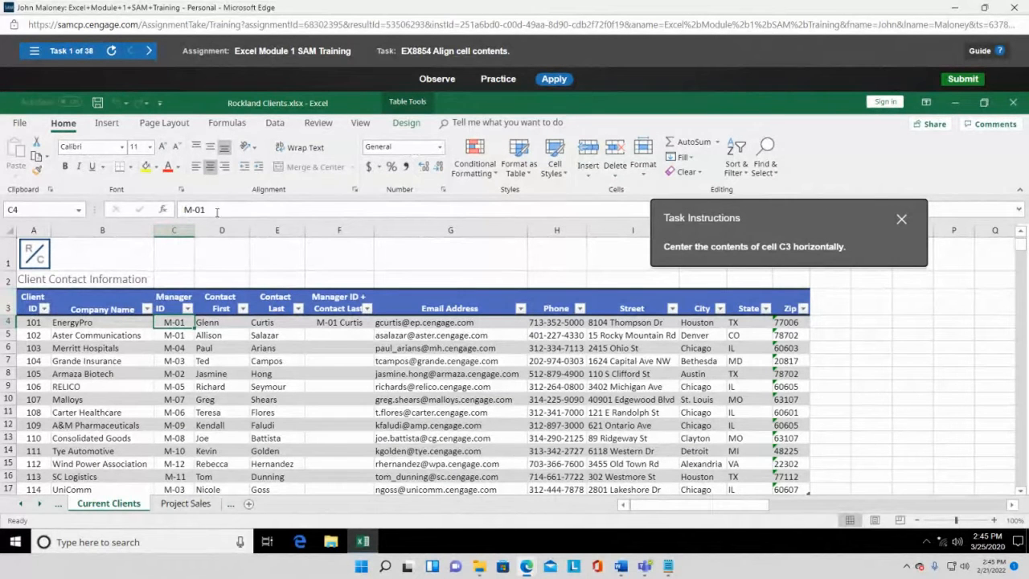
left_click(170, 259)
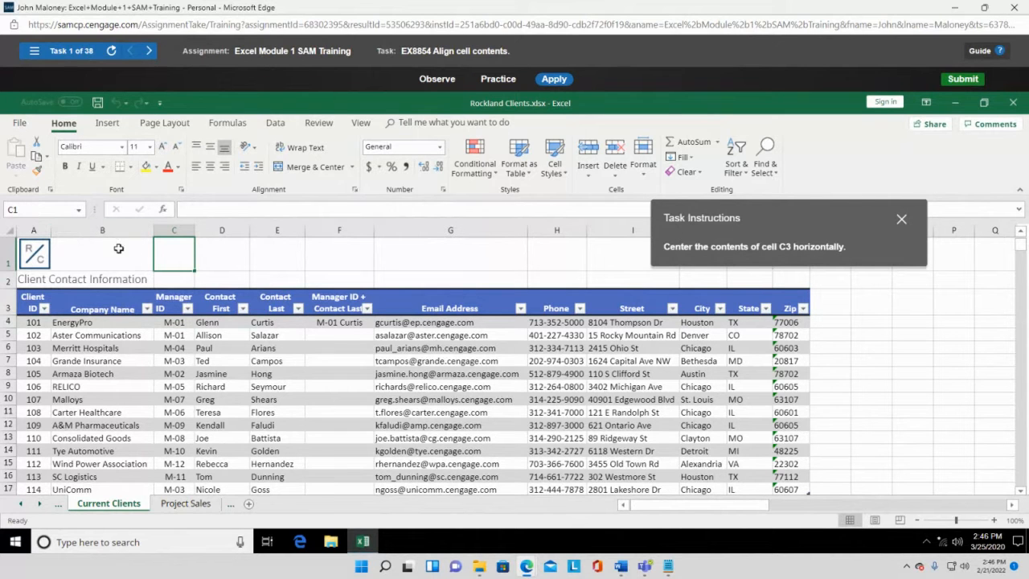
left_click(162, 280)
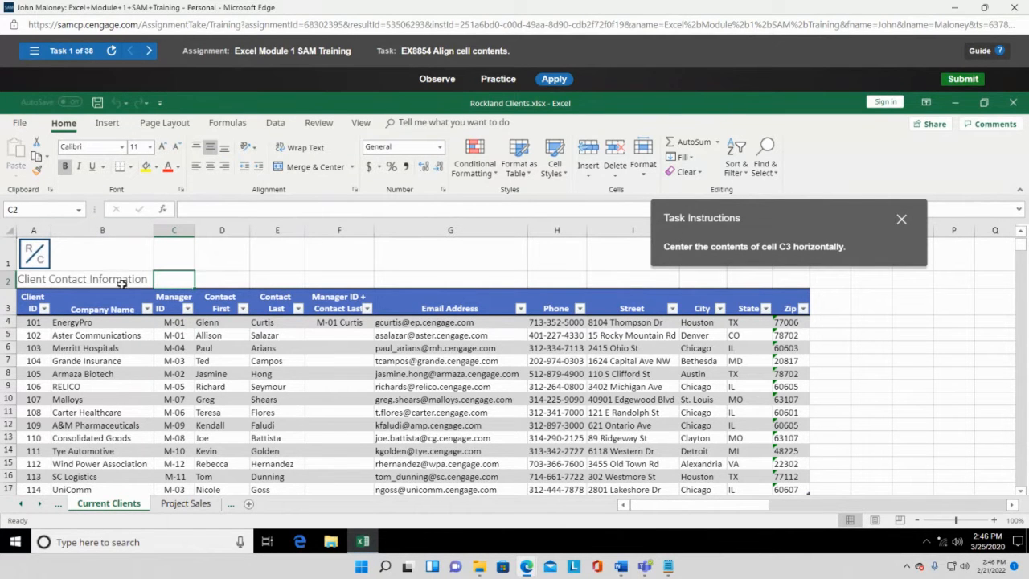
left_click(175, 300)
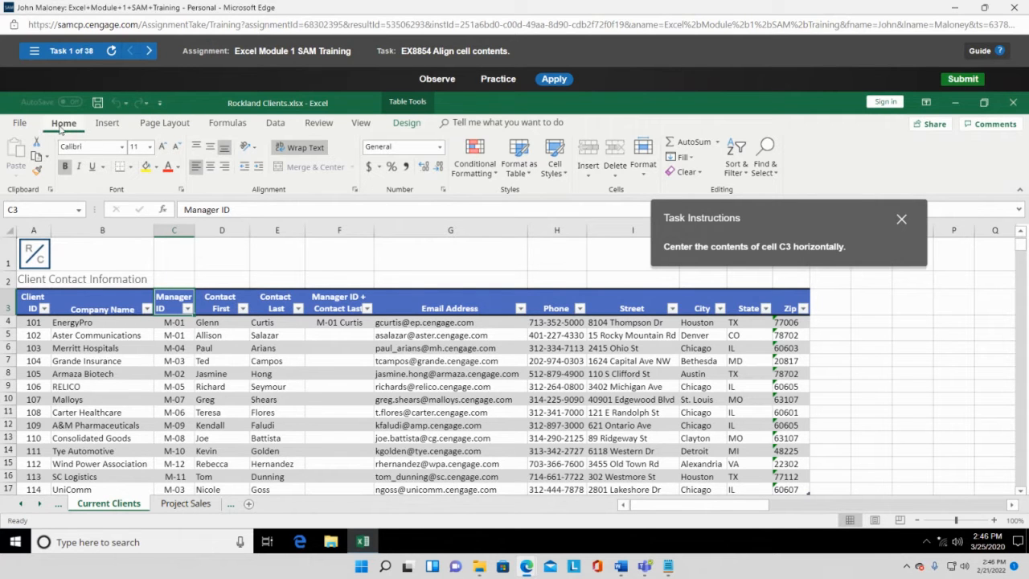
left_click(212, 151)
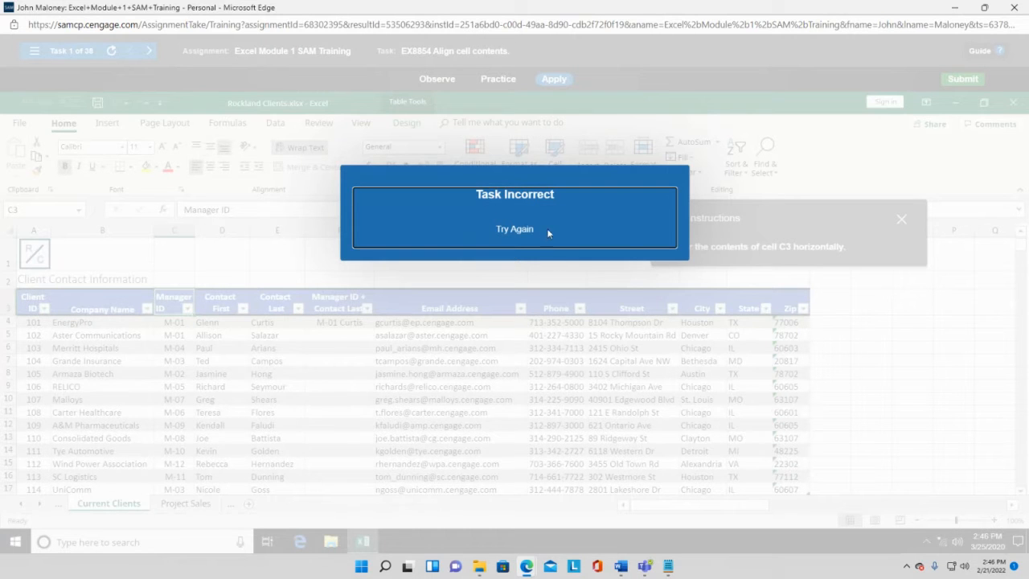
left_click(536, 228)
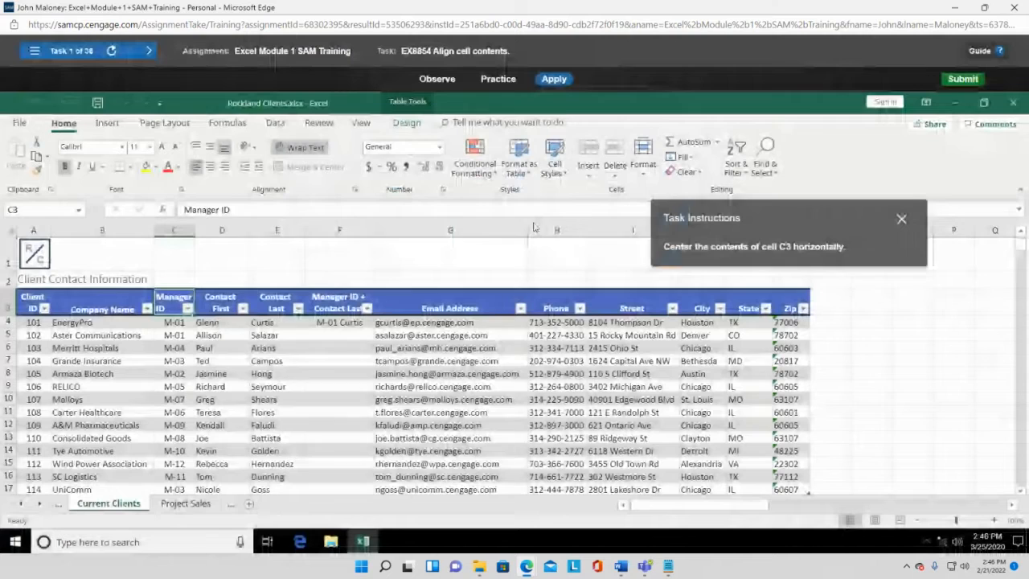
left_click(211, 169)
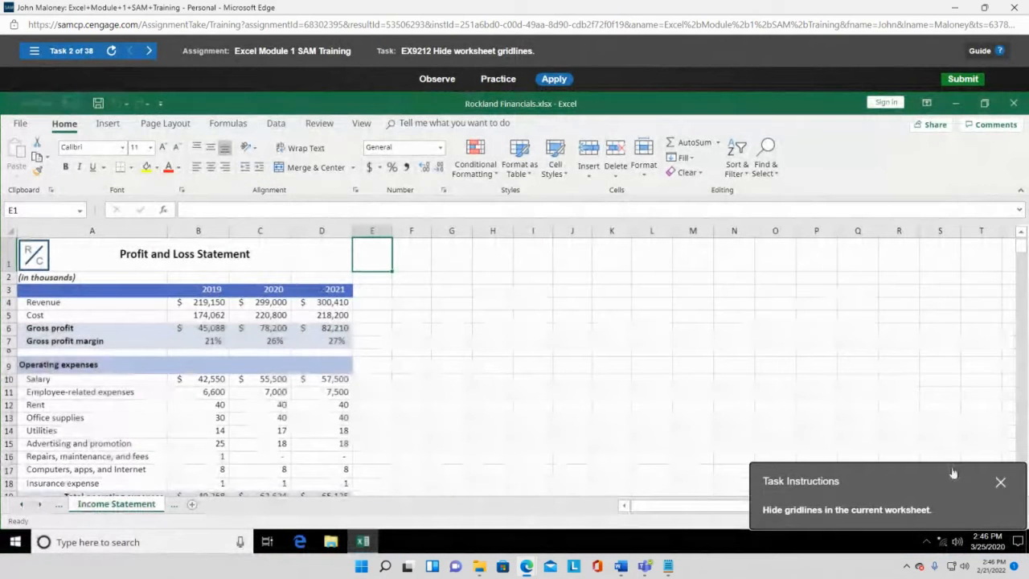
- Uncheck Gridlines in the View tab's Show group so the worksheet gridlines disappear
left_click_drag(863, 476, 601, 257)
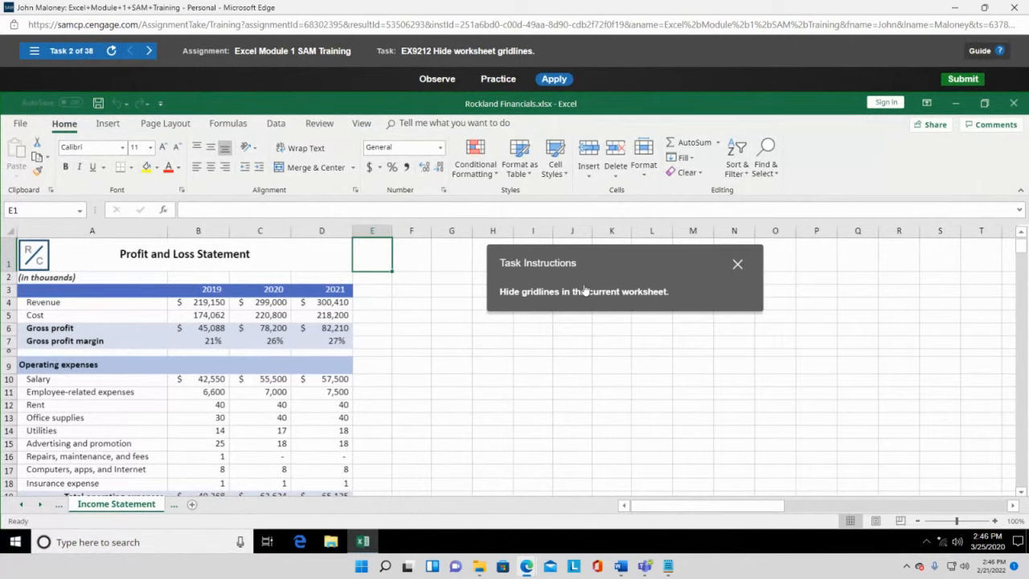
left_click(362, 123)
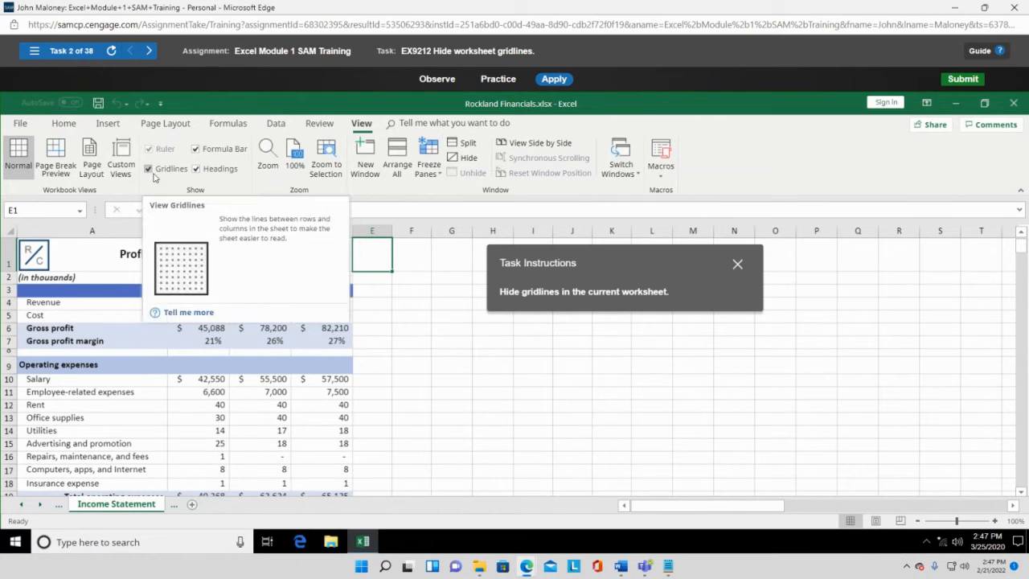
left_click_drag(628, 254, 626, 146)
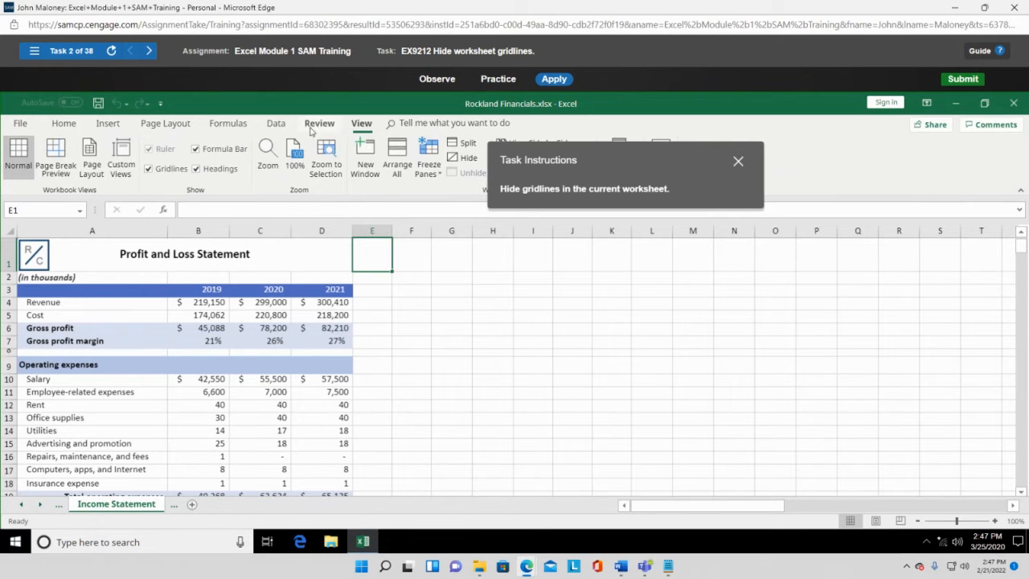
left_click(147, 169)
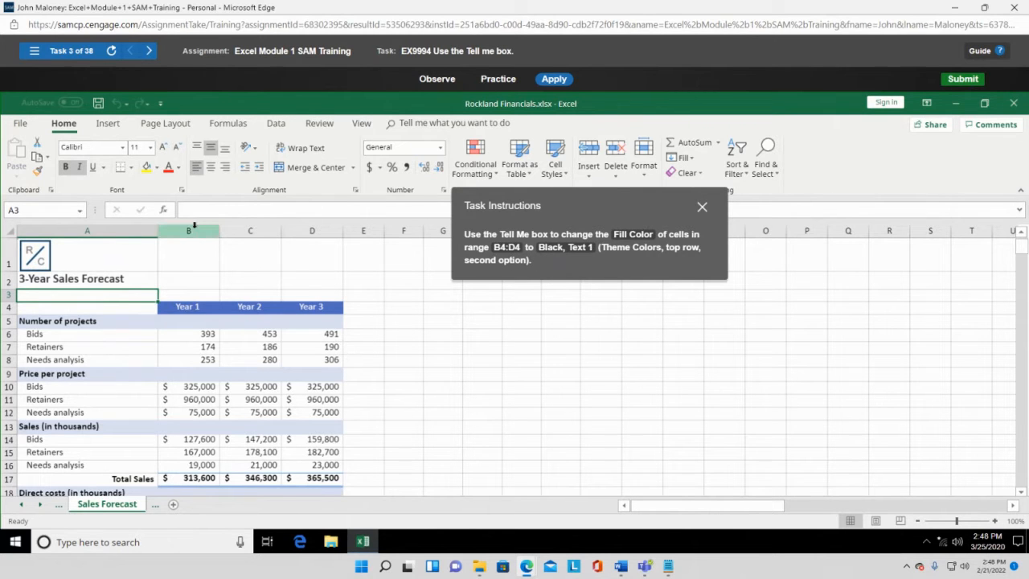
- Select the Year 1–Year 3 header range B4:D4
left_click(188, 304)
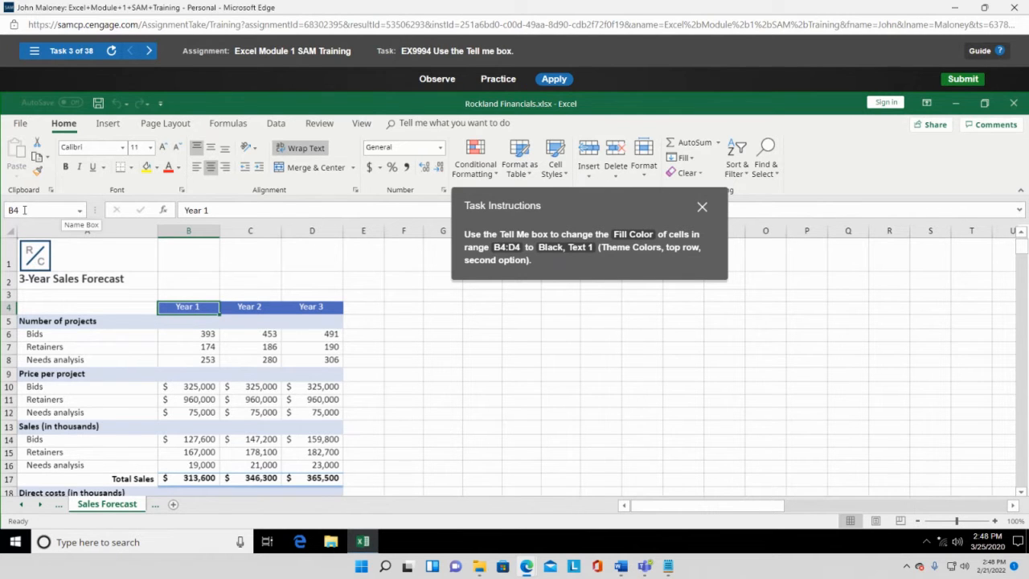
left_click(239, 308)
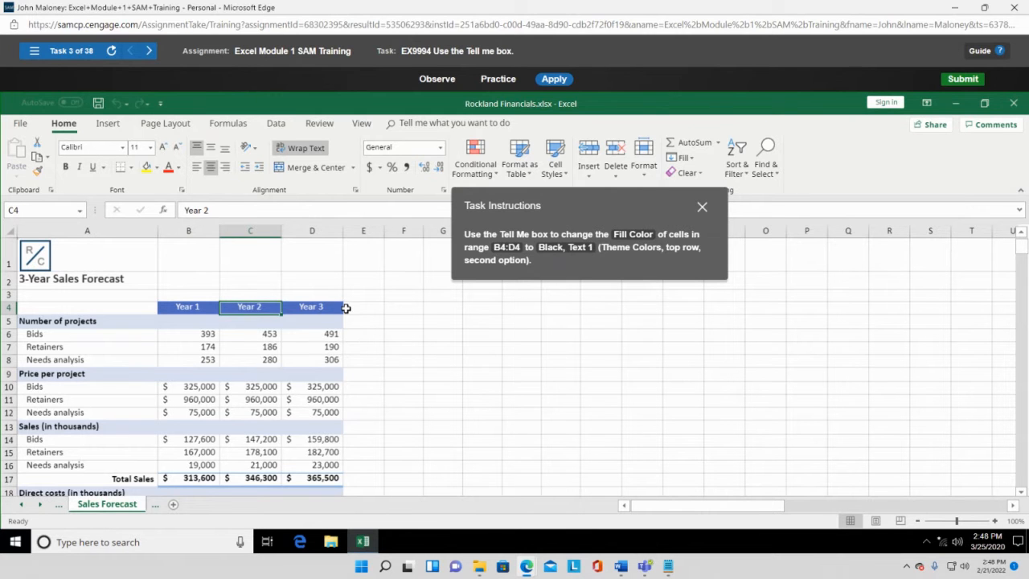
left_click(326, 307)
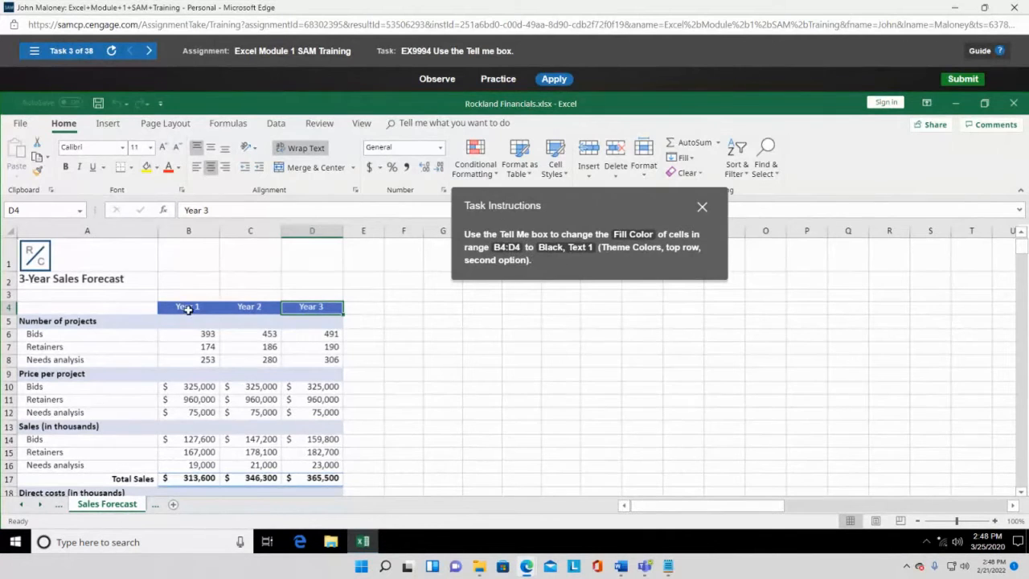
left_click_drag(186, 306, 312, 311)
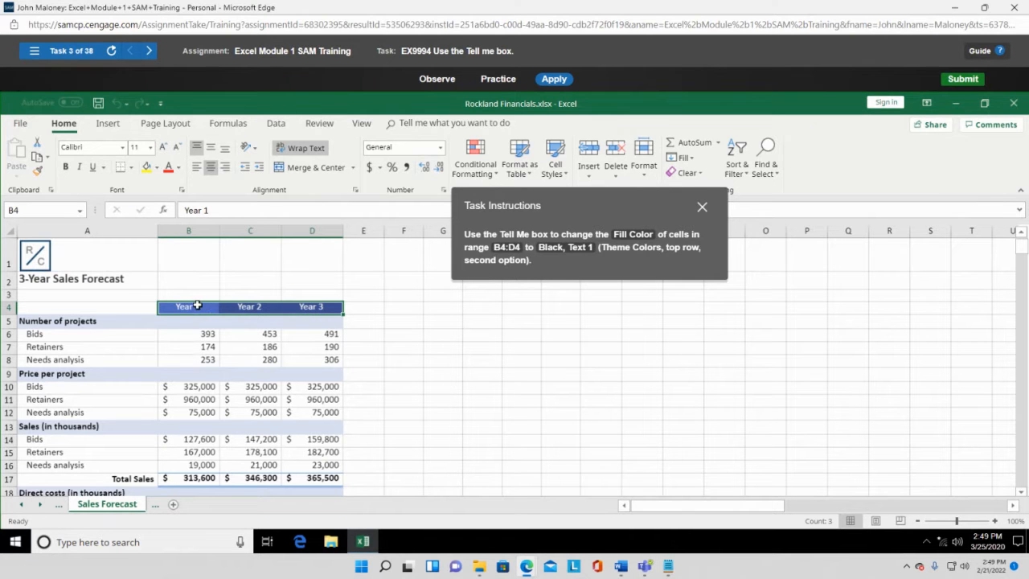
left_click(185, 310)
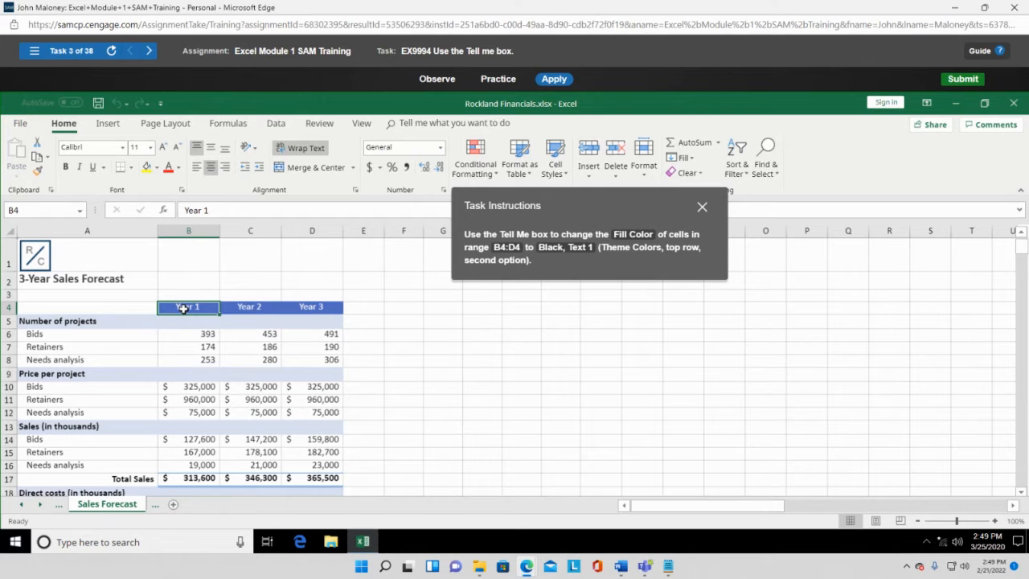
left_click_drag(183, 309, 309, 312)
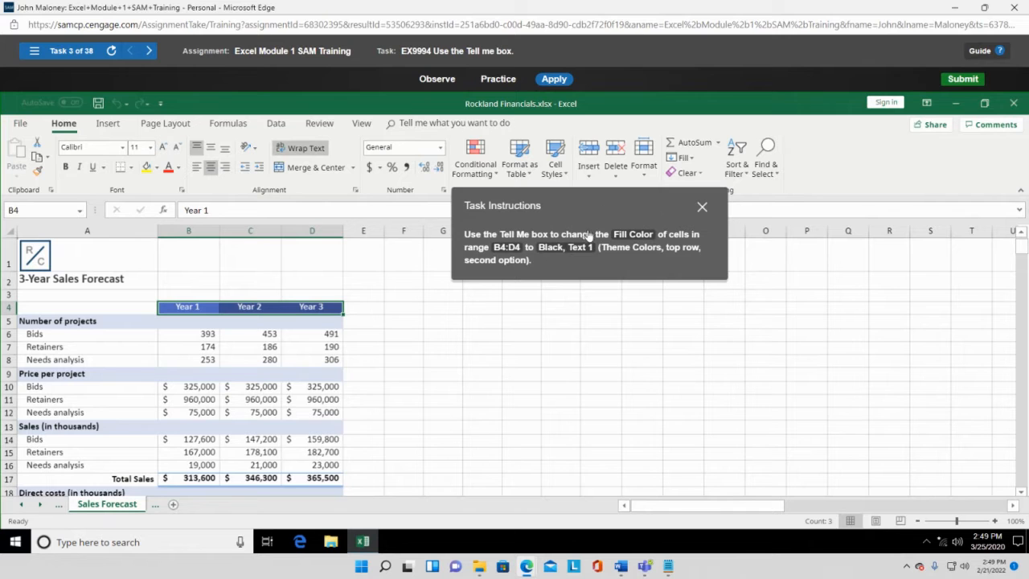
- Search Tell Me for Fill Color and fill B4:D4 with Black, Text 1
left_click(417, 123)
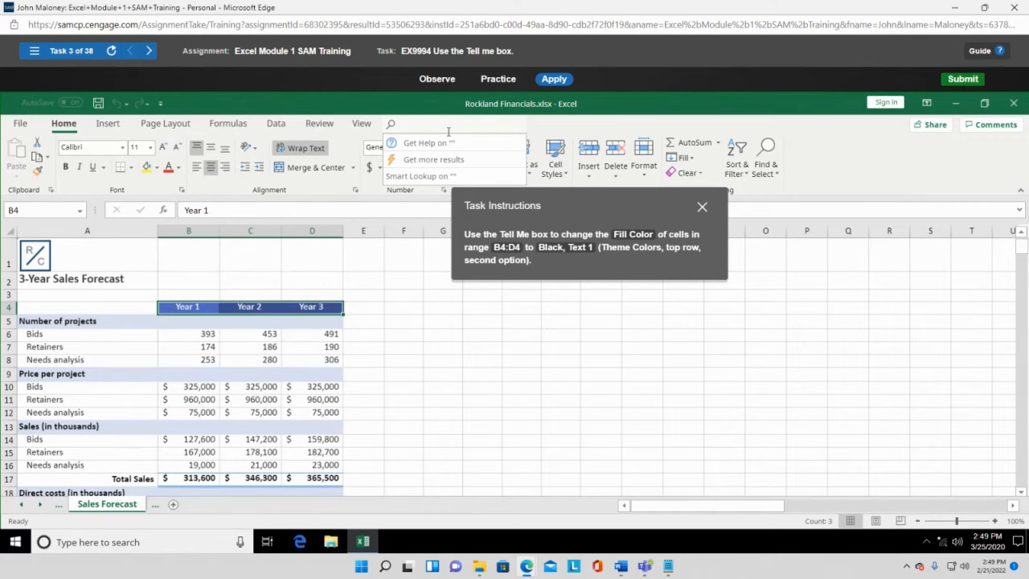
type("Fill C")
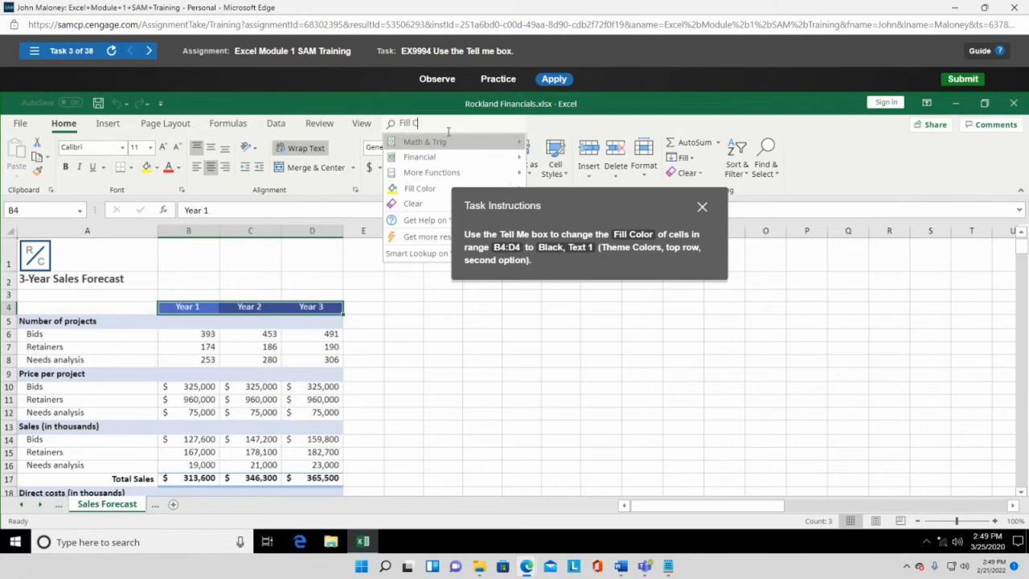
type("olor")
mouse_move(434, 187)
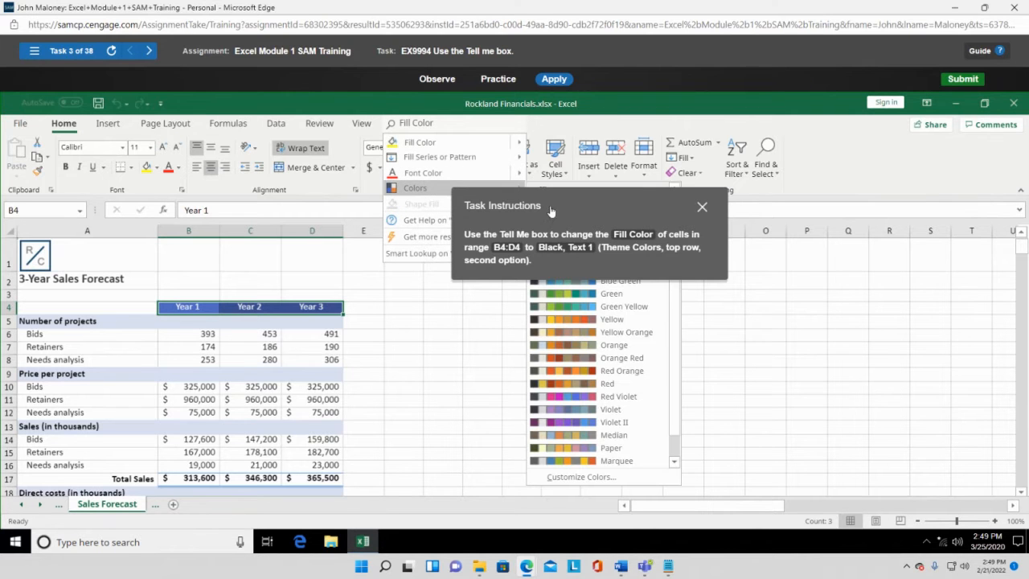
left_click_drag(590, 200, 852, 160)
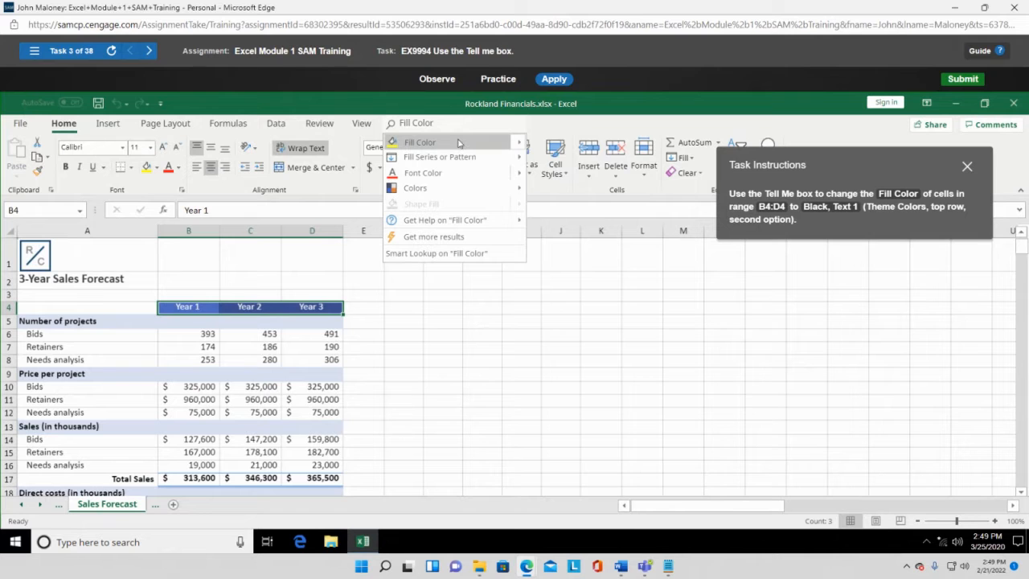
mouse_move(524, 144)
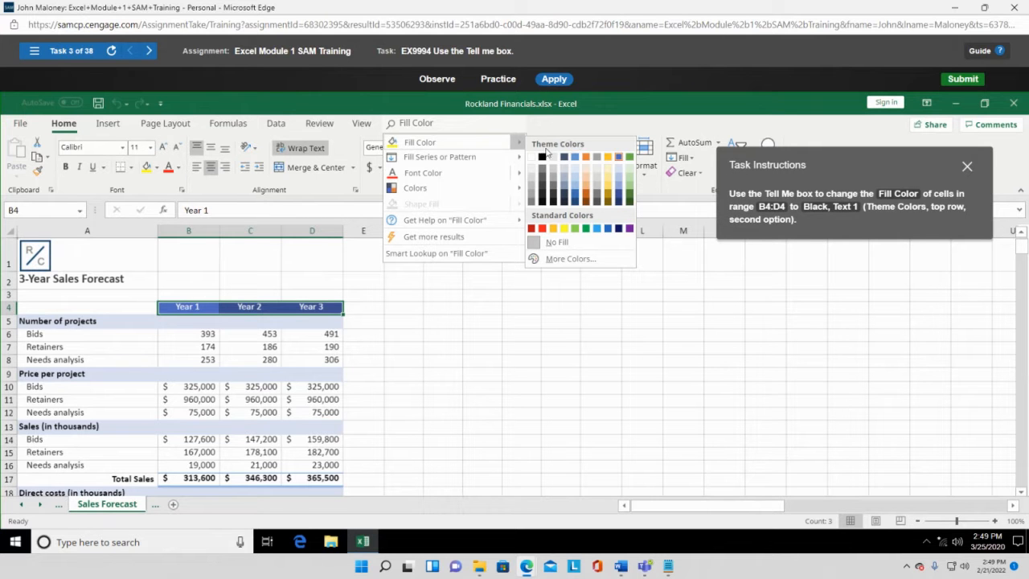
left_click(541, 157)
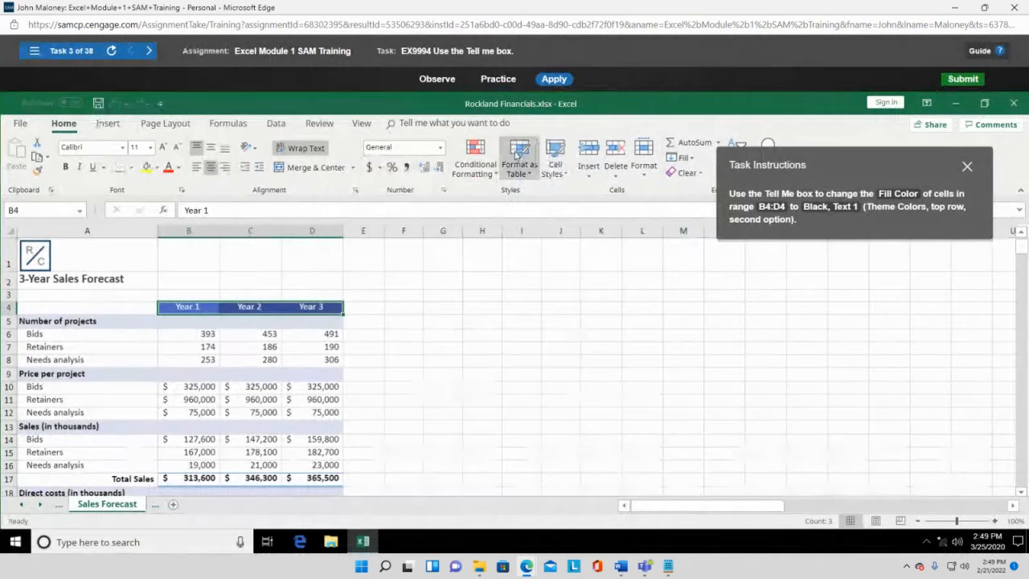
left_click(454, 123)
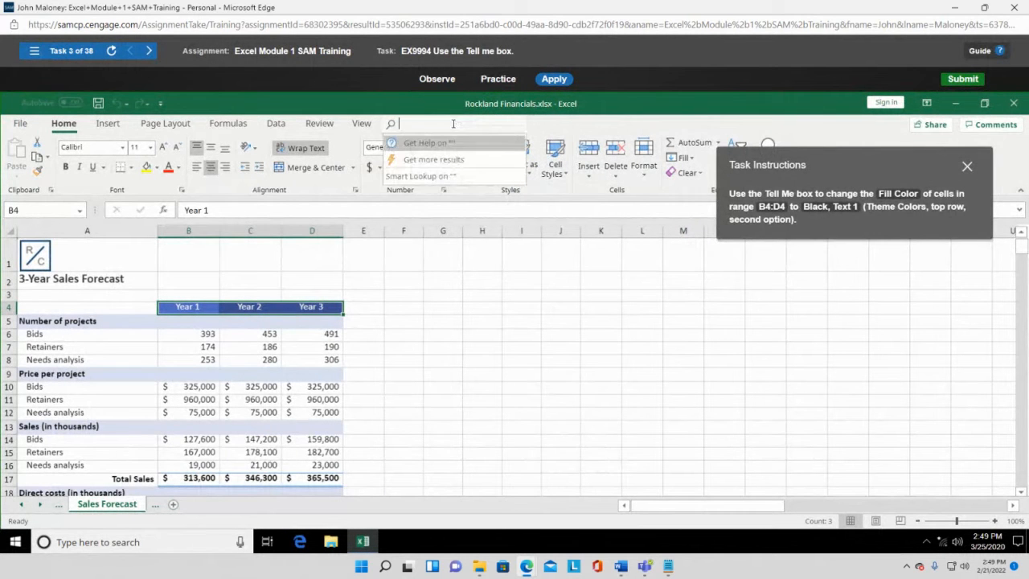
type("F")
key("BackSpace")
type("ill Color")
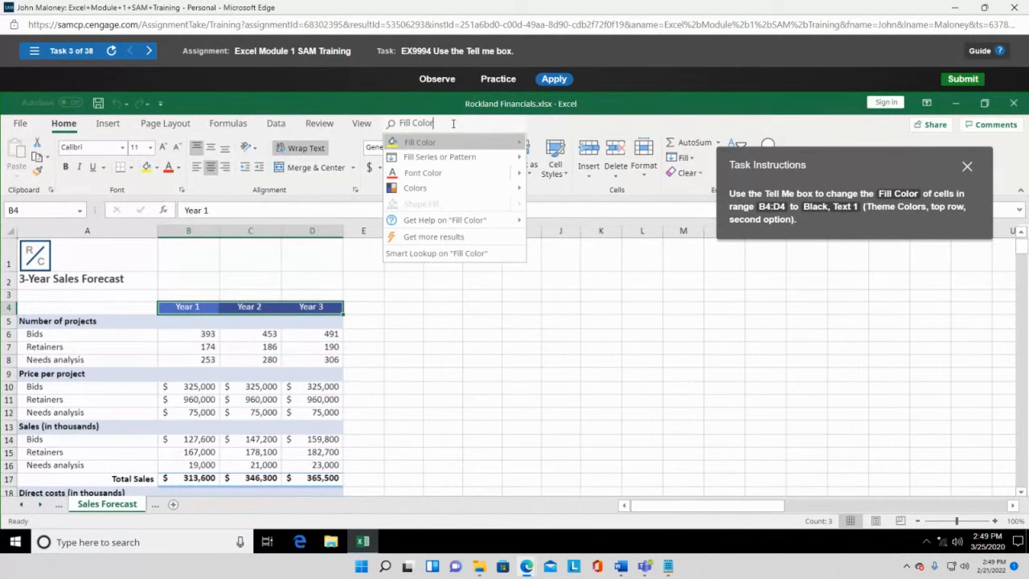
mouse_move(520, 145)
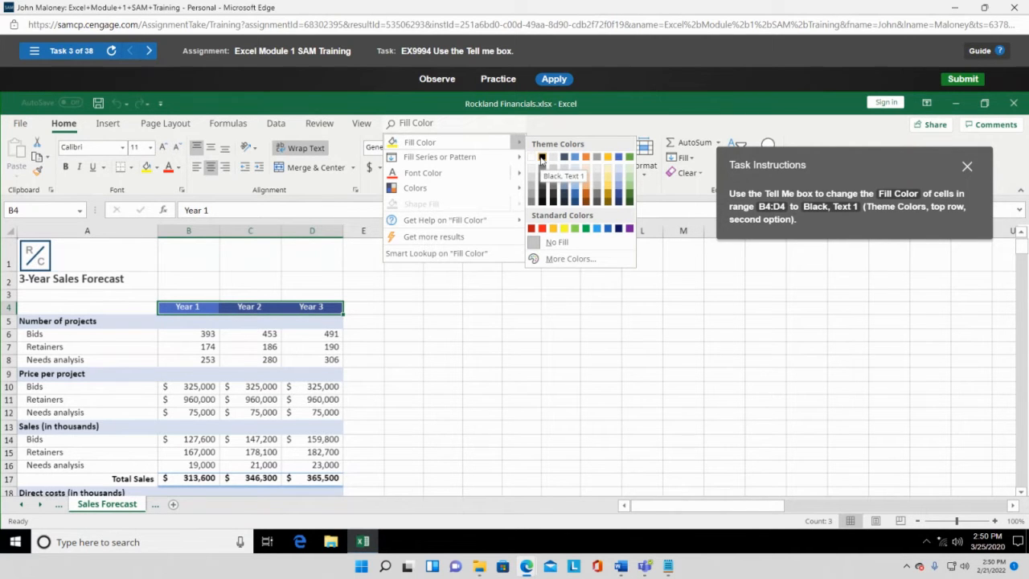
left_click(541, 158)
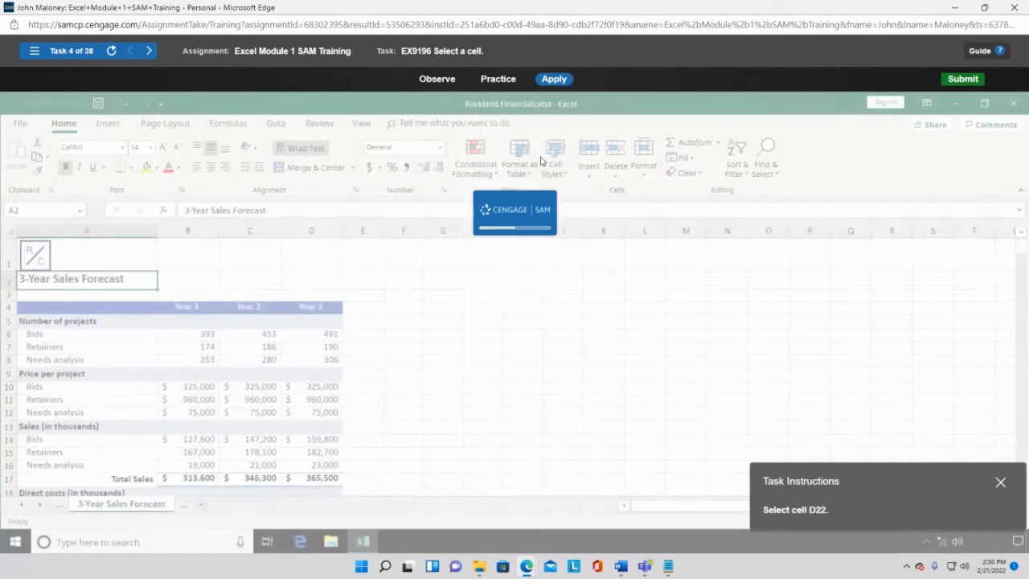
- Select cell D22, the Year 3 total direct cost
left_click_drag(873, 475, 723, 251)
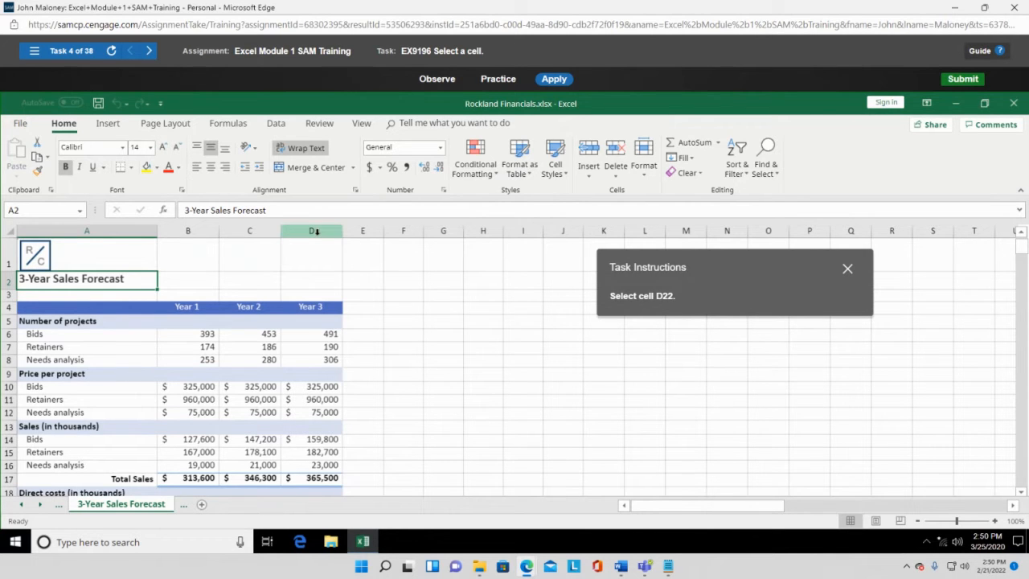
scroll(89, 422, "down", 2)
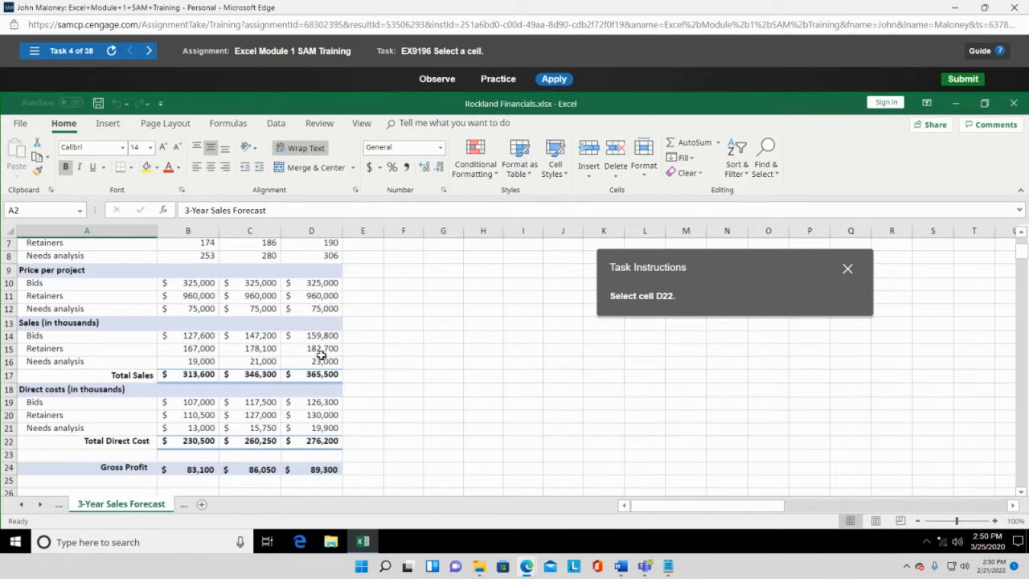
left_click(314, 442)
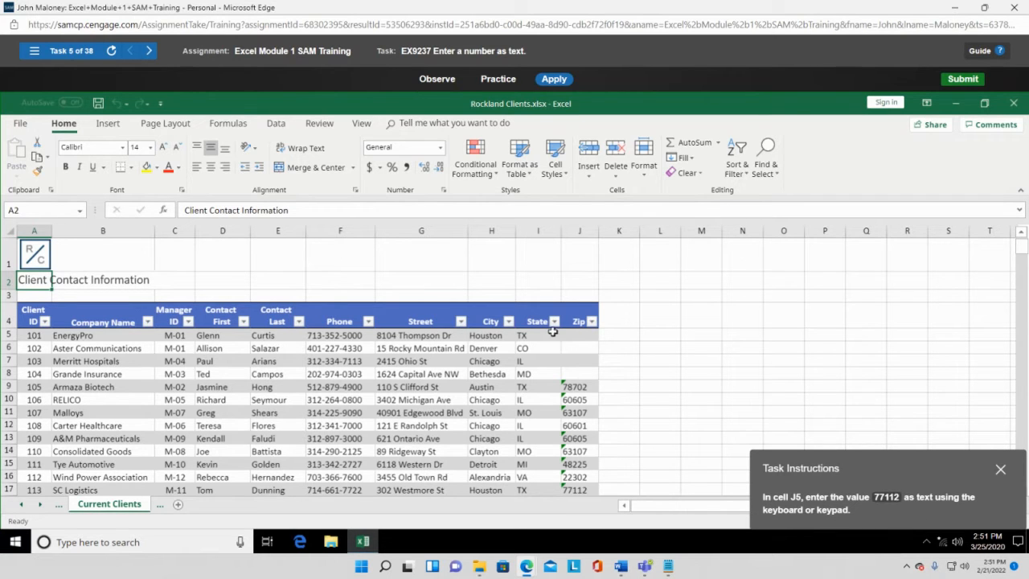
- Enter 77112 as text in Zip cell J5 using a leading apostrophe
left_click(571, 336)
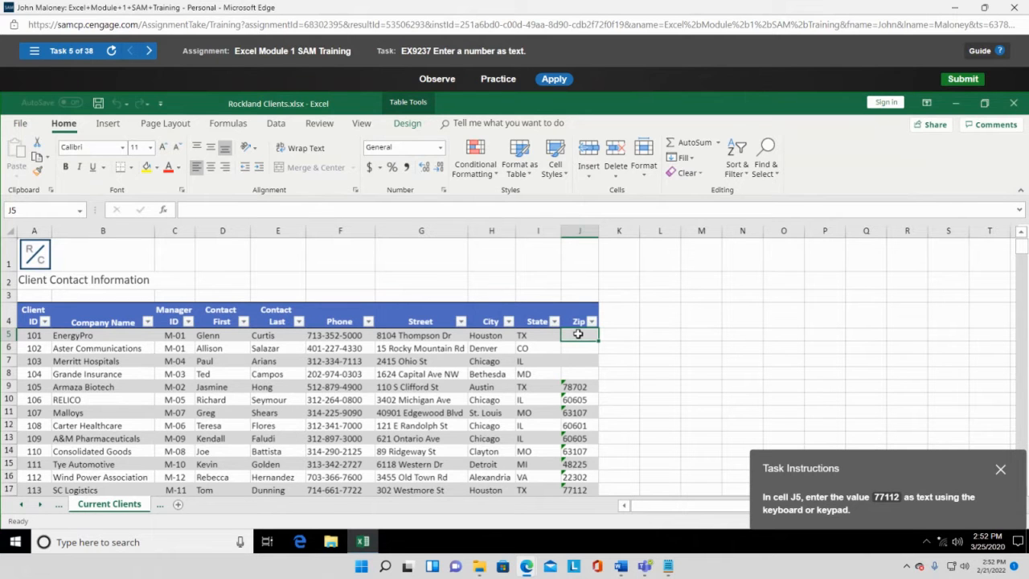
type("'")
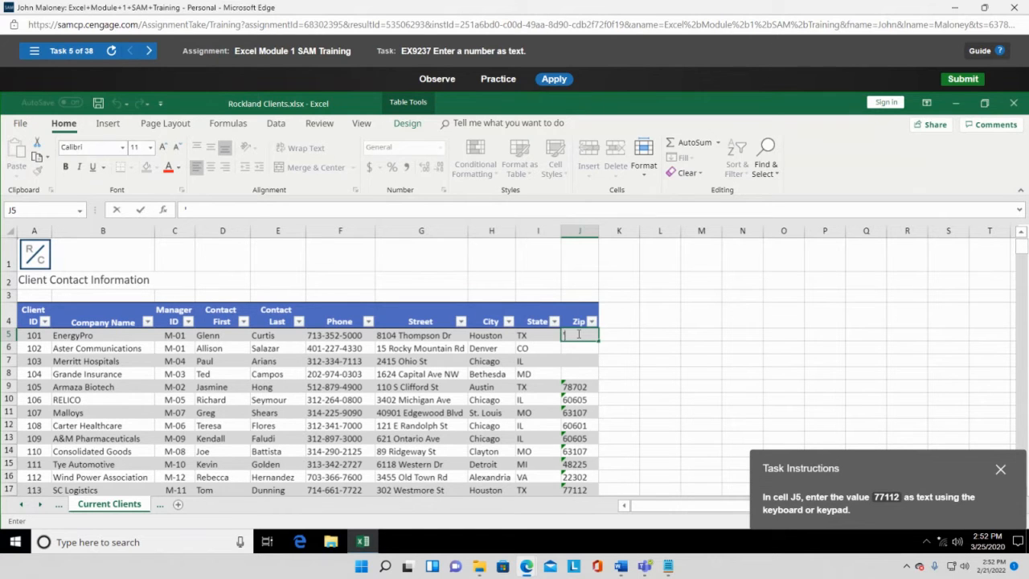
type("77112")
key("Return")
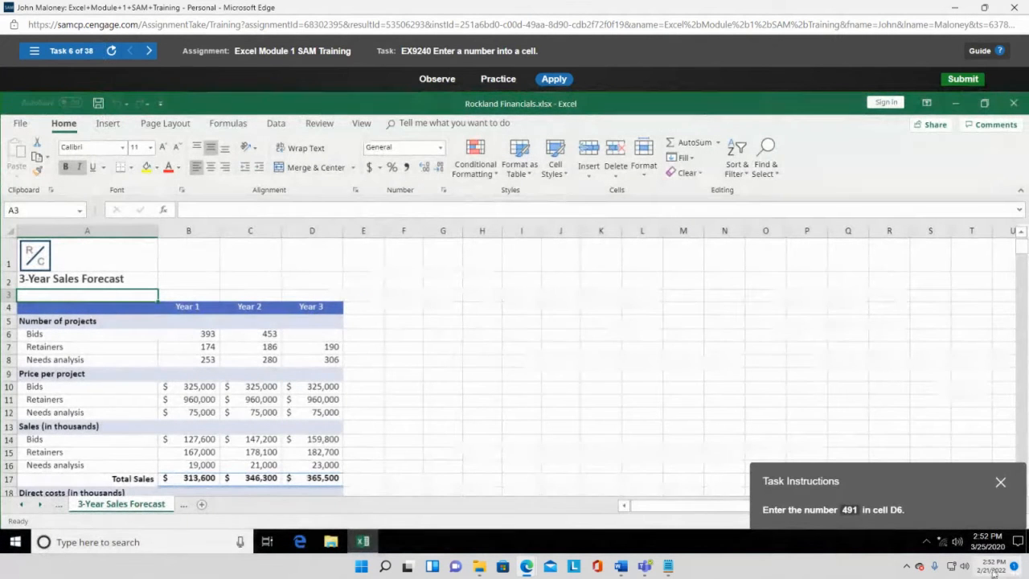
- Enter 491 as the Year 3 bids figure in cell D6
left_click_drag(936, 488, 611, 160)
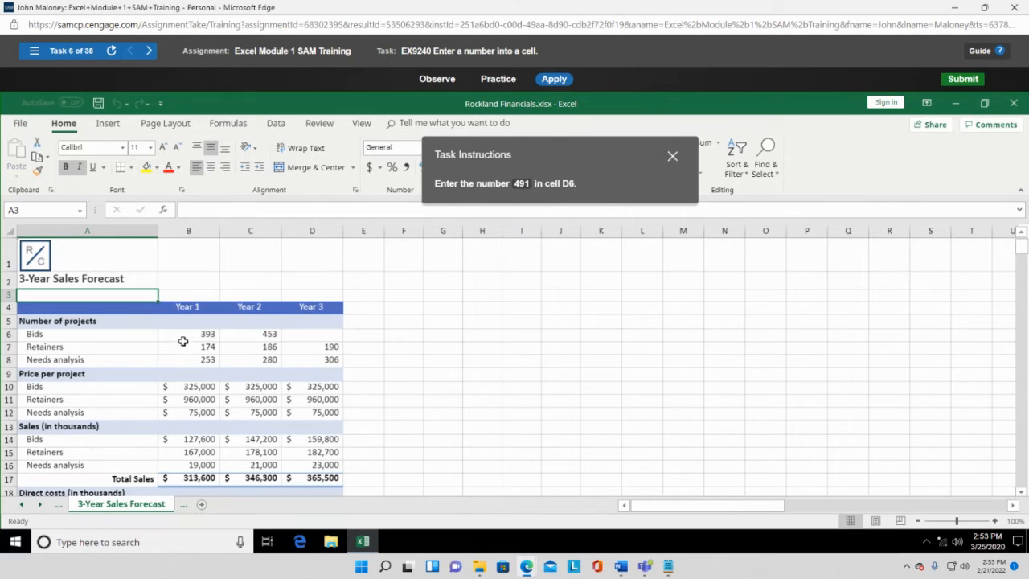
left_click(315, 337)
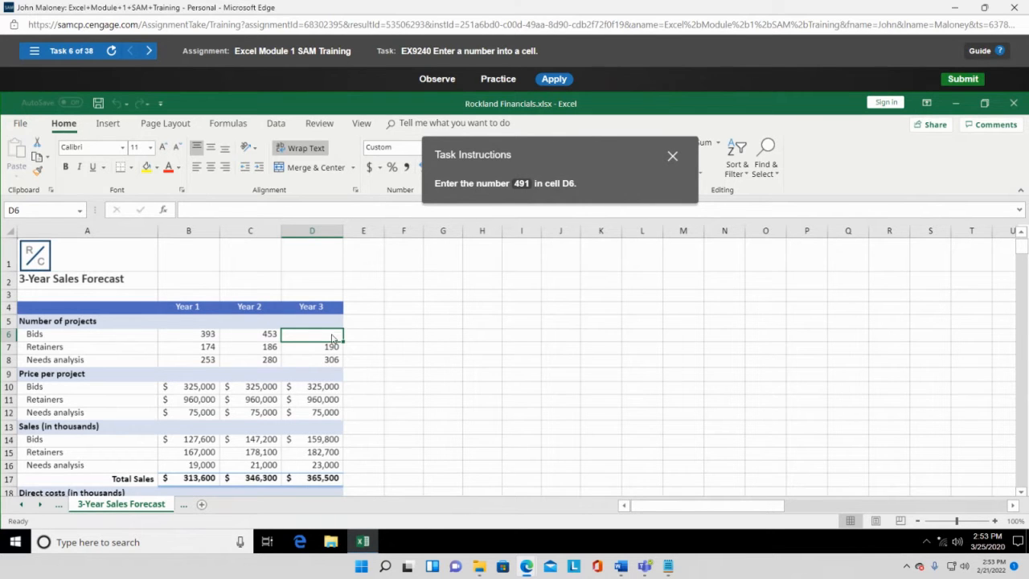
type("491")
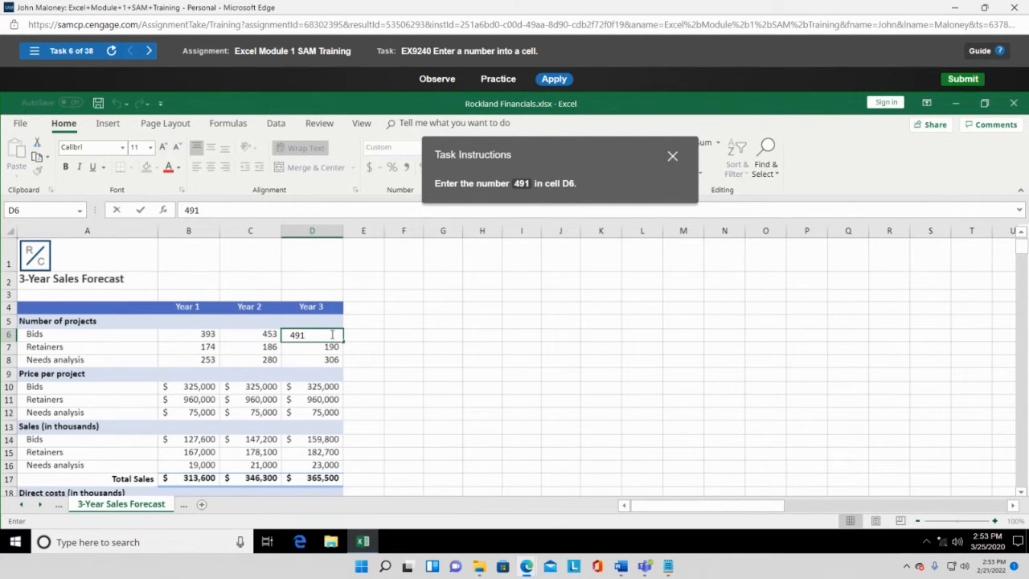
key("Return")
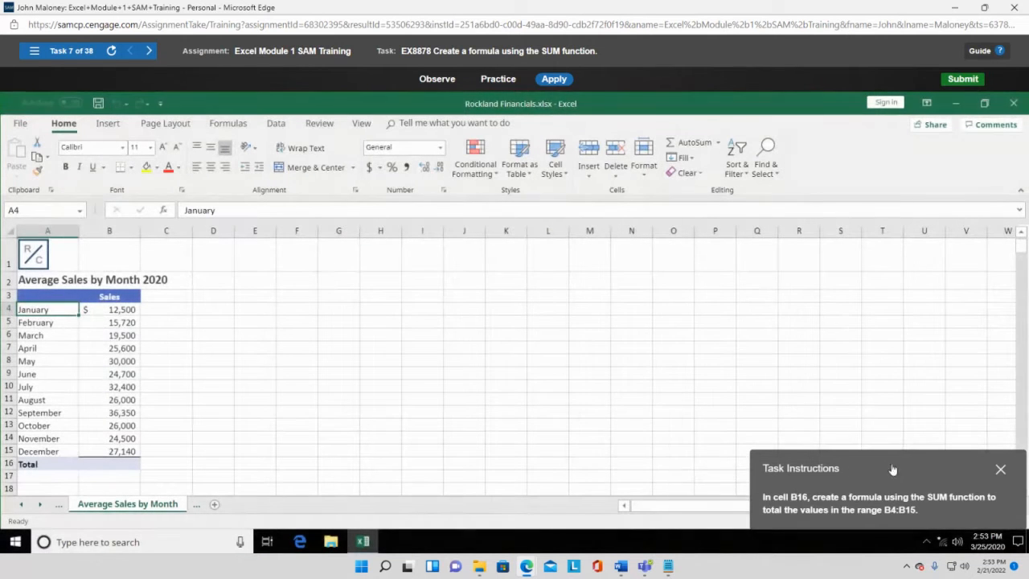
- Move the Task Instructions panel beside the sales table and select cell B16
left_click_drag(891, 468, 446, 152)
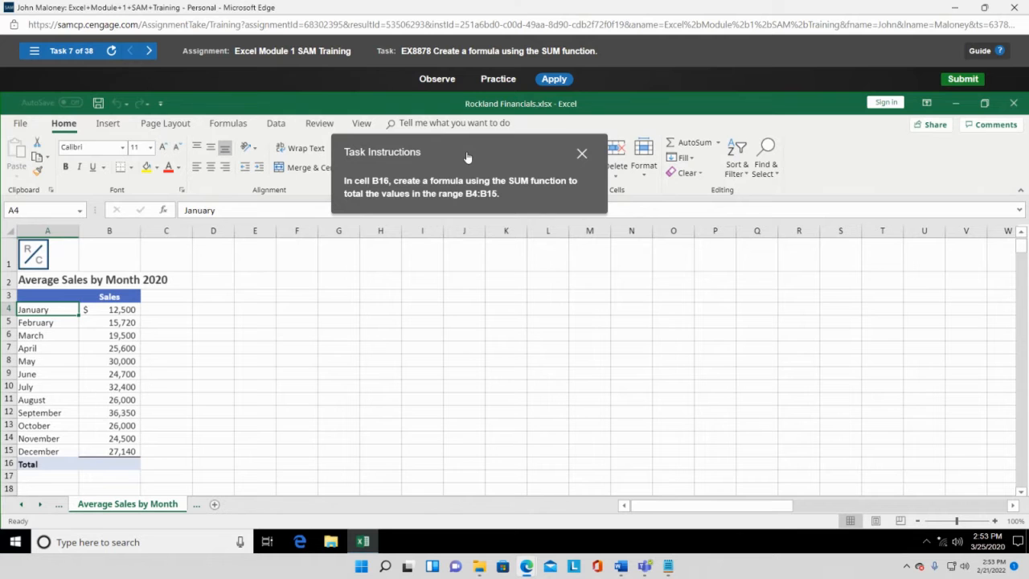
left_click_drag(467, 157, 512, 224)
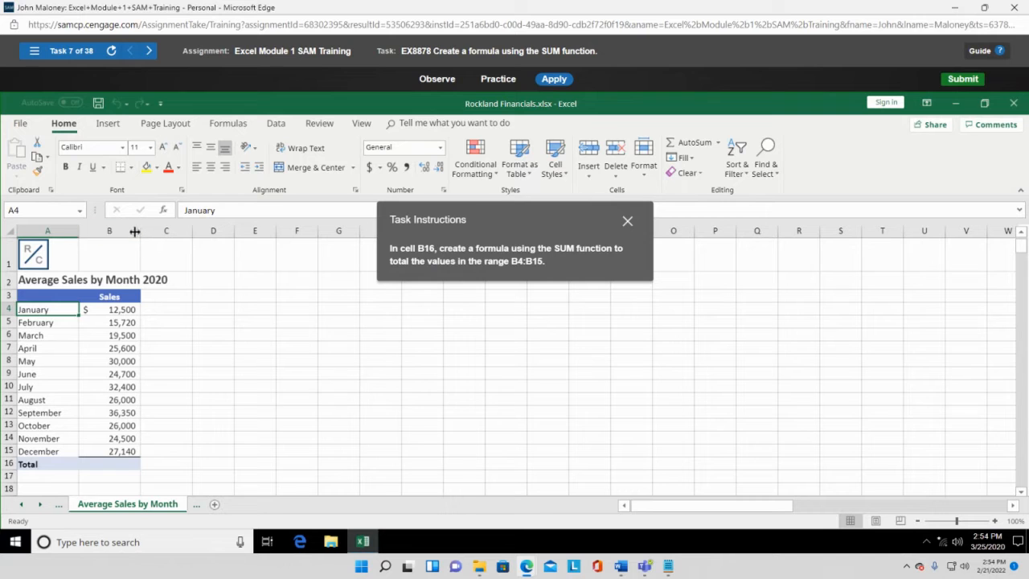
left_click(118, 463)
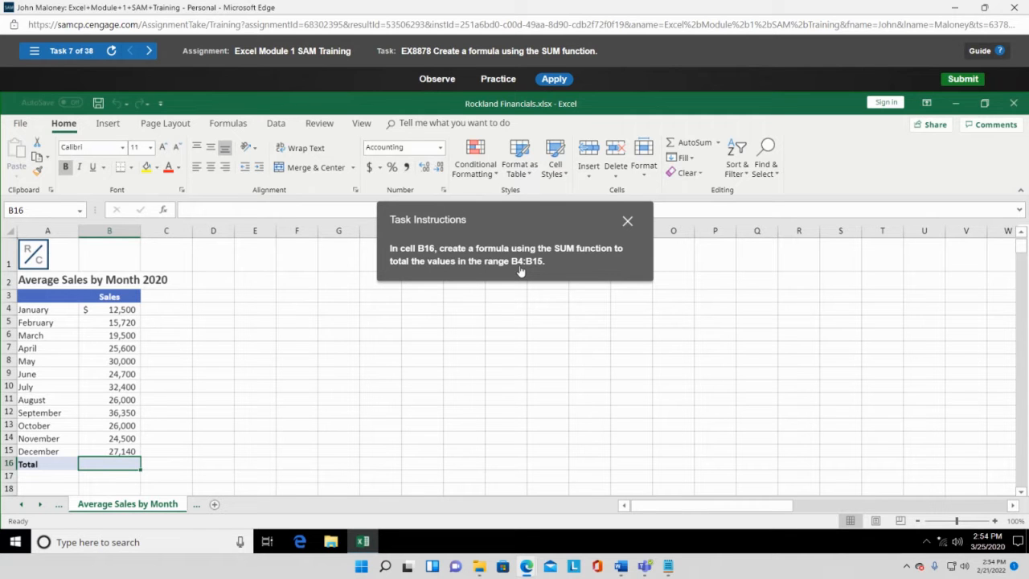
- Enter =SUM(B4:B15) in B16 to total the monthly sales at $300,410
type("=")
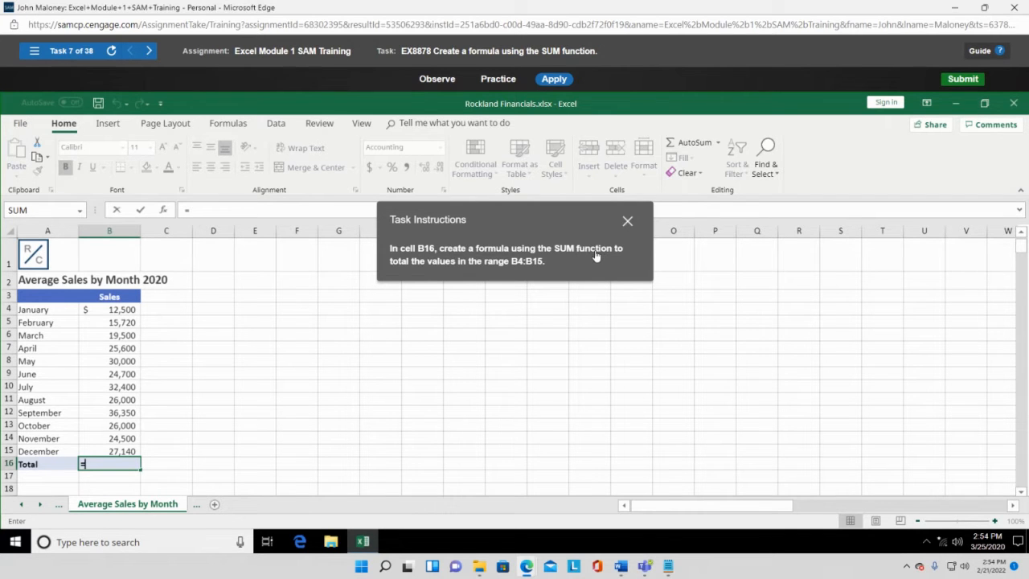
type("sum")
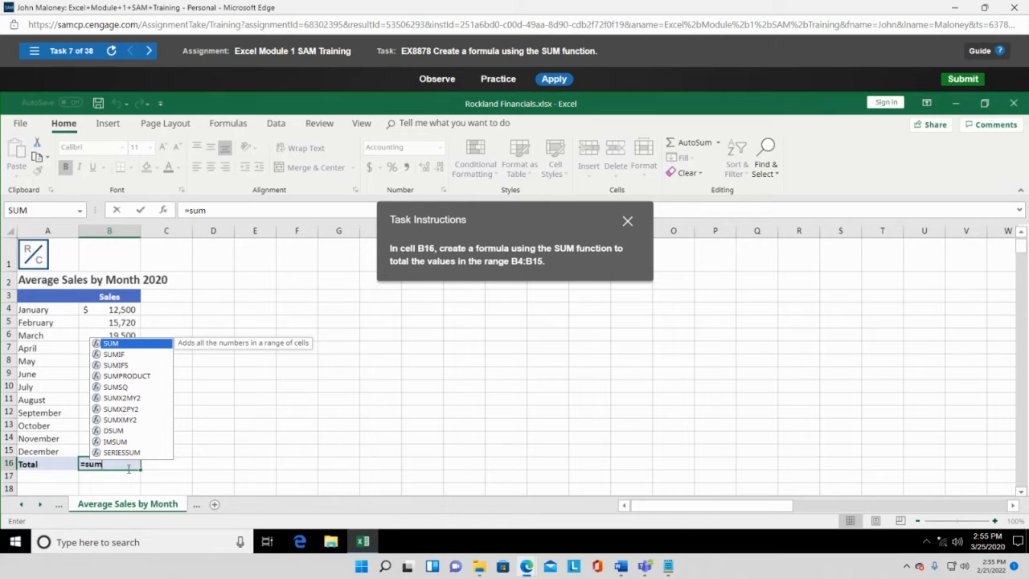
type("(")
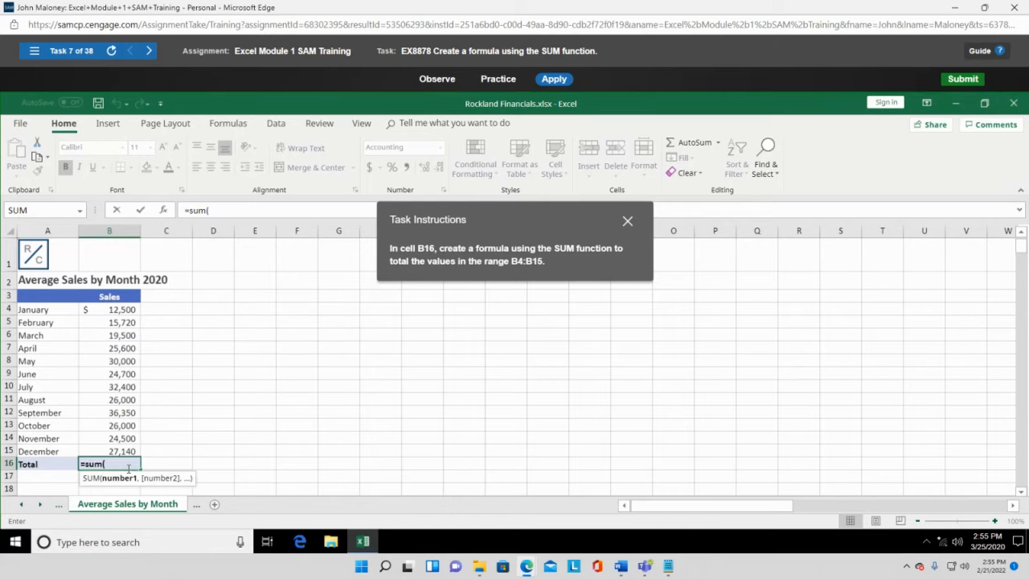
left_click(111, 306)
left_click_drag(111, 306, 111, 453)
type(")")
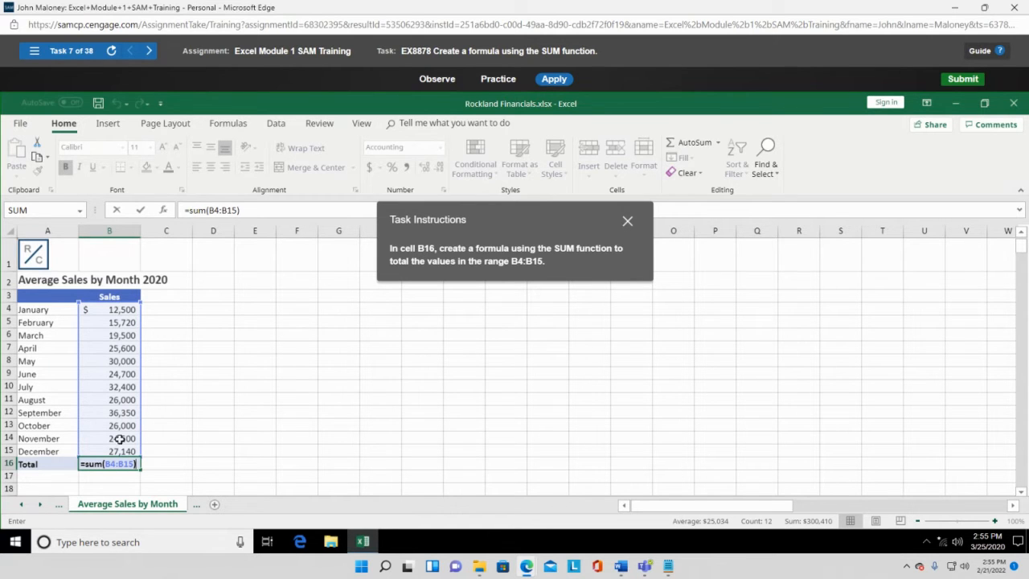
key("Return")
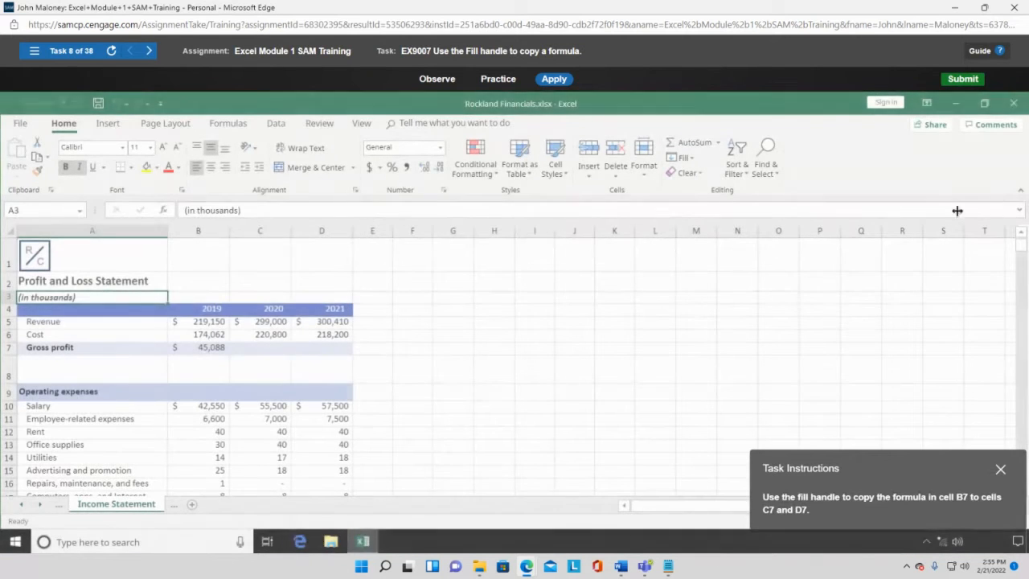
- Reload task 7 from the Task List, select B16, and move the instructions off the figures
left_click(34, 51)
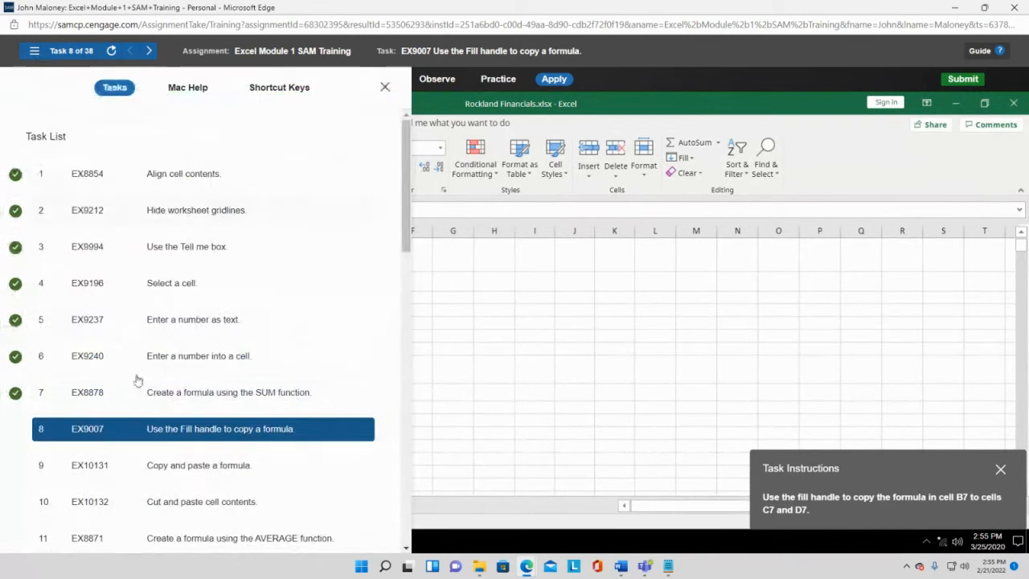
left_click(181, 397)
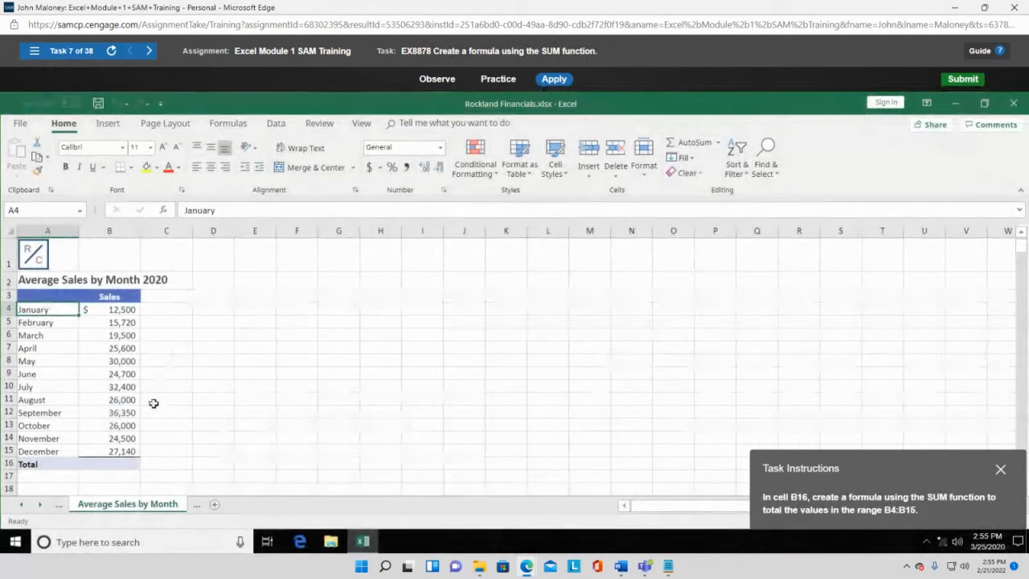
left_click(124, 466)
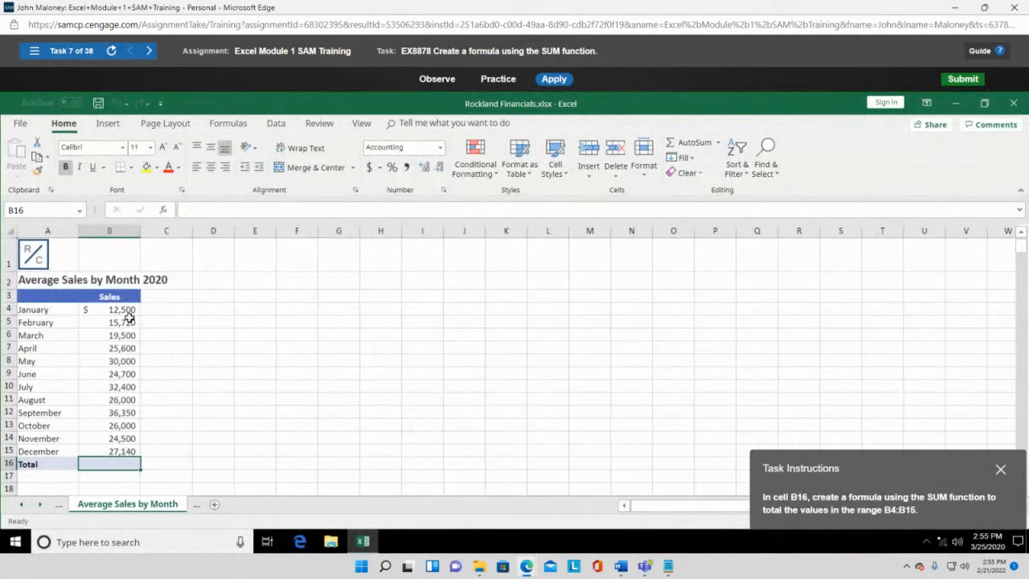
left_click_drag(947, 472, 433, 321)
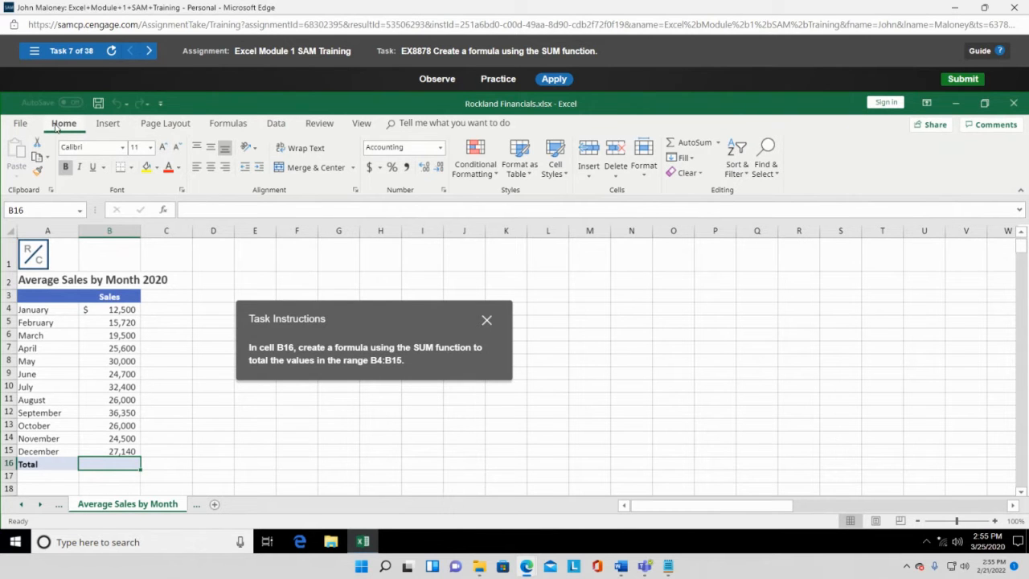
- Insert =SUM(B4:B15) into B16 using AutoSum's Sum option and confirm it
left_click(718, 144)
left_click(714, 159)
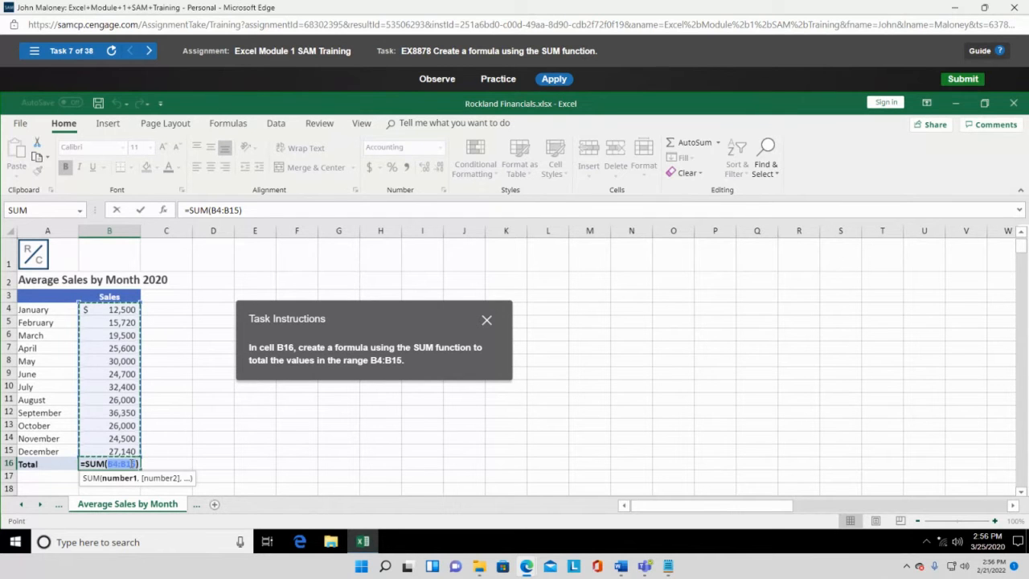
key("Return")
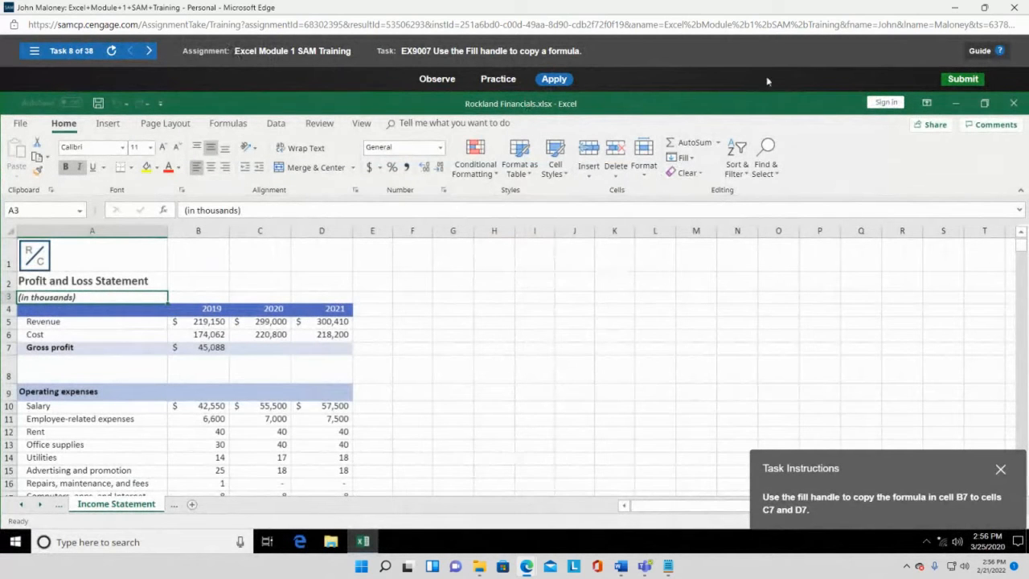
- Close the SAM window and start Excel Module 2 SAM Training from the course page
left_click(1014, 10)
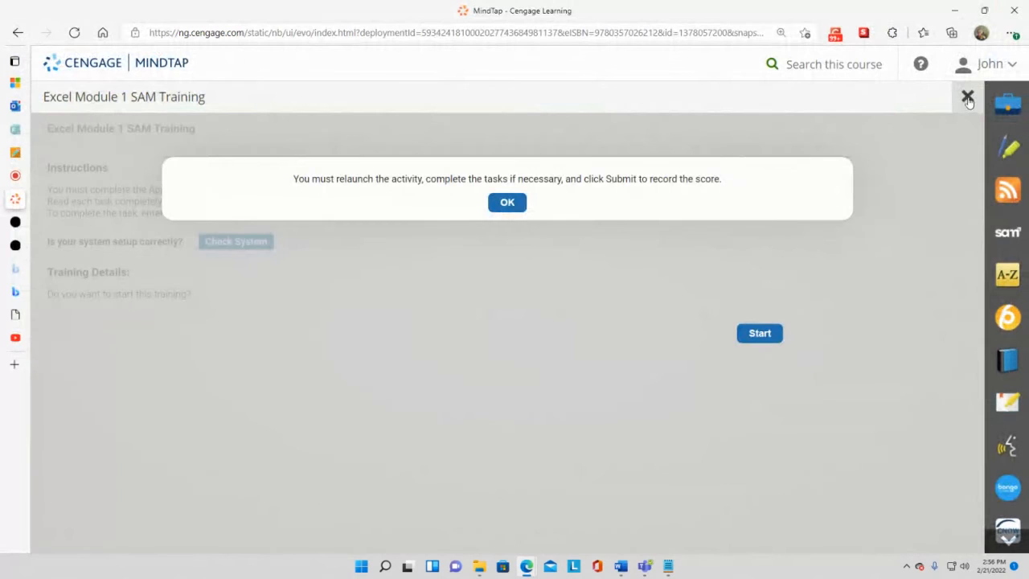
left_click(967, 98)
scroll(348, 341, "down", 3)
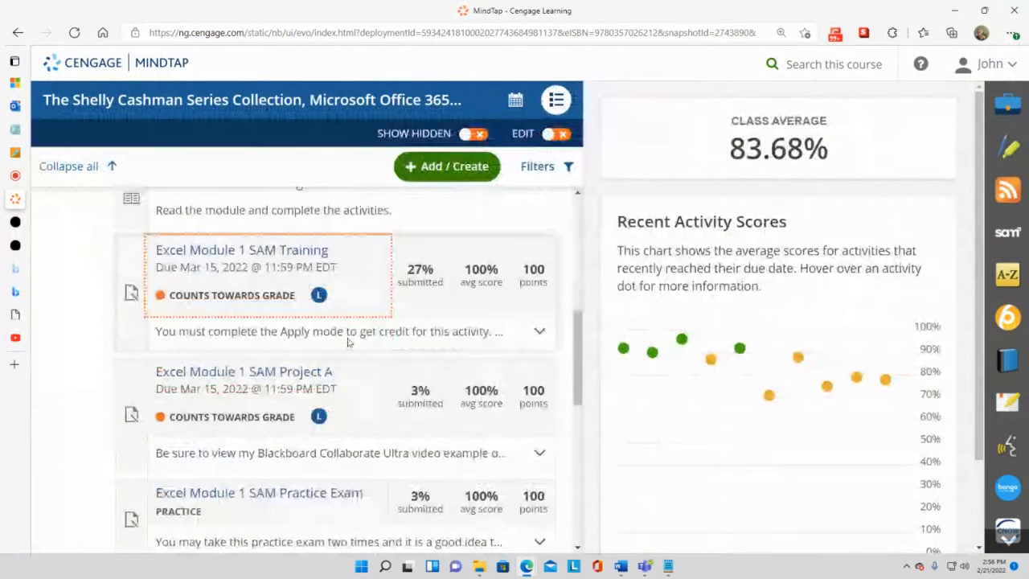
scroll(348, 341, "down", 2)
left_click(252, 404)
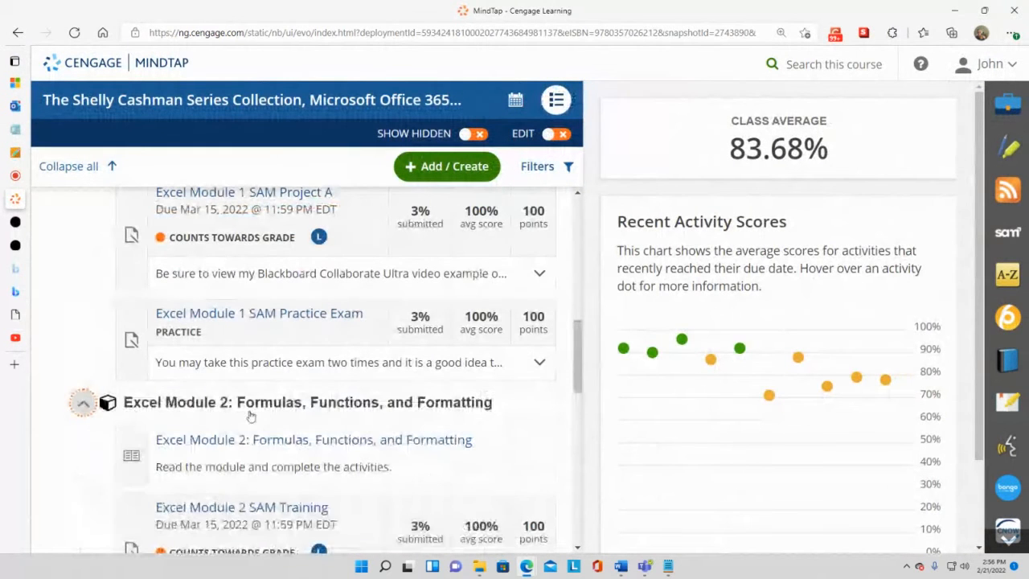
left_click(254, 506)
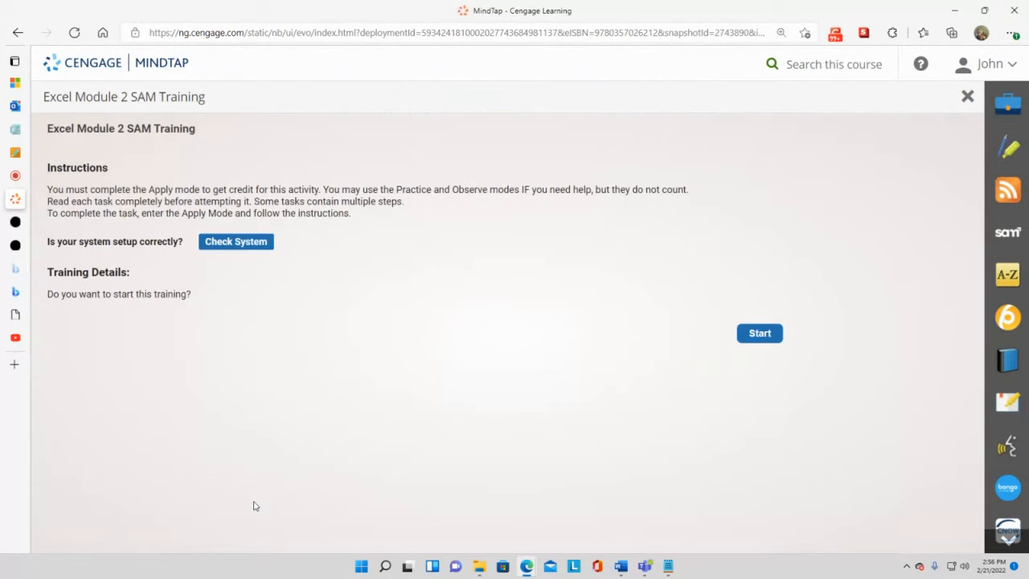
left_click(768, 340)
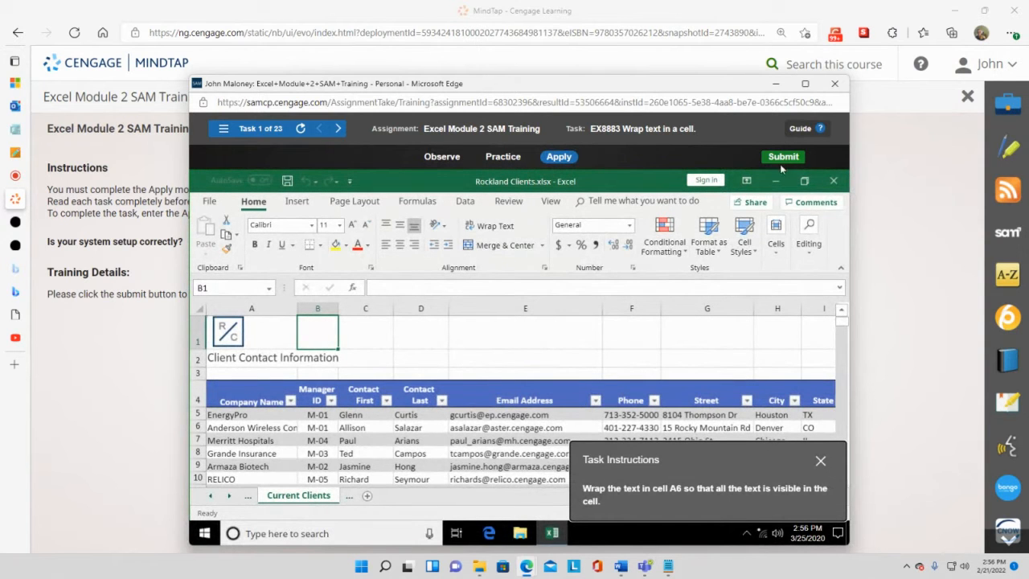
- Maximize the training window and wrap the long company name in cell A6
left_click(804, 84)
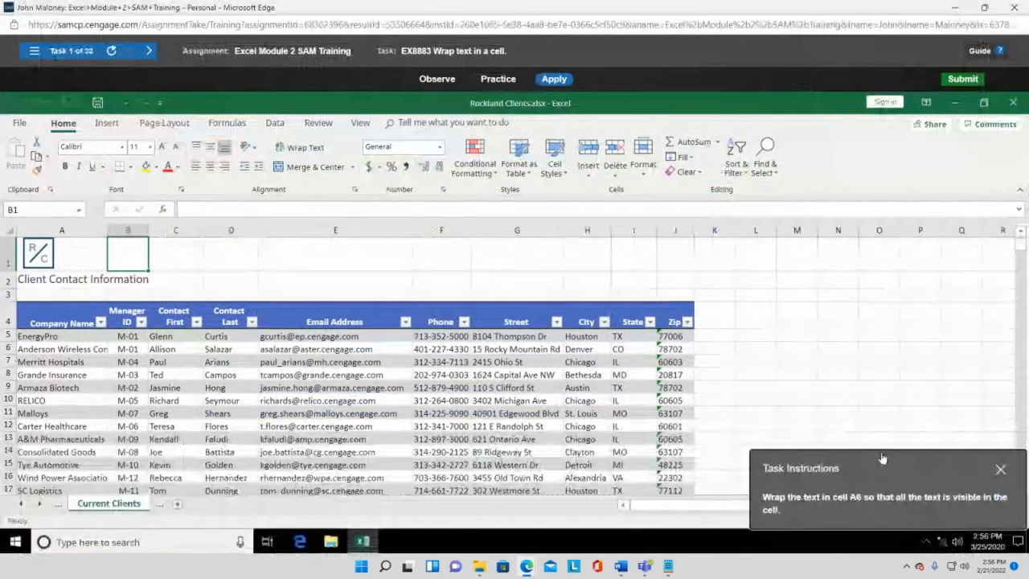
left_click_drag(875, 460, 735, 366)
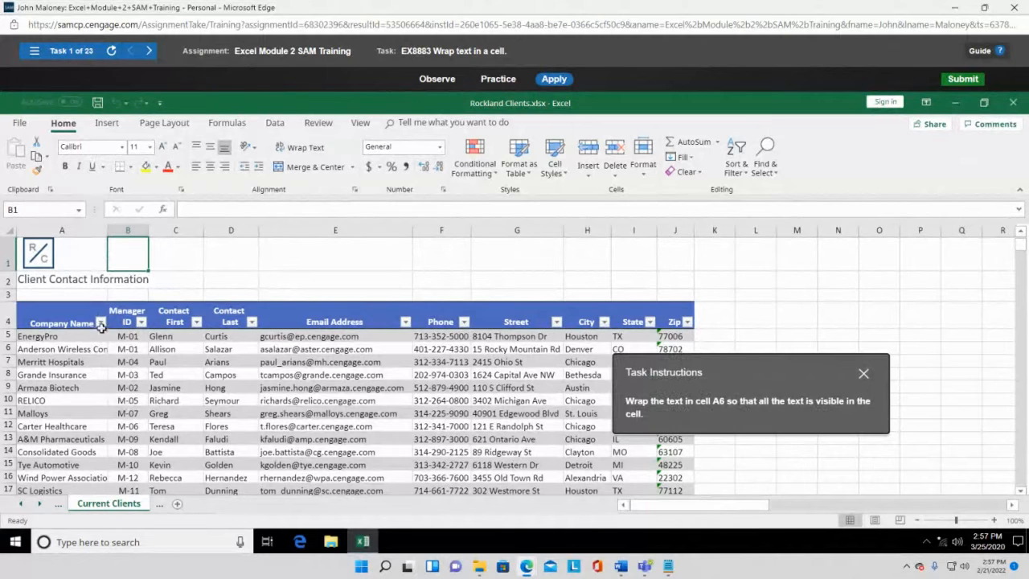
left_click(48, 347)
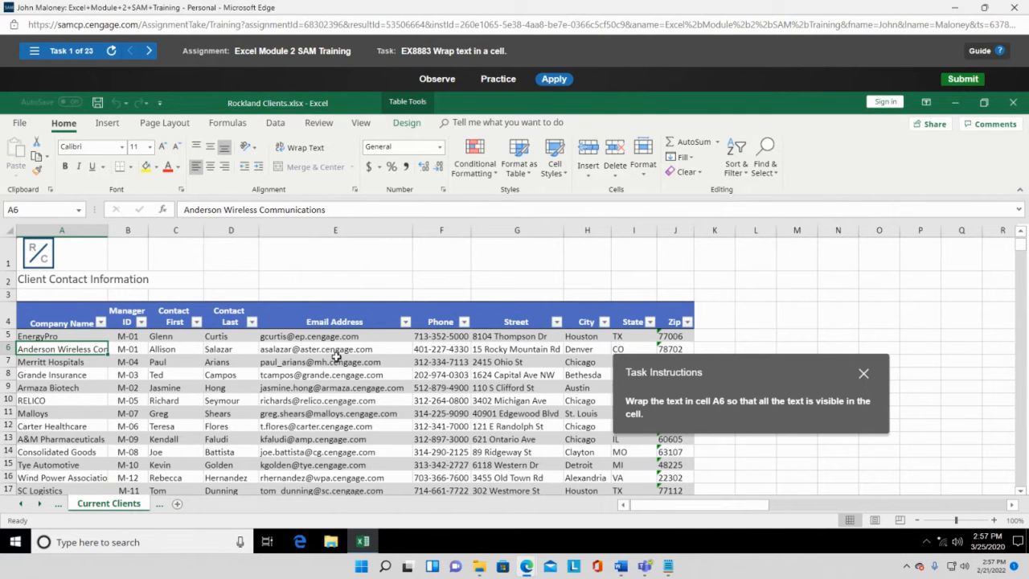
left_click(314, 150)
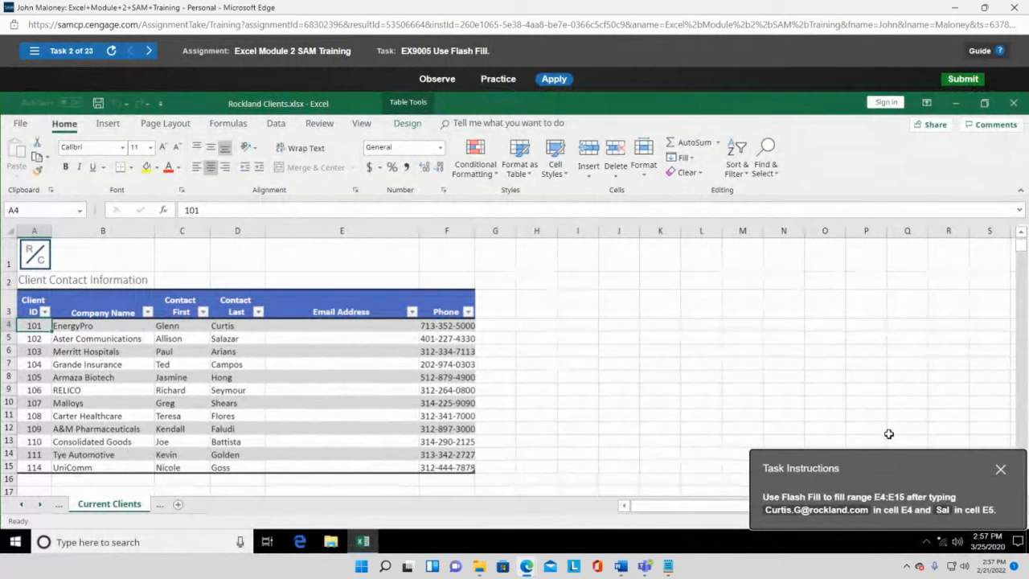
left_click_drag(877, 465, 659, 255)
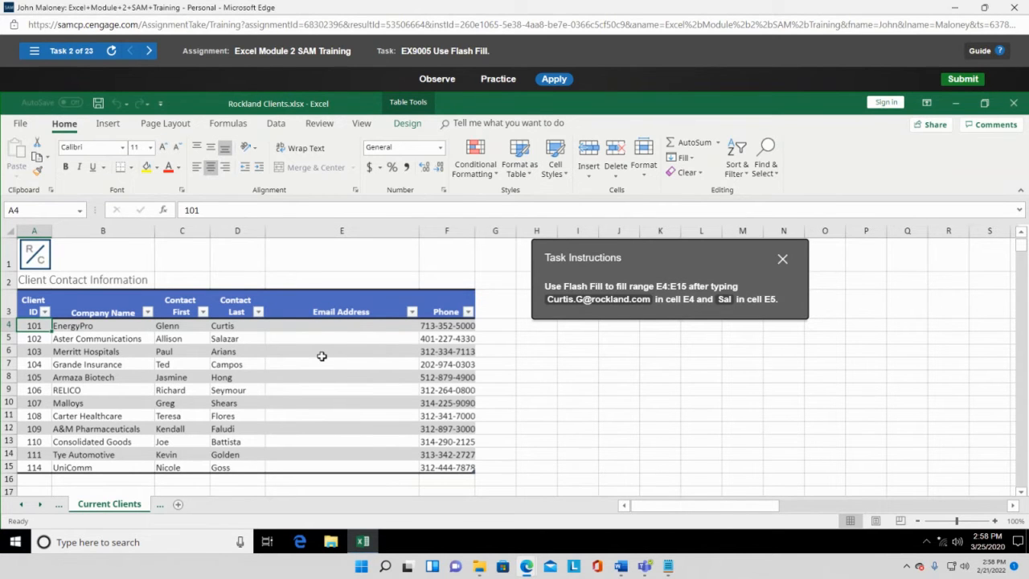
left_click(322, 325)
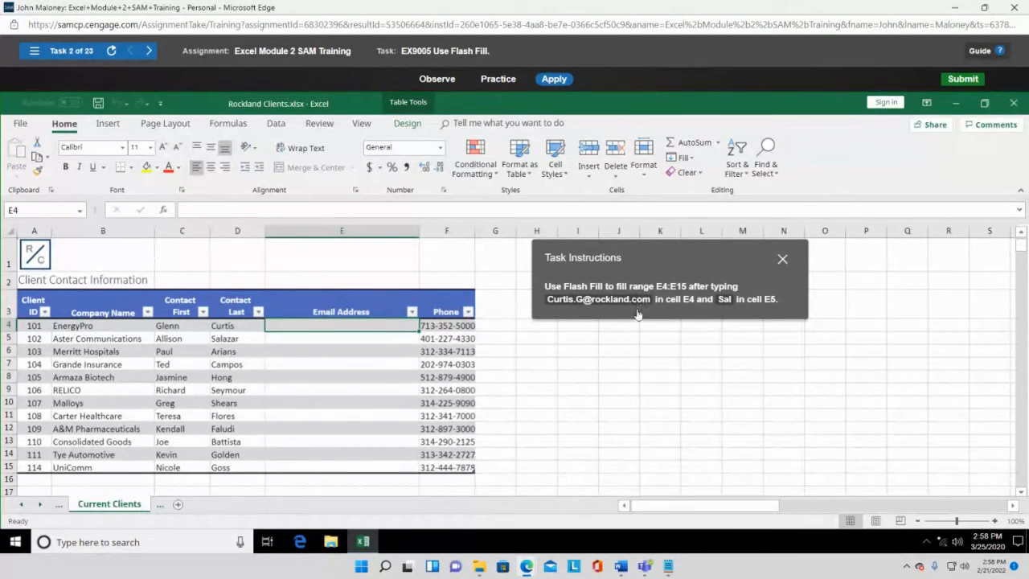
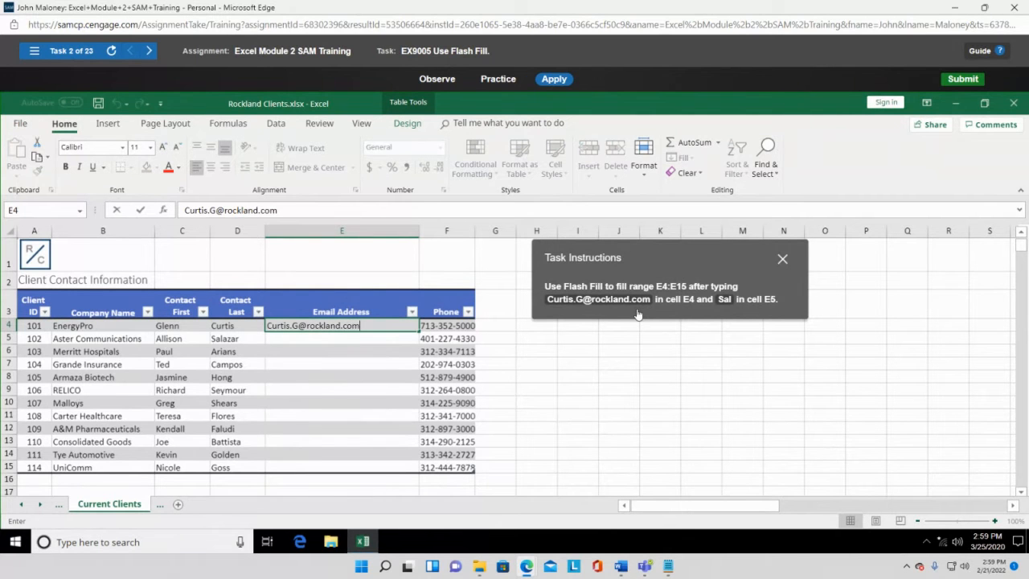
key("Return")
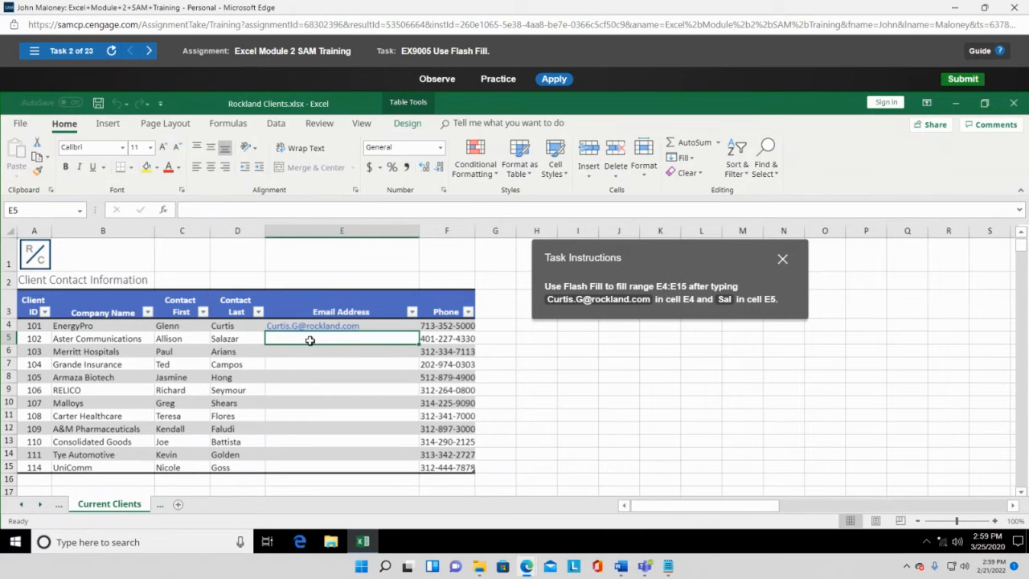
left_click(724, 299)
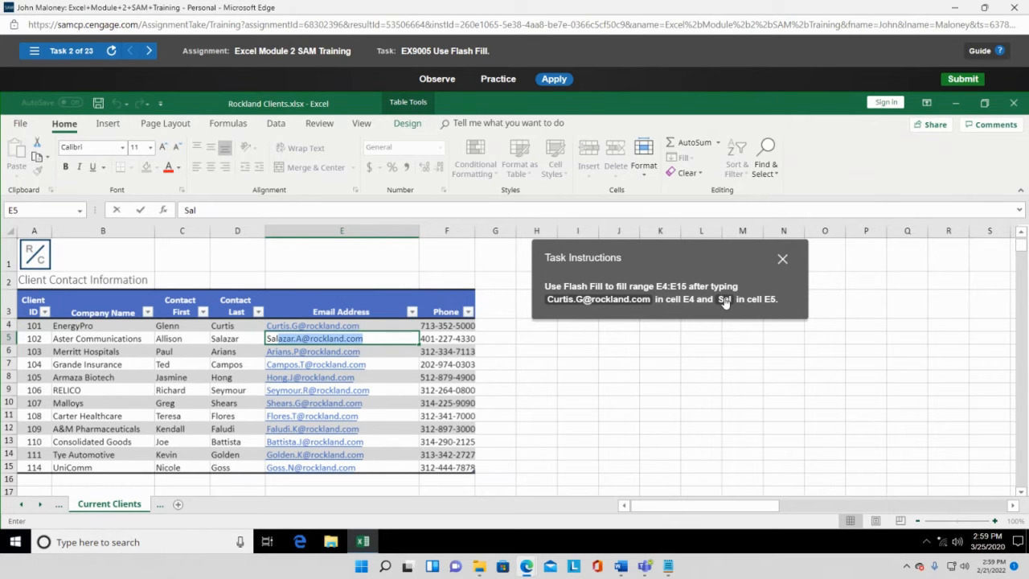
key("Return")
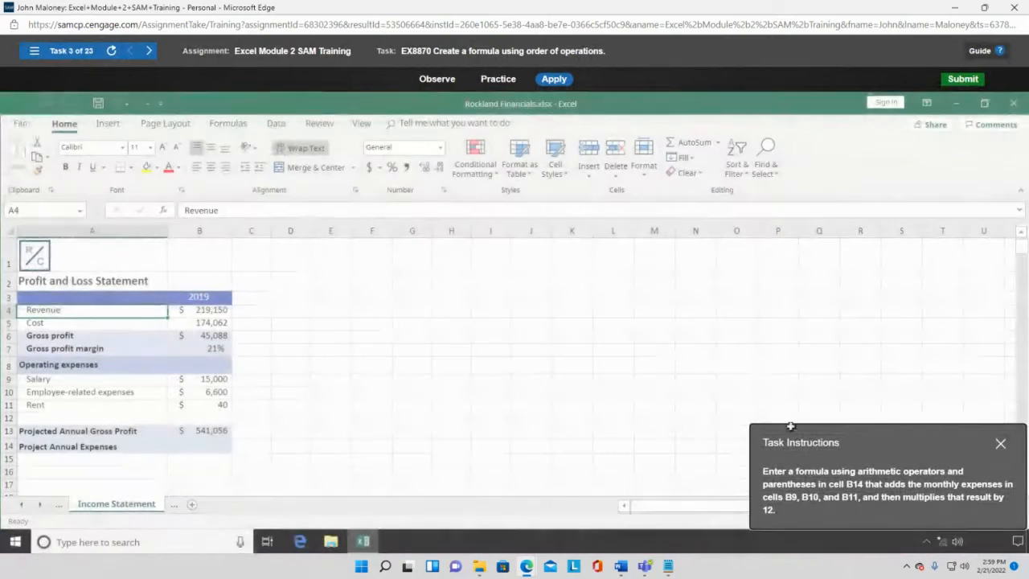
- Move the instructions panel to the top and begin a formula in cell B14
left_click_drag(850, 439, 556, 125)
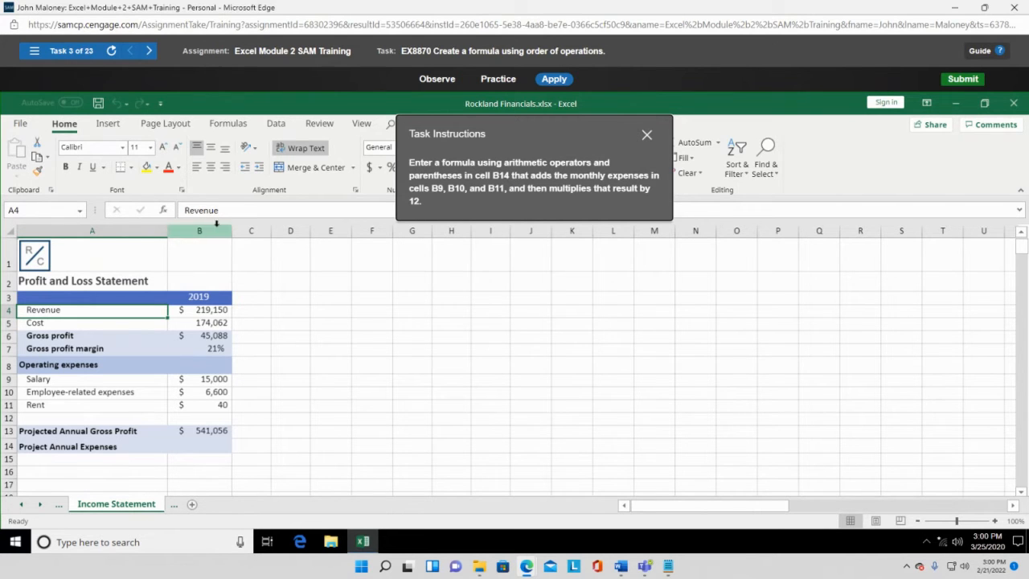
left_click(206, 447)
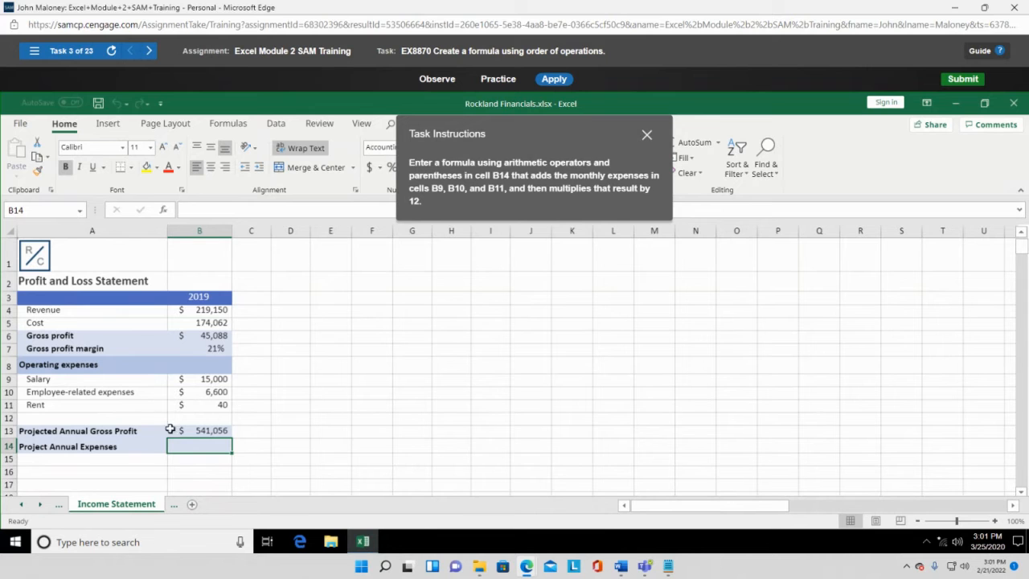
type("=")
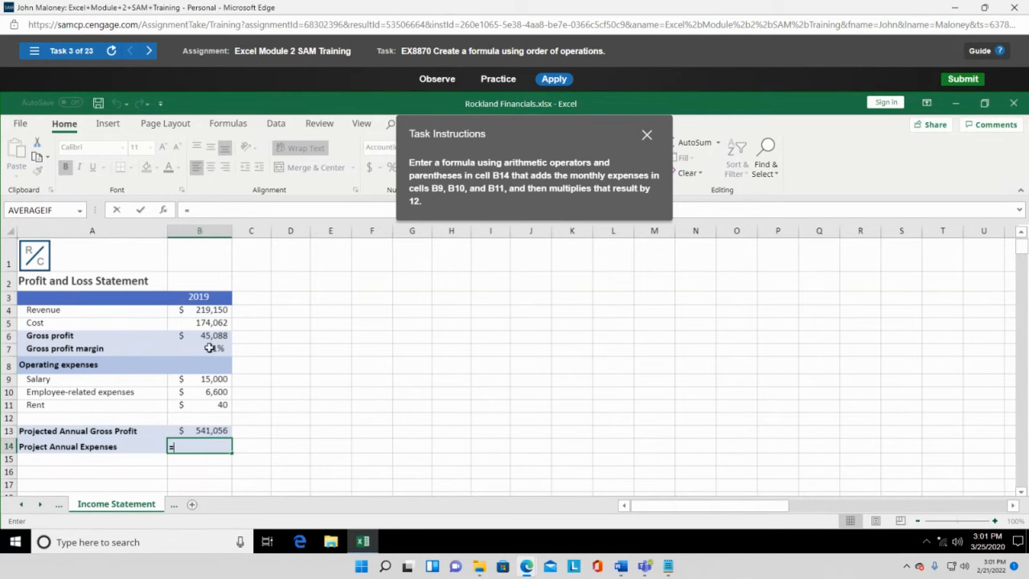
- Build =(B9+B10+B11)*12 in B14, projecting annual expenses of $259,680
left_click(221, 376)
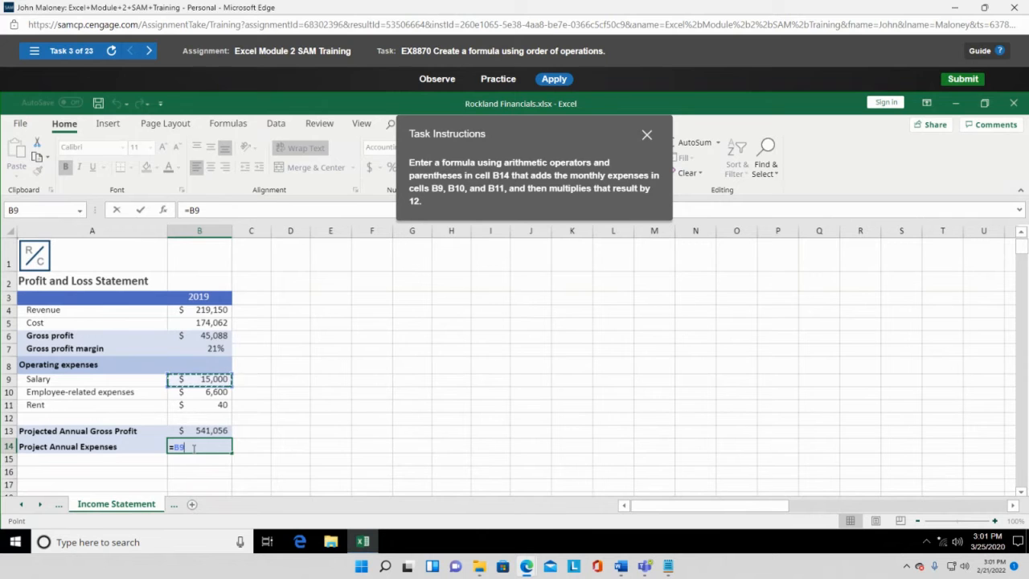
key("BackSpace")
key("BackSpace")
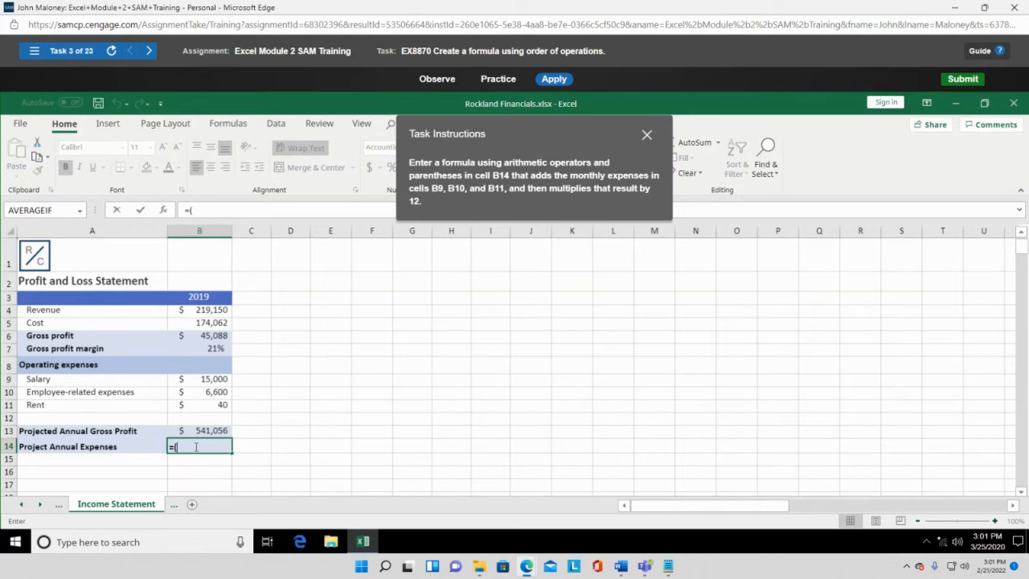
type("(")
left_click(221, 379)
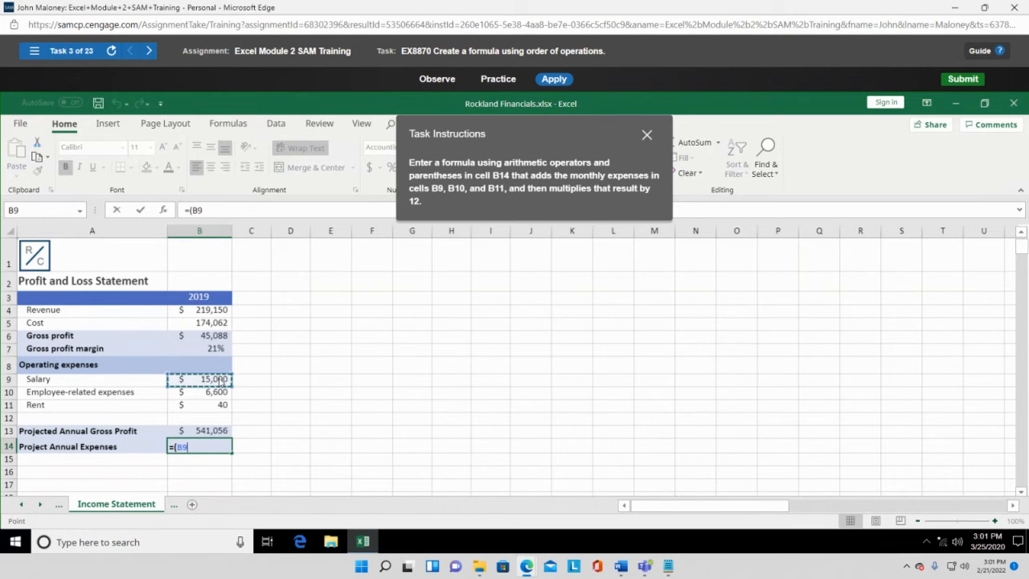
type("+")
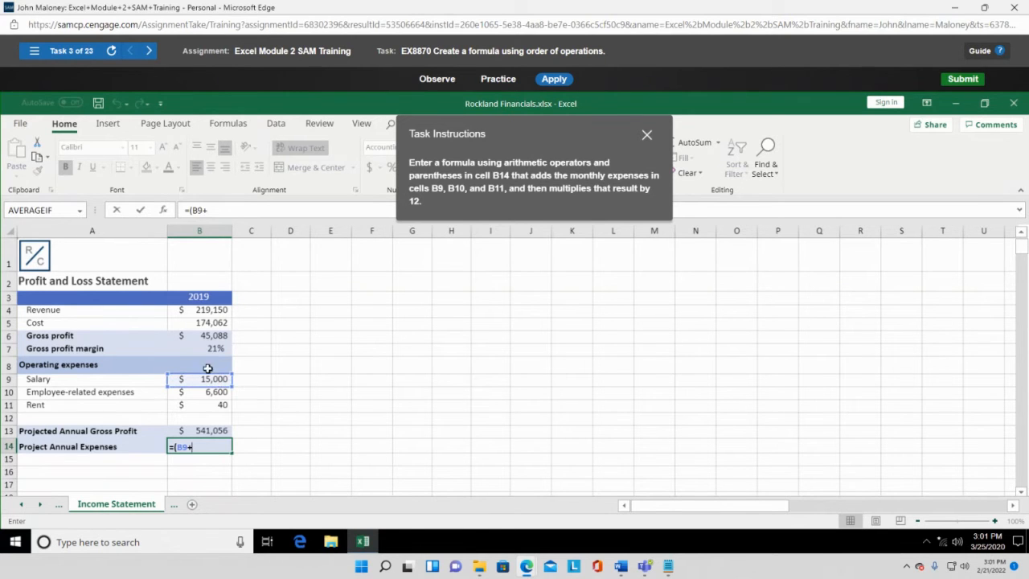
left_click(217, 391)
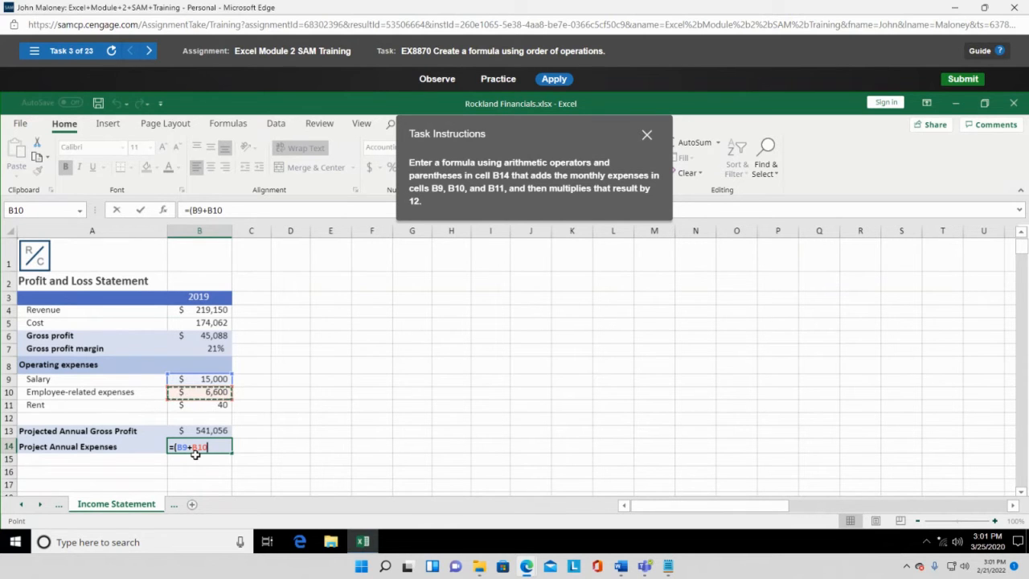
type("+")
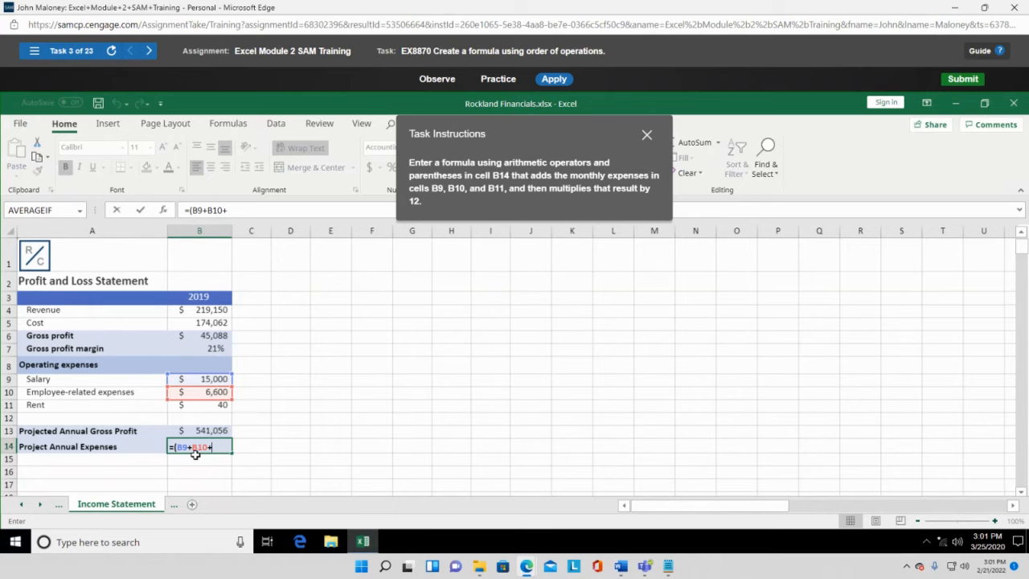
left_click(202, 407)
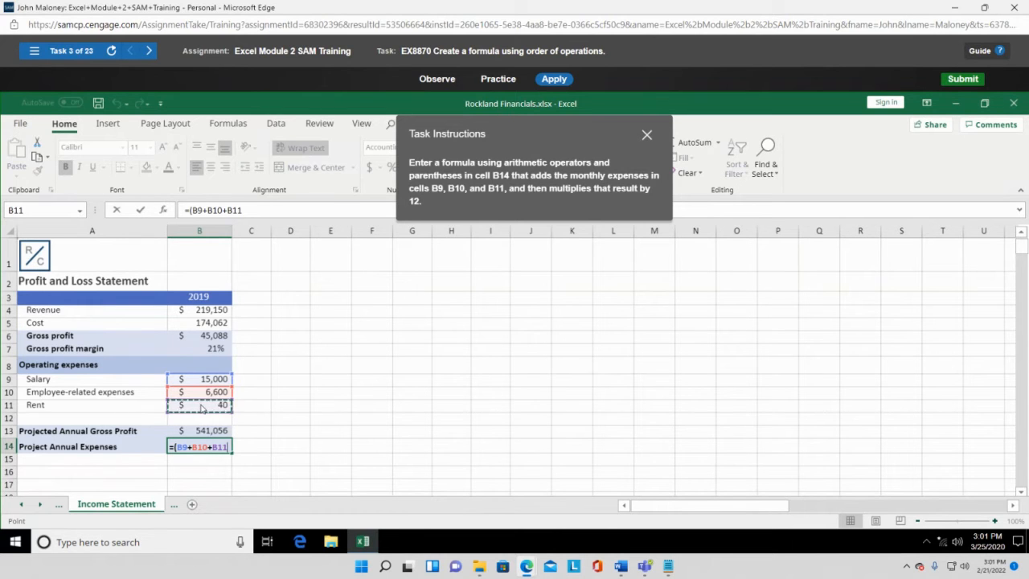
type(")")
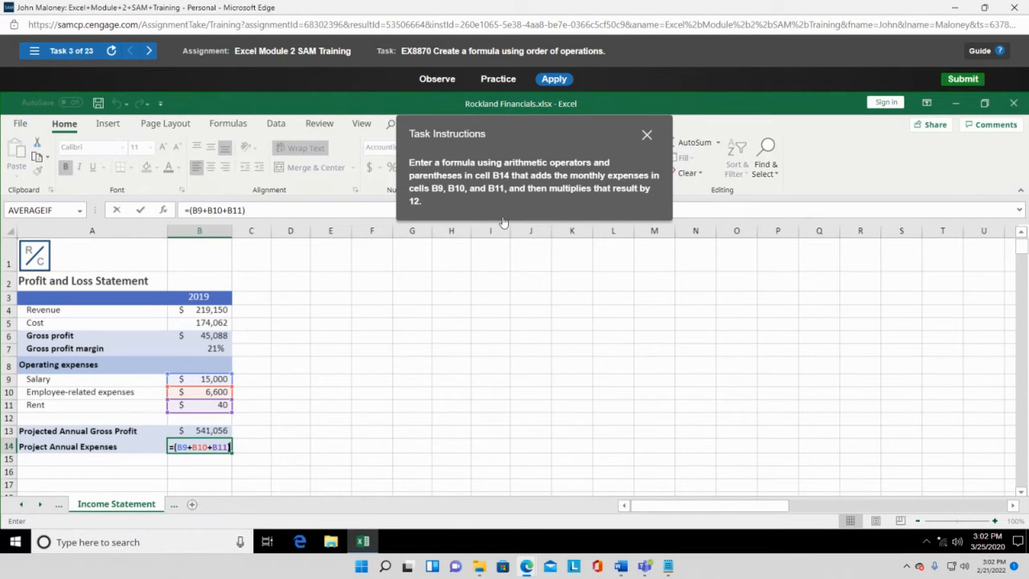
type("*")
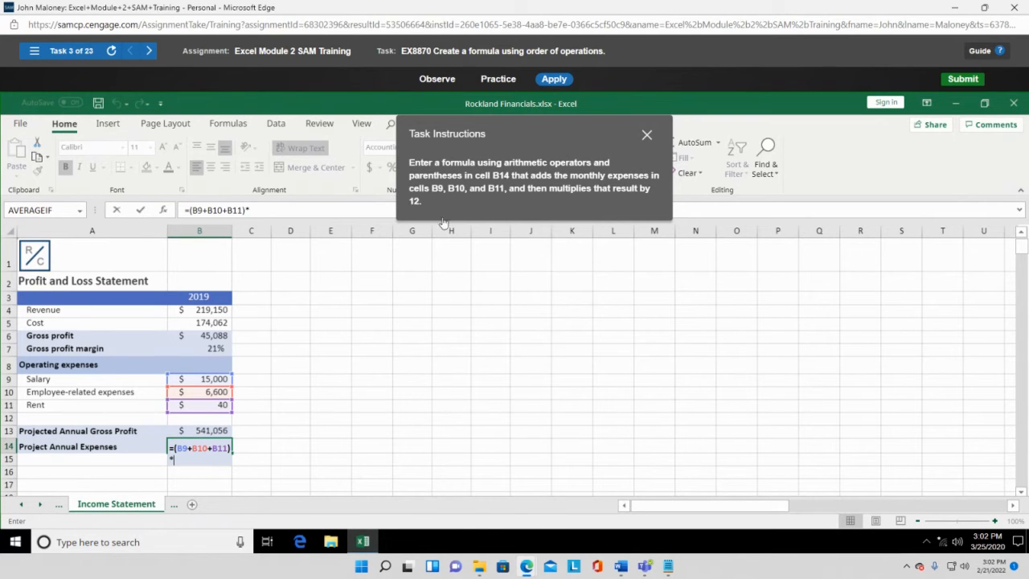
type("12")
key("Return")
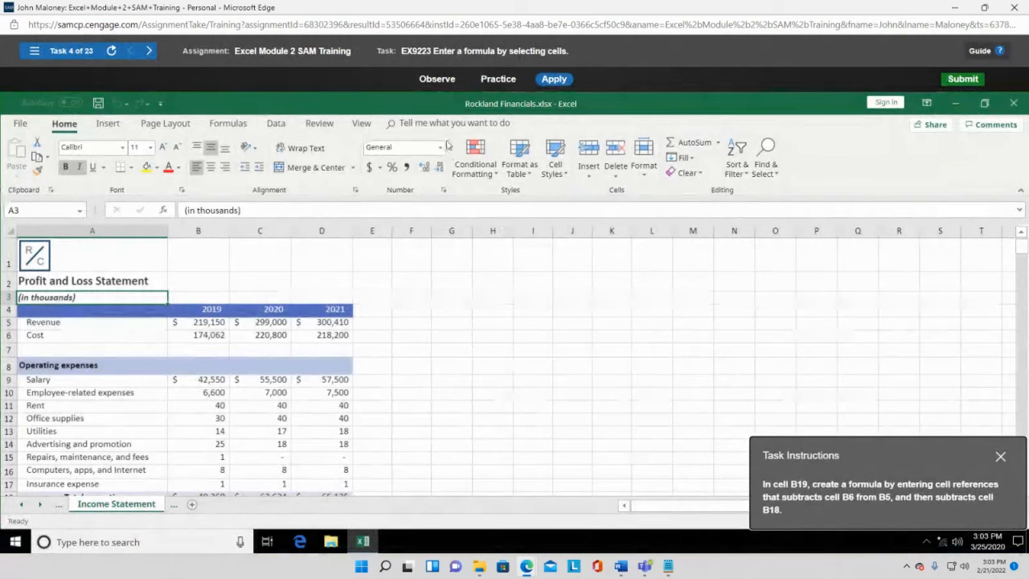
- Move the instructions panel up, scroll to NET INCOME, and begin a formula in B19
left_click_drag(937, 454, 783, 246)
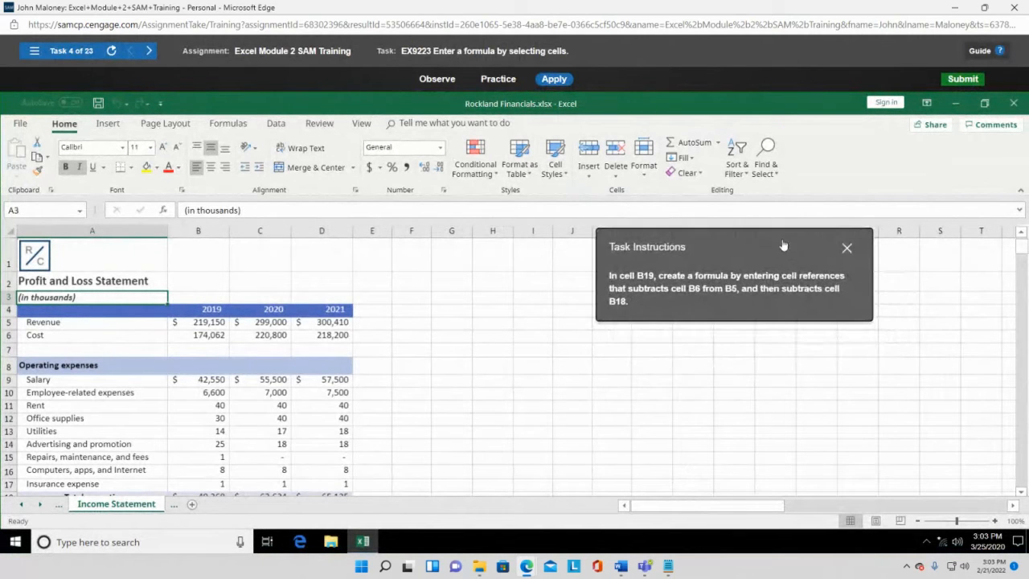
scroll(284, 452, "down", 1)
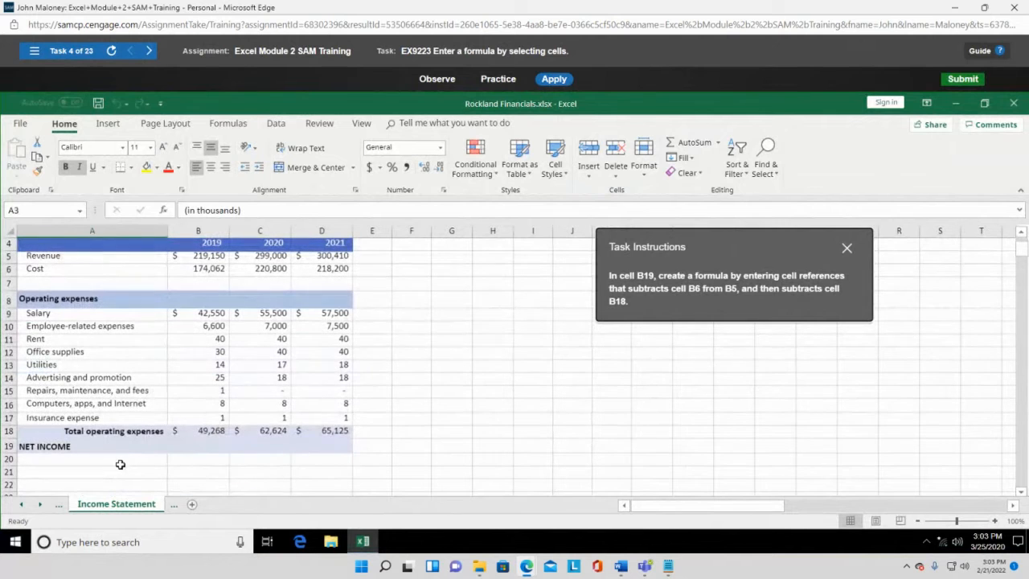
left_click(209, 449)
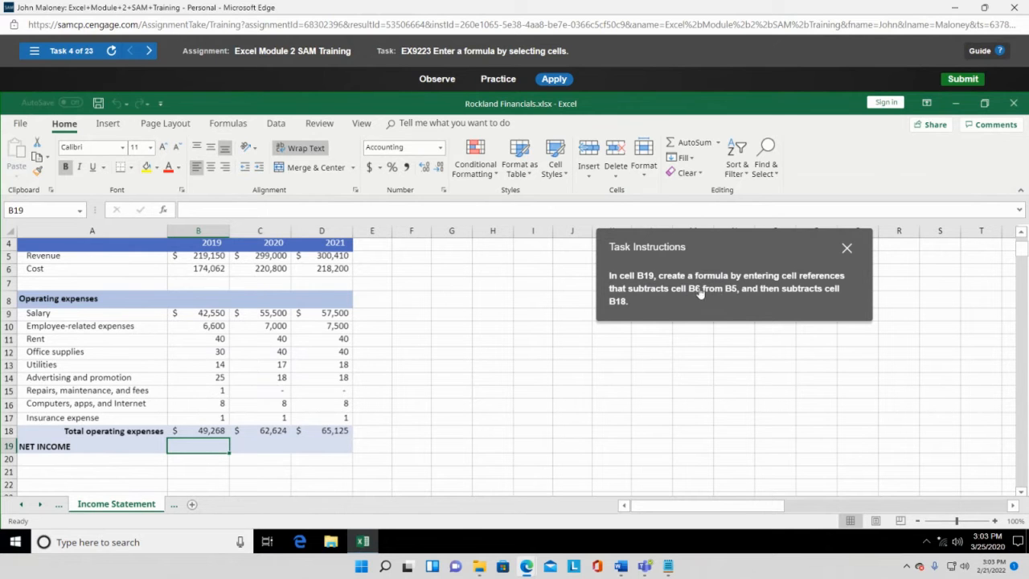
type("=")
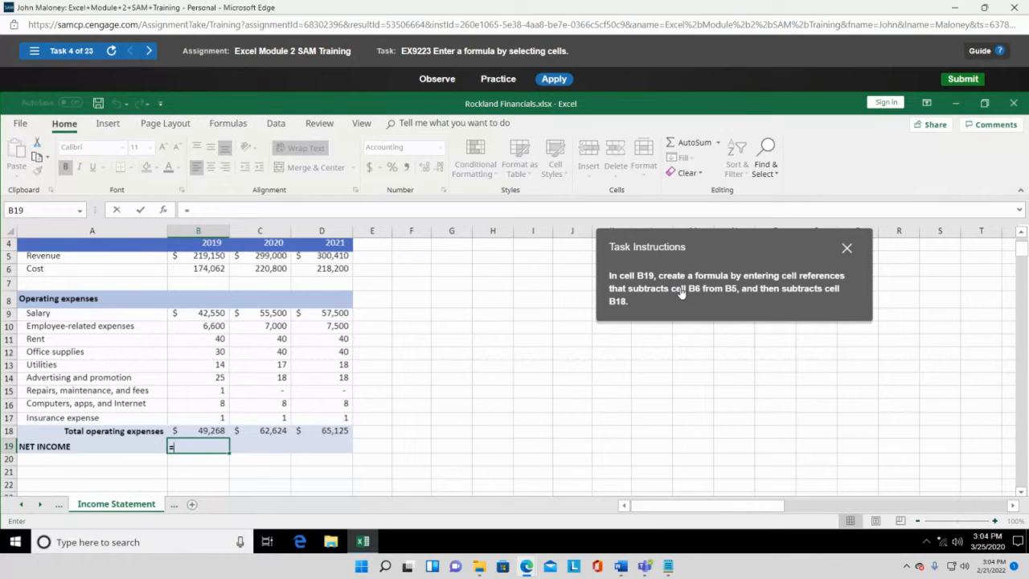
- Enter =B5-B6-B18 in B19 so net income shows $(4,180)
left_click(218, 255)
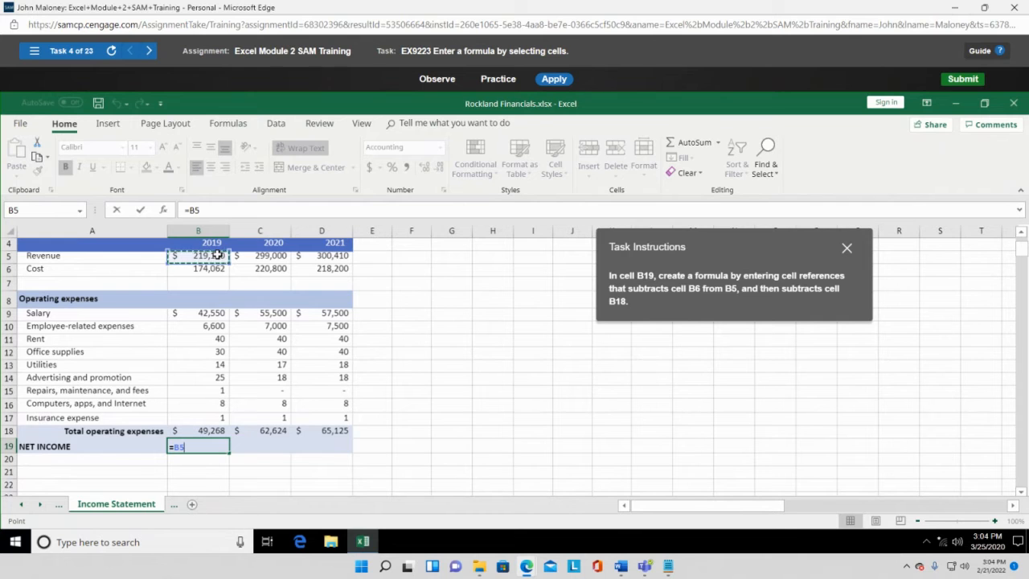
type("-")
left_click(203, 271)
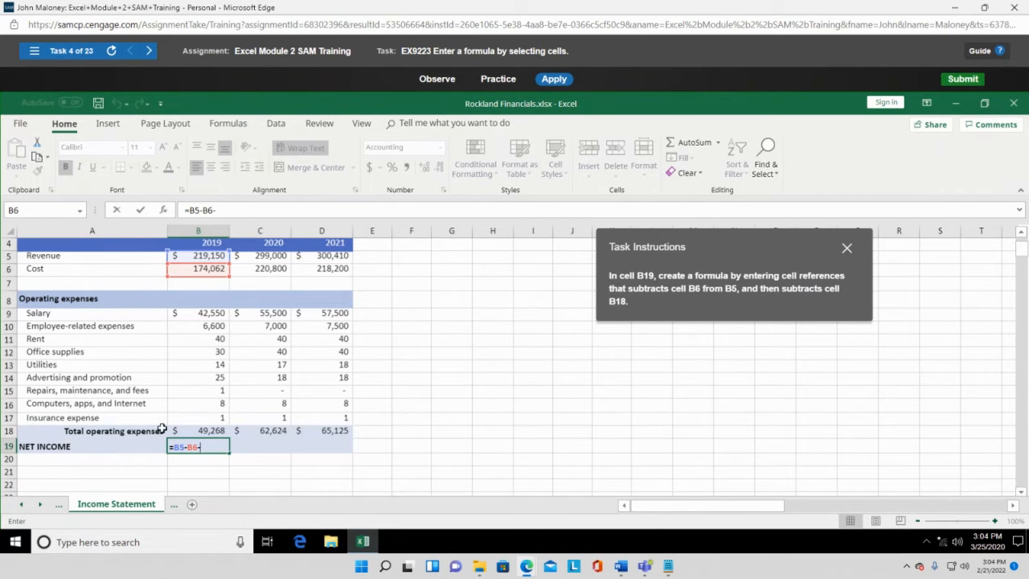
left_click(203, 430)
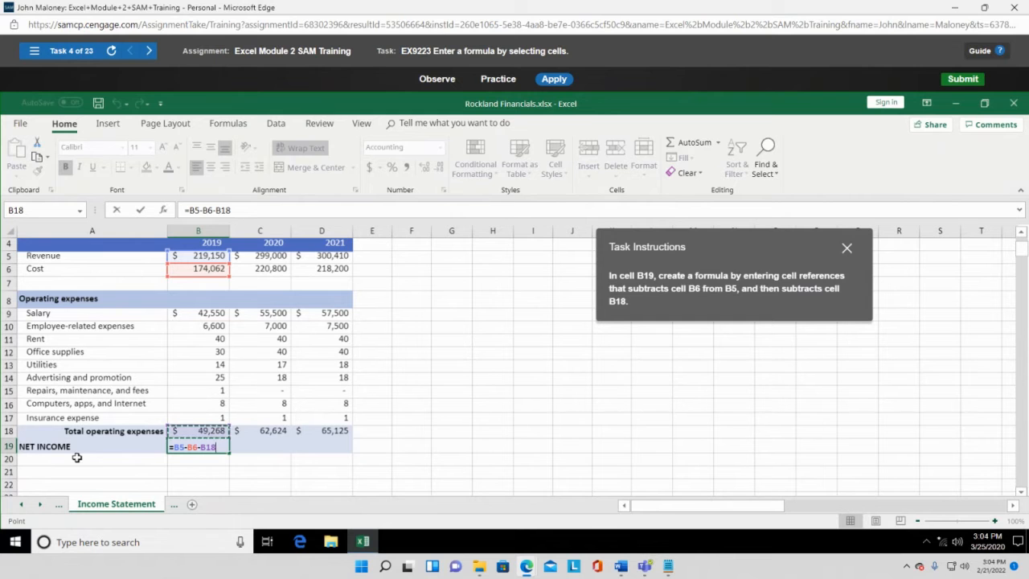
key("Return")
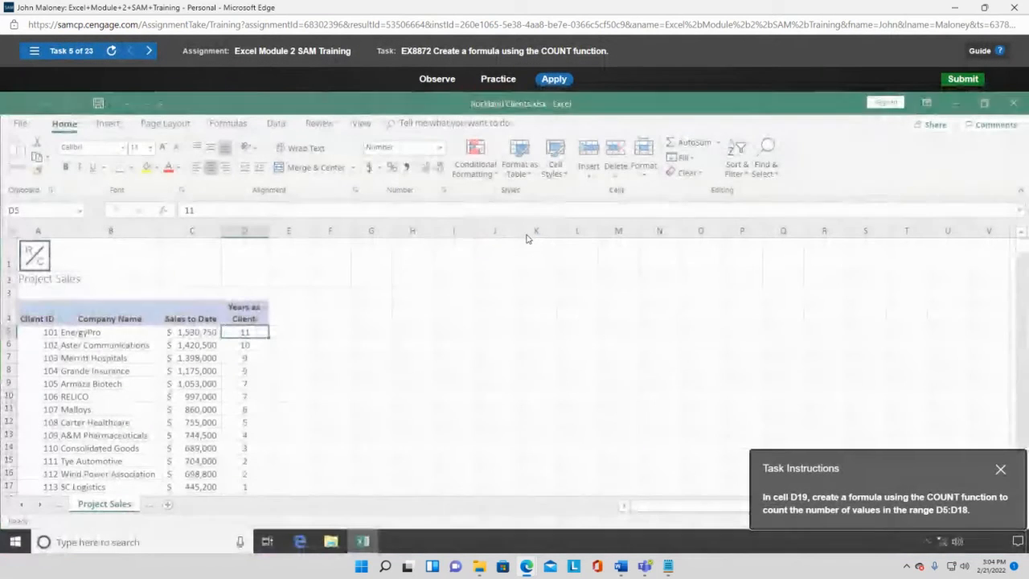
- Count the Years as Client values with =COUNT(D5:D18) in D19, giving 14
left_click_drag(901, 464, 566, 180)
scroll(466, 413, "down", 1)
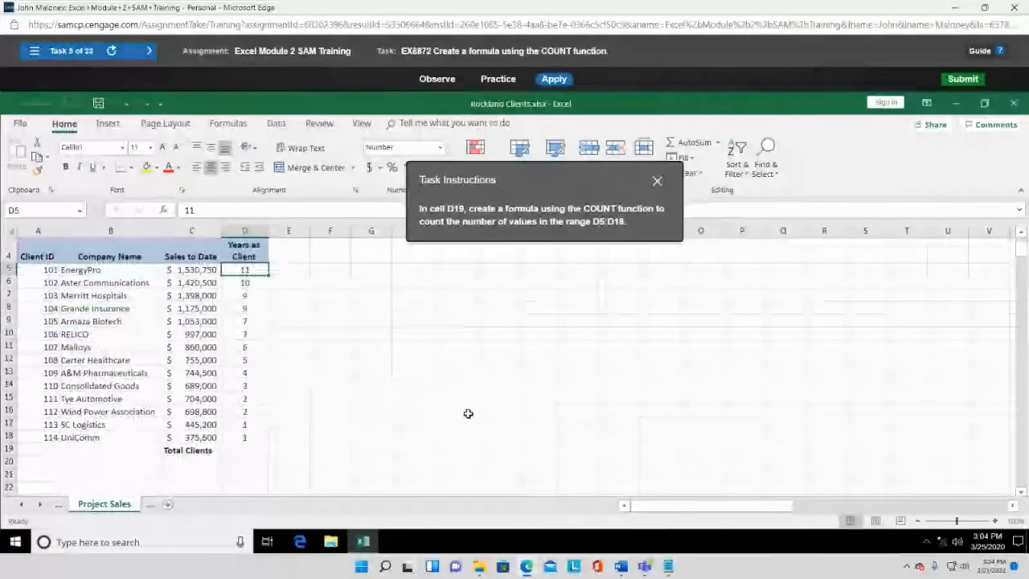
left_click(236, 450)
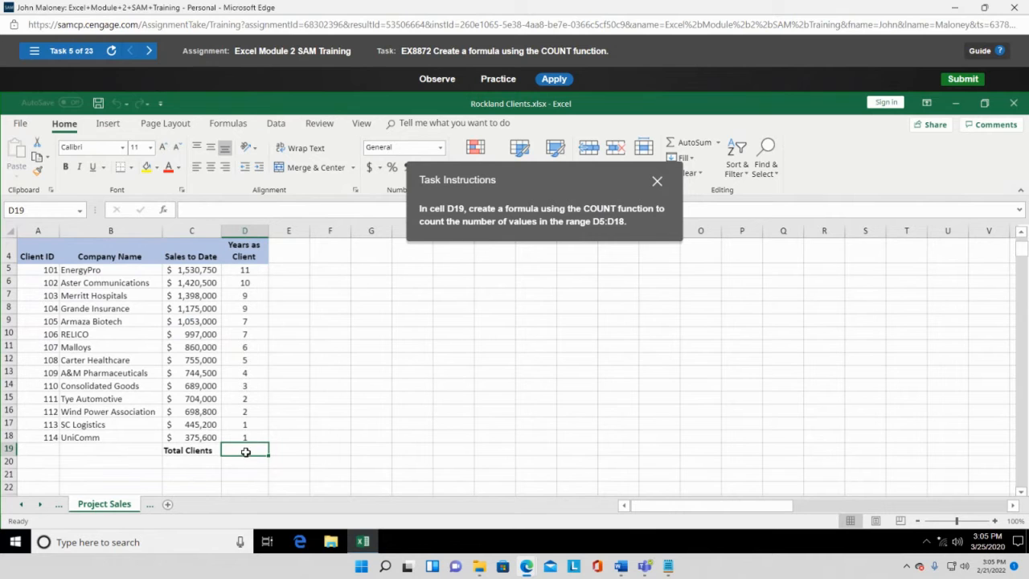
type("=count")
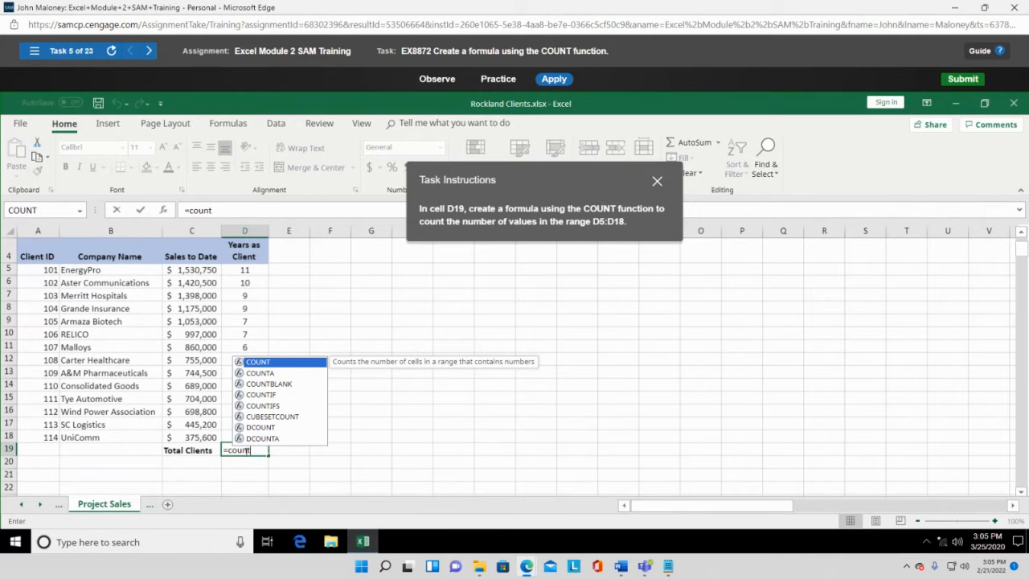
type("(")
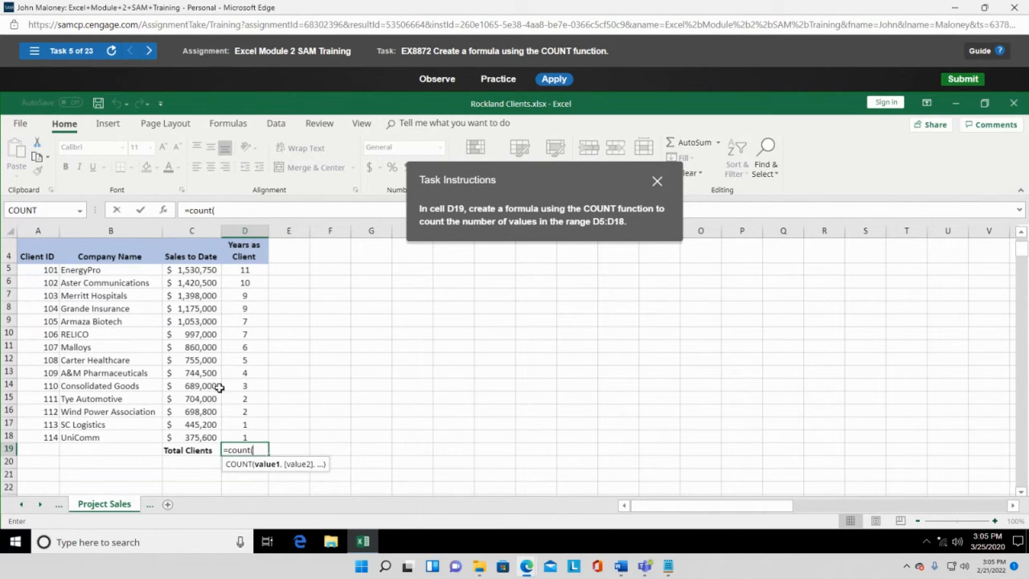
left_click_drag(241, 267, 251, 434)
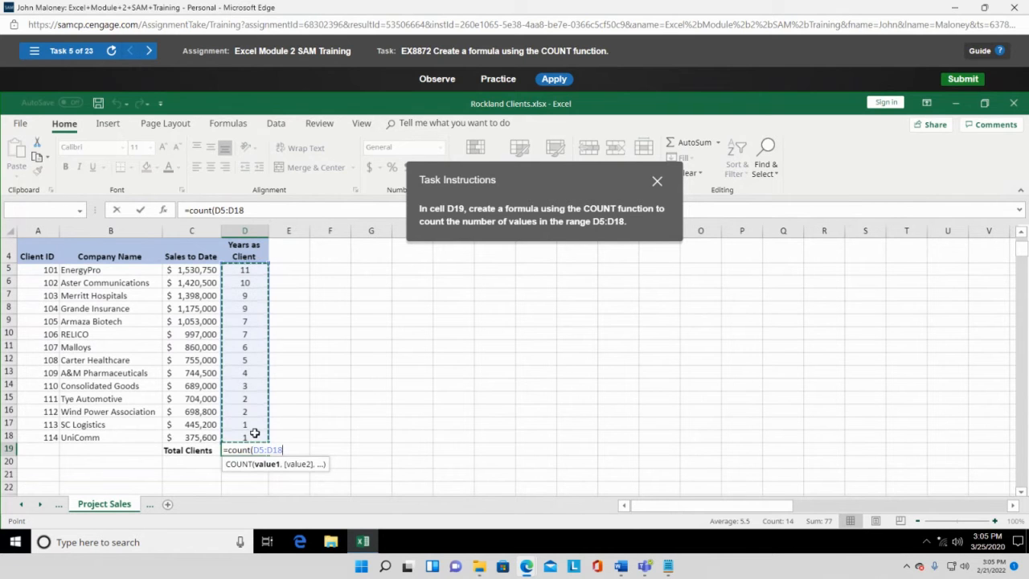
type(")")
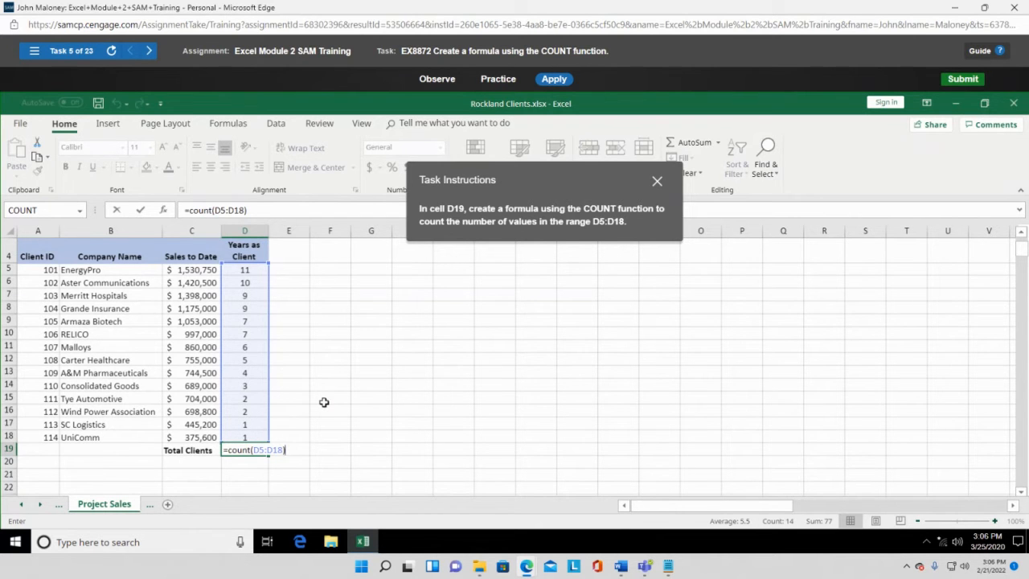
key("Return")
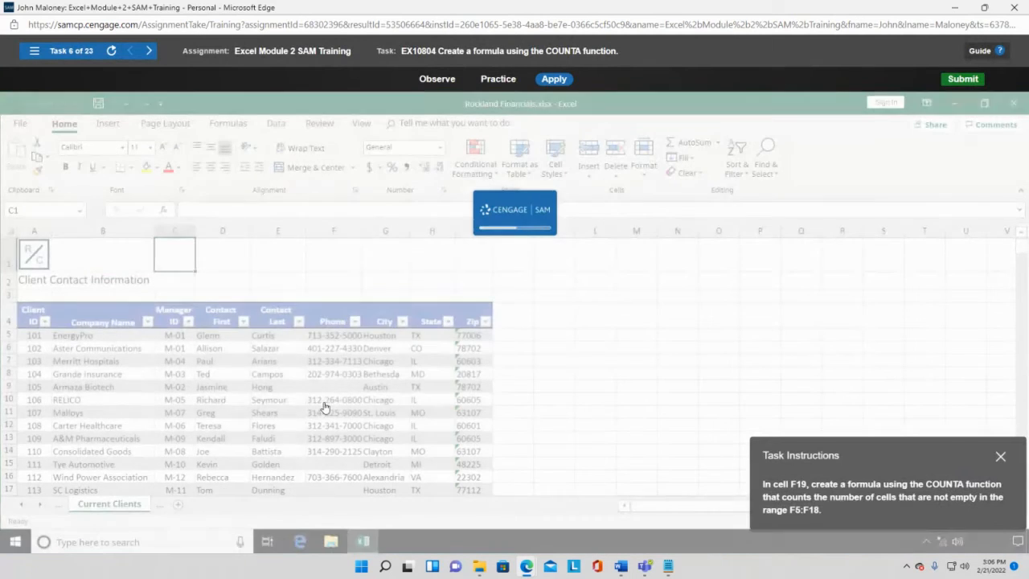
- Begin a =COUNTA( formula in cell F19 under Phone on the Current Clients sheet
left_click_drag(893, 438, 739, 187)
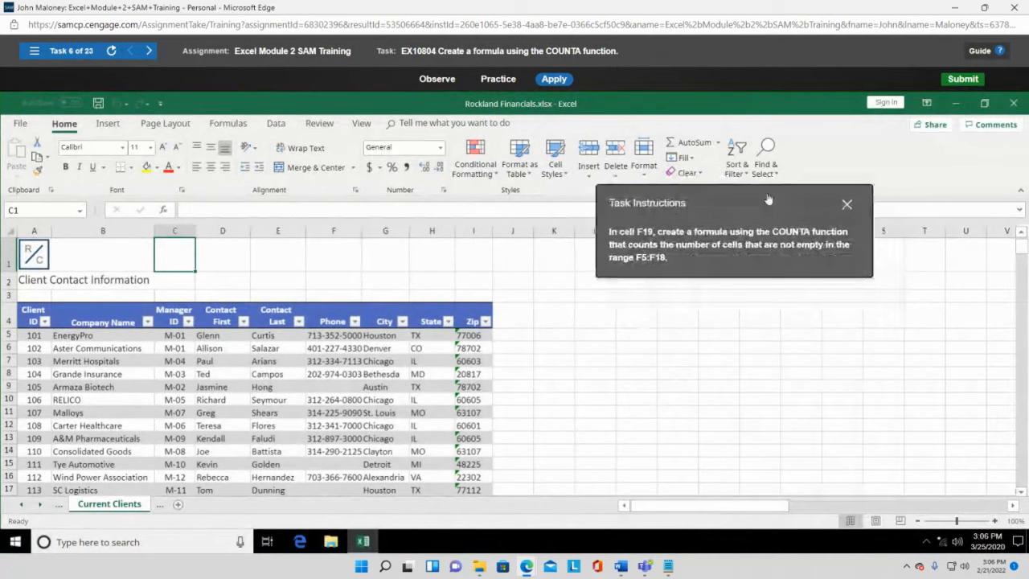
scroll(483, 299, "down", 1)
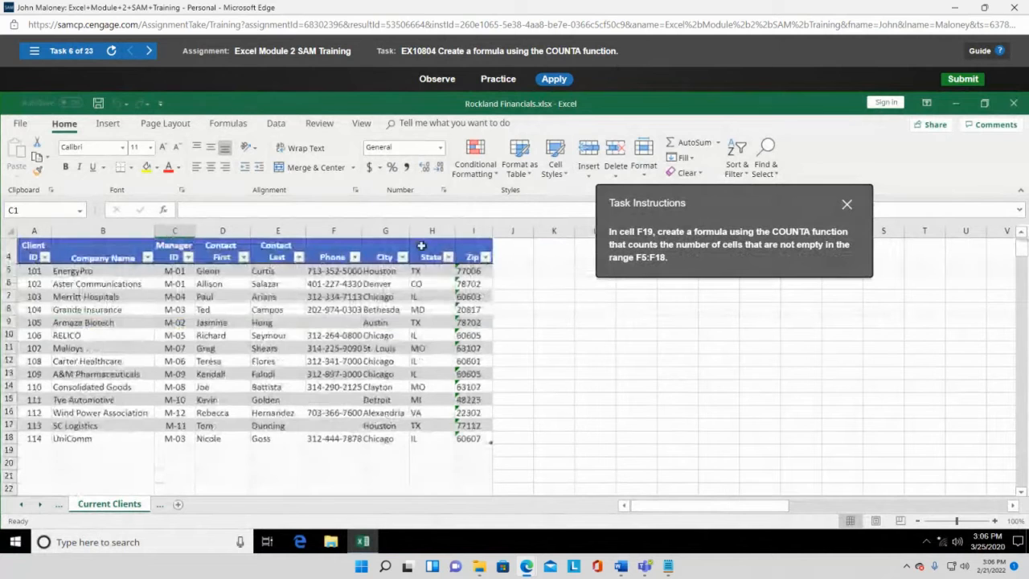
left_click(327, 450)
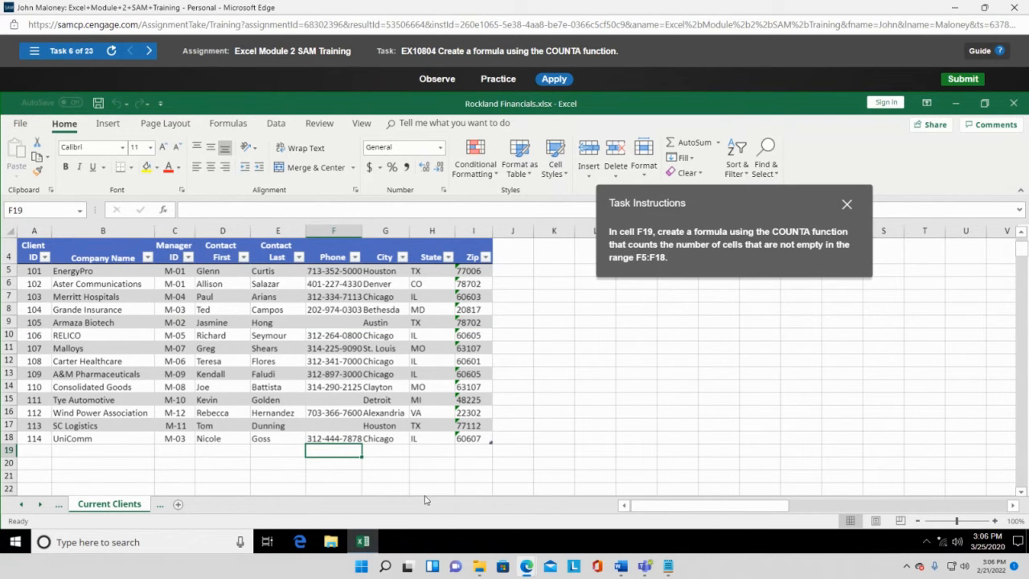
type("=")
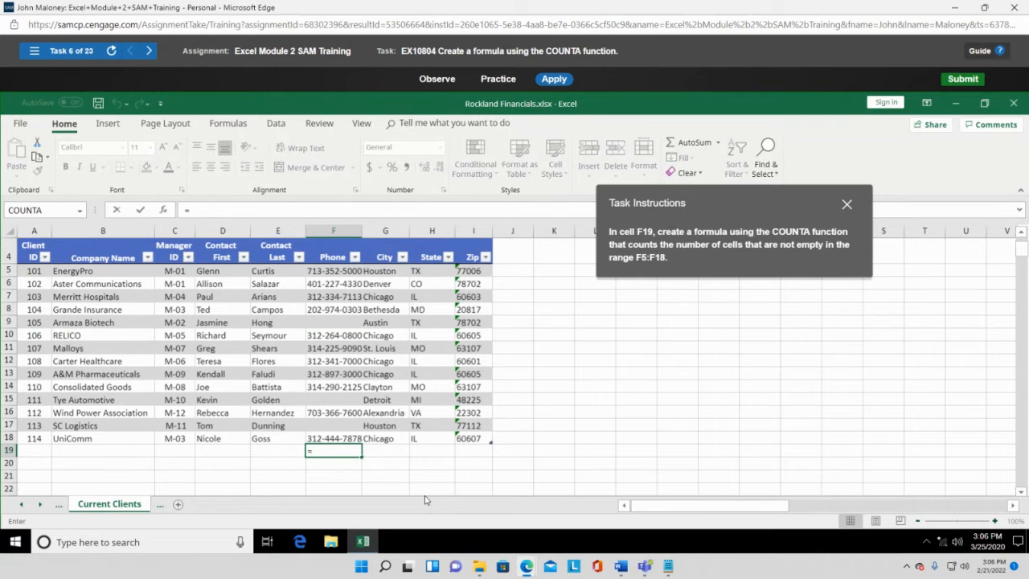
type("counta")
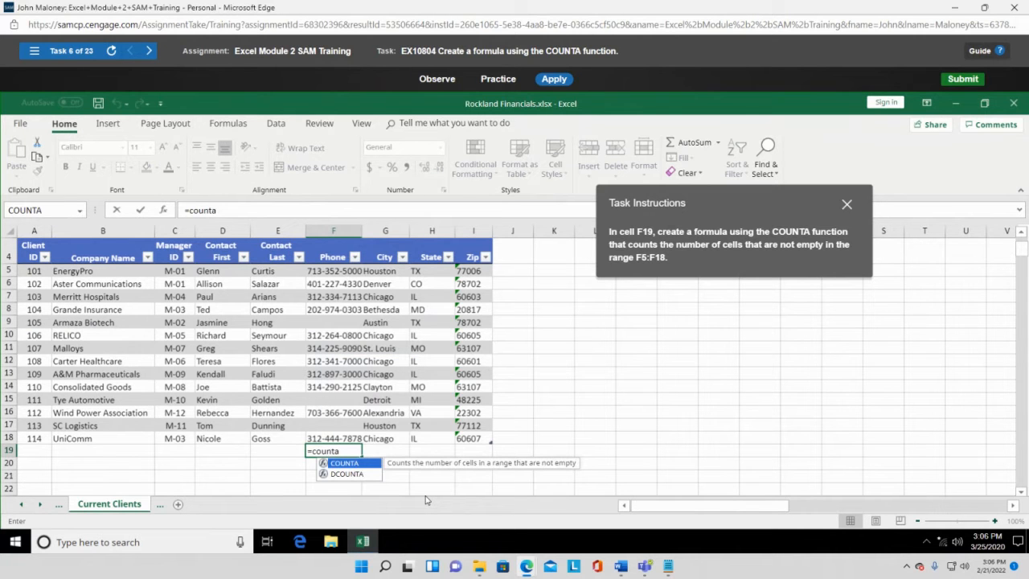
type("(")
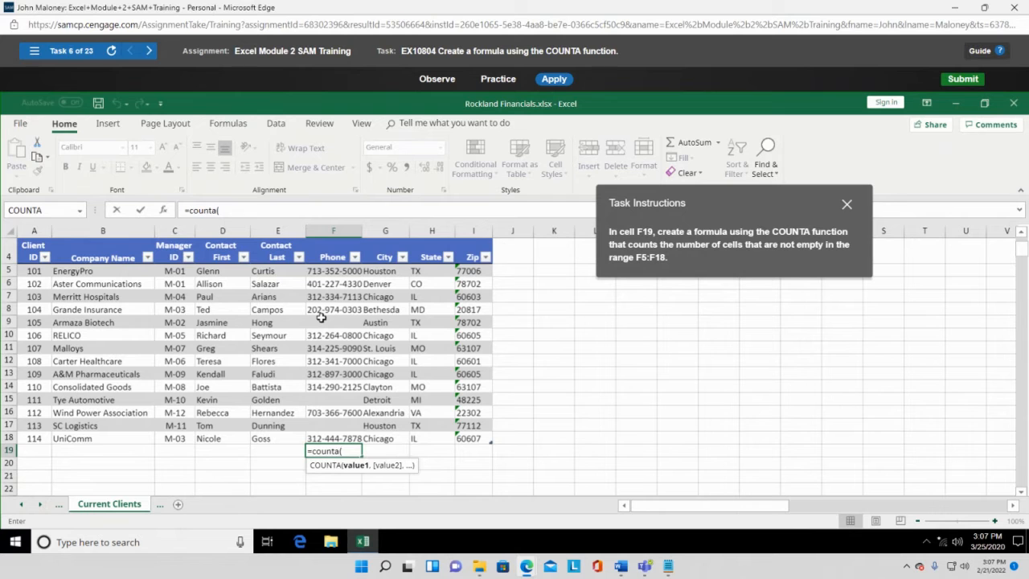
- Complete F19 as =COUNTA(Table1[Phone]) over the phone entries F5:F18
left_click_drag(344, 273, 346, 436)
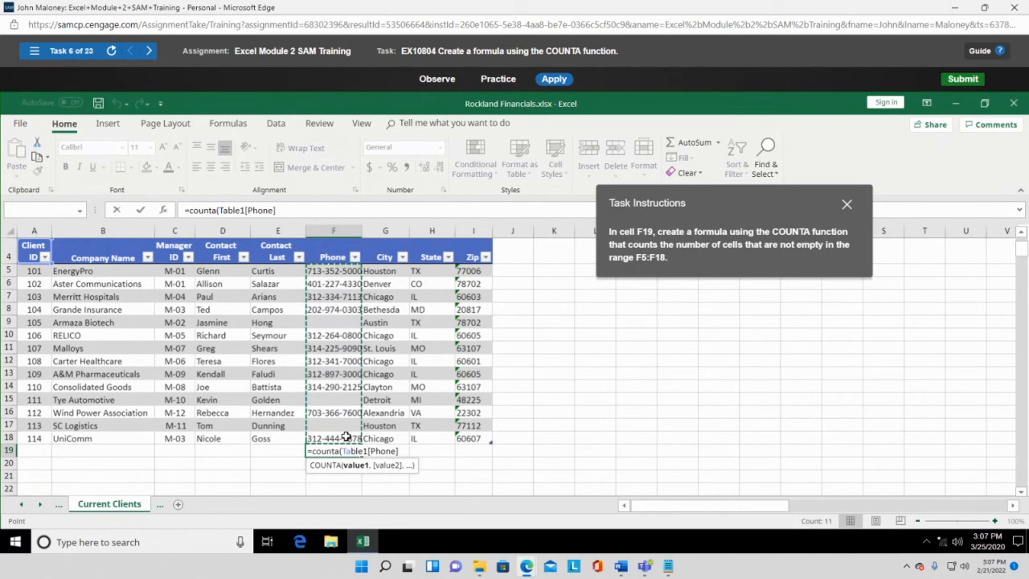
type(")")
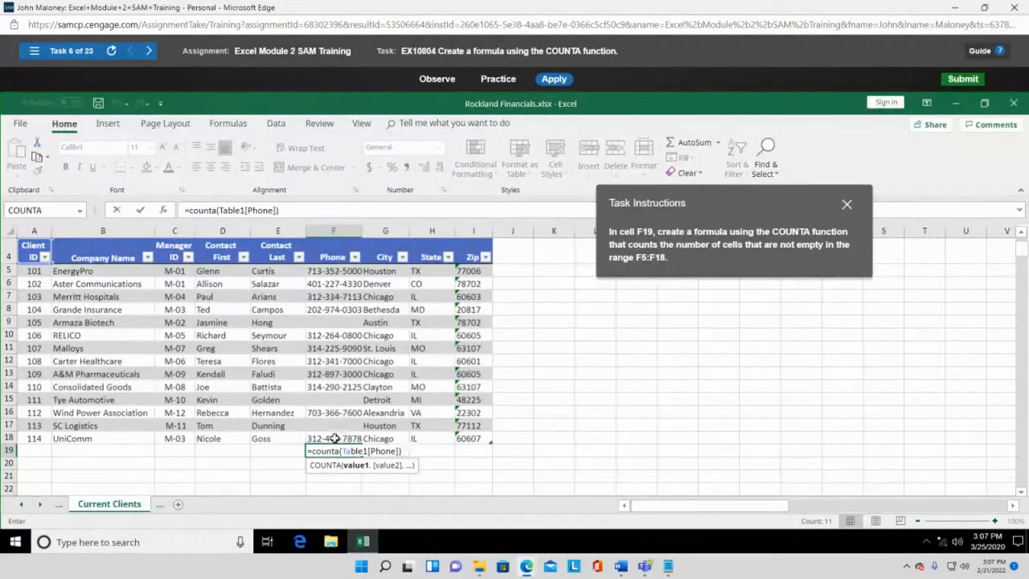
key("Return")
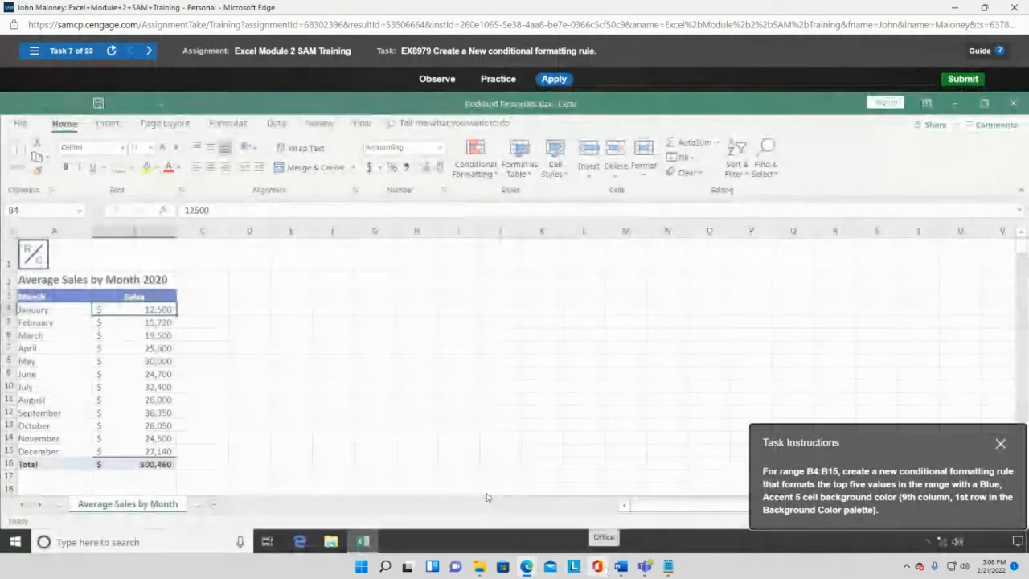
- Select the monthly Sales values B4:B15 on the Average Sales by Month 2020 sheet
left_click_drag(957, 434, 610, 191)
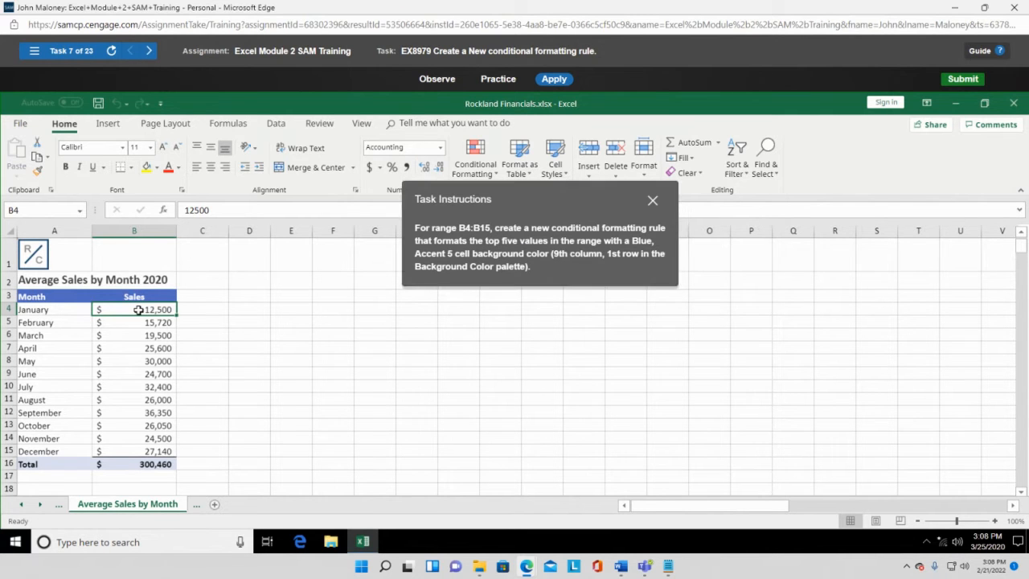
left_click_drag(139, 309, 142, 451)
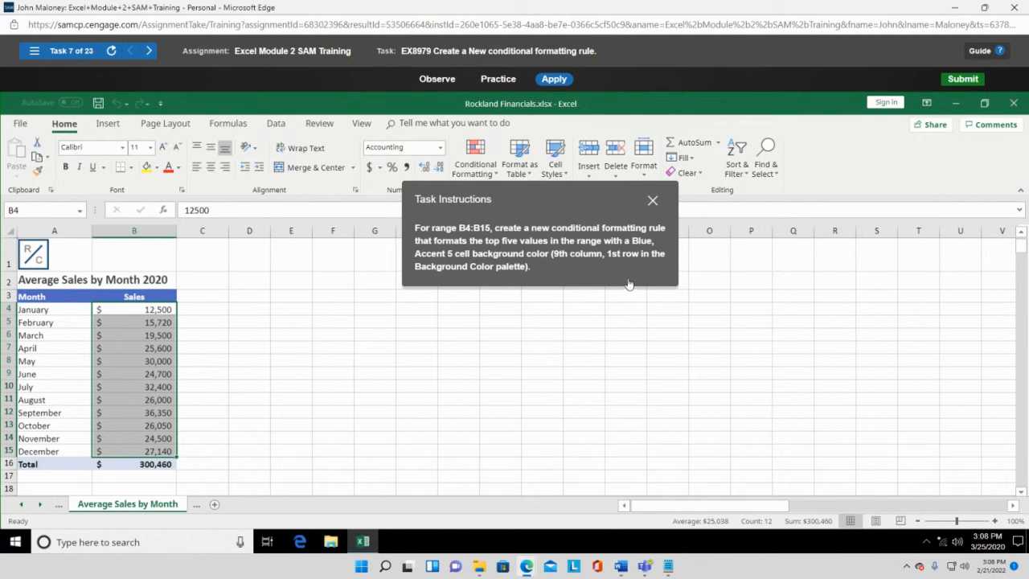
left_click_drag(591, 202, 562, 291)
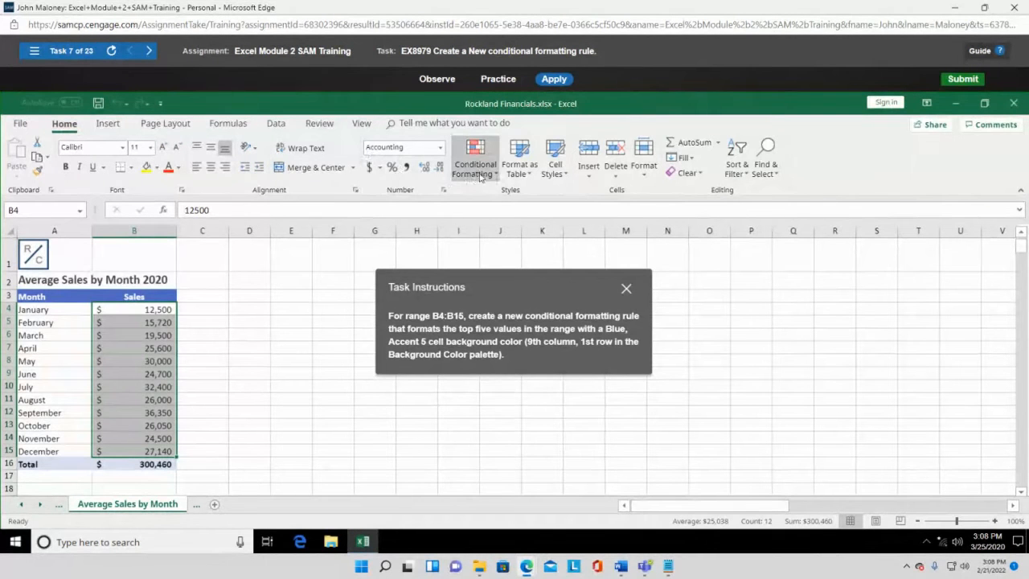
- Bring up Conditional Formatting's Top/Bottom Rules options for the selected sales range
left_click_drag(523, 294, 230, 163)
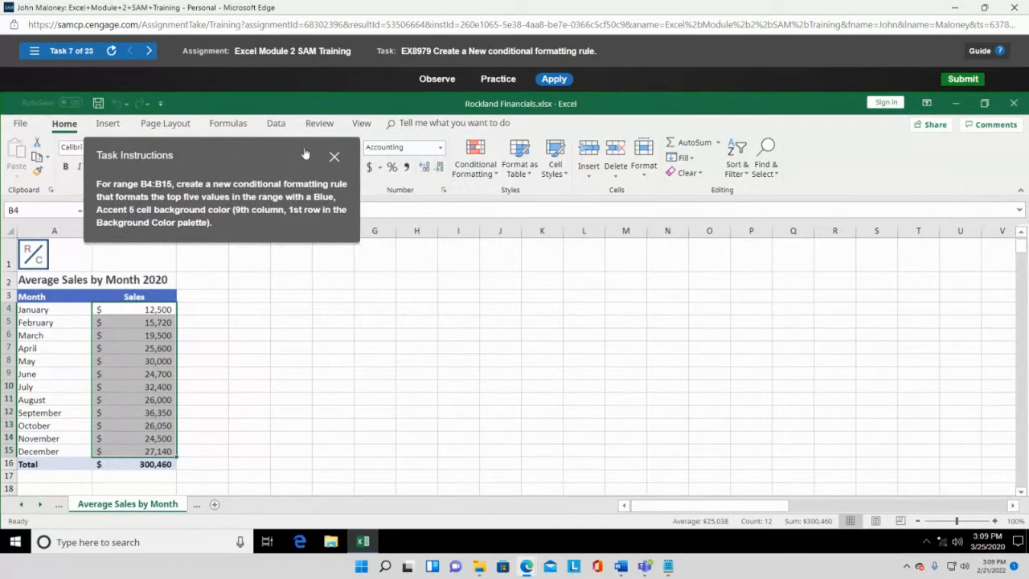
left_click_drag(304, 153, 352, 147)
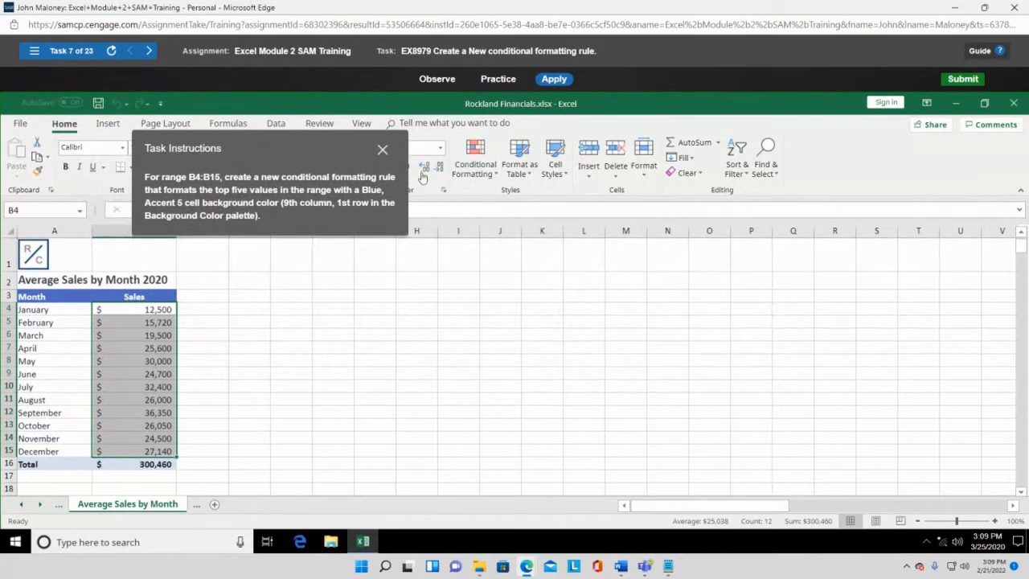
left_click(498, 175)
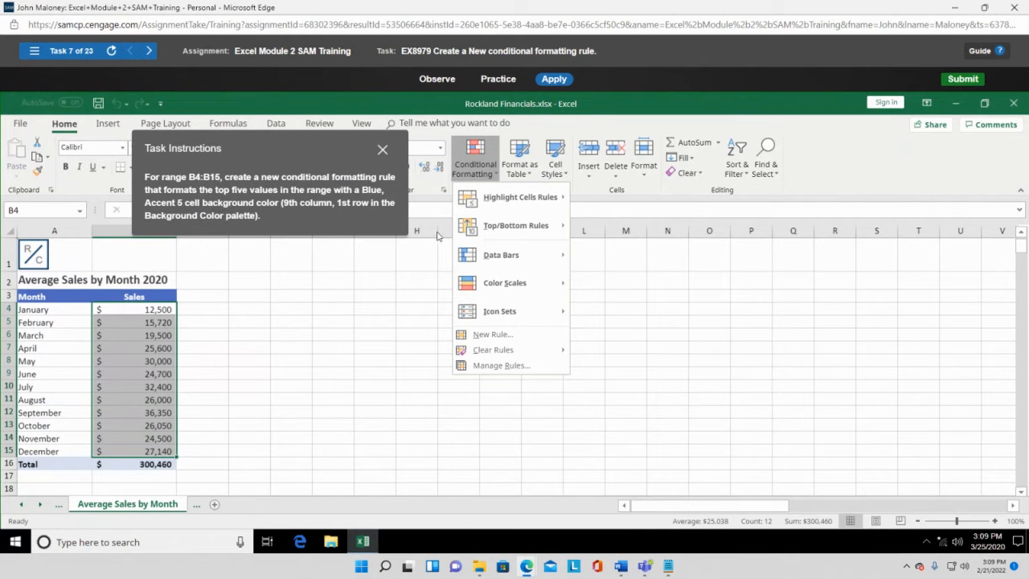
mouse_move(499, 235)
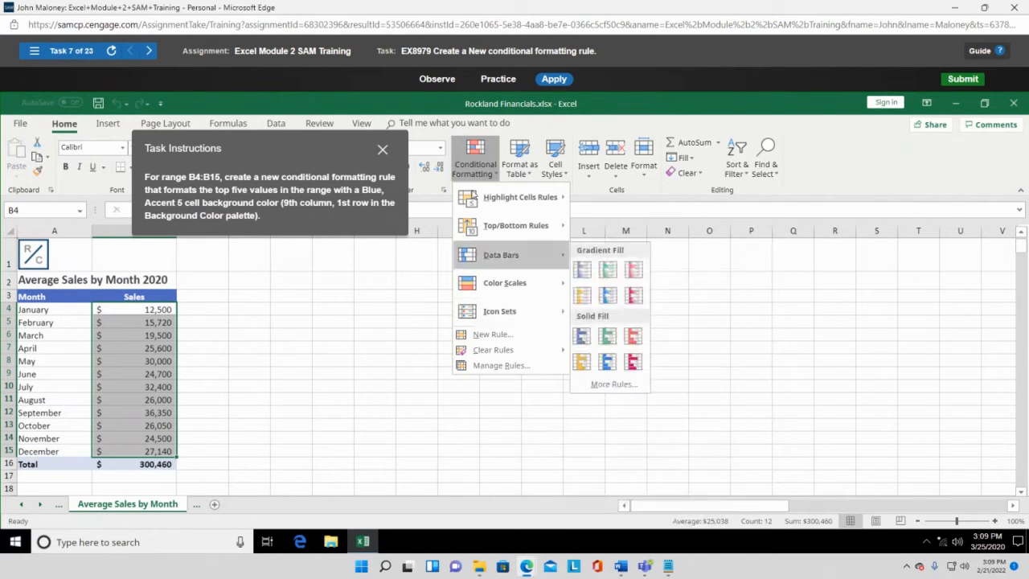
mouse_move(529, 230)
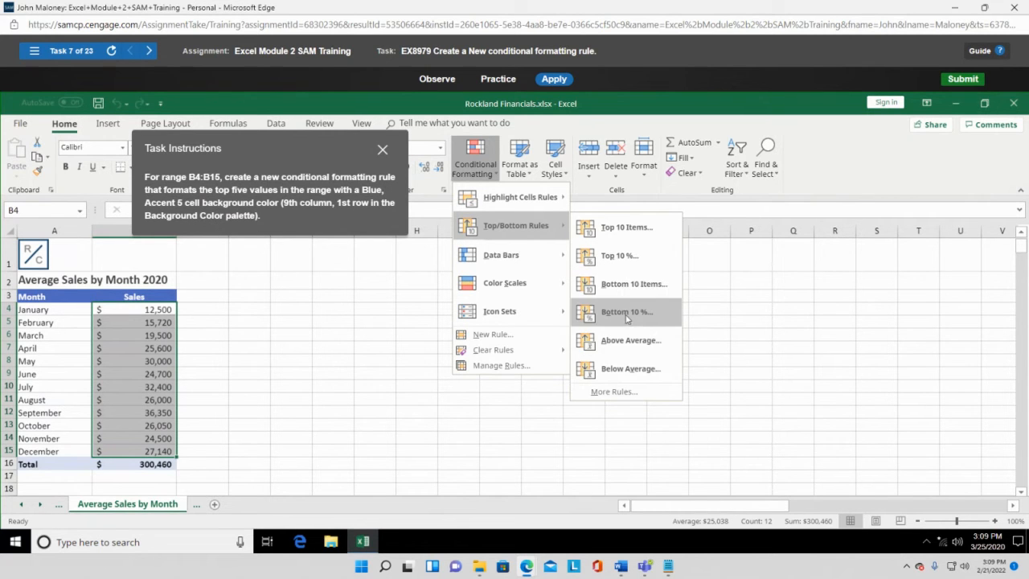
- Start a new top-ranked values rule and select its default rank of 10 to replace
left_click(614, 392)
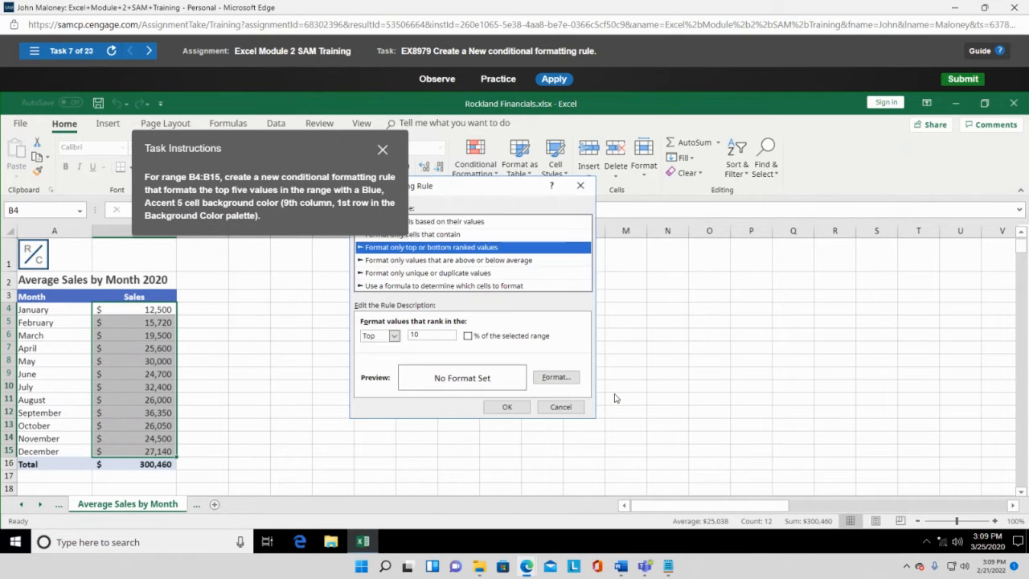
left_click_drag(291, 143, 221, 142)
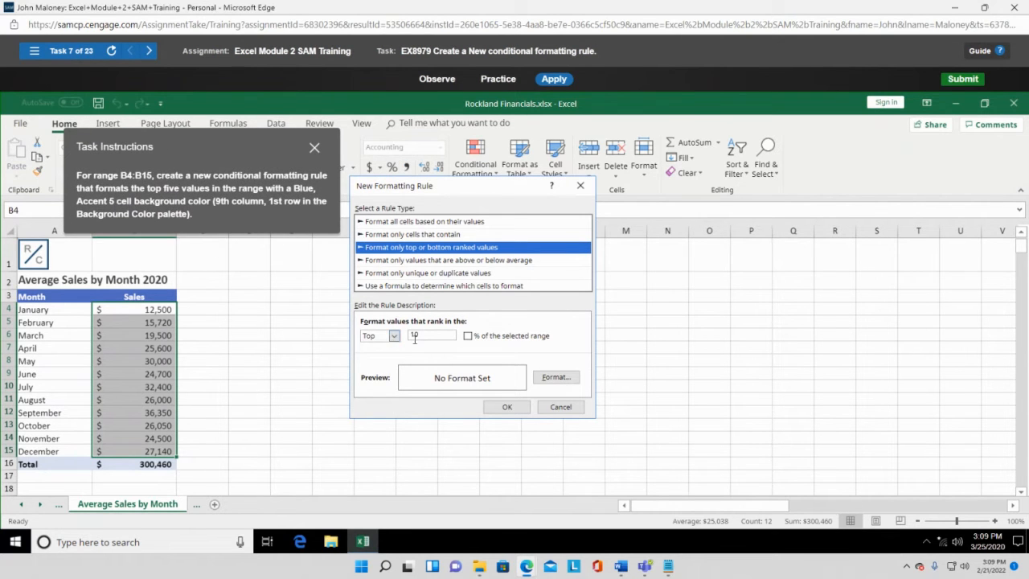
left_click_drag(417, 338, 406, 336)
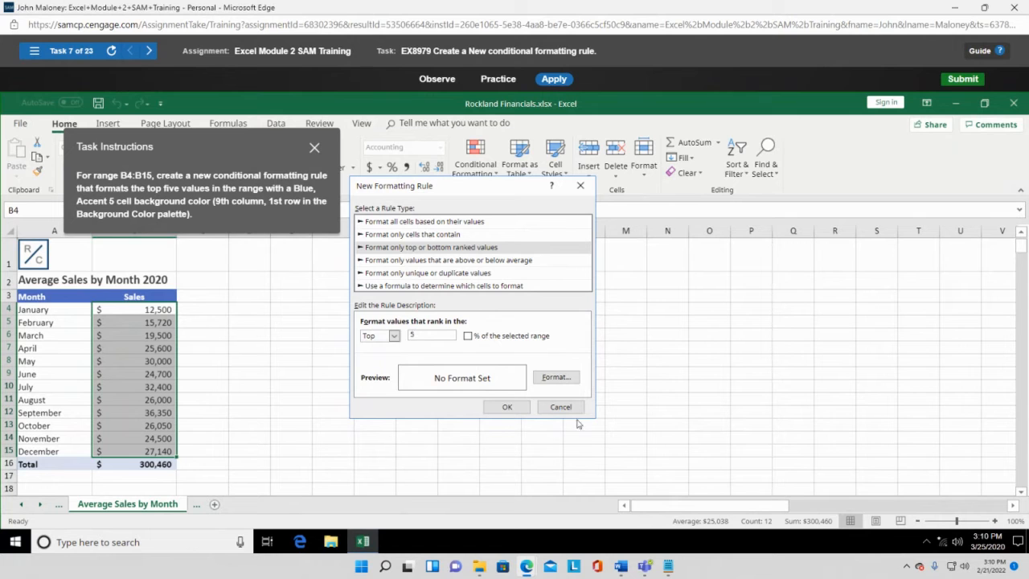
- Give the top-five sales rule a Blue, Accent 5 fill and finish the rule
left_click(563, 378)
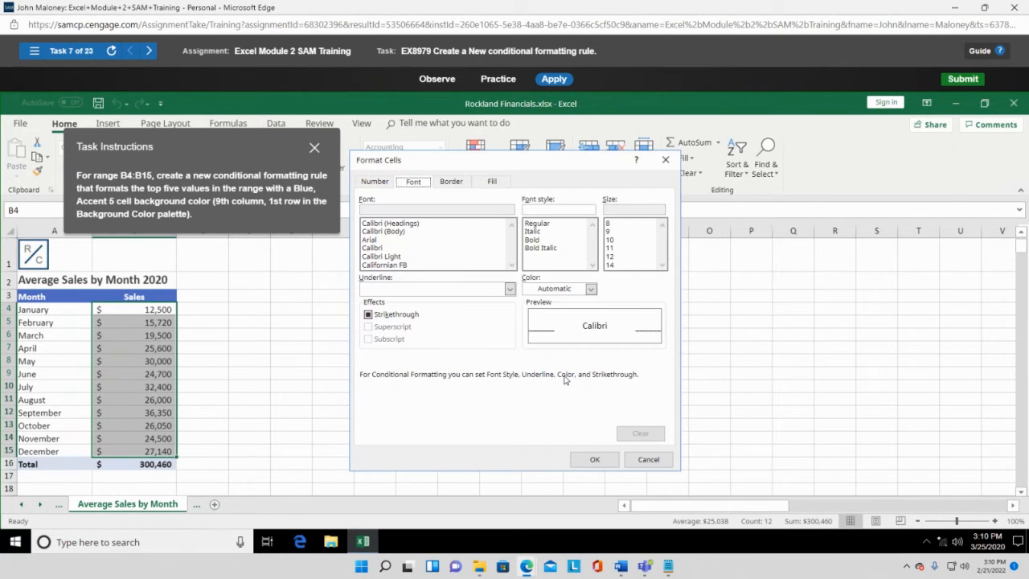
left_click(493, 182)
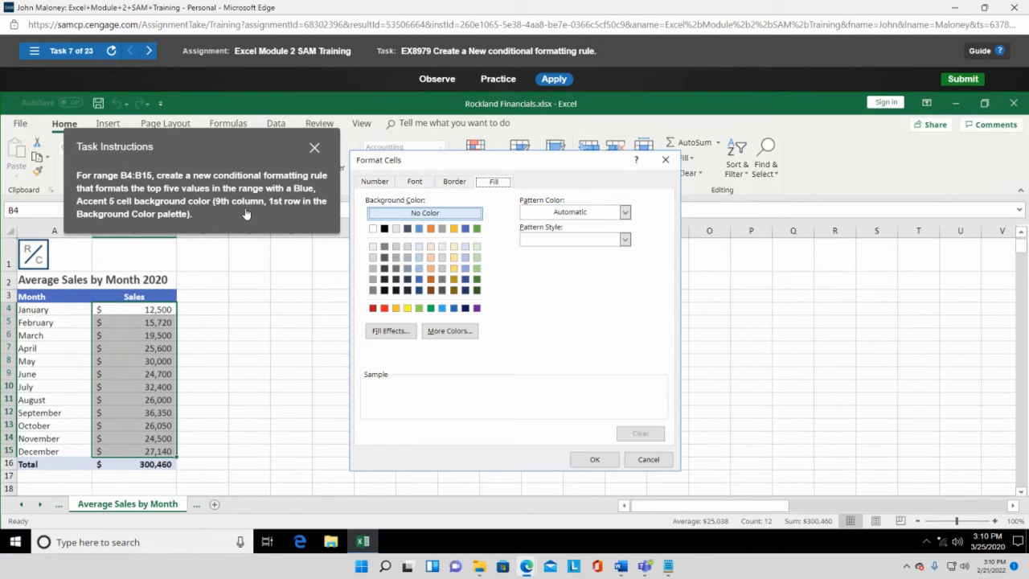
left_click(399, 212)
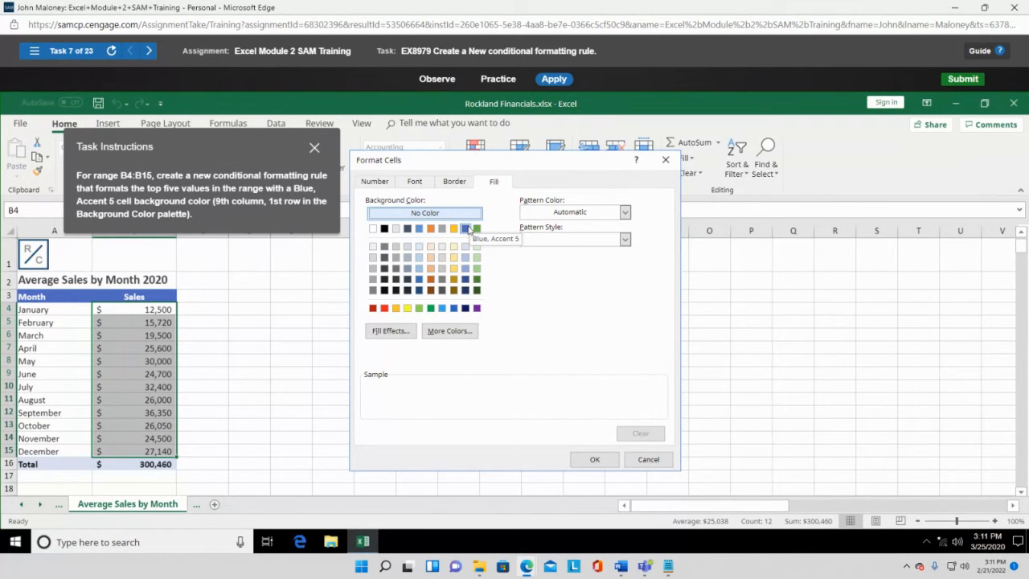
left_click(466, 229)
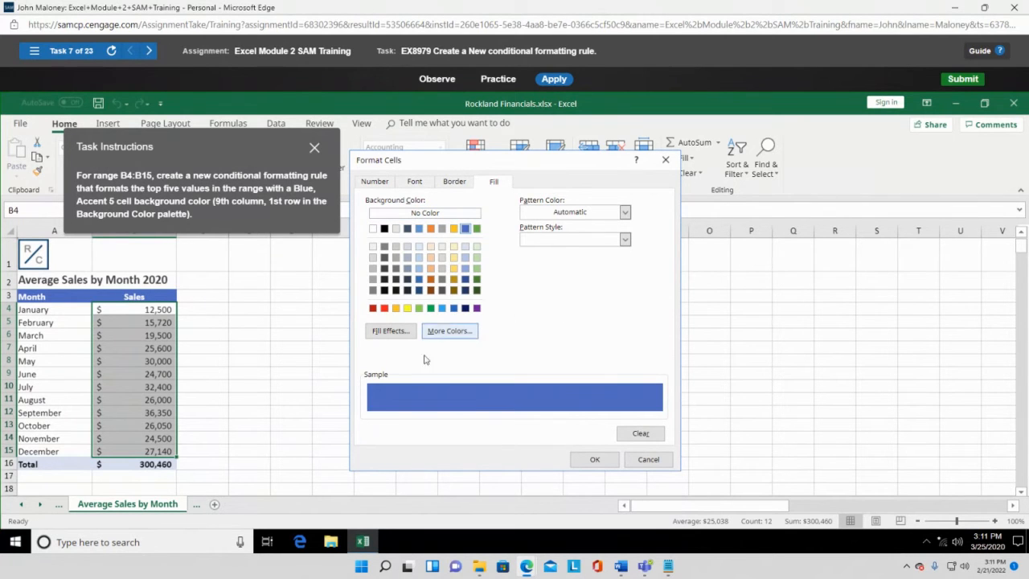
left_click(594, 459)
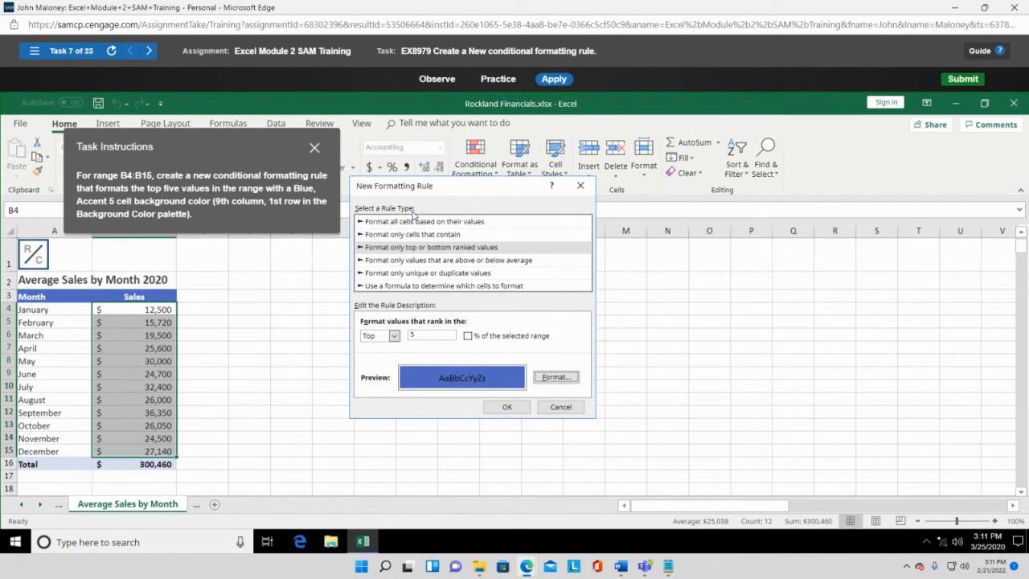
left_click(503, 407)
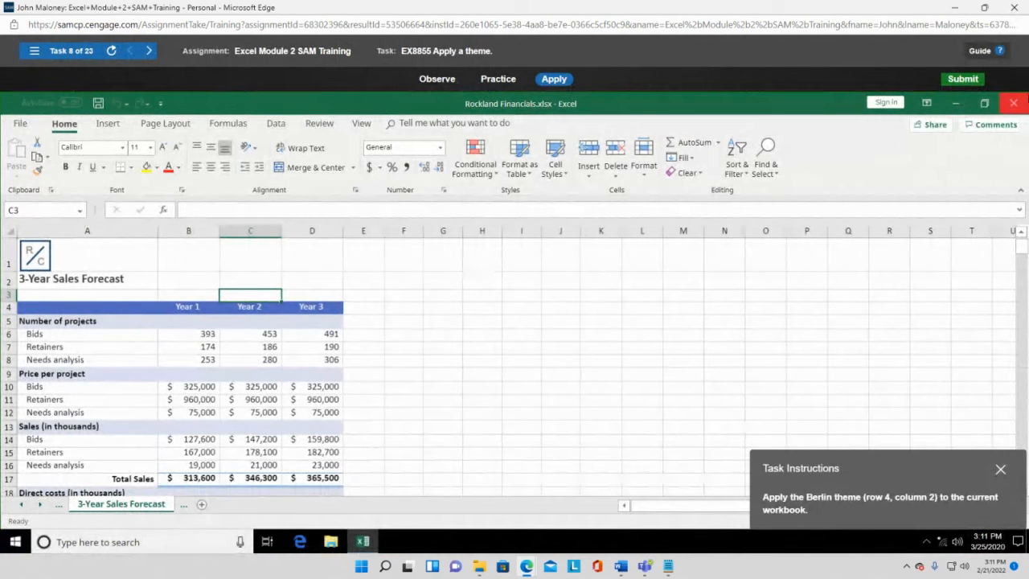
- Exit the Module 2 training and start Excel Module 3 SAM Training from the course page
left_click(1013, 7)
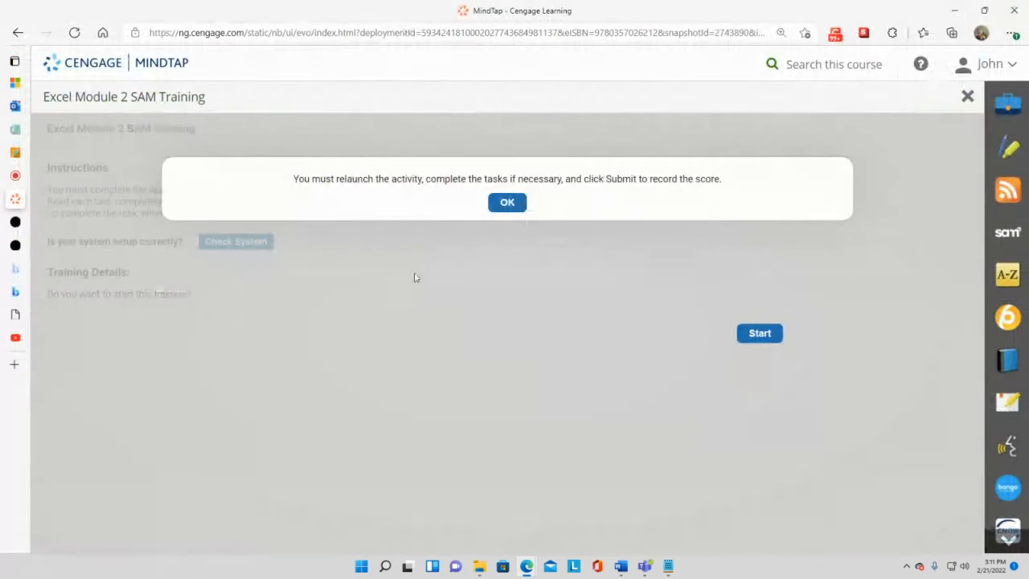
left_click(967, 96)
scroll(273, 398, "down", 5)
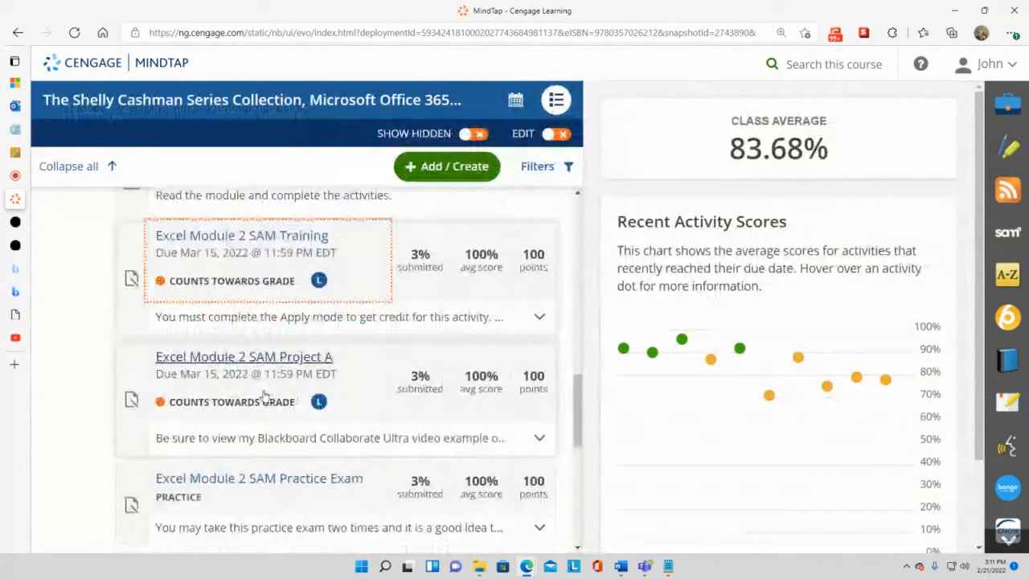
left_click(255, 404)
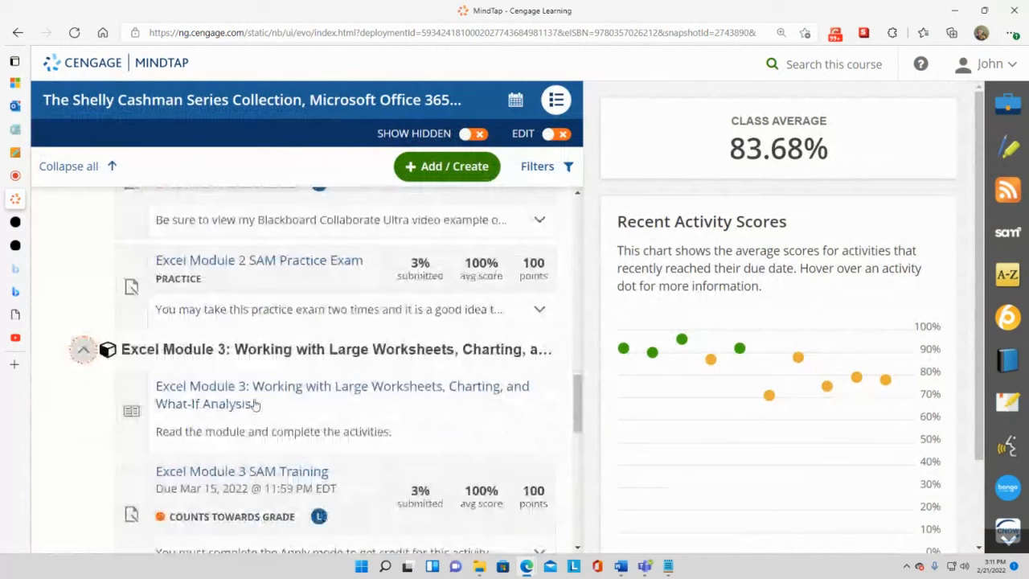
scroll(265, 410, "down", 1)
left_click(281, 415)
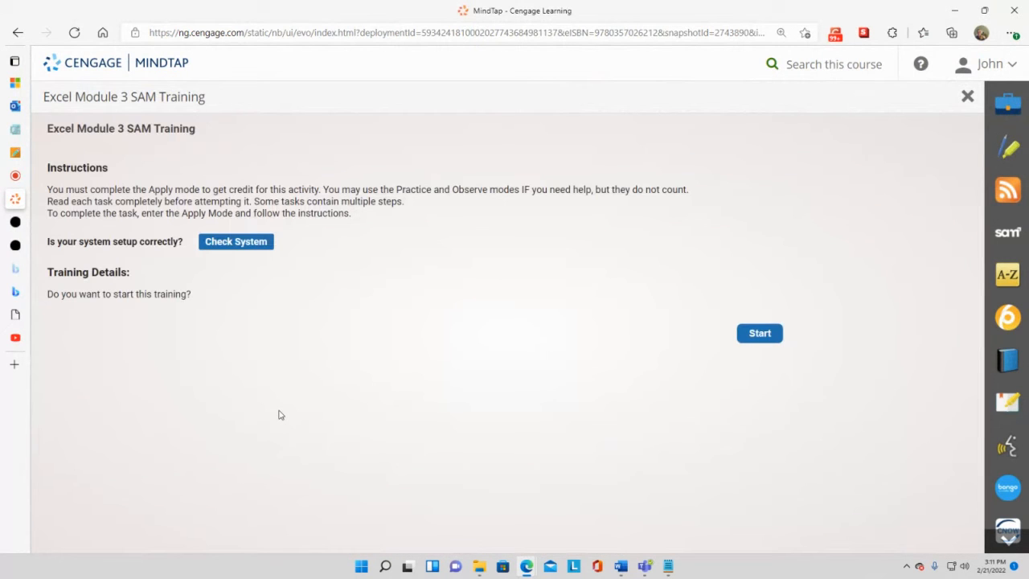
left_click(759, 333)
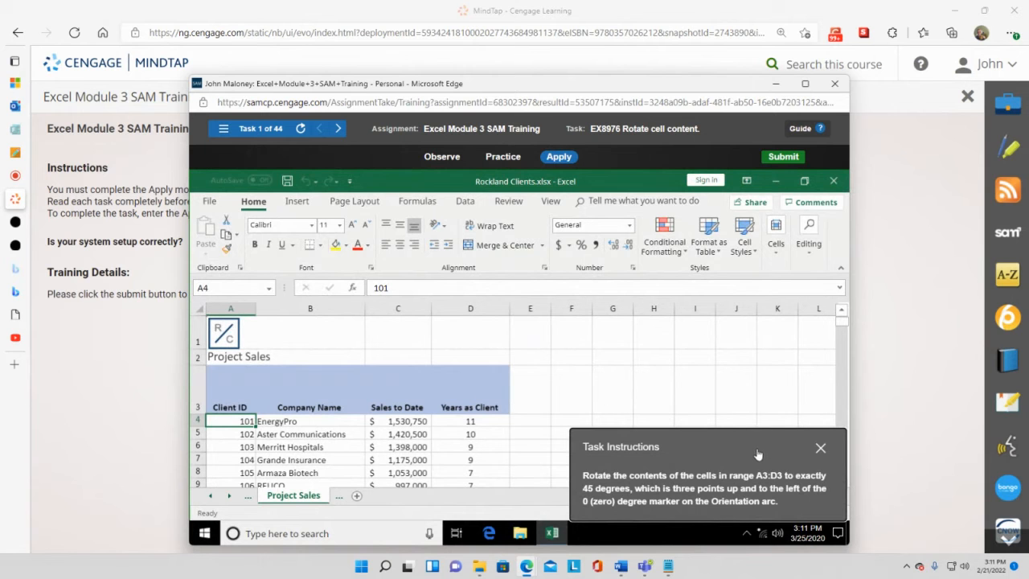
- Maximize the simulation and select the Project Sales header cells A3:D3
left_click(806, 87)
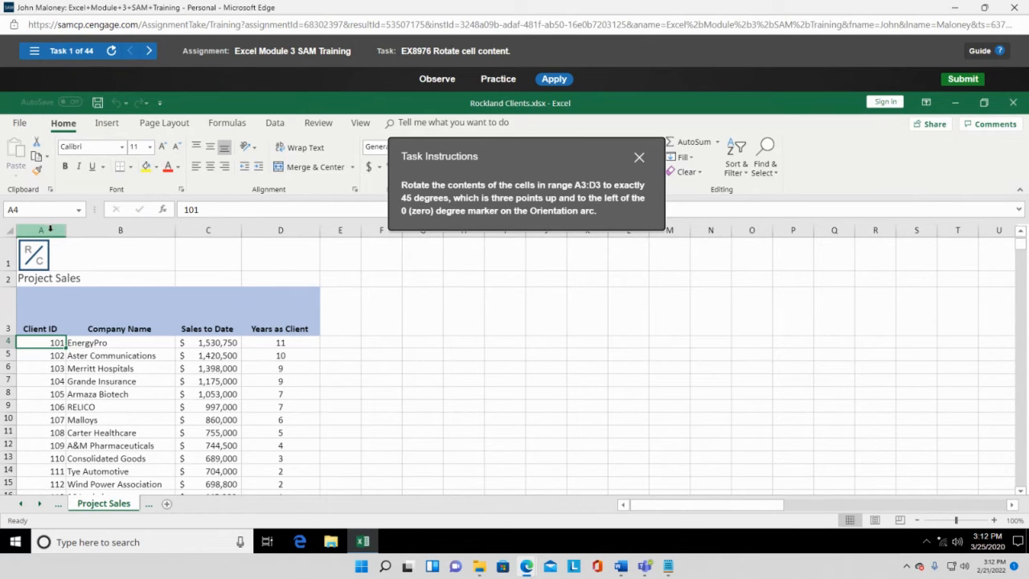
left_click(46, 317)
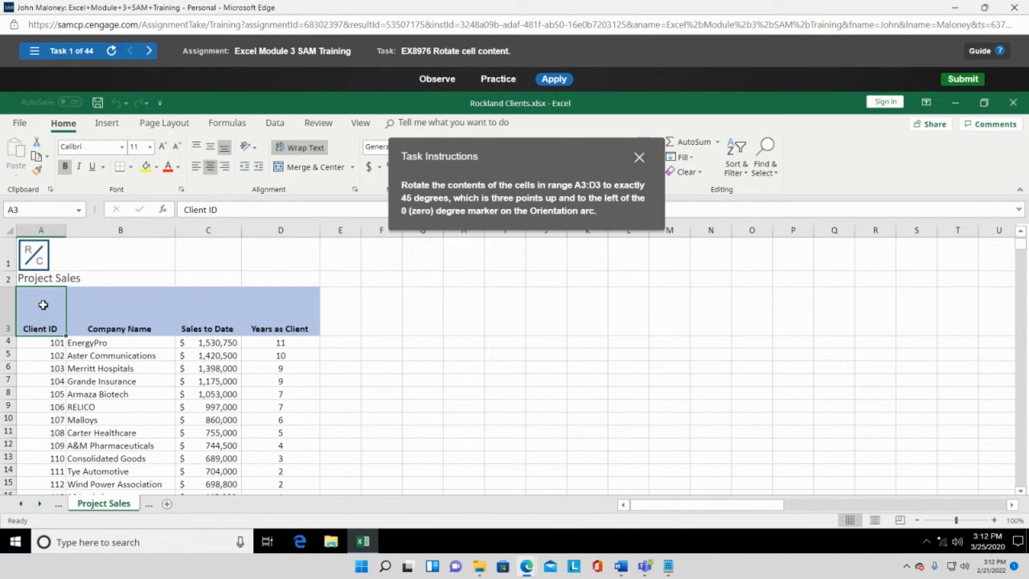
left_click_drag(65, 304, 260, 325)
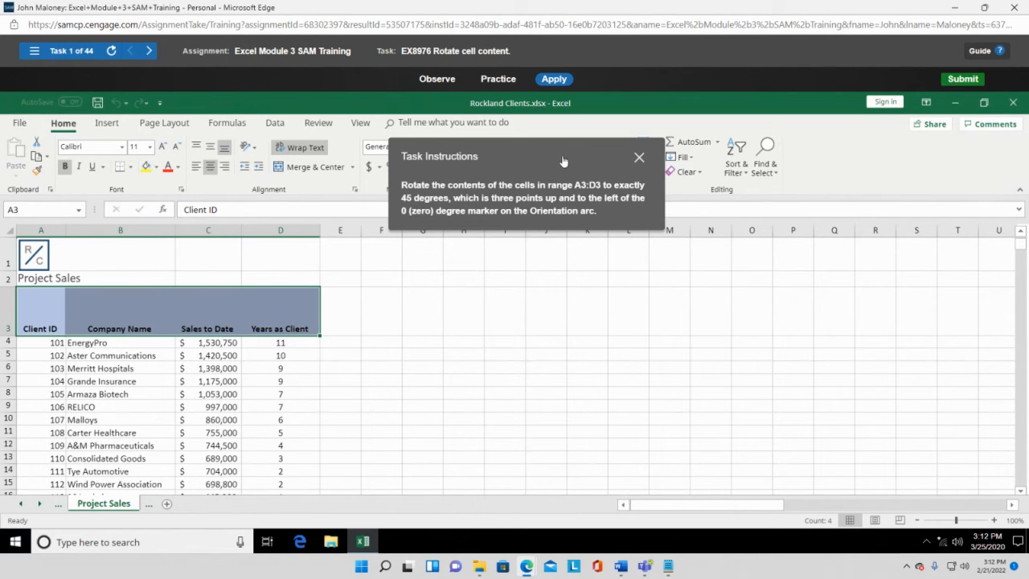
left_click_drag(560, 160, 676, 116)
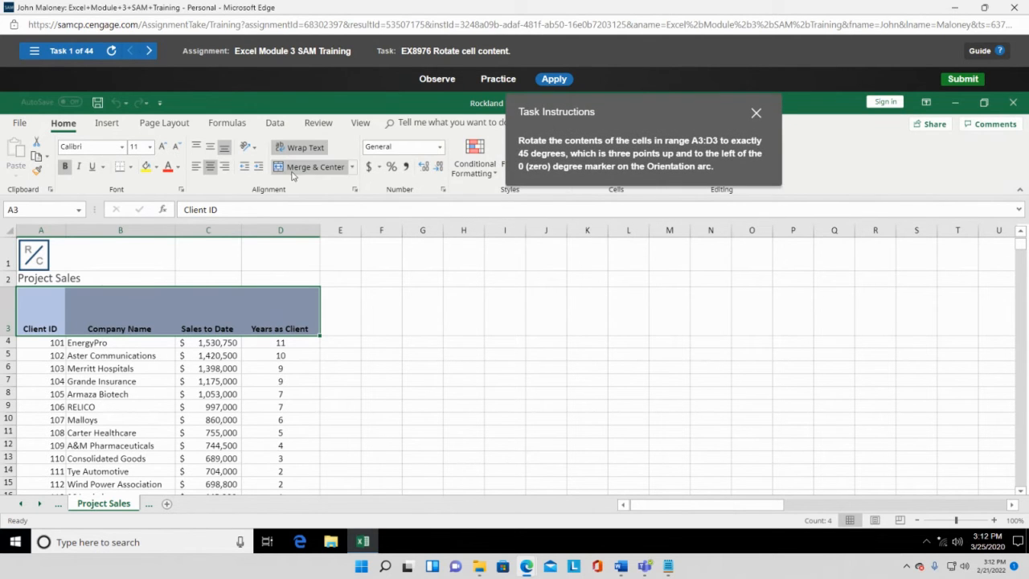
- Open Format Cell Alignment for A3:D3 from the Orientation menu
left_click(247, 150)
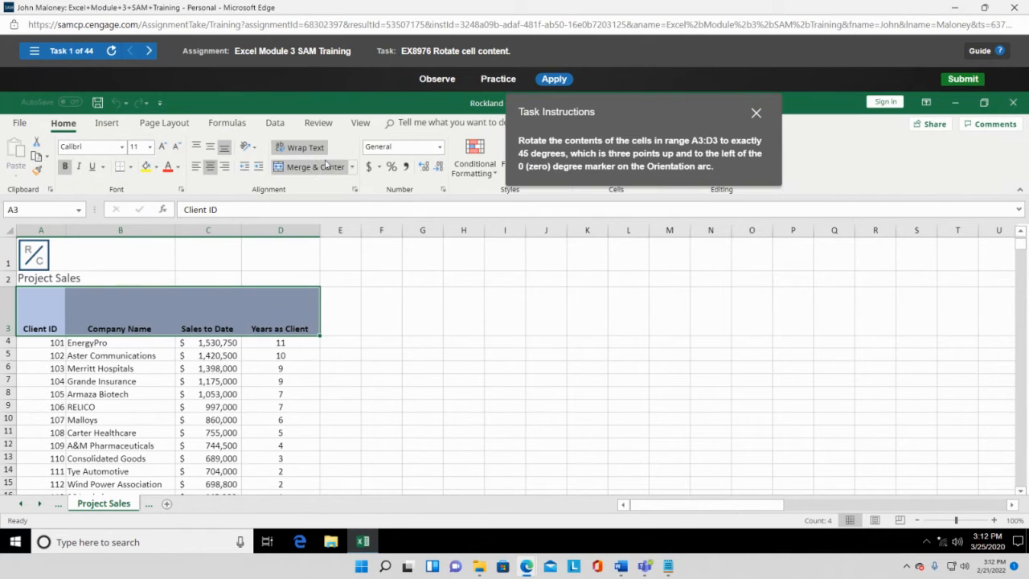
left_click(245, 153)
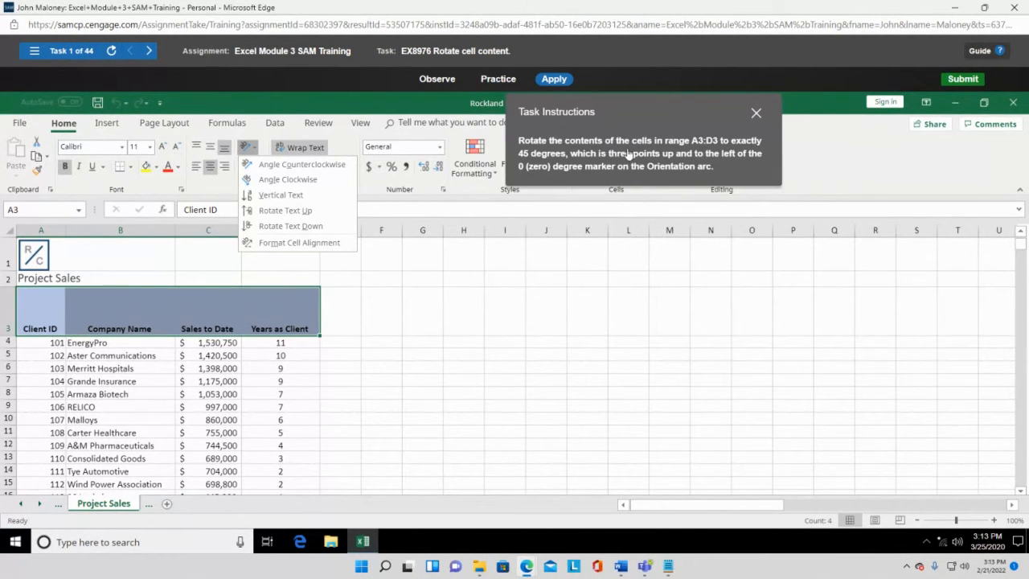
left_click(302, 165)
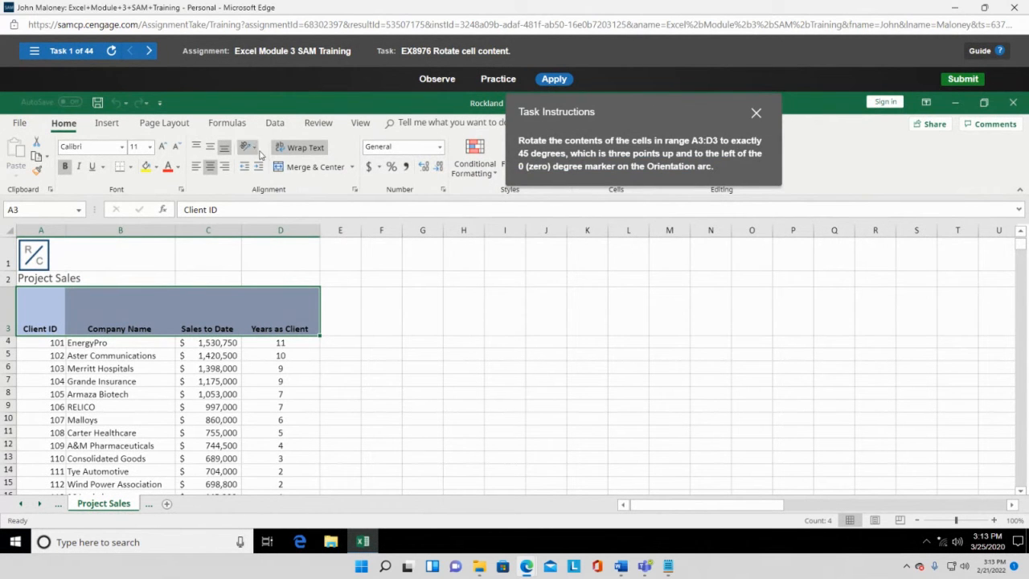
left_click(257, 150)
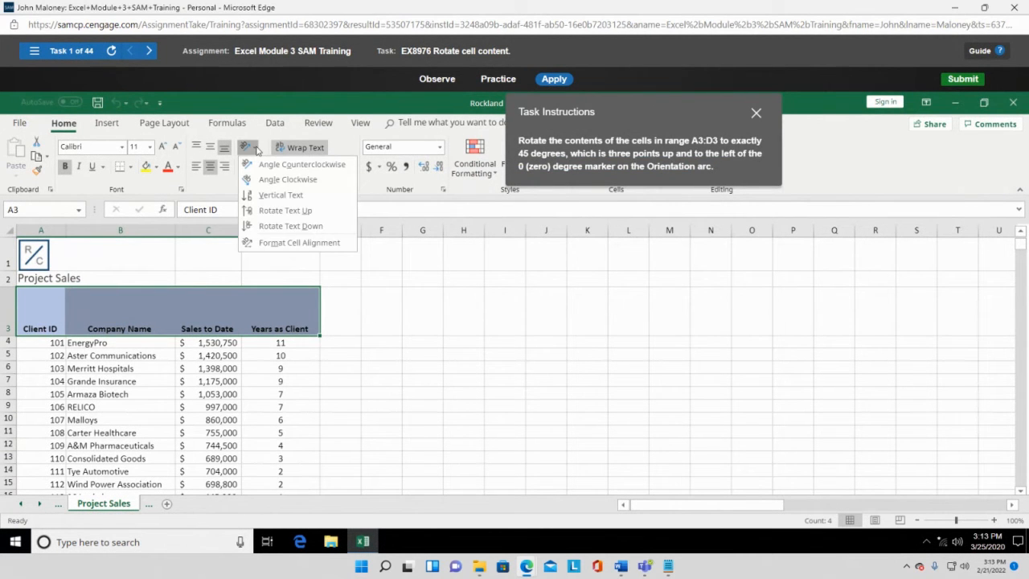
left_click(287, 244)
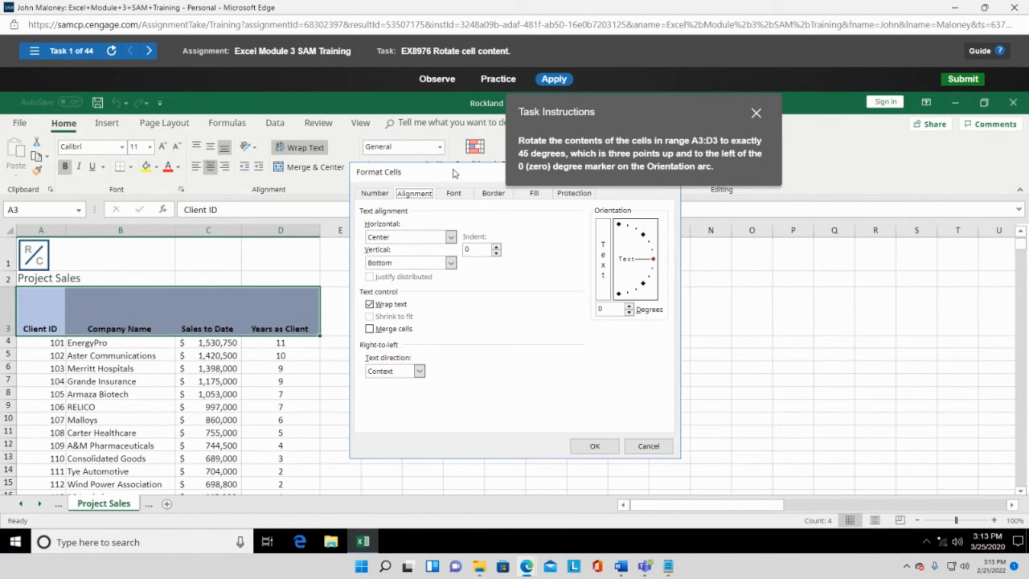
- Set the A3:D3 text orientation to 45 degrees in Format Cells
left_click_drag(454, 173, 544, 207)
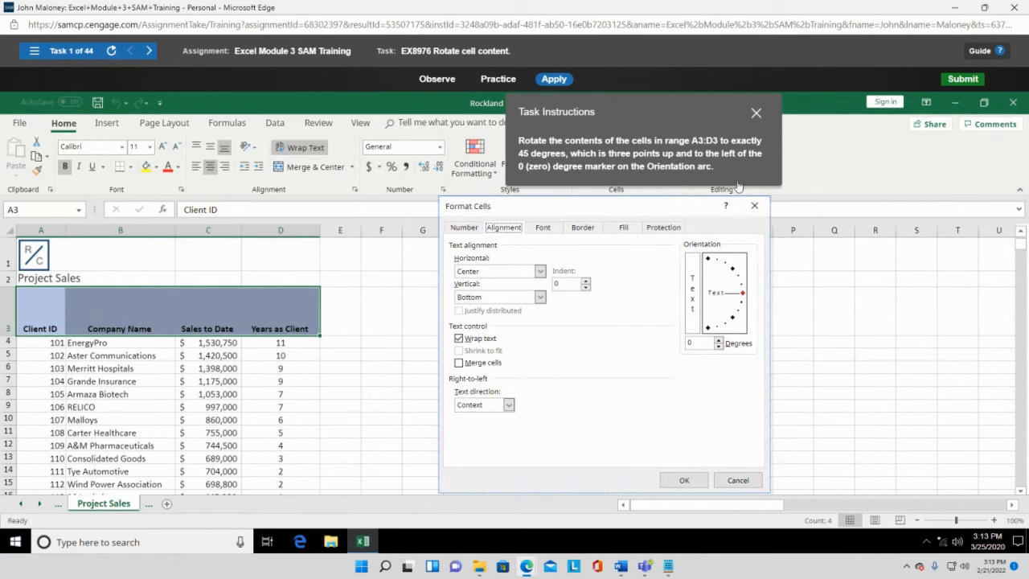
left_click(719, 339)
left_click(720, 339)
left_click(720, 340)
left_click(720, 339)
left_click(719, 339)
left_click(720, 339)
left_click(719, 339)
left_click(720, 340)
left_click(720, 339)
left_click(719, 339)
left_click(719, 339)
left_click(719, 339)
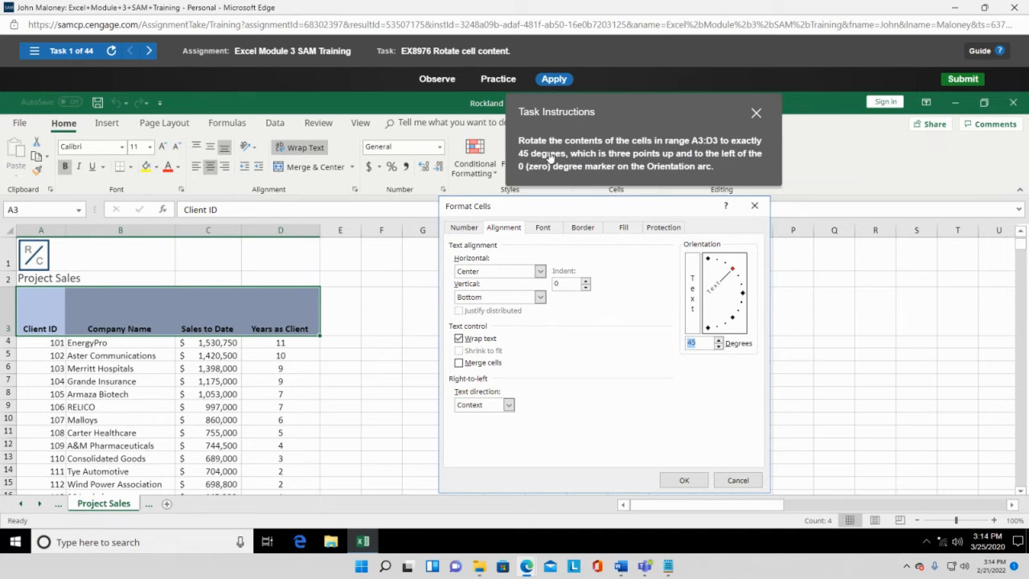
left_click(684, 480)
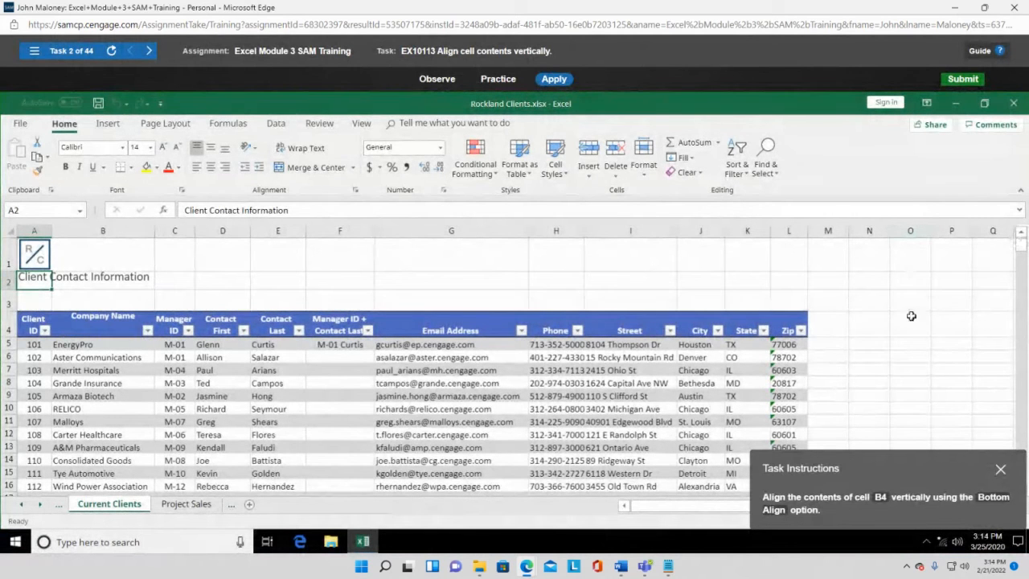
- Bottom-align the Company Name heading in cell B4
left_click_drag(891, 473, 618, 187)
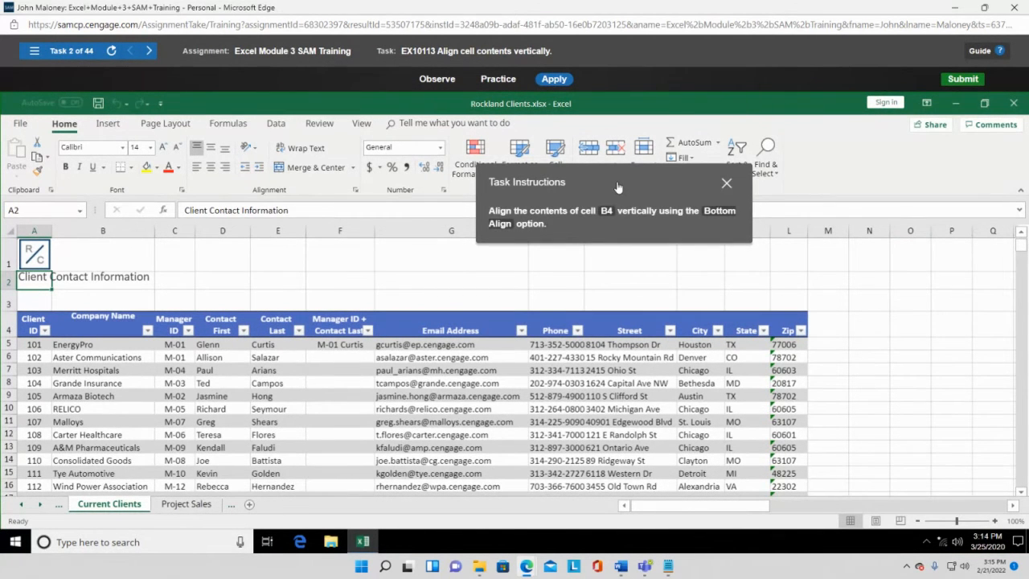
left_click_drag(617, 188, 449, 255)
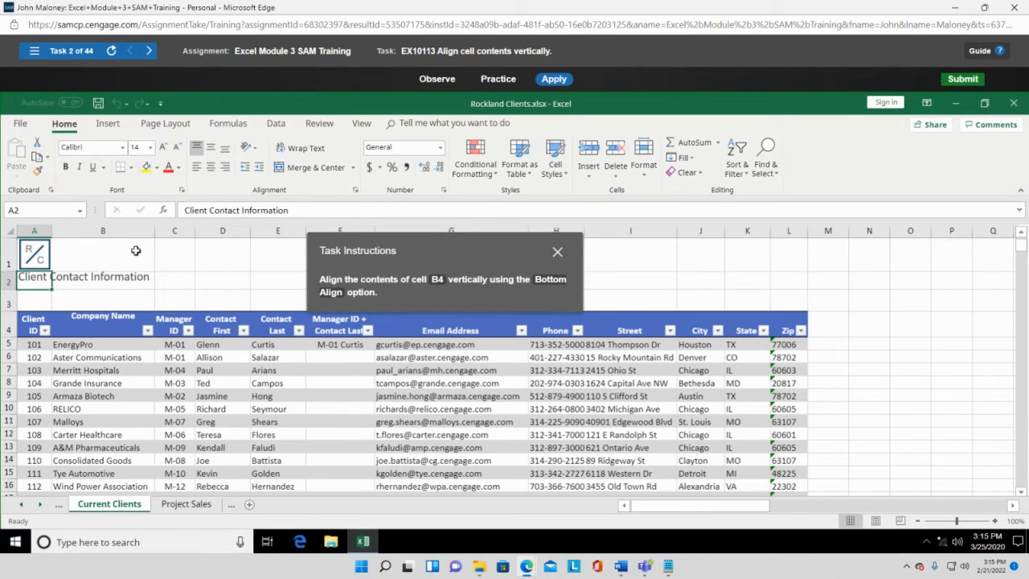
left_click(109, 318)
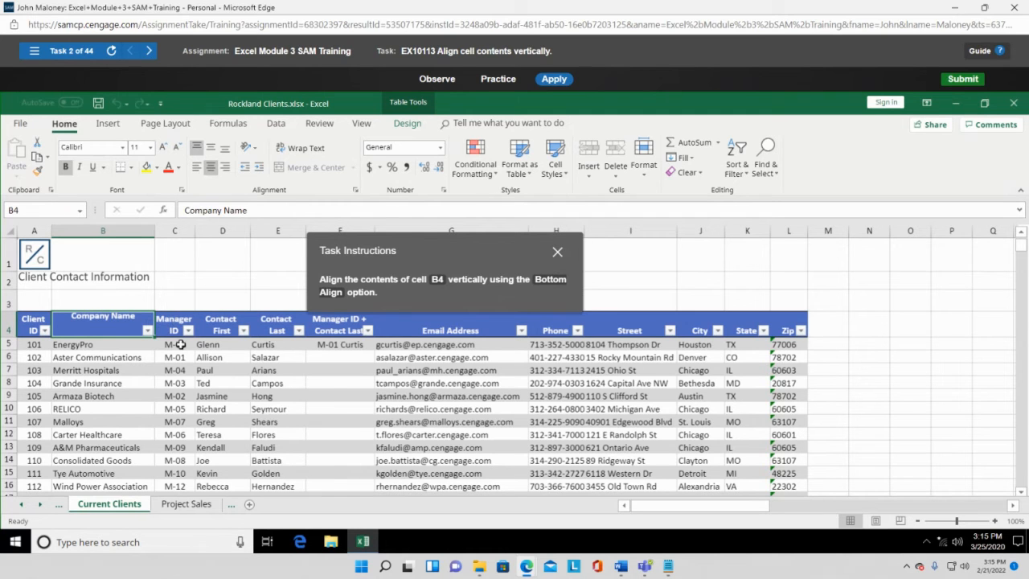
left_click_drag(479, 256, 270, 182)
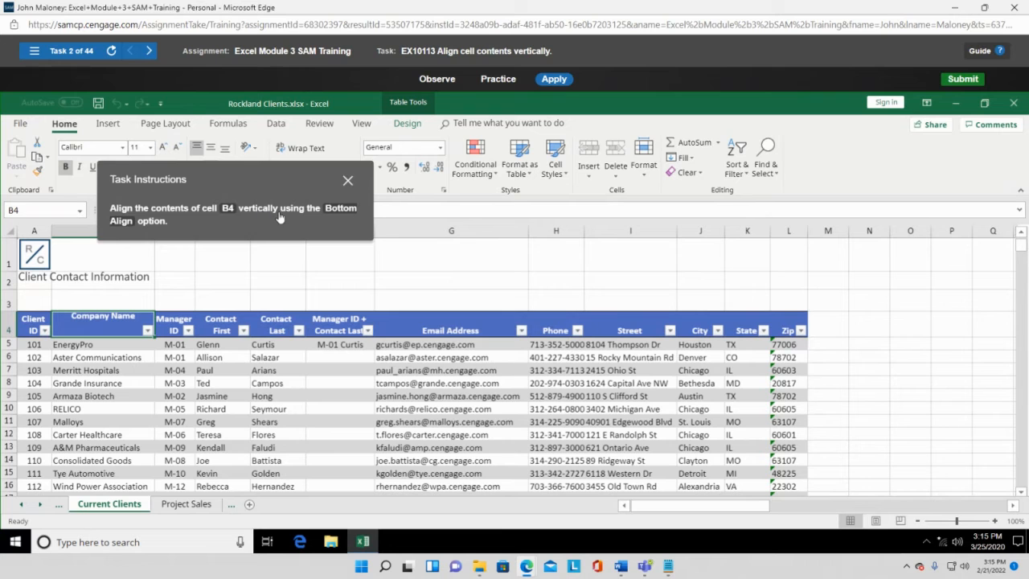
left_click_drag(282, 176, 359, 258)
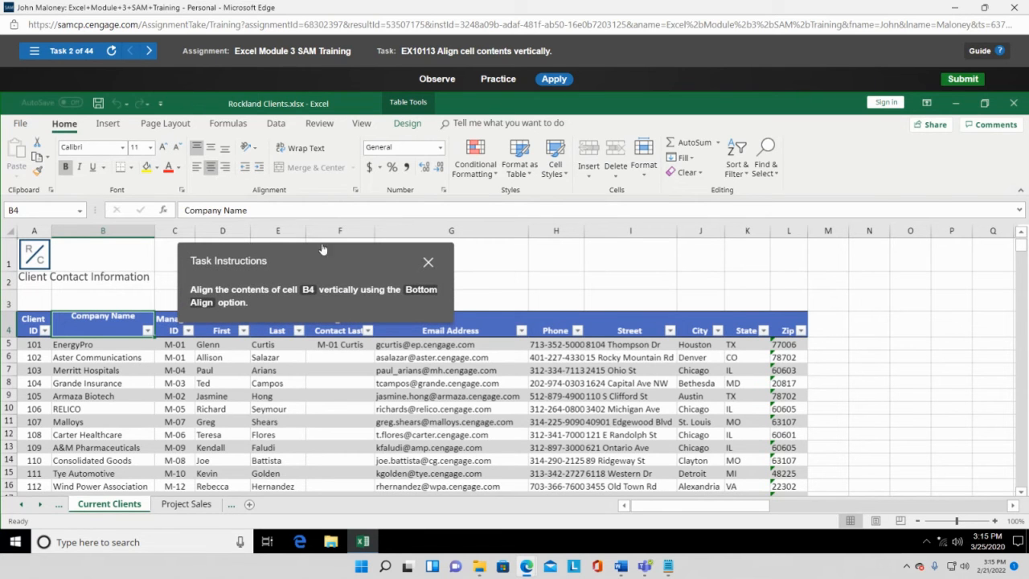
left_click(225, 151)
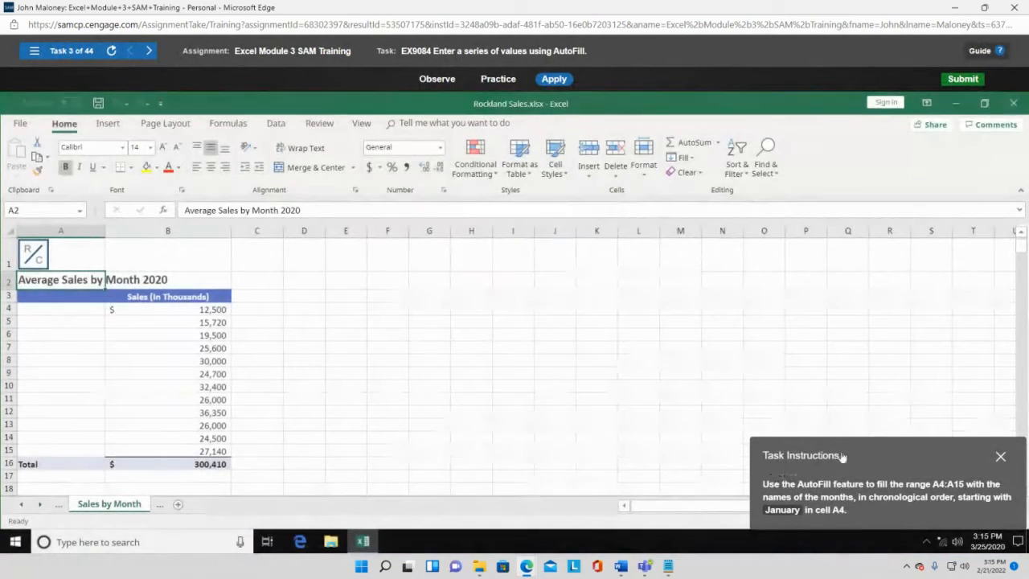
- Enter January in cell A4 on the Sales by Month sheet
left_click_drag(865, 454, 553, 203)
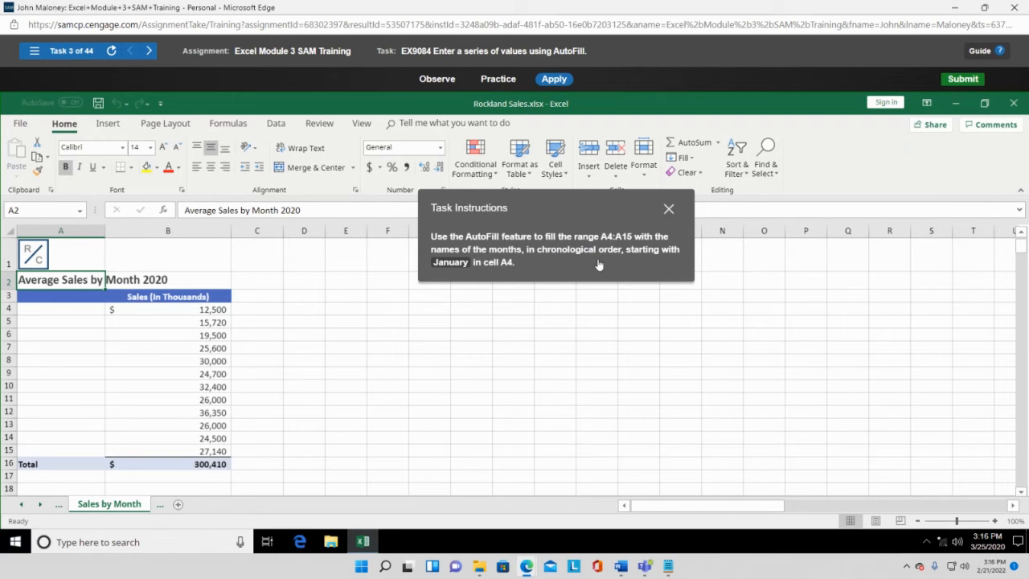
left_click(68, 314)
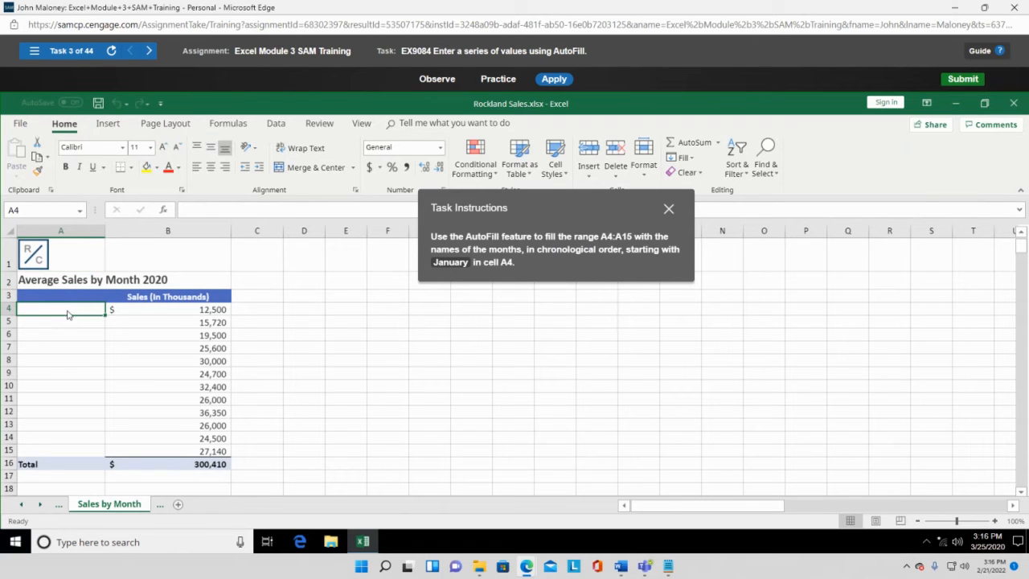
type("January")
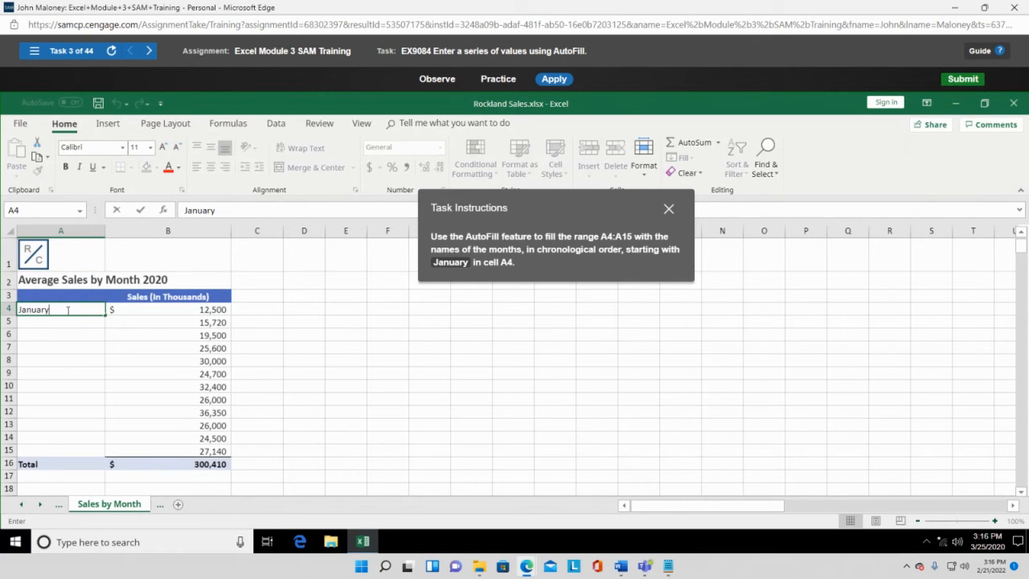
key("Return")
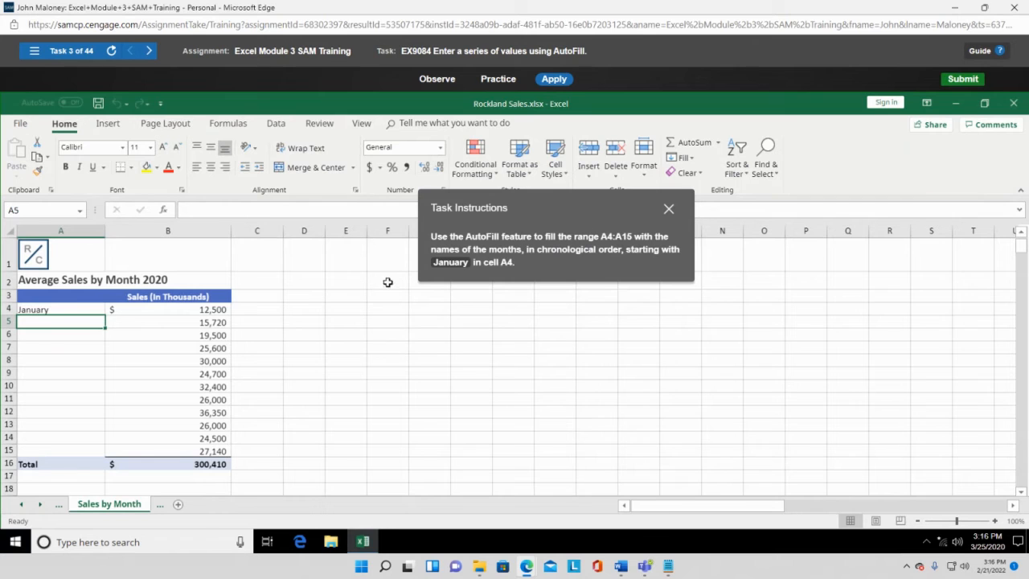
left_click(62, 309)
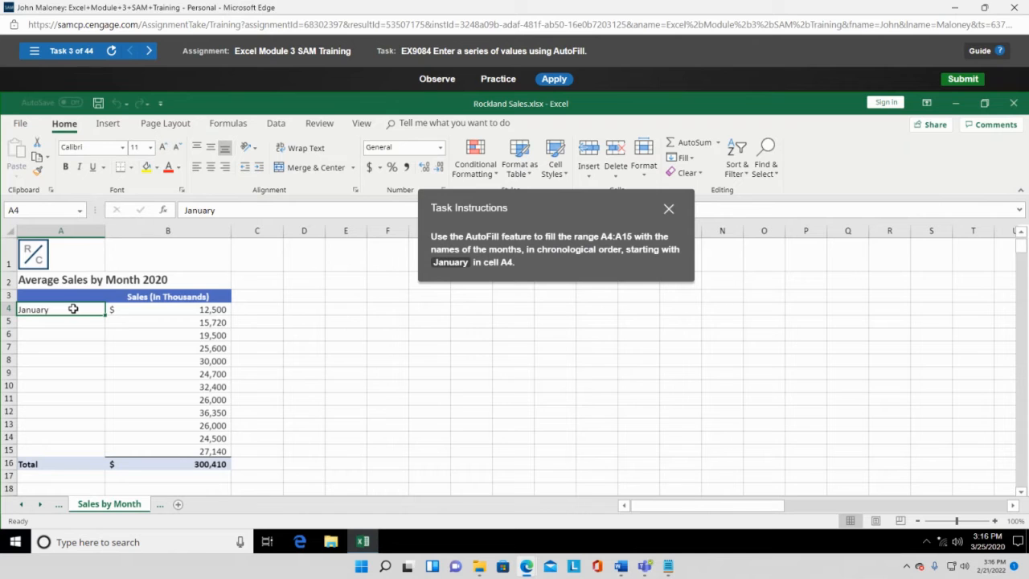
key("Return")
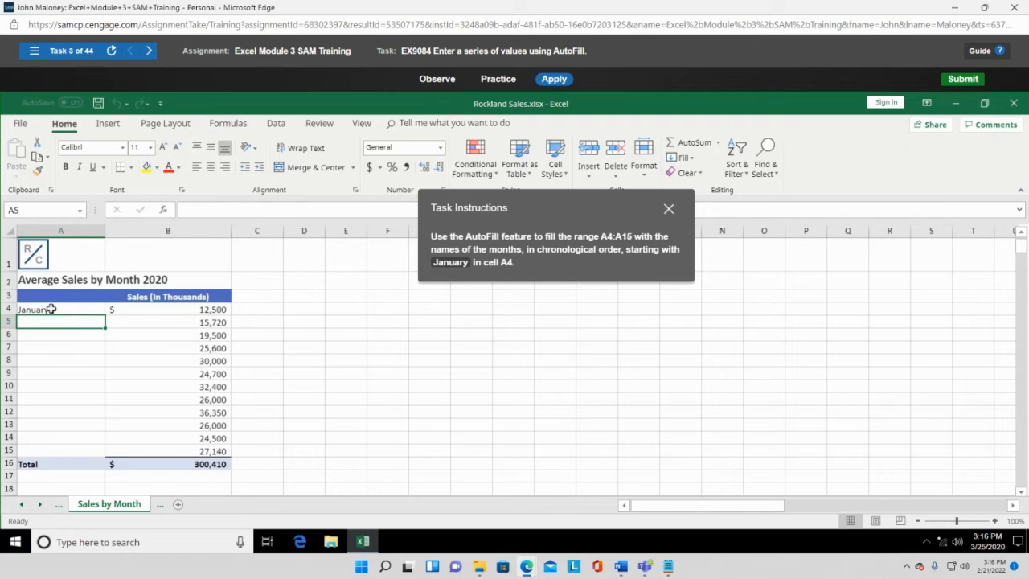
left_click(51, 309)
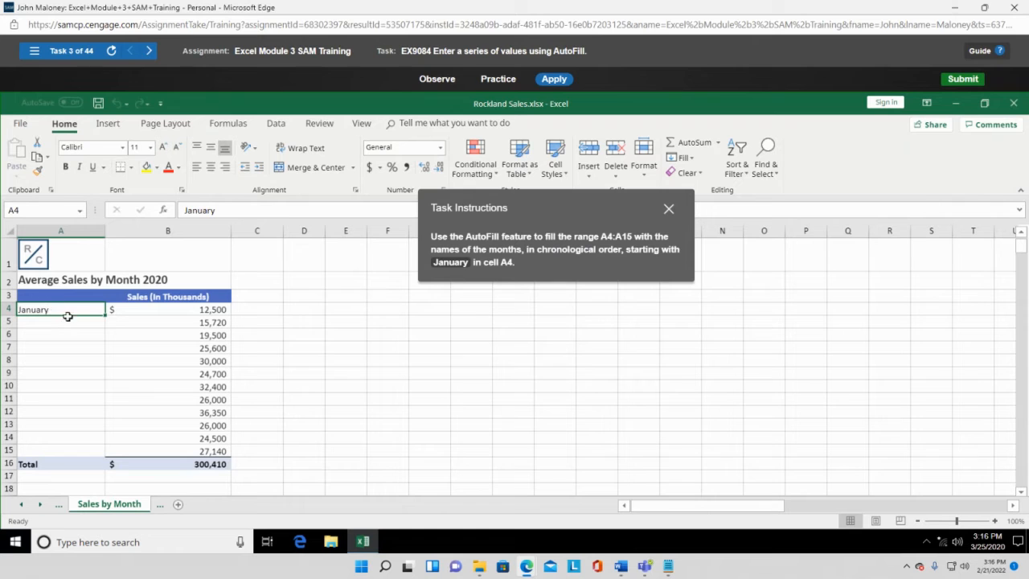
left_click(58, 320)
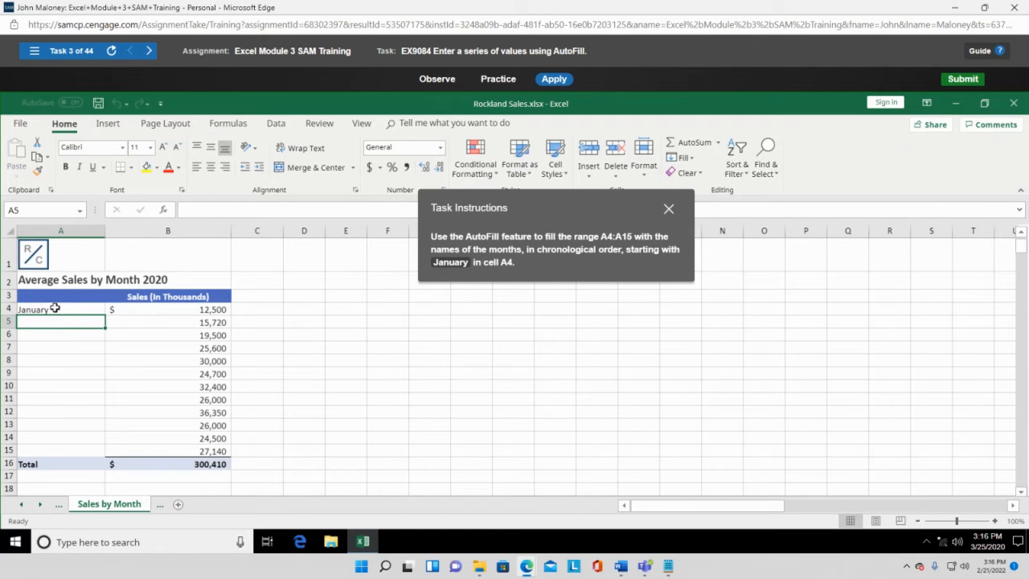
left_click(55, 311)
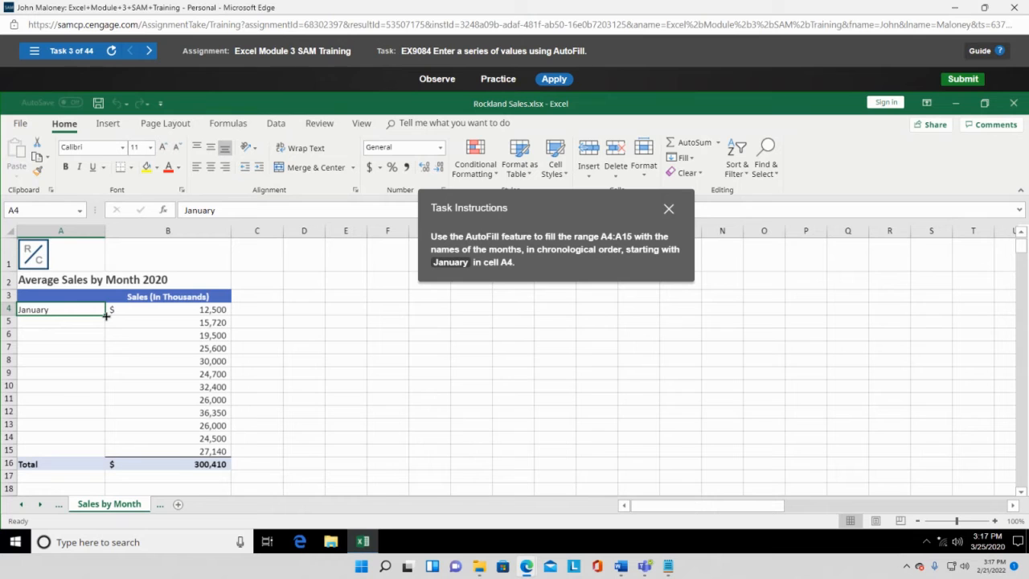
- AutoFill February through December into A5:A15 using A4's fill handle
left_click_drag(107, 315, 106, 327)
left_click_drag(108, 348, 111, 455)
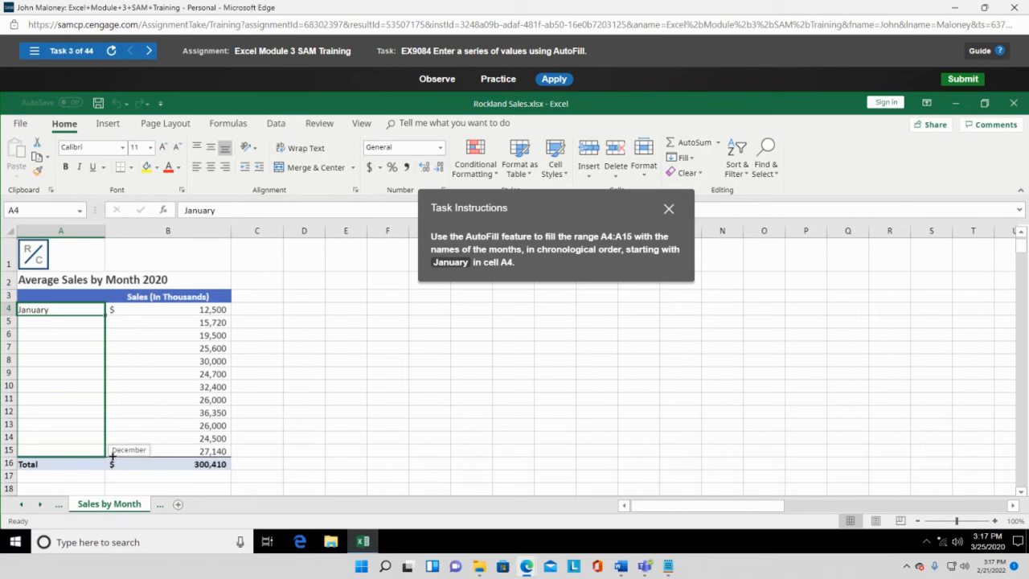
mouse_move(111, 455)
left_mouse_down()
mouse_move(113, 329)
mouse_move(119, 451)
left_mouse_up()
left_click_drag(119, 451, 119, 456)
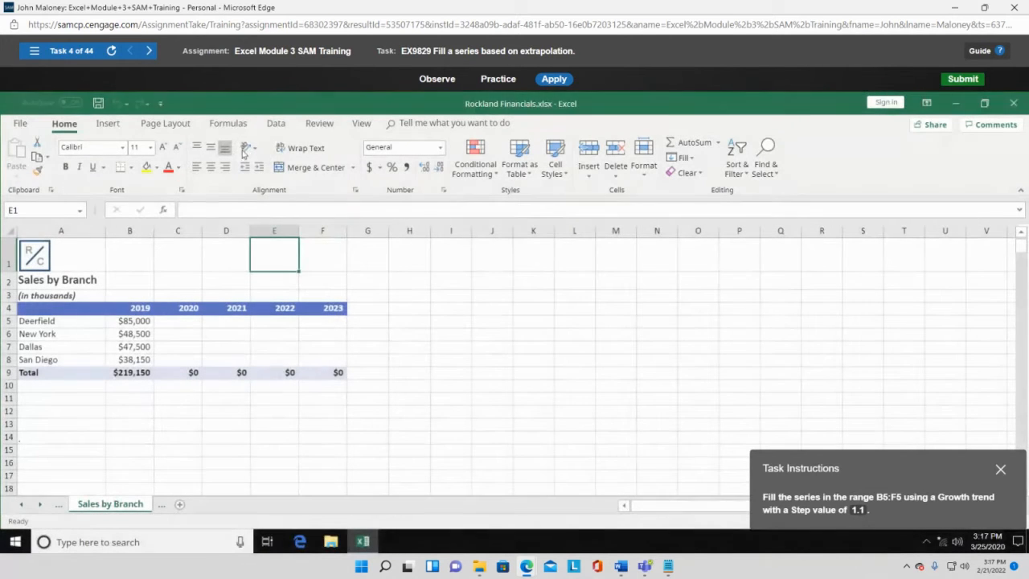
- Return to Task 3, re-enter January in A4, and AutoFill the months down to A15
left_click(36, 53)
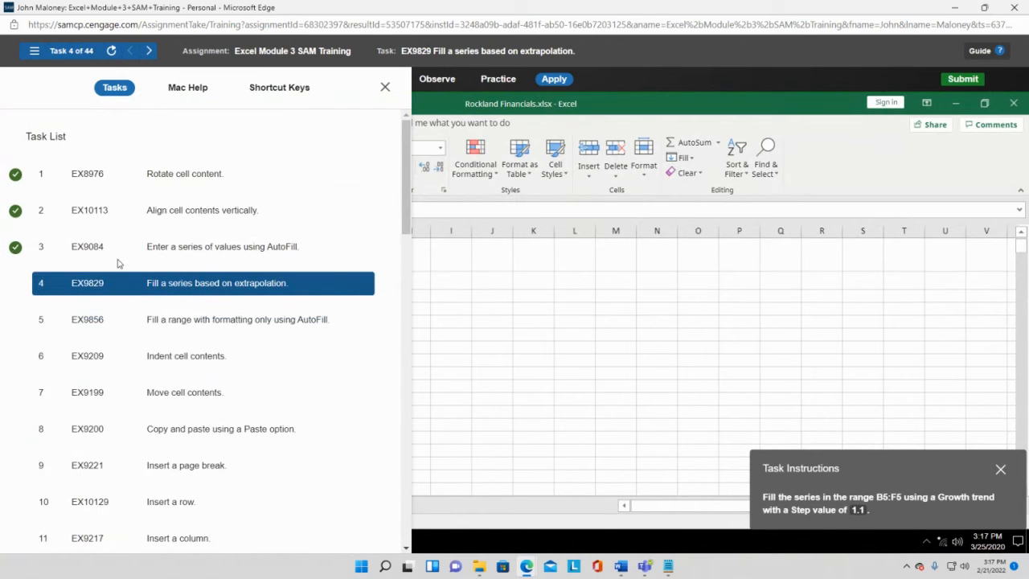
left_click(160, 251)
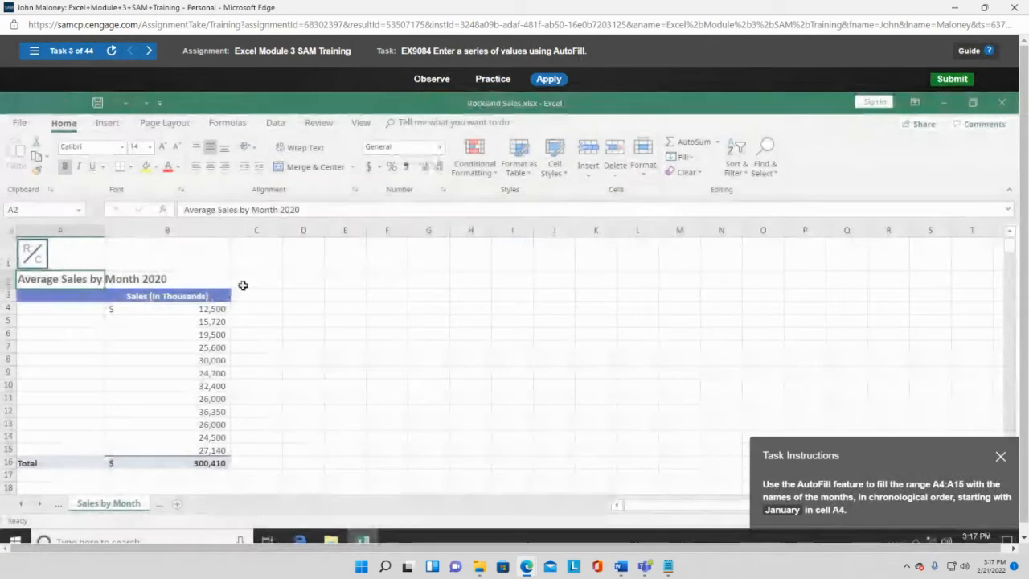
left_click(54, 307)
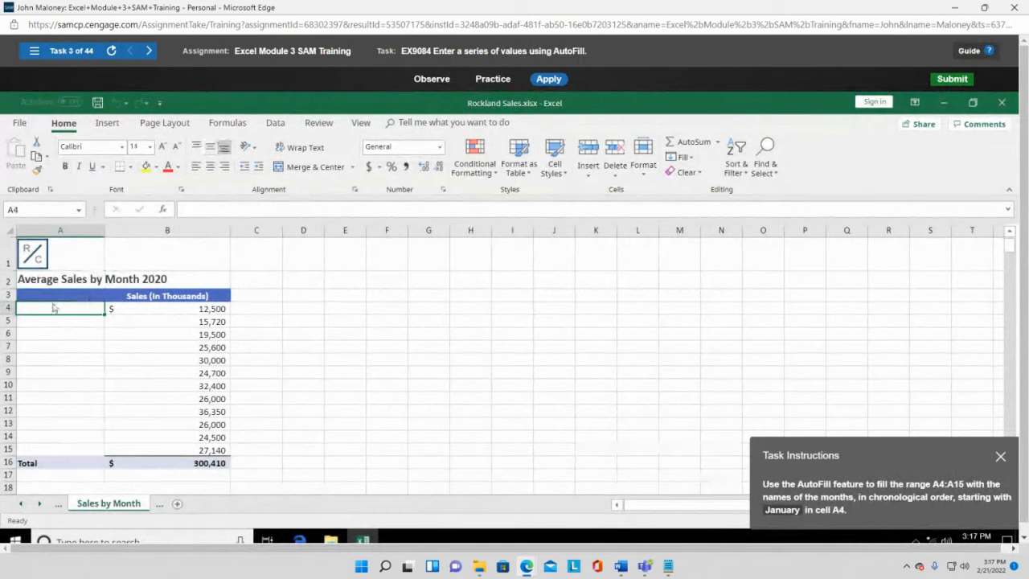
type("January")
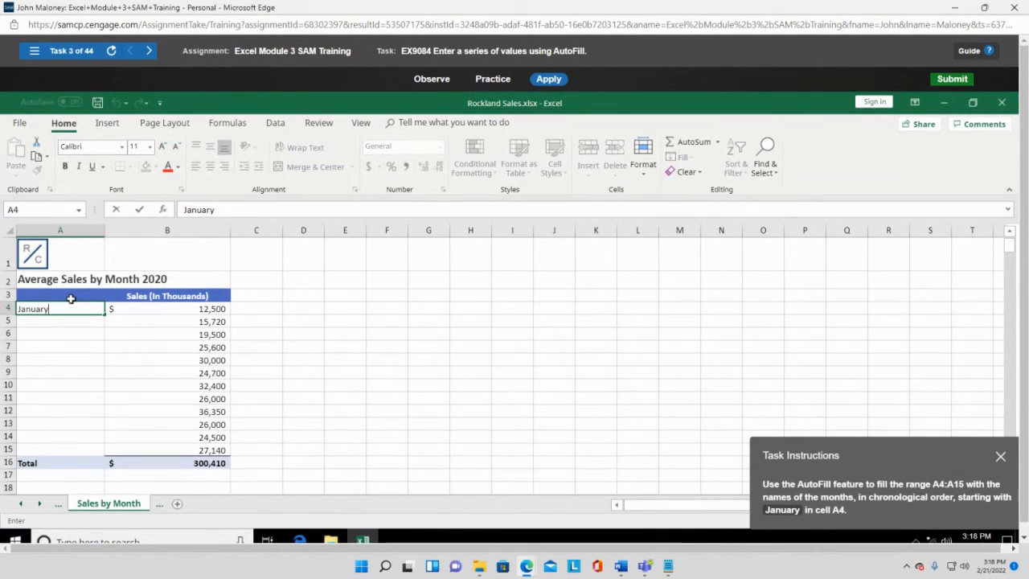
key("Return")
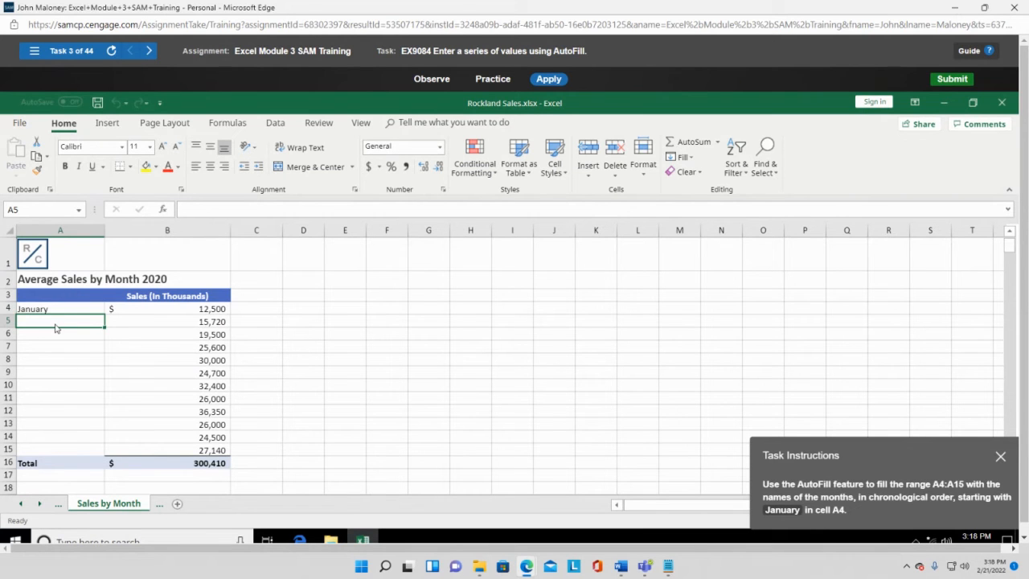
left_click(42, 303)
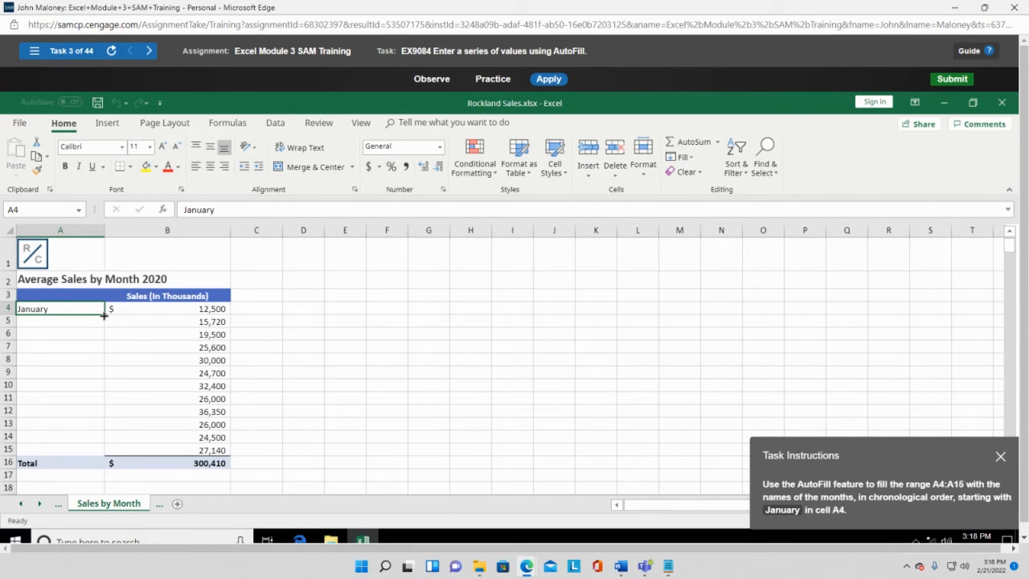
left_click_drag(104, 316, 110, 453)
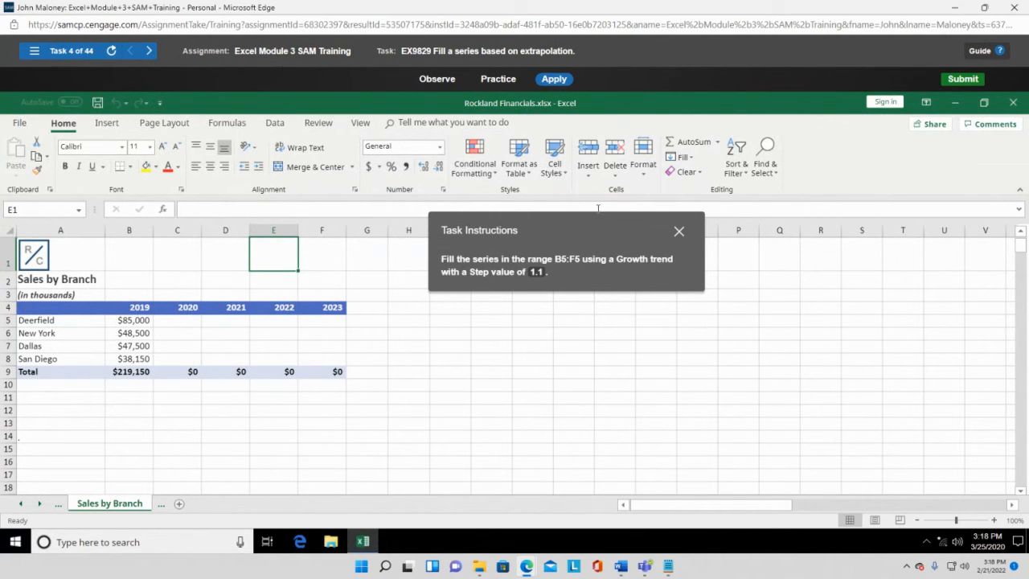
- Select Deerfield's row B5:F5, starting at the $85,000 value for 2019
left_click_drag(596, 221, 563, 245)
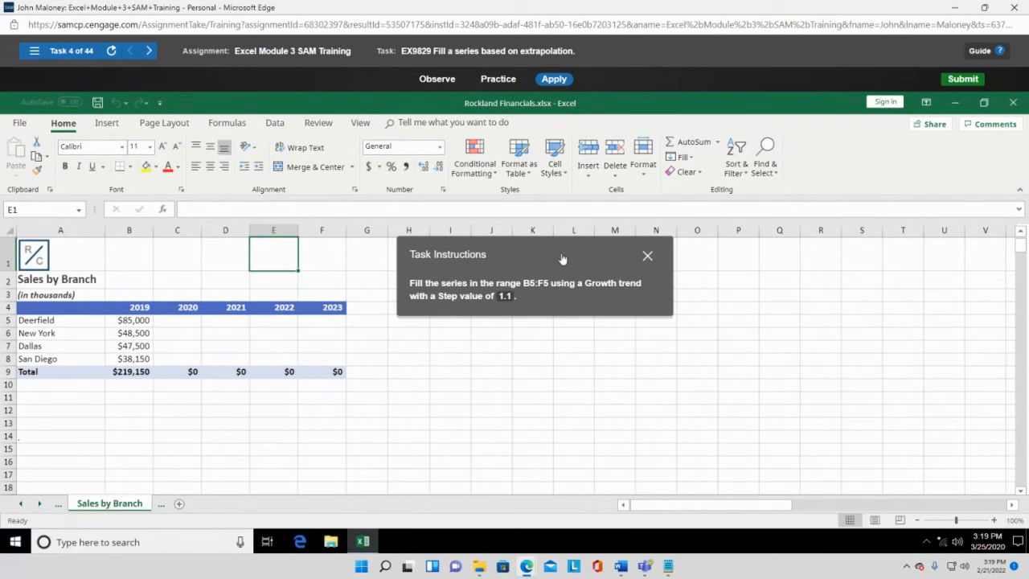
left_click_drag(551, 257, 556, 283)
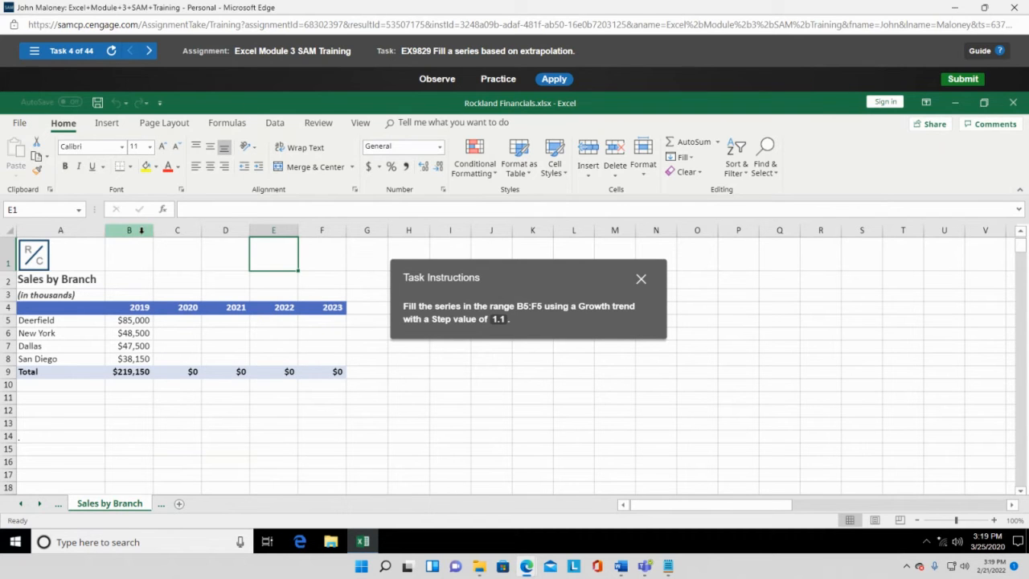
left_click(148, 321)
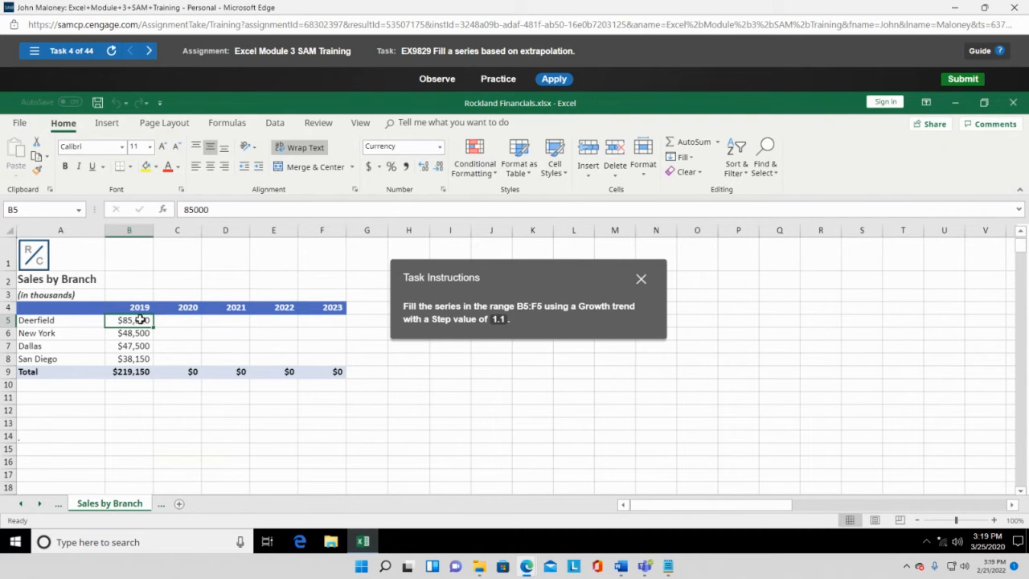
left_click_drag(141, 319, 331, 322)
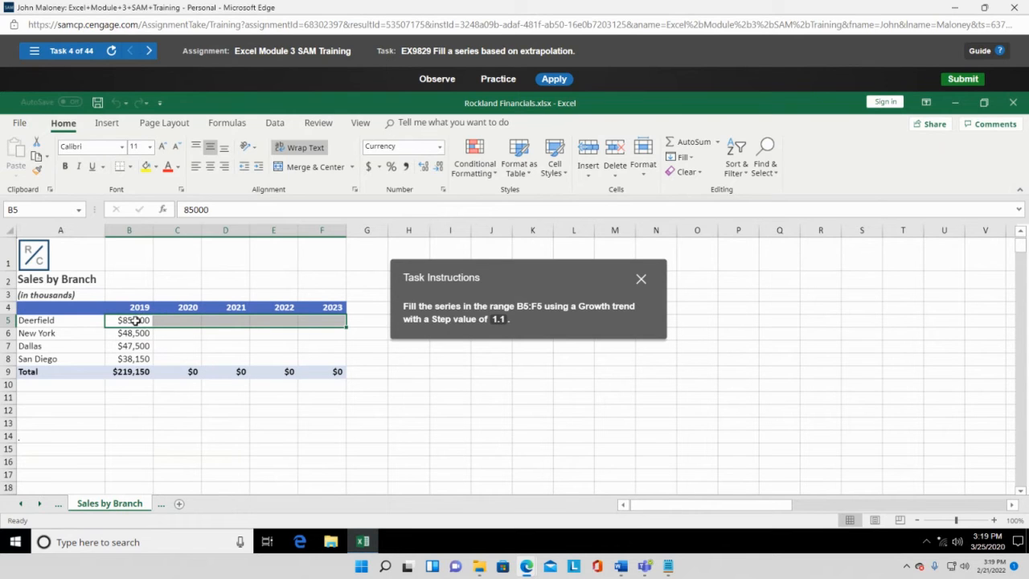
- Check that Deerfield's 2020–2023 cells C5:F5 are empty and note F5's number format
left_click(179, 320)
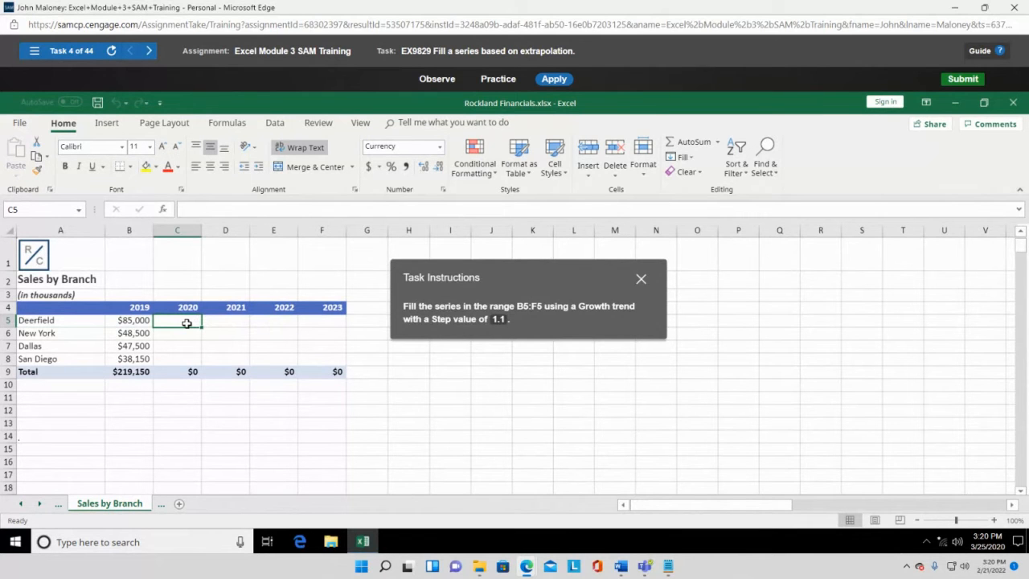
left_click(225, 323)
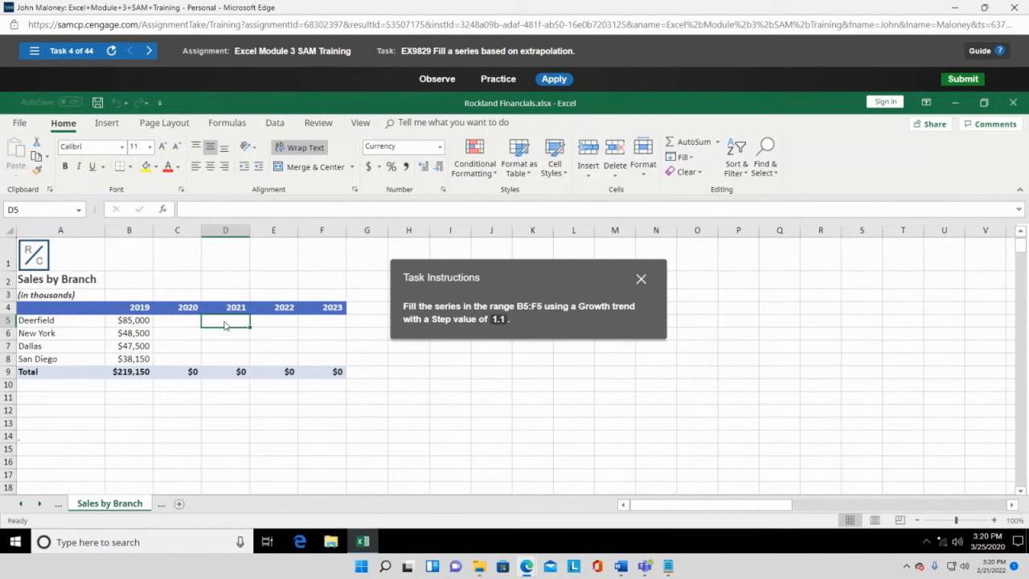
left_click(270, 323)
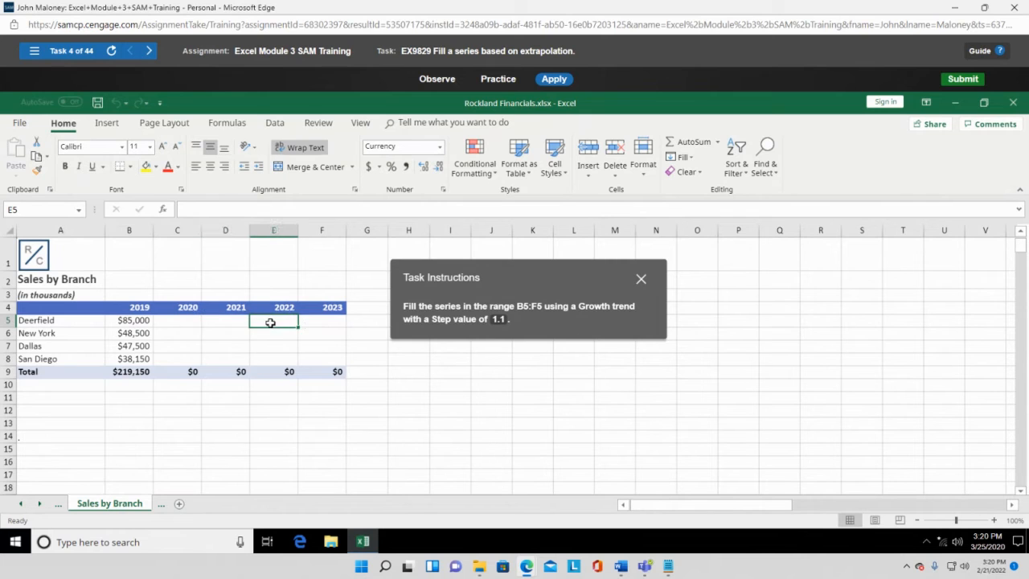
left_click(326, 322)
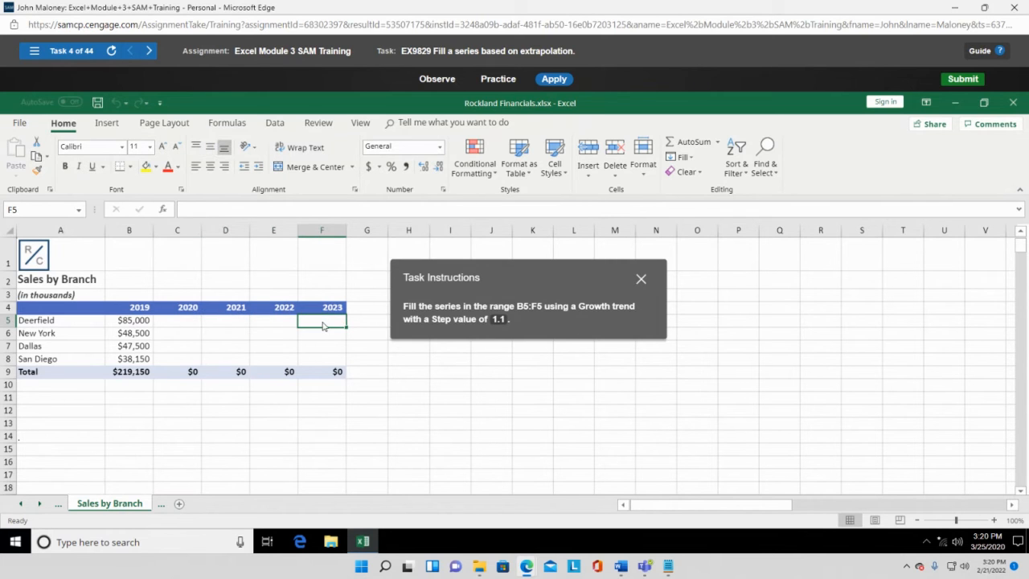
left_click(192, 324)
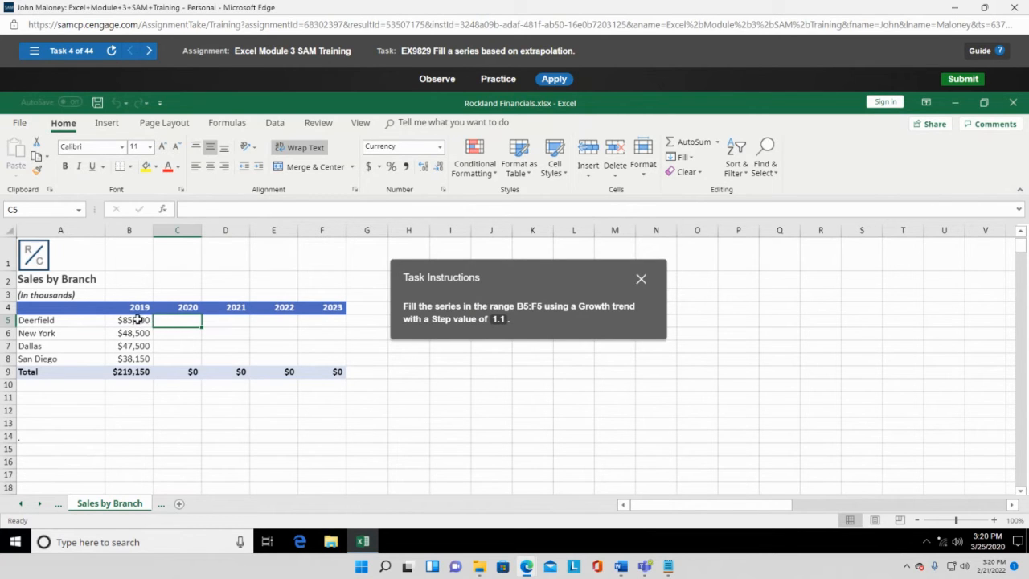
- Select the Deerfield row B5:F5 and move the task instructions onto the empty sheet area
left_click_drag(138, 320, 308, 319)
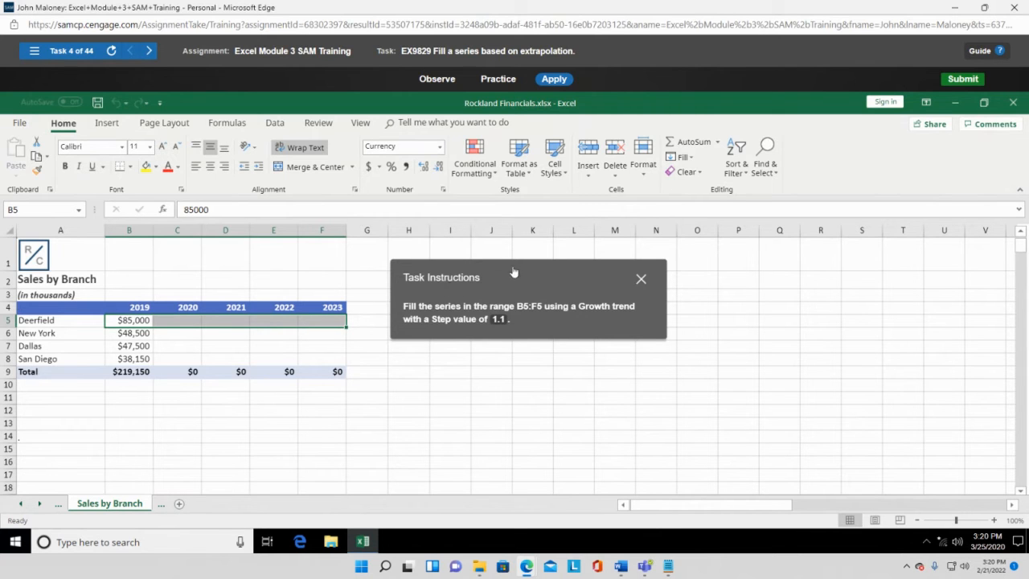
left_click_drag(549, 275, 399, 141)
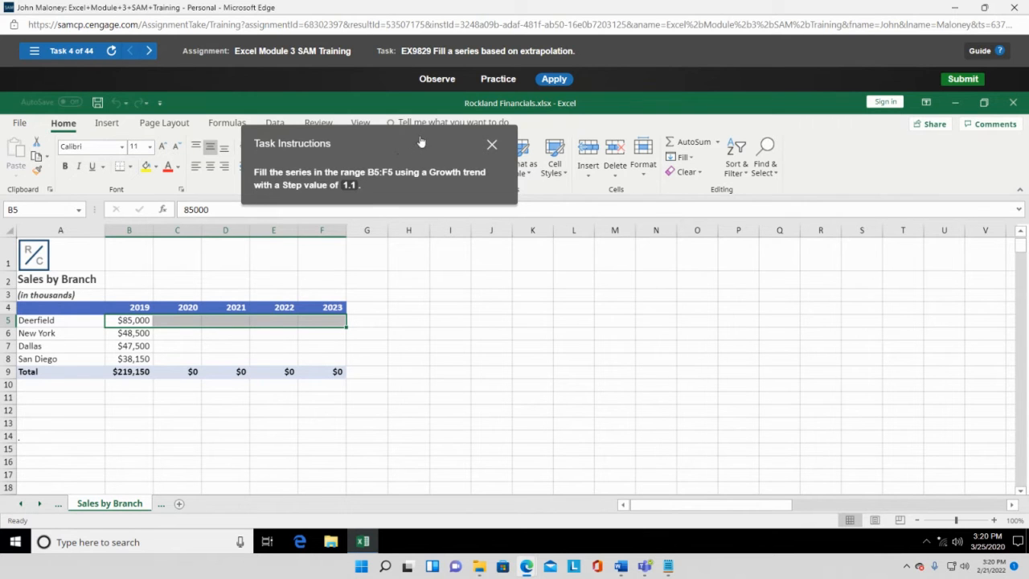
left_click_drag(417, 142, 683, 270)
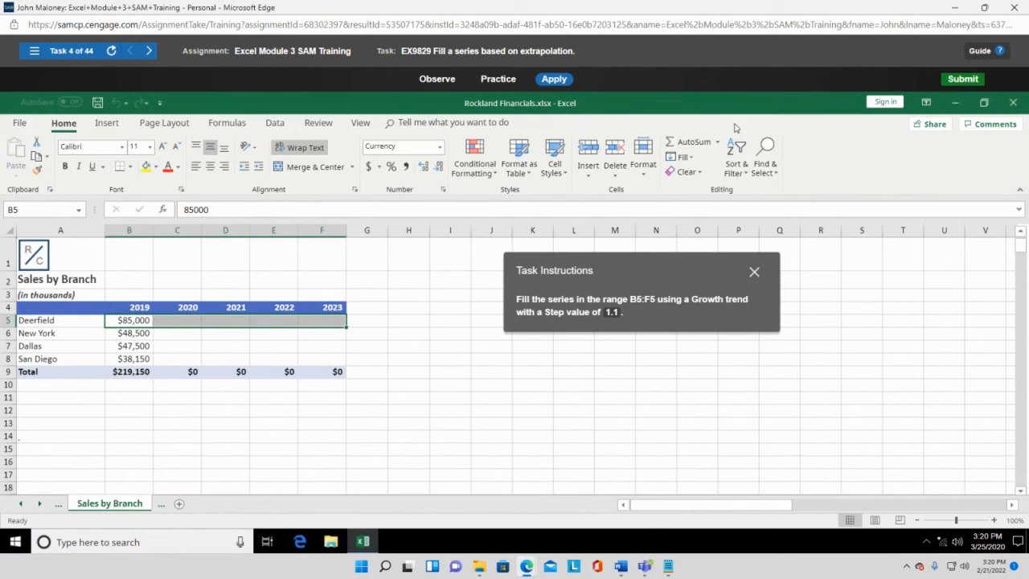
- Open the Series dialog from Home > Fill for the range B5:F5
left_click(683, 158)
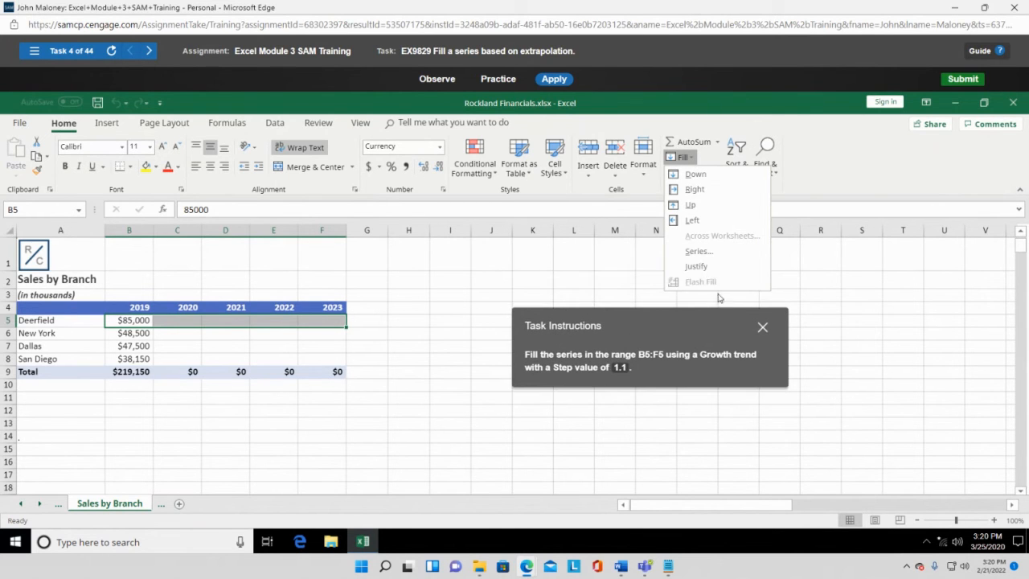
left_click(697, 251)
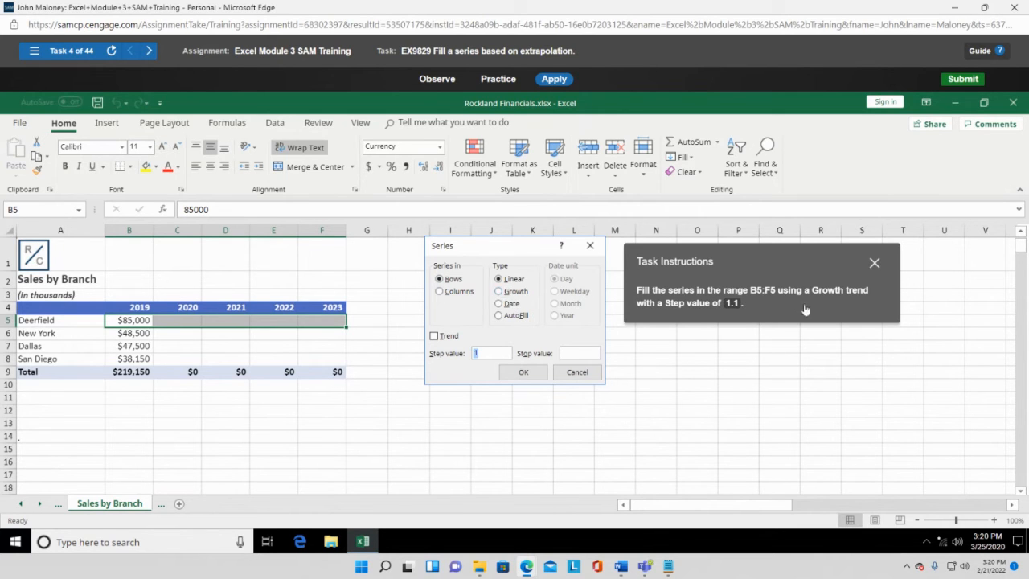
- Apply a Growth series with Trend checked, then dismiss the Task Incorrect message to retry
left_click(499, 292)
left_click(434, 336)
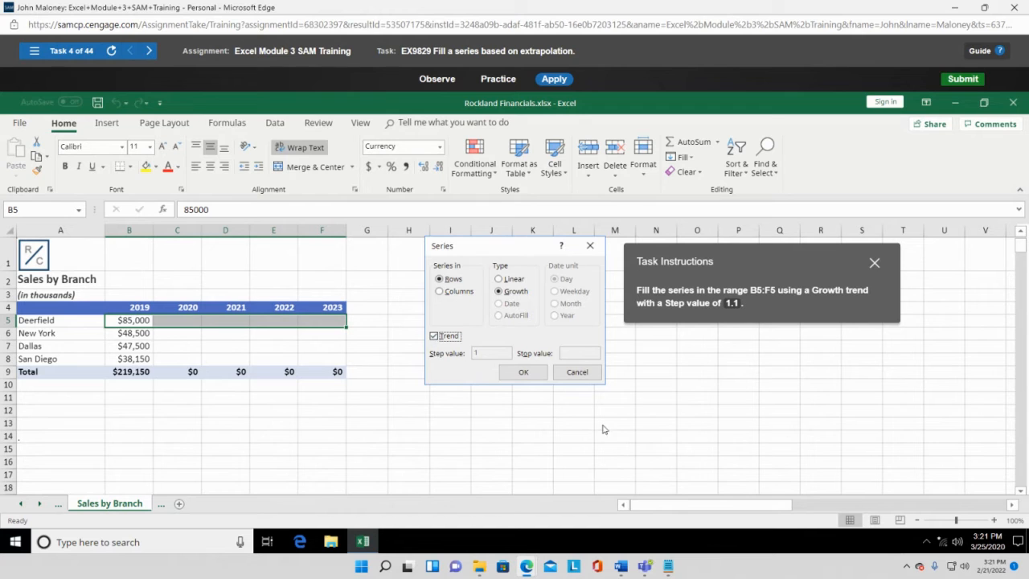
left_click(439, 339)
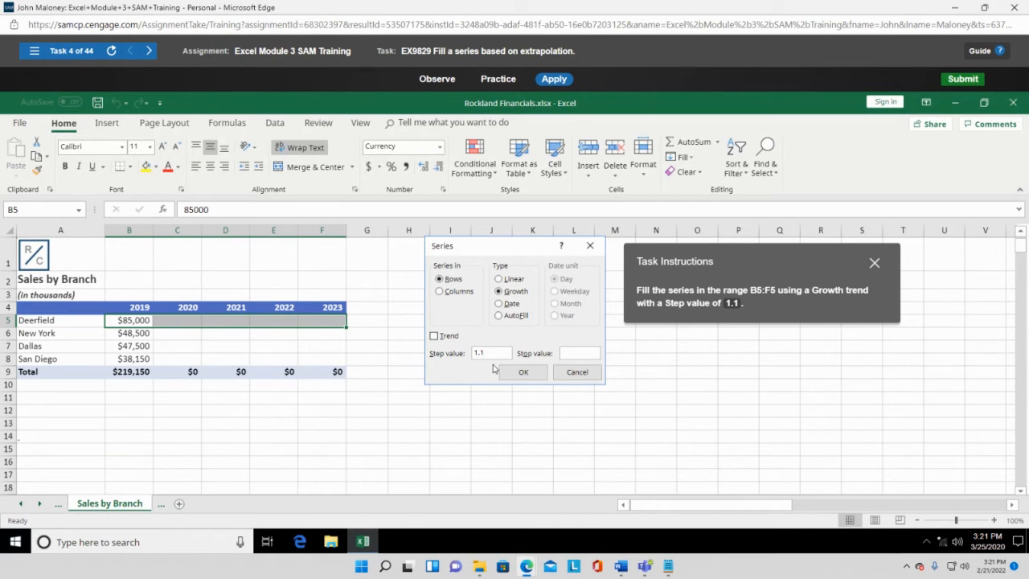
left_click(436, 336)
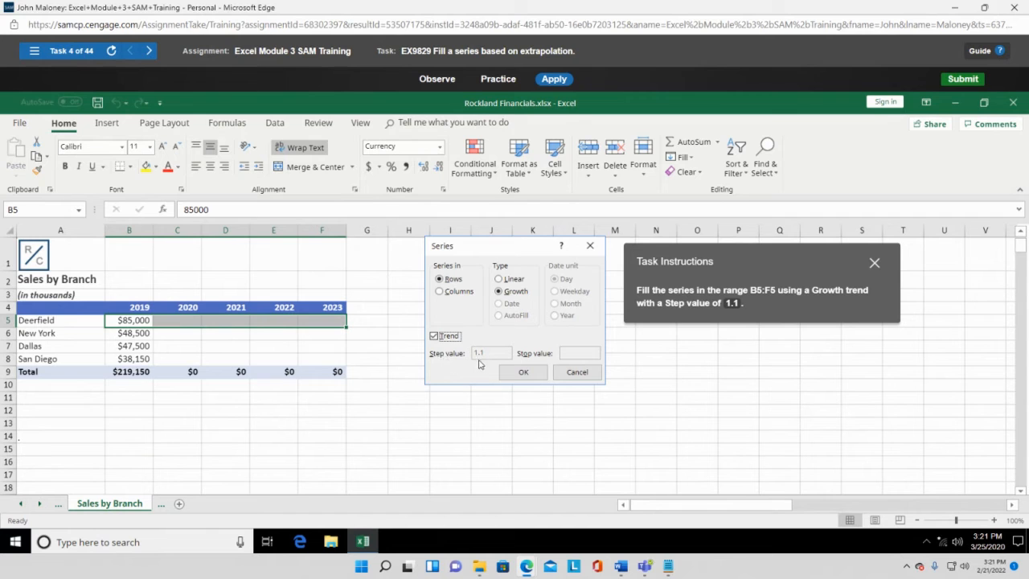
left_click(434, 337)
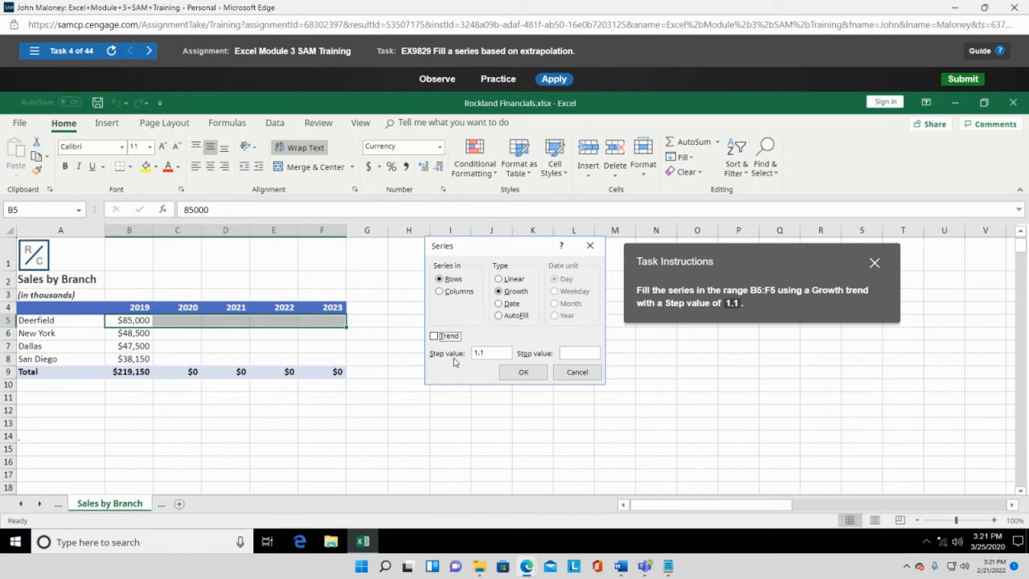
left_click(434, 336)
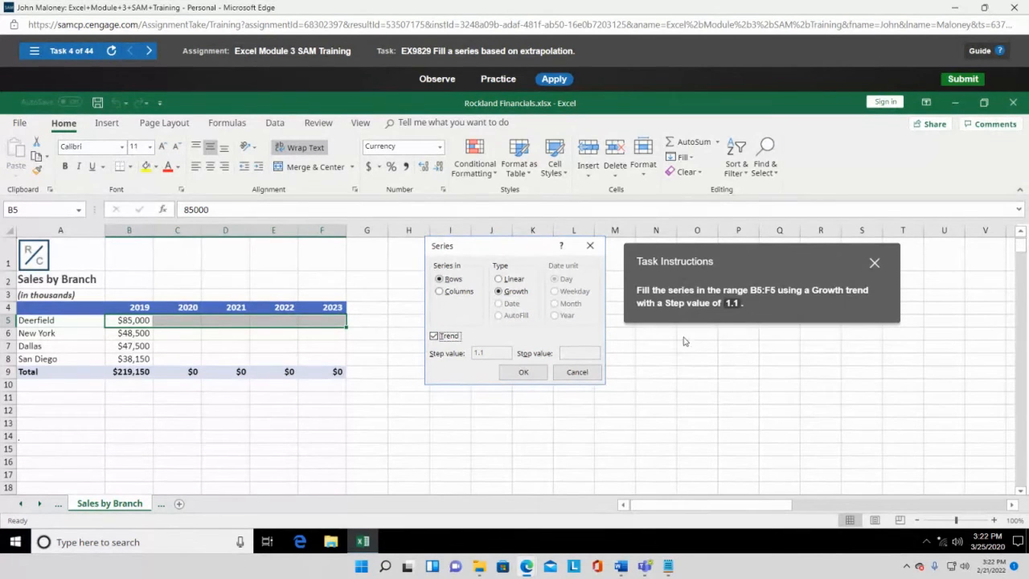
left_click(524, 371)
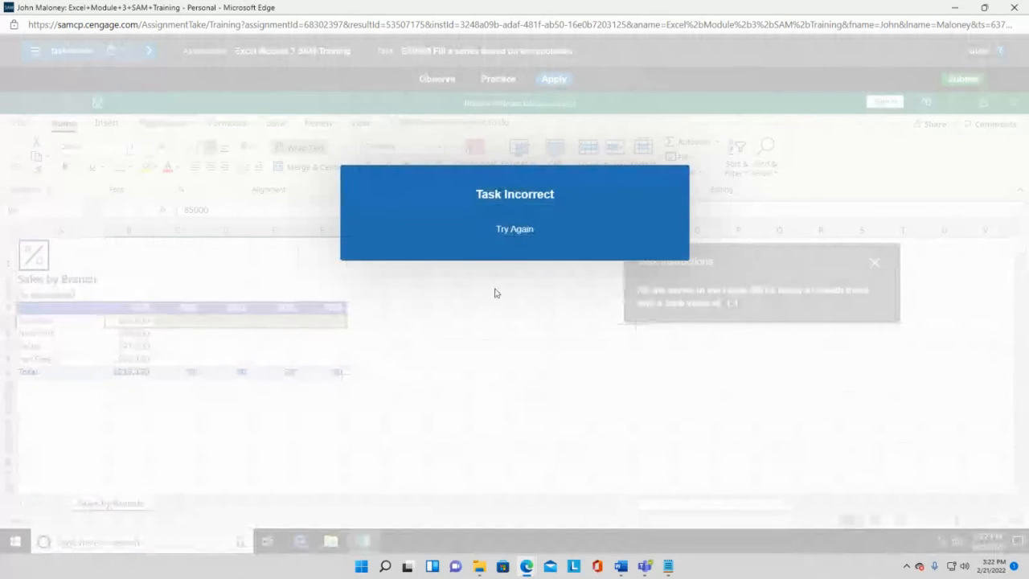
left_click(526, 230)
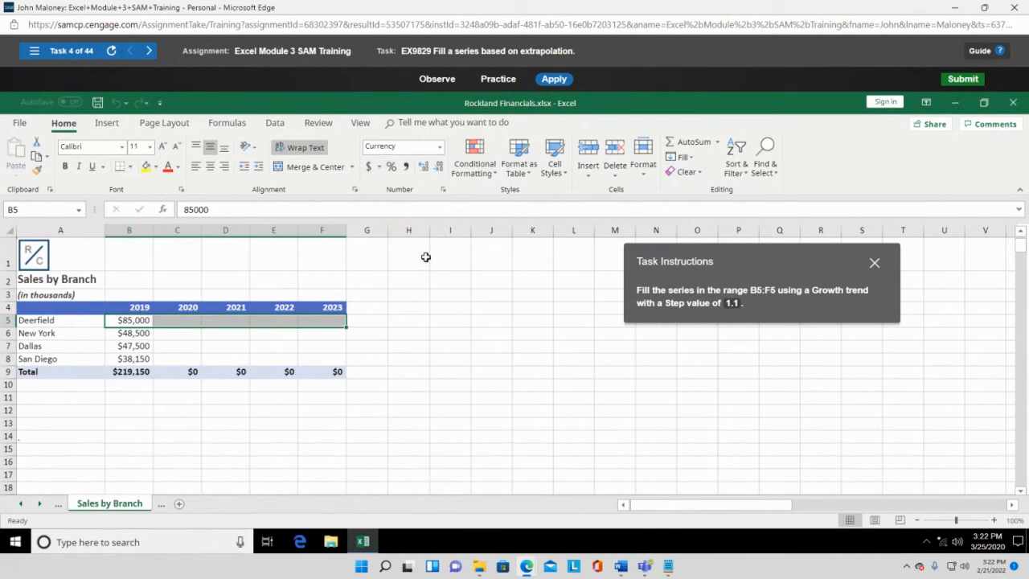
- Fill B5:F5 as a Growth series with step value 1.1 and Trend unchecked
left_click(698, 157)
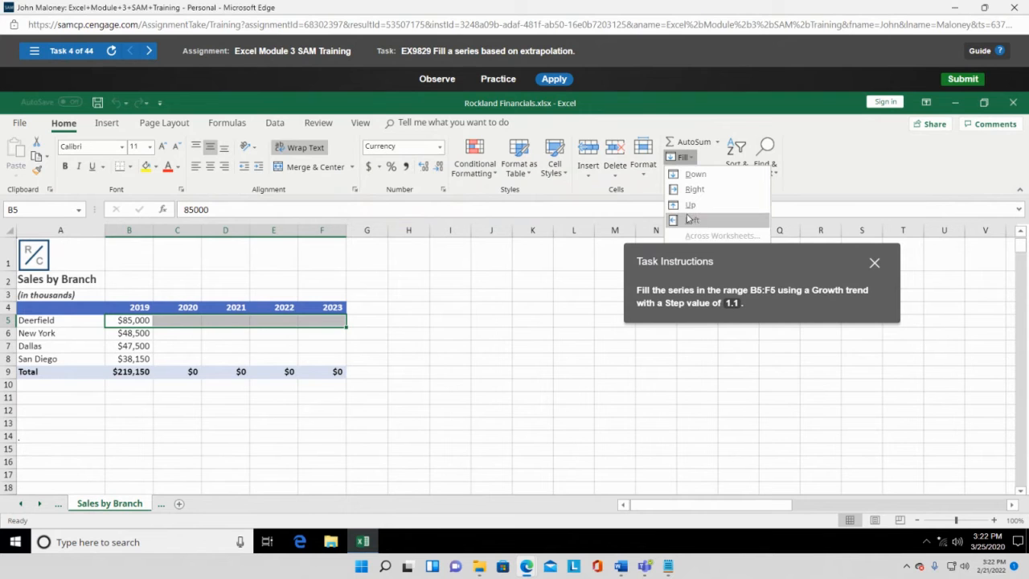
left_click(689, 250)
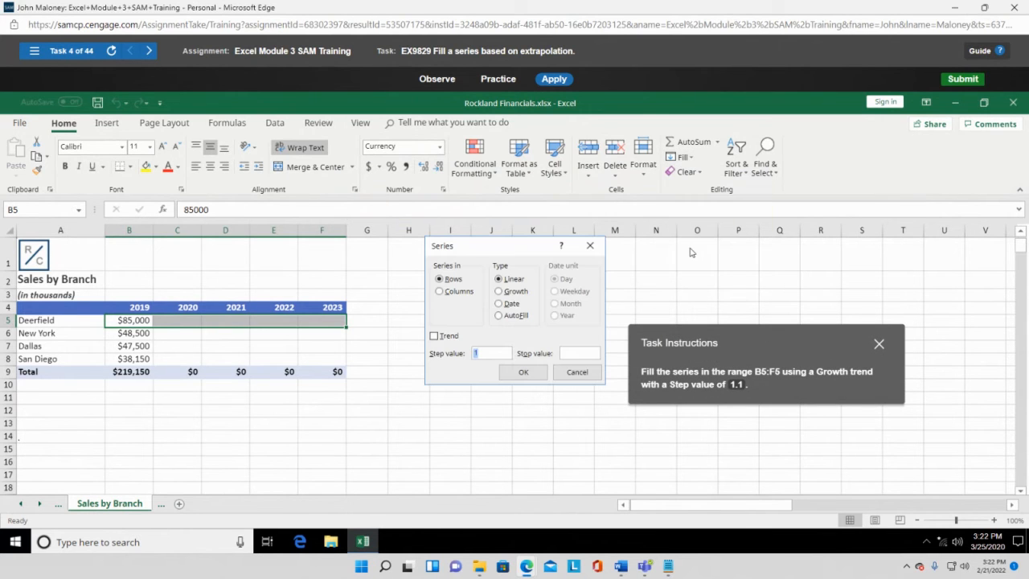
left_click(508, 291)
left_click(490, 348)
type(".1")
left_click(523, 375)
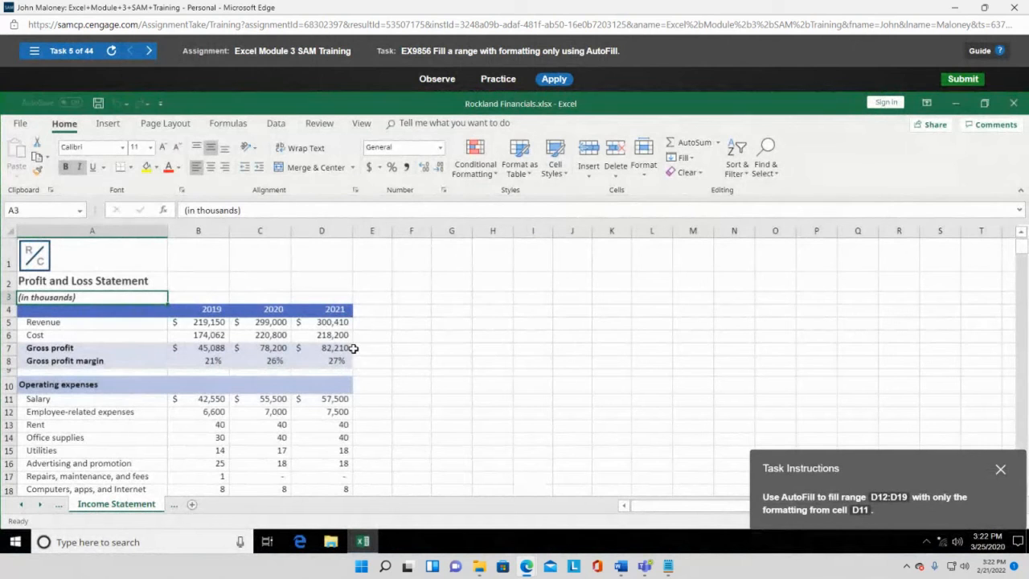
- Move the instructions mid-sheet, select D12:D19, then select source cell D11
left_click_drag(950, 474, 743, 344)
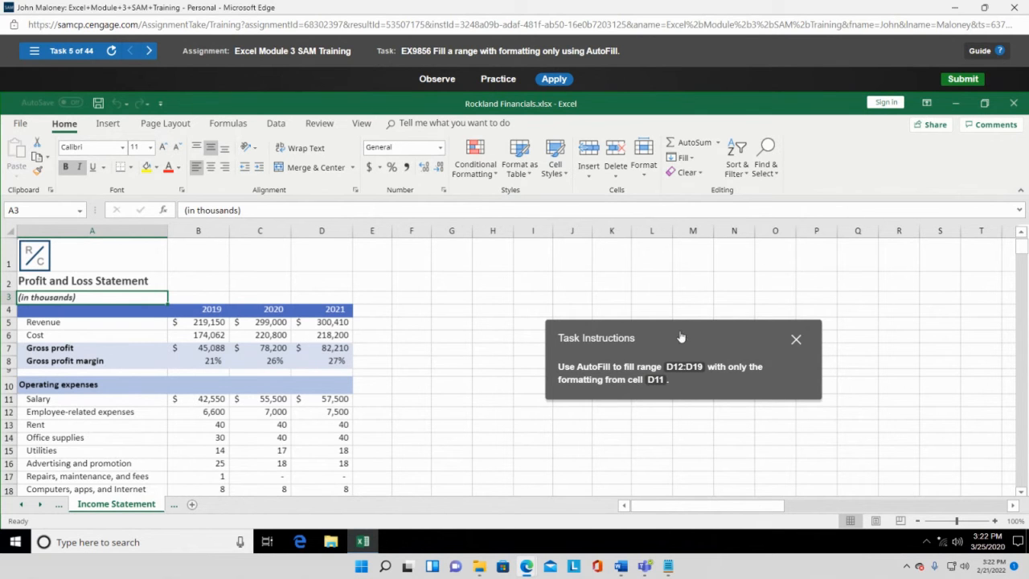
left_click_drag(674, 333, 609, 278)
scroll(370, 383, "down", 2)
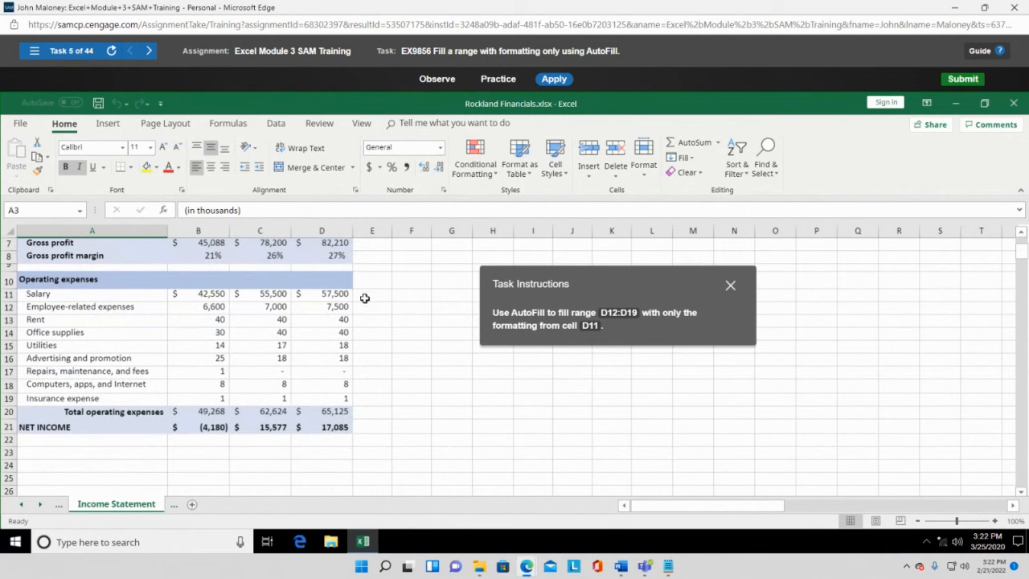
left_click(334, 307)
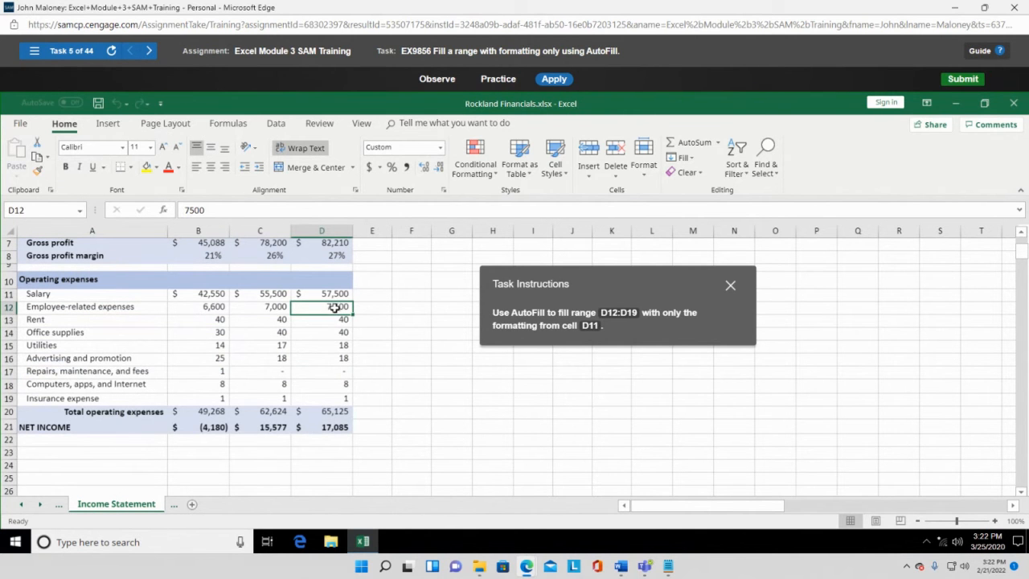
left_click_drag(334, 307, 337, 398)
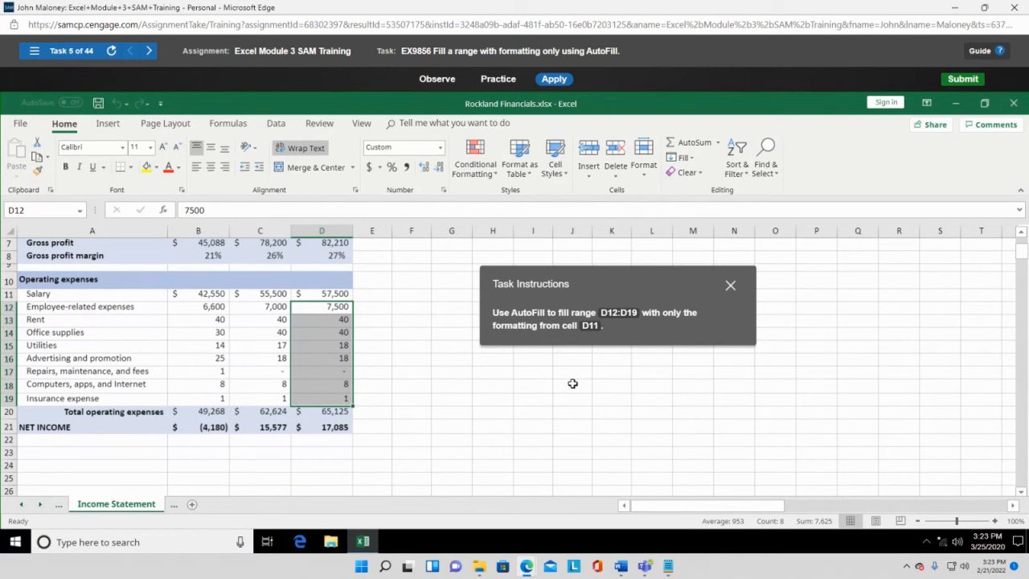
scroll(572, 383, "up", 1)
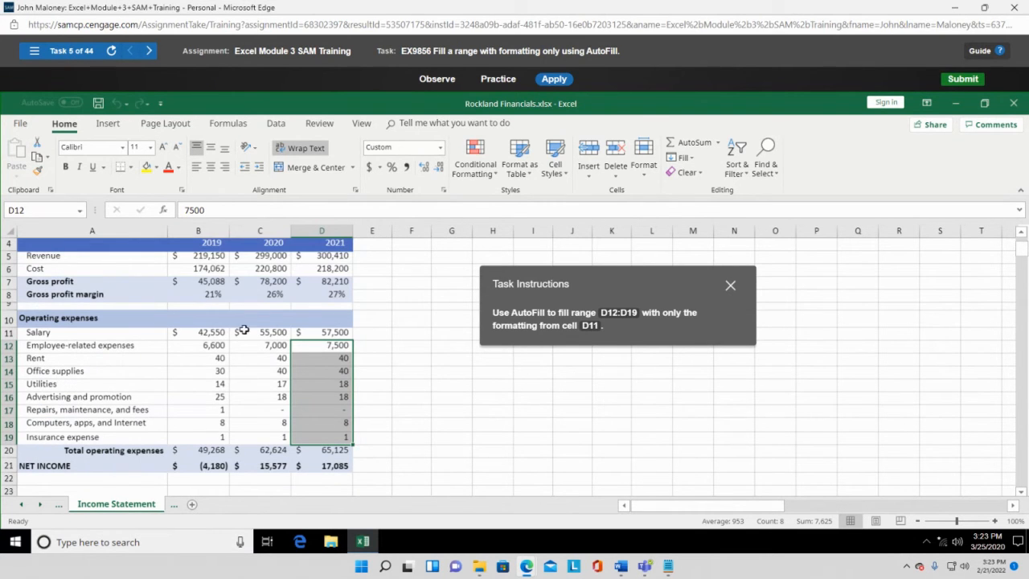
left_click(330, 334)
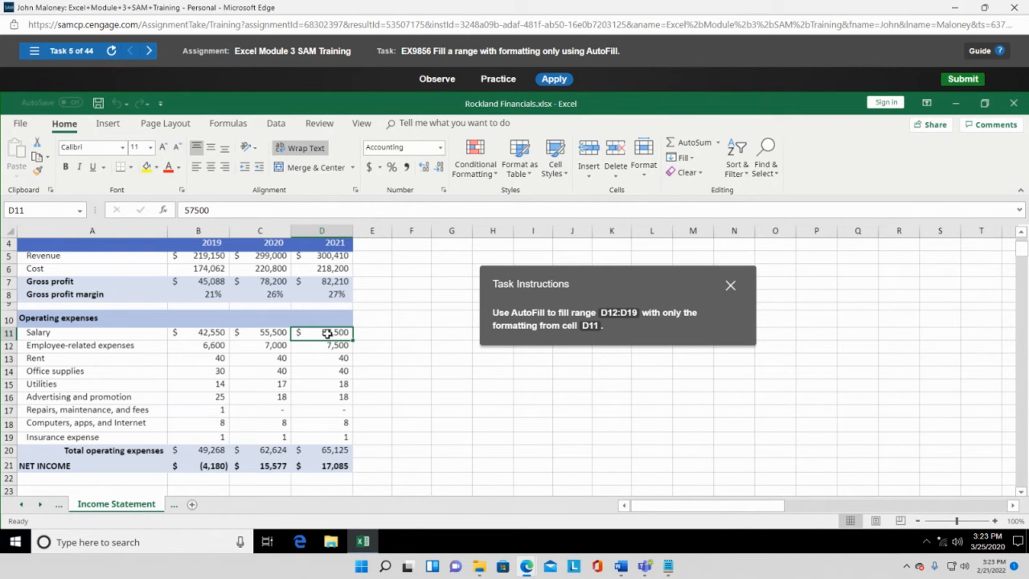
- Drag D11's fill handle down through D19, copying $57,500 into D12:D19
left_click_drag(326, 333, 325, 436)
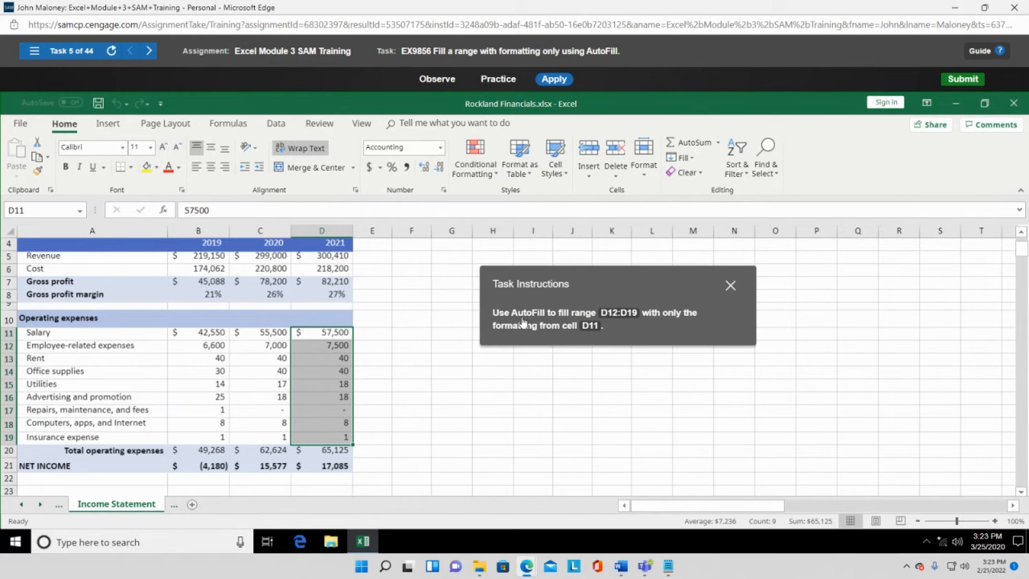
left_click(341, 332)
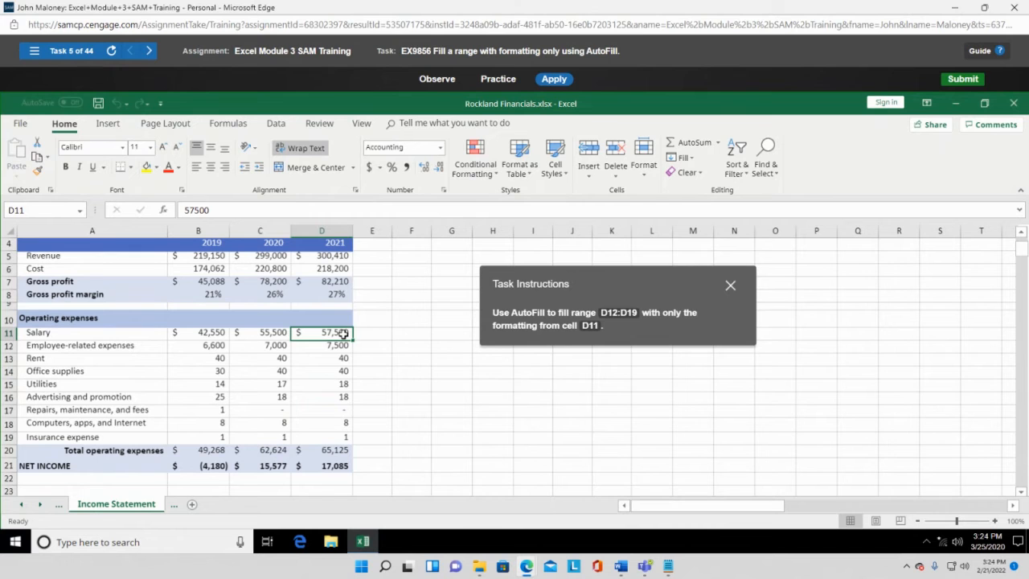
mouse_move(343, 332)
left_mouse_down()
mouse_move(333, 411)
mouse_move(327, 334)
left_mouse_up()
left_click_drag(351, 341, 354, 443)
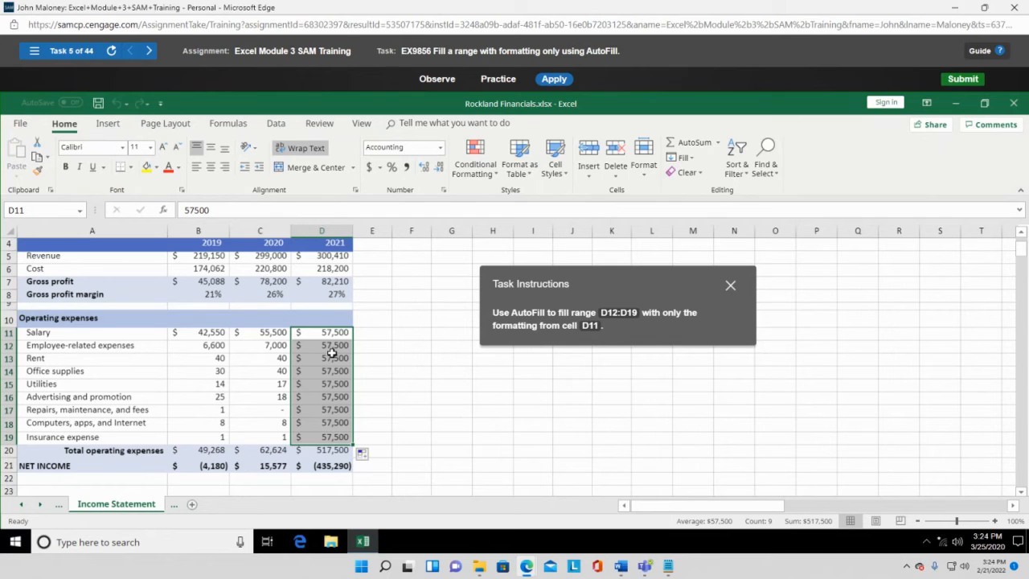
- Choose Fill Formatting Only from Auto Fill Options so D12:D19 keep their original values
left_click(363, 455)
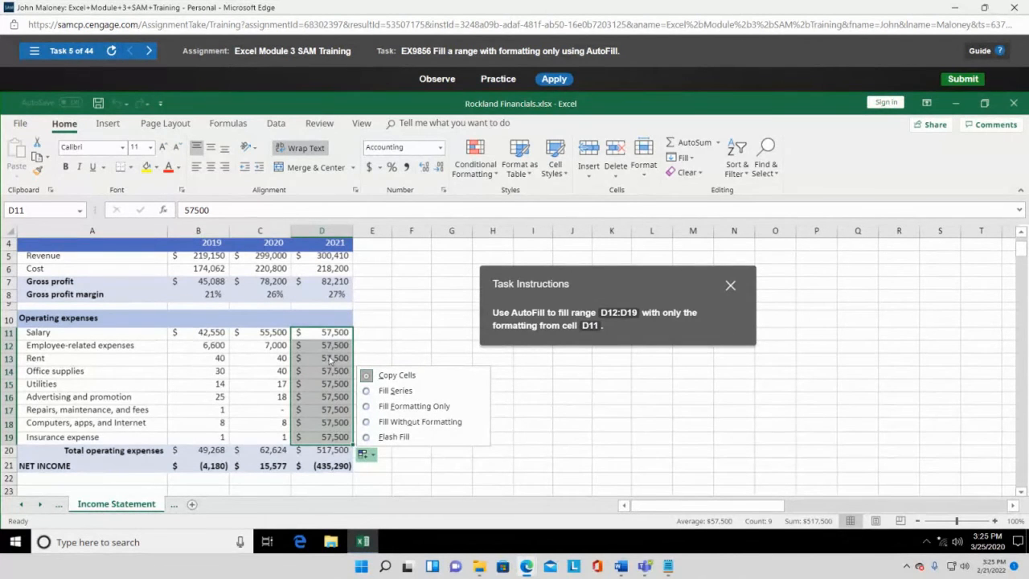
left_click(367, 408)
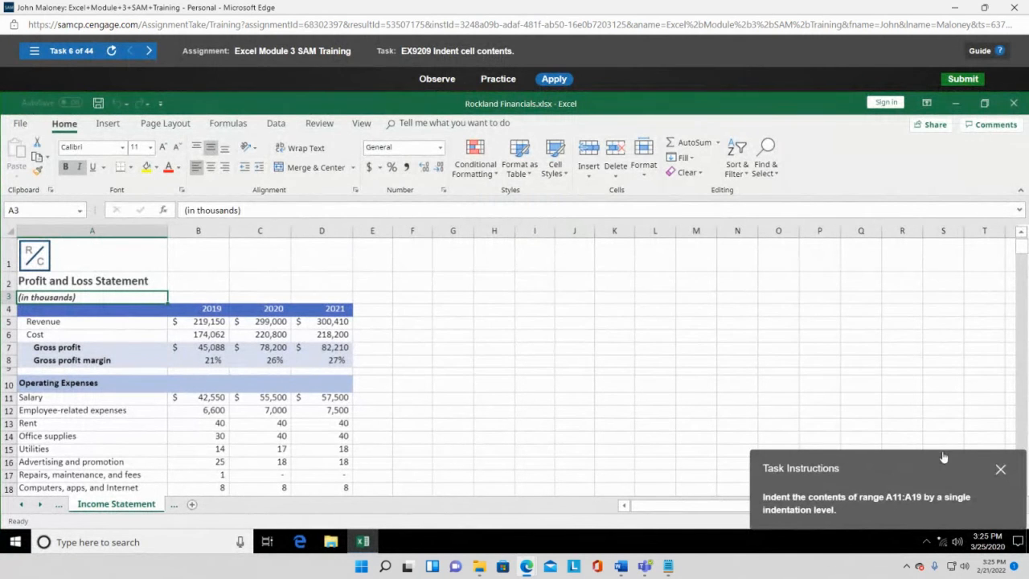
- Indent the expense labels in A11:A19 one level with Increase Indent
left_click_drag(938, 471, 760, 234)
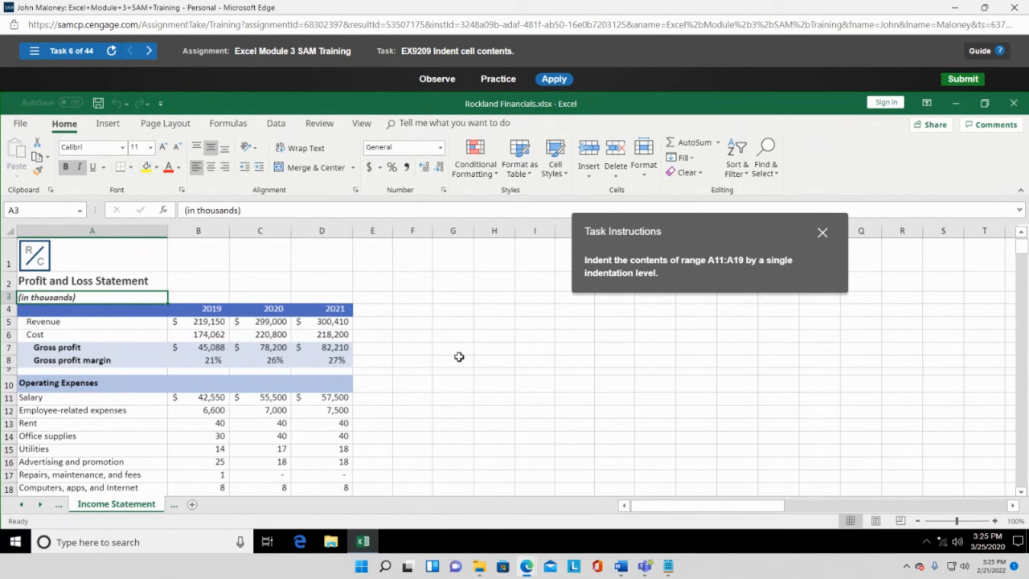
scroll(143, 331, "down", 1)
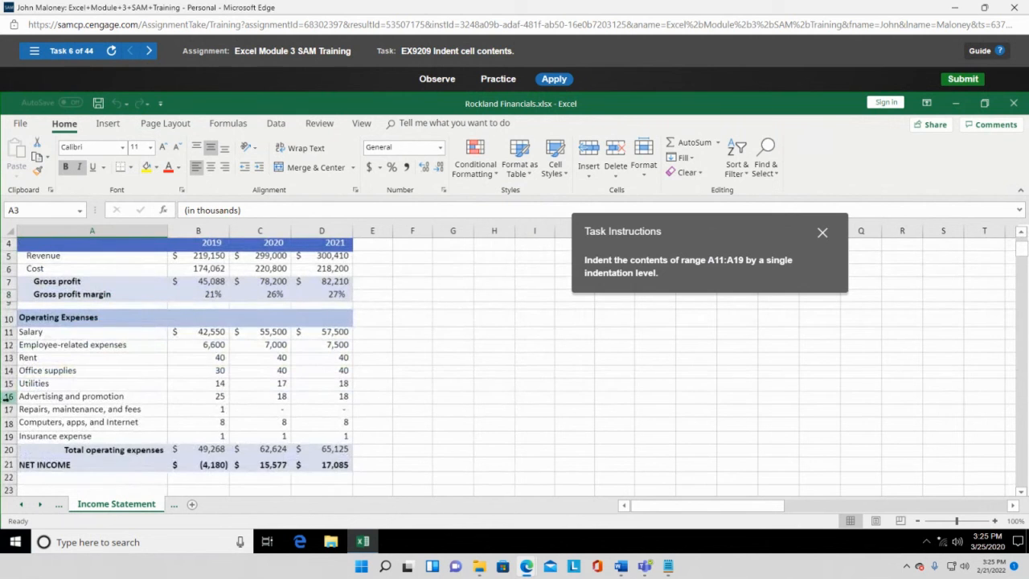
left_click_drag(50, 331, 76, 437)
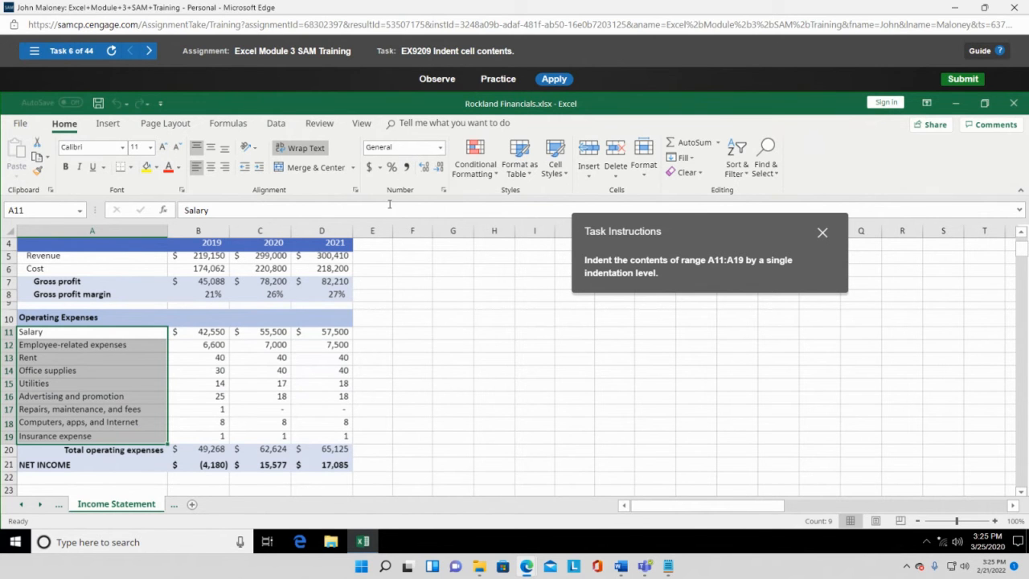
left_click(261, 166)
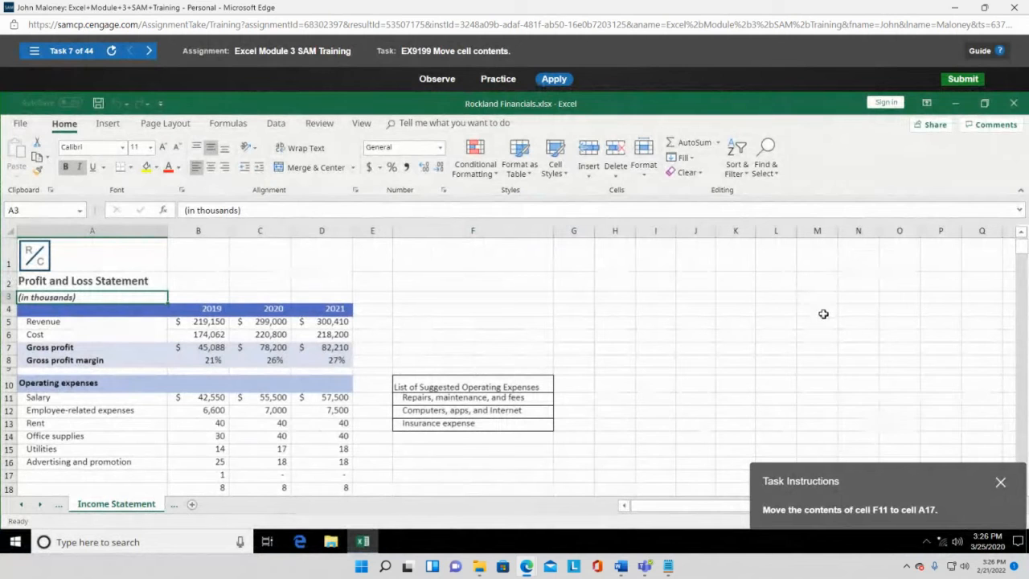
- Cut 'Repairs, maintenance, and fees' from F11 and paste it into A17
left_click_drag(882, 477, 763, 294)
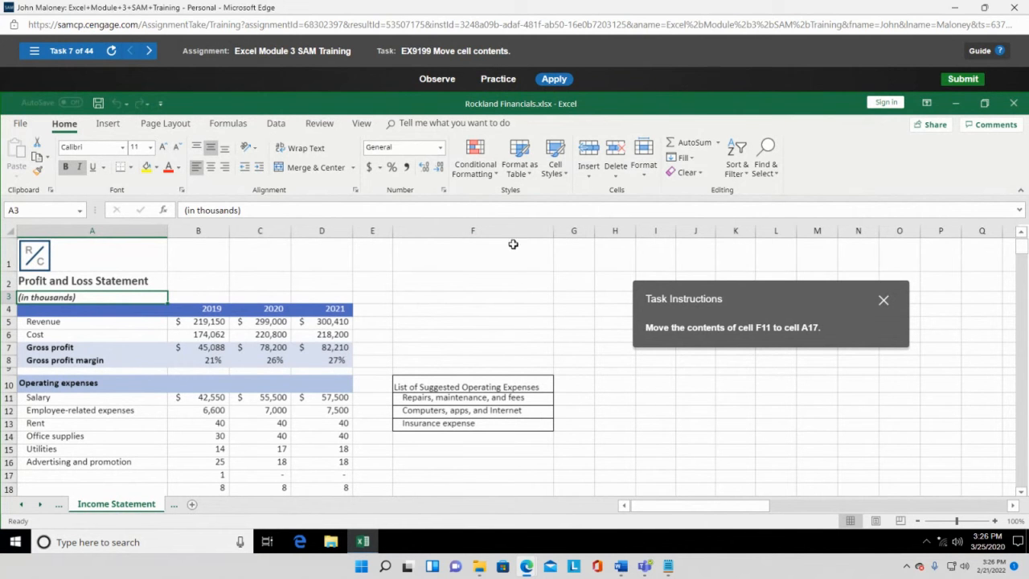
left_click(463, 386)
left_click(463, 397)
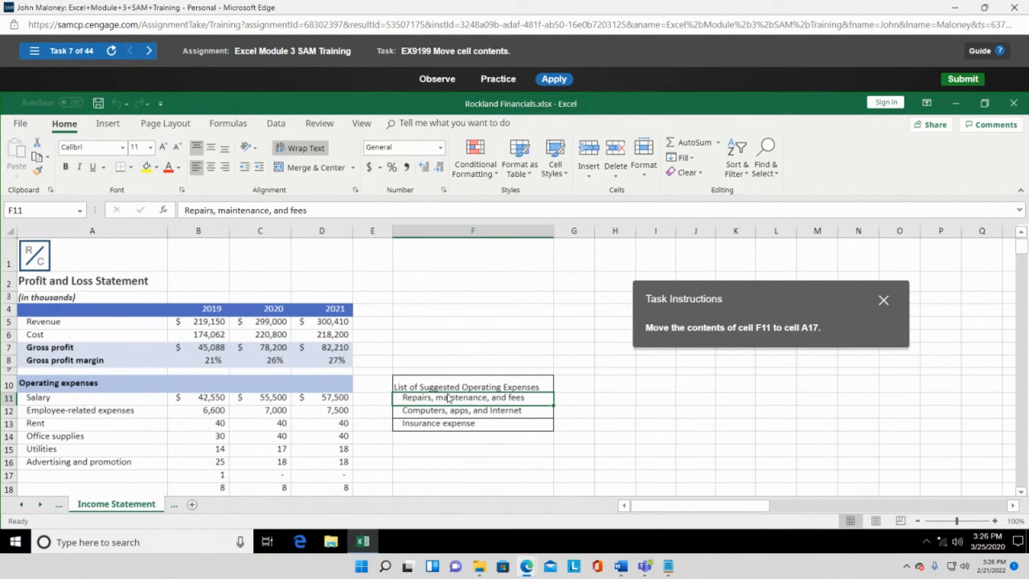
key("ctrl+x")
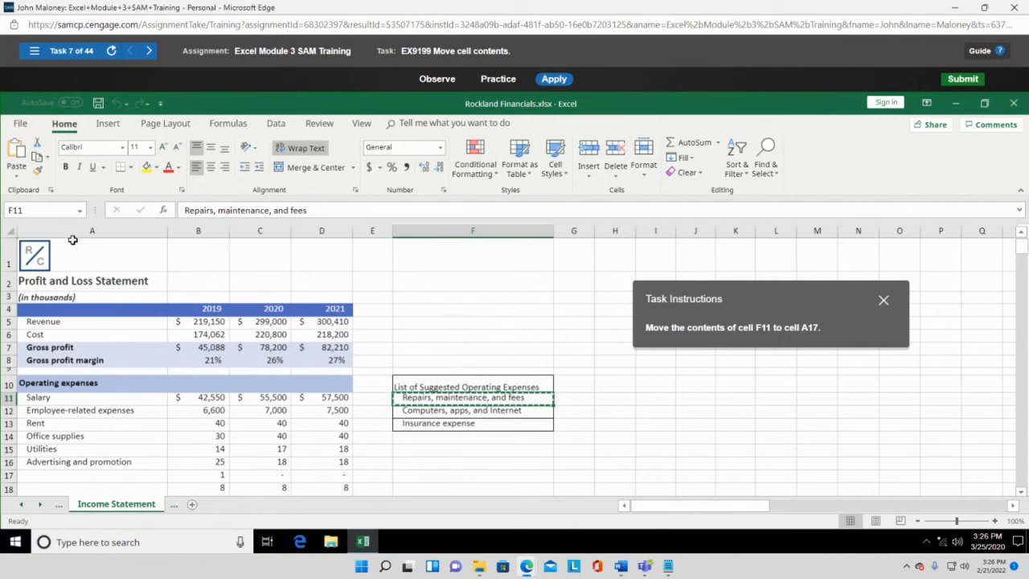
scroll(86, 444, "down", 2)
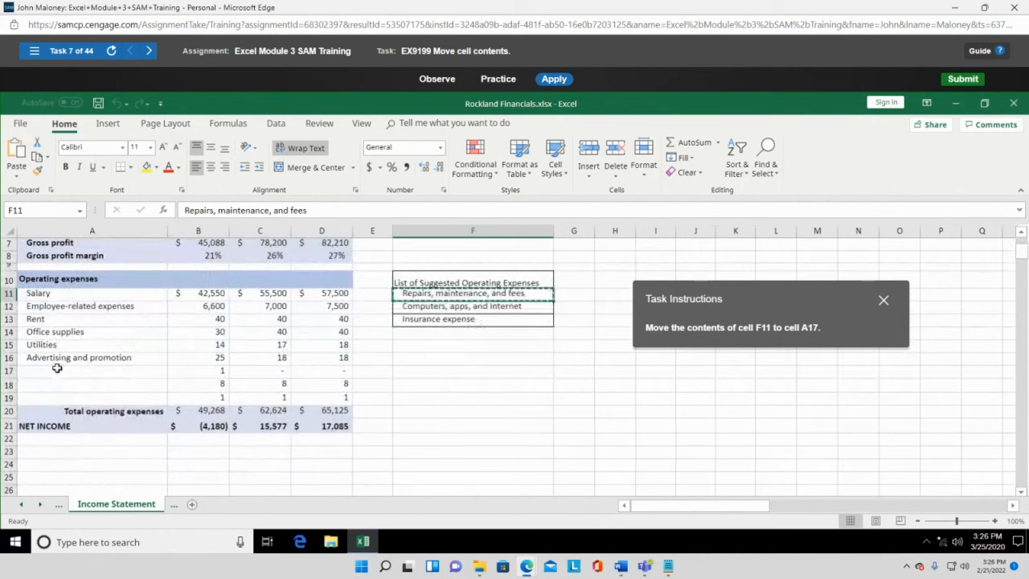
left_click(58, 367)
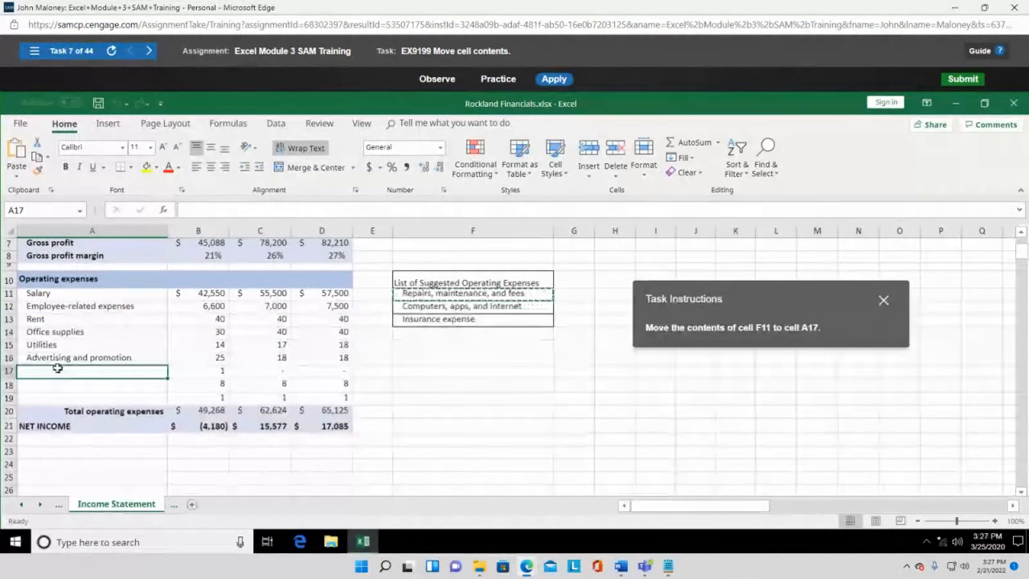
key("ctrl+v")
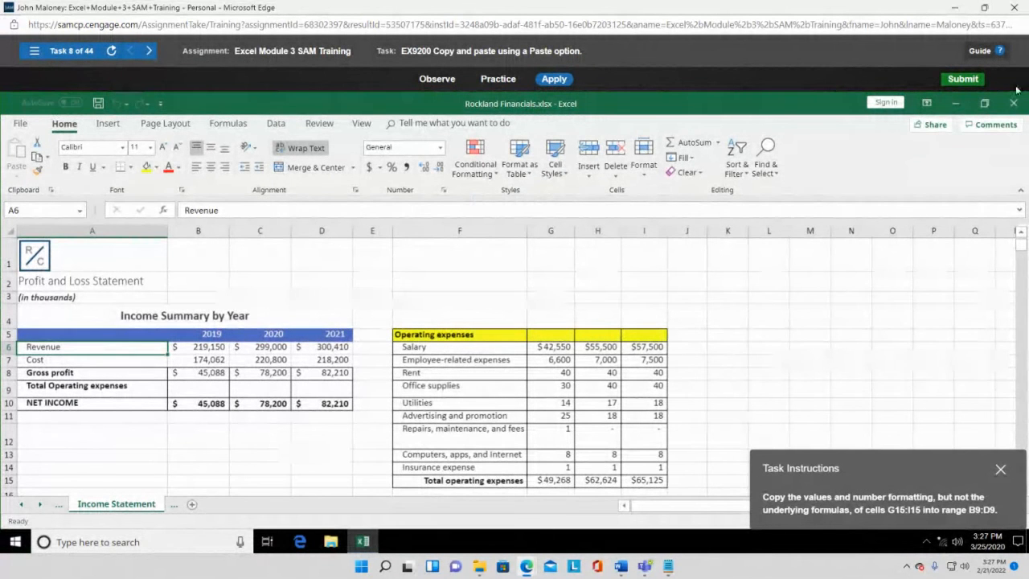
- Close the Module 3 training and open Excel Module 4 SAM Training from the course list
left_click(1020, 7)
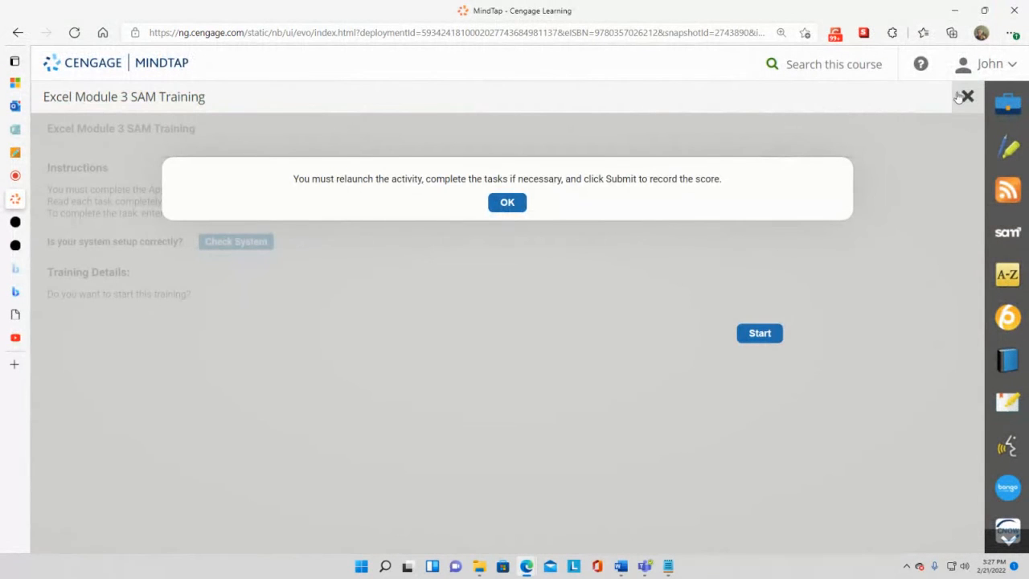
left_click(968, 96)
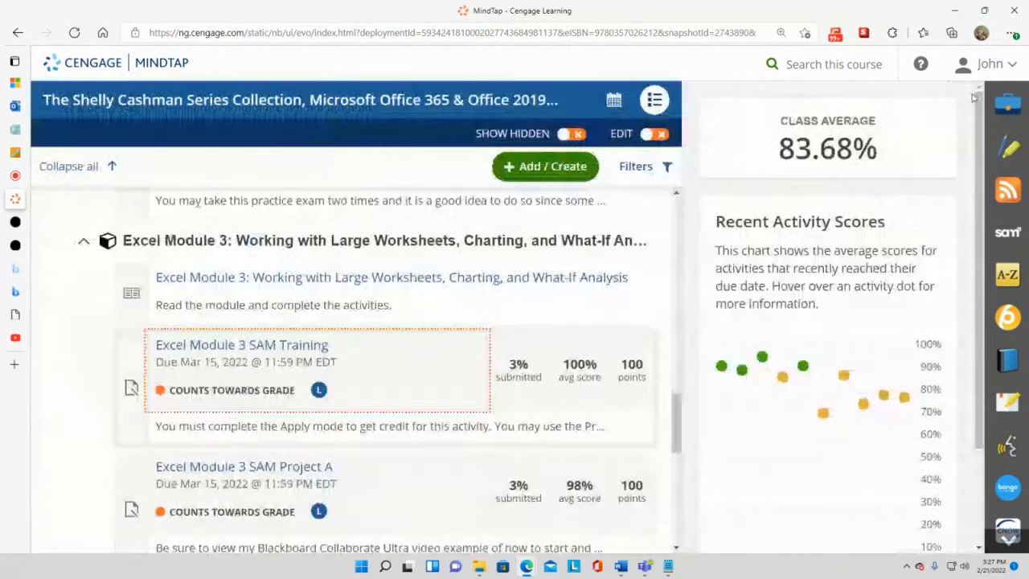
scroll(410, 268, "down", 3)
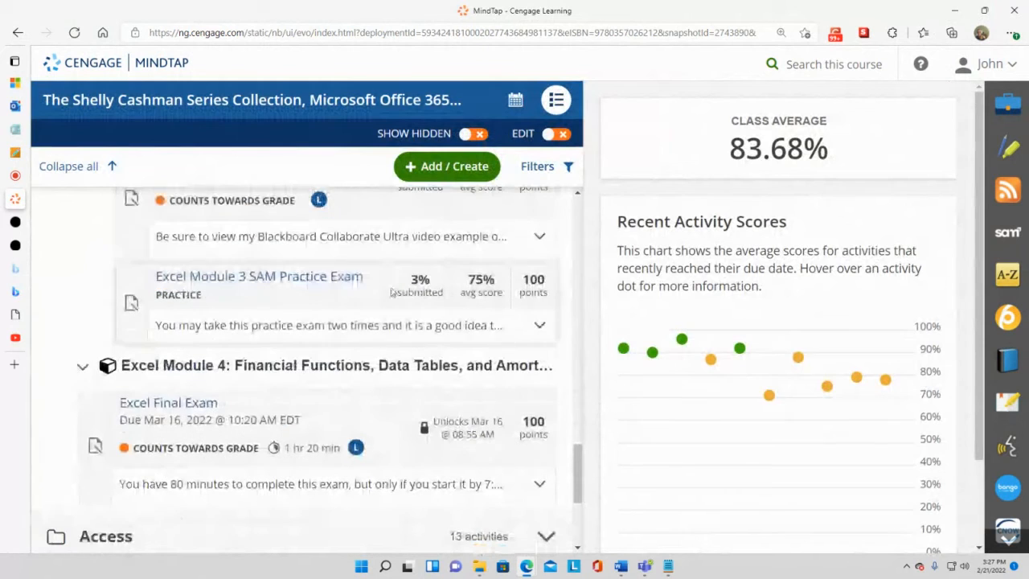
scroll(227, 373, "down", 1)
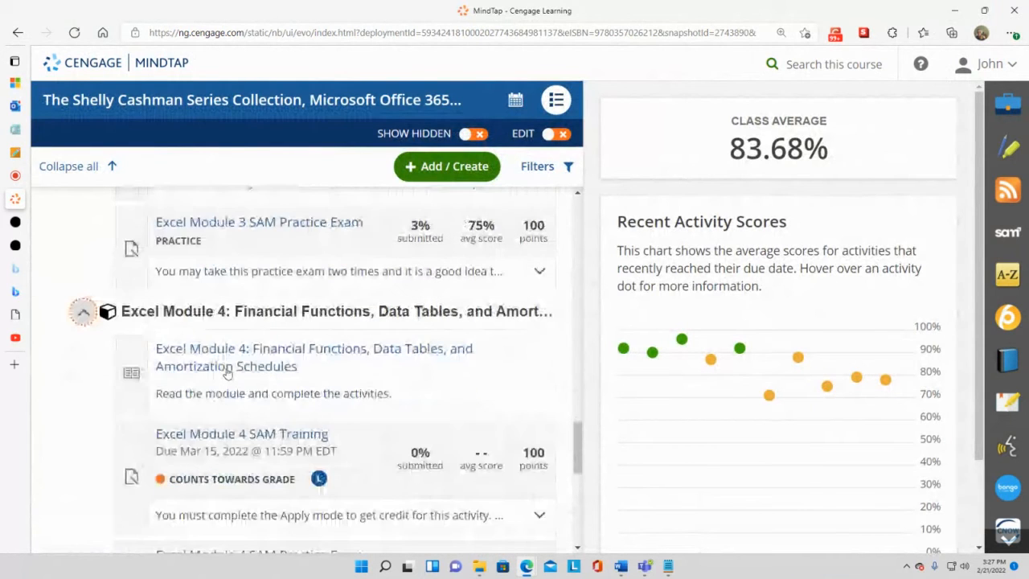
left_click(247, 438)
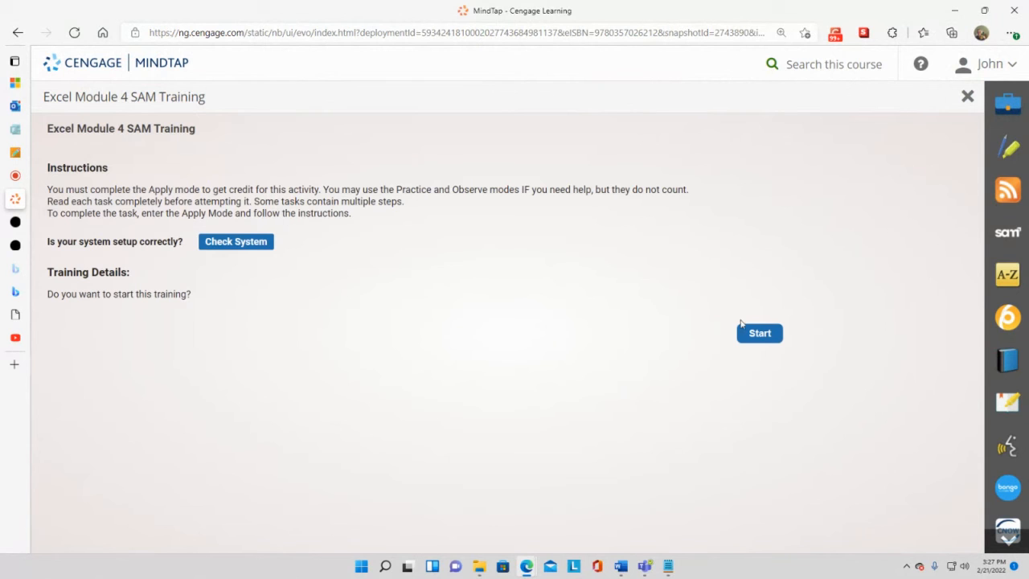
- Start the Module 4 training, maximize its window and move the instructions panel aside
left_click(767, 339)
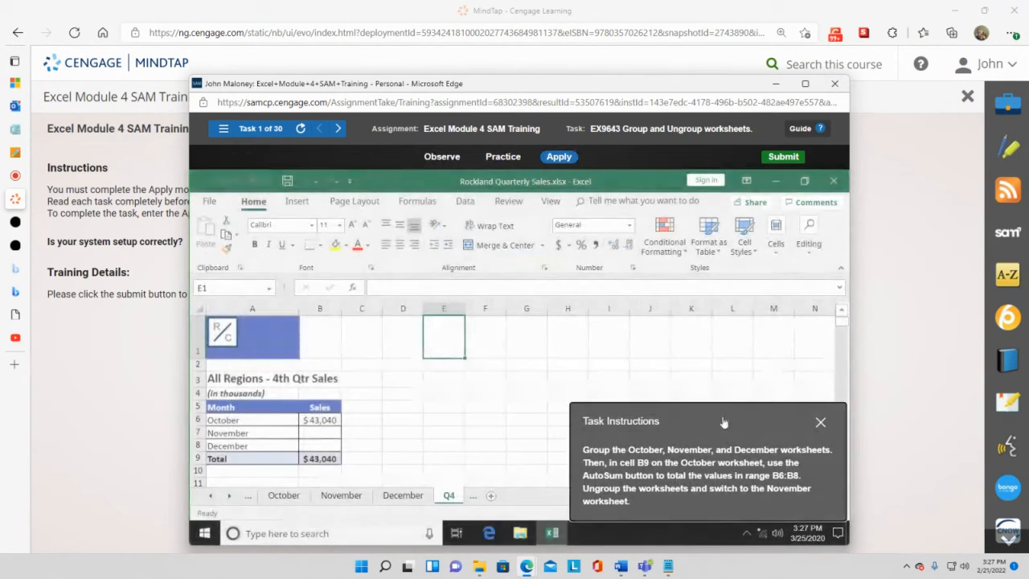
left_click(806, 85)
left_click_drag(861, 421, 538, 211)
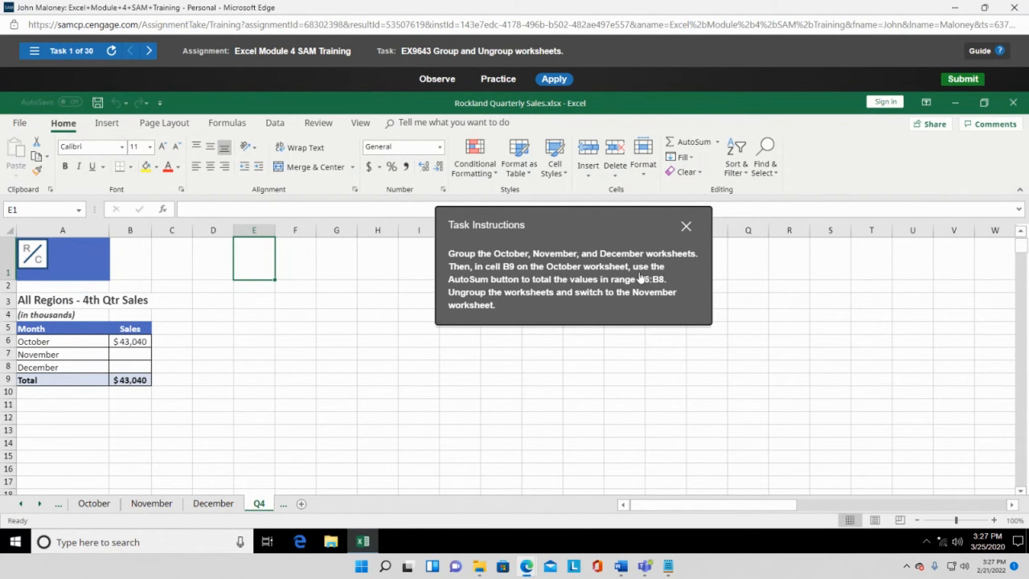
- Group the October, November and December worksheets and select cell B9
left_click(94, 503)
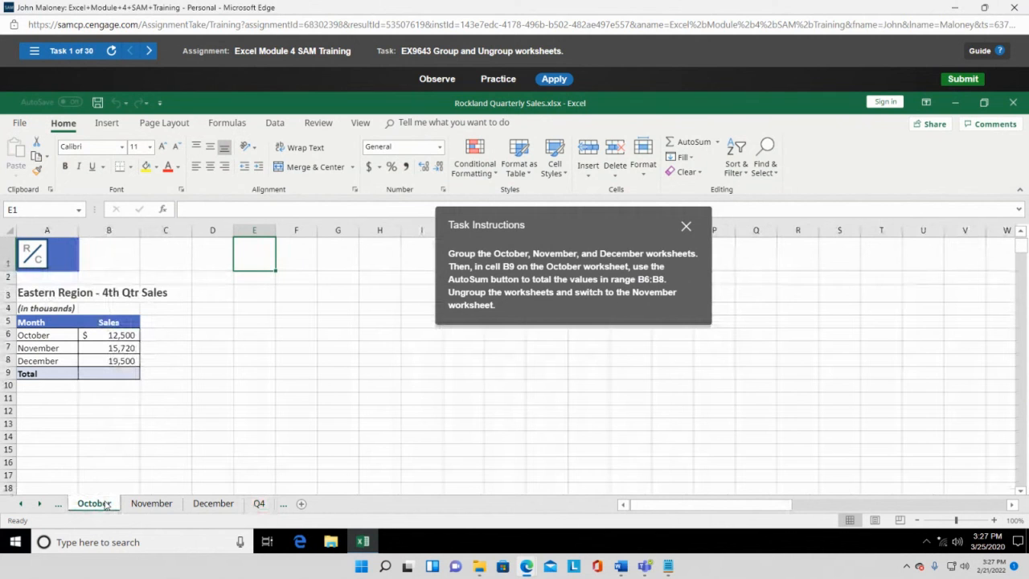
left_click(160, 510, "ctrl")
left_click(200, 506, "ctrl")
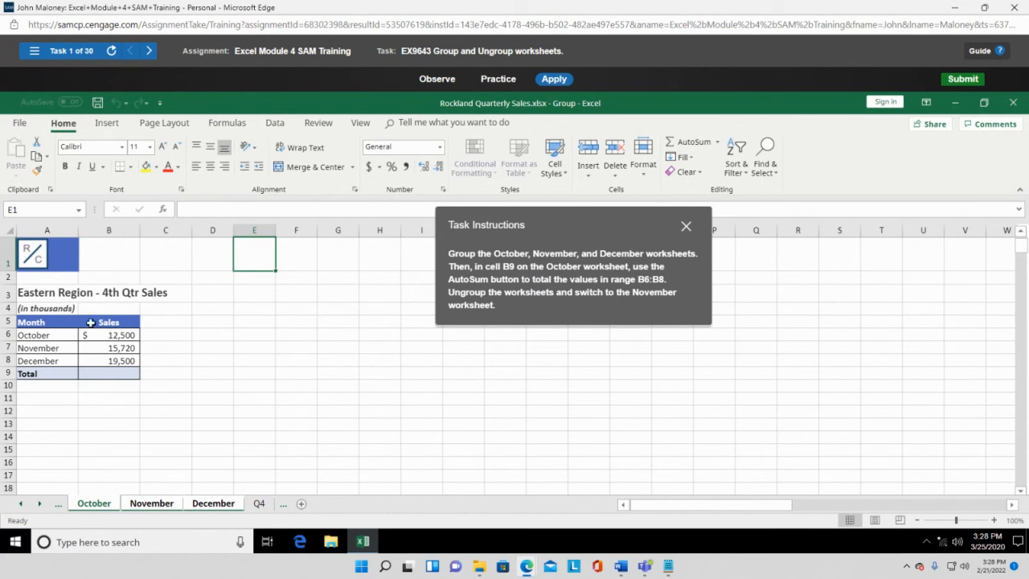
left_click(117, 375)
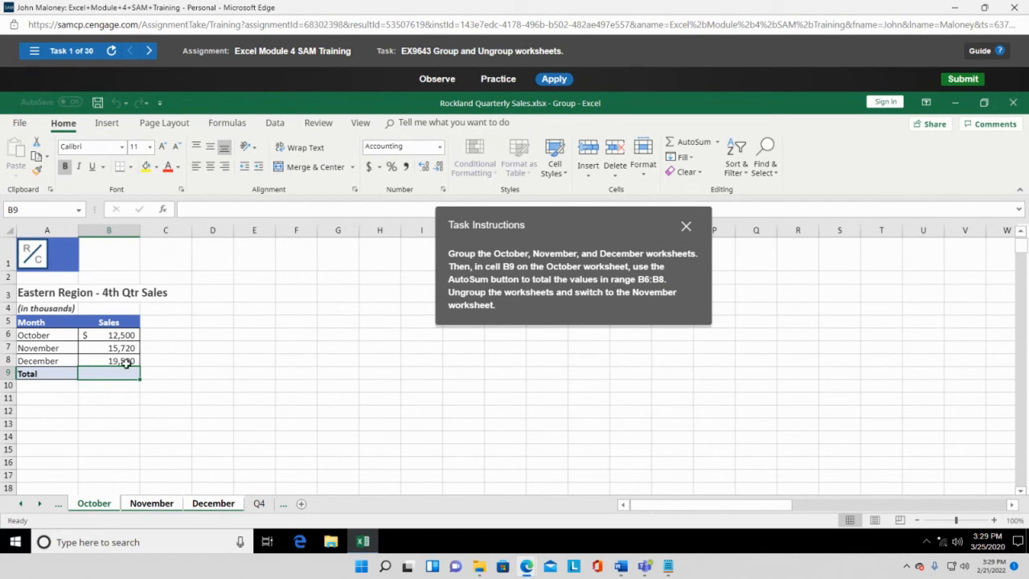
- Insert an AutoSum =SUM(B6:B8) total into B9 using the Sum option
left_click(718, 143)
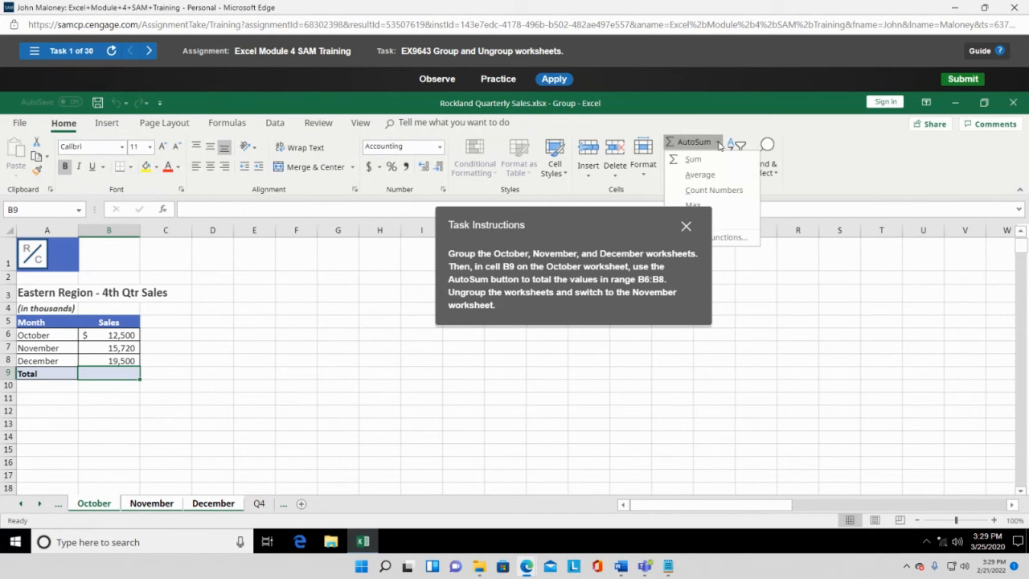
left_click(704, 162)
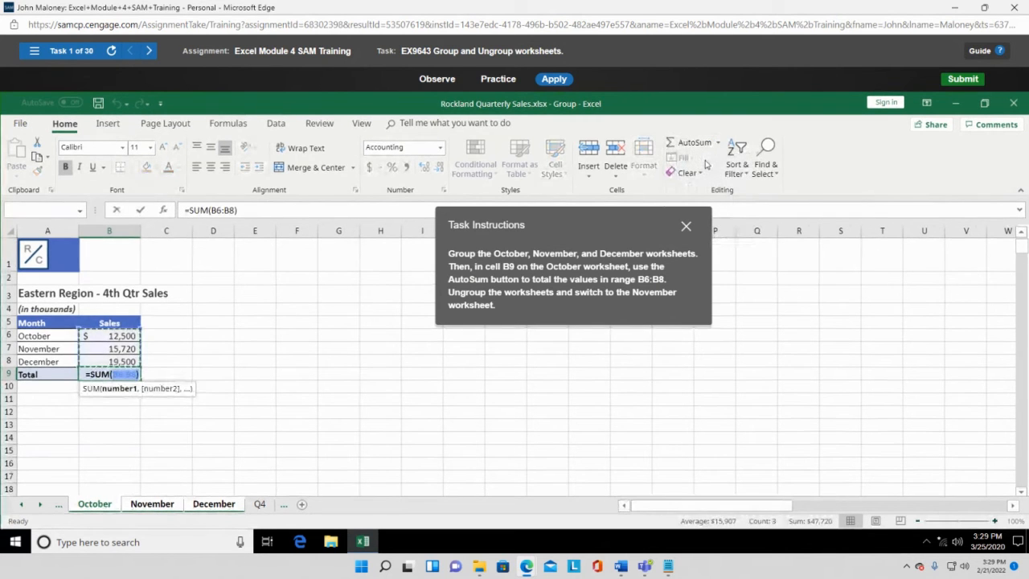
left_click_drag(588, 232, 742, 309)
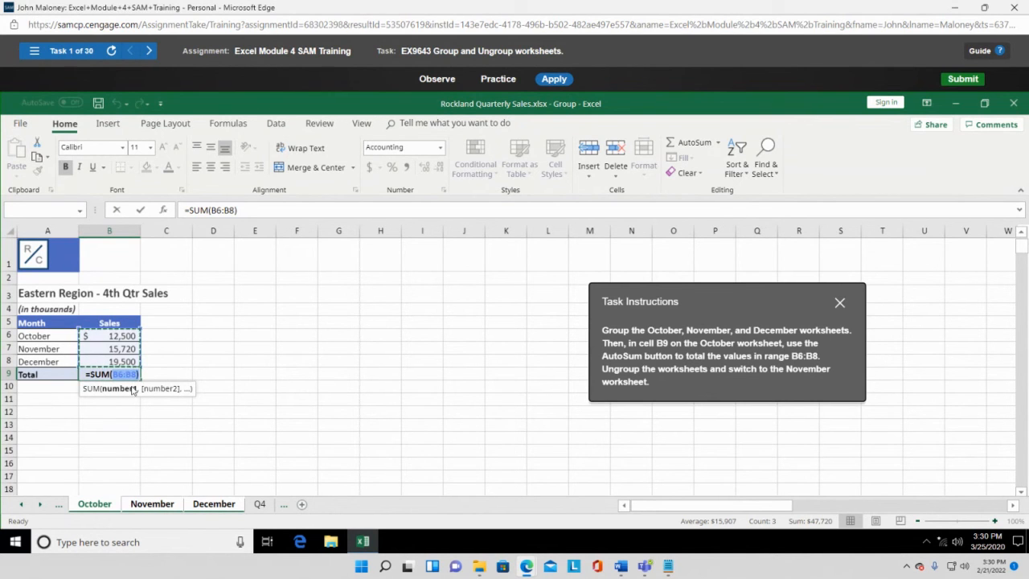
- Switch among the November, October and December tabs mid-formula, turning B9 into =SUM(November!)
left_click(147, 510)
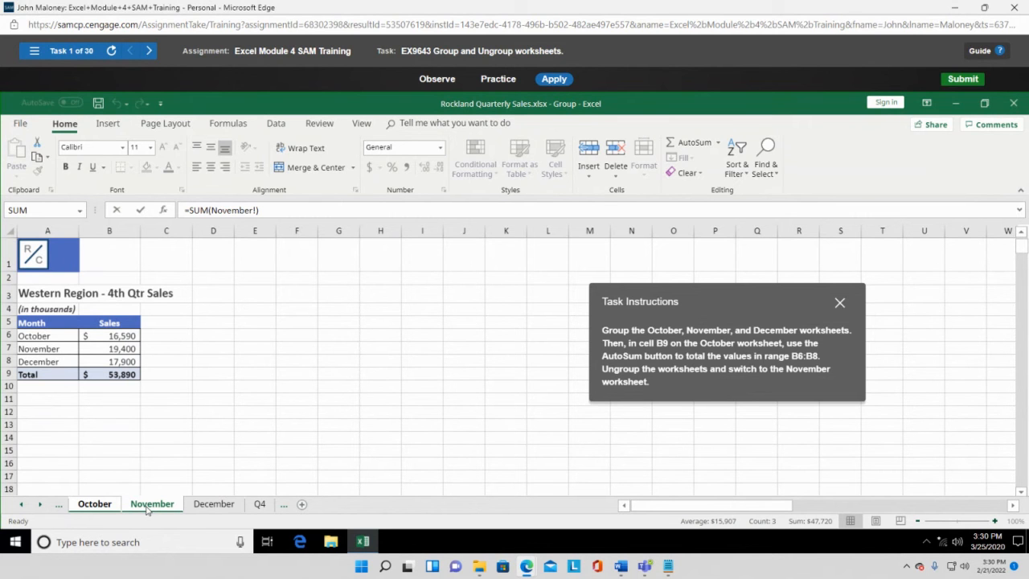
left_click(104, 506)
left_click(94, 507)
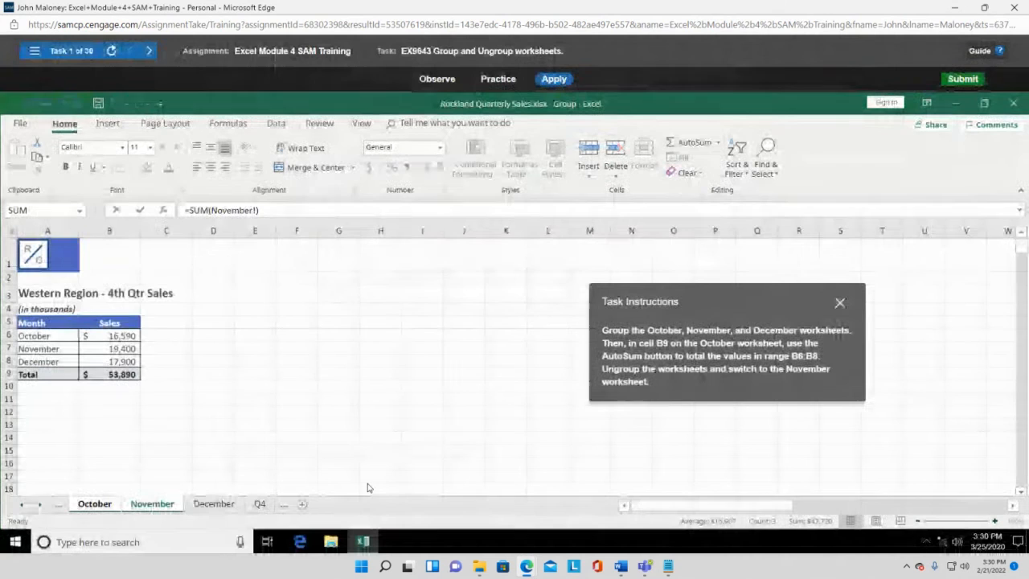
left_click(92, 504, "ctrl")
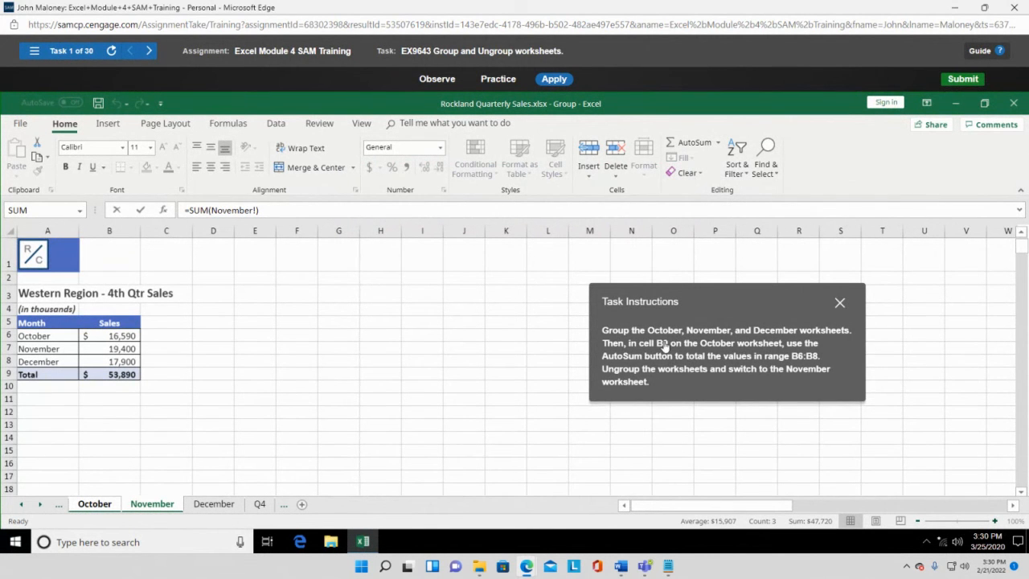
left_click(205, 507)
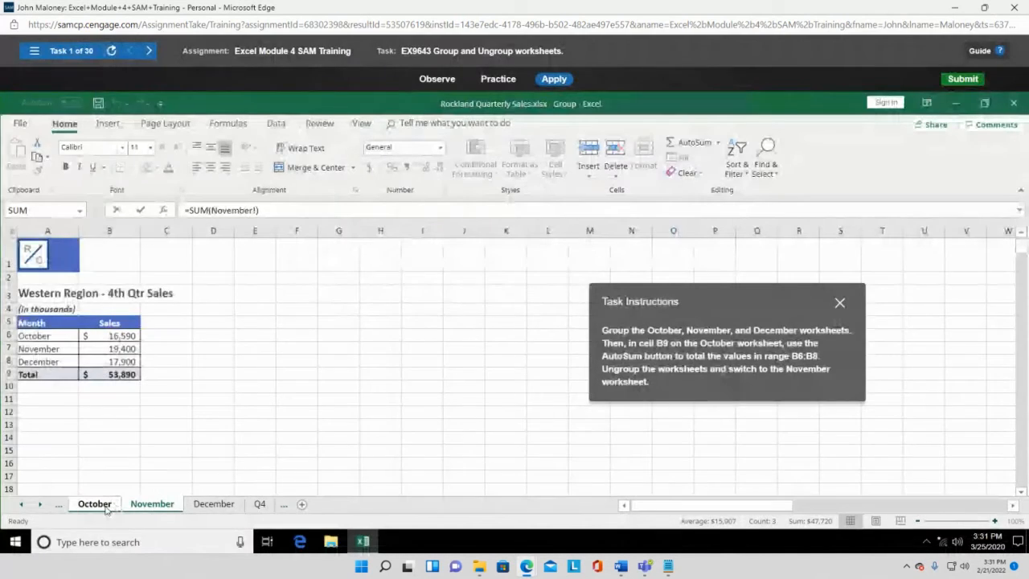
- Dismiss the Task Incorrect message and return to the October worksheet
left_click(104, 507)
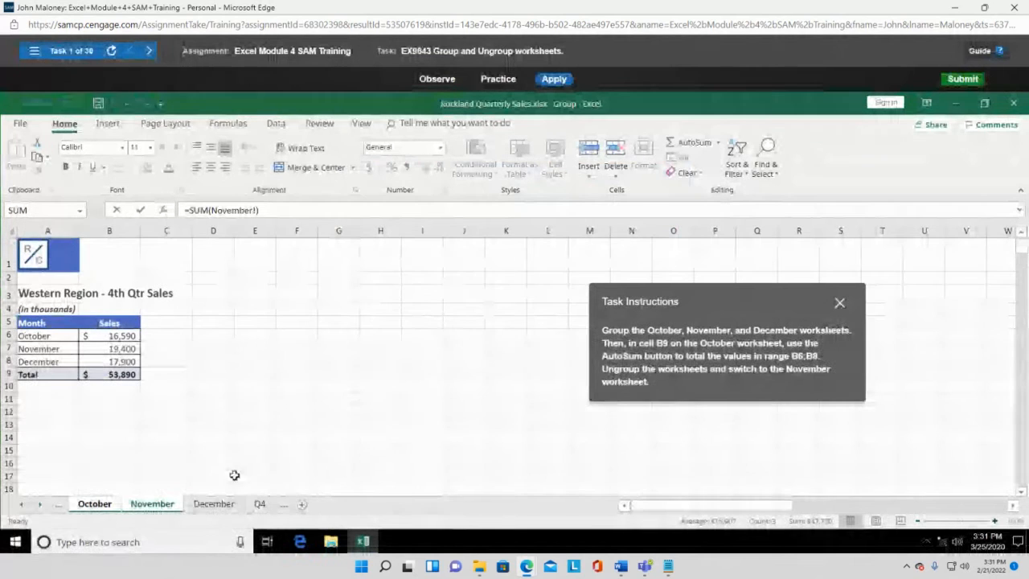
left_click(214, 504)
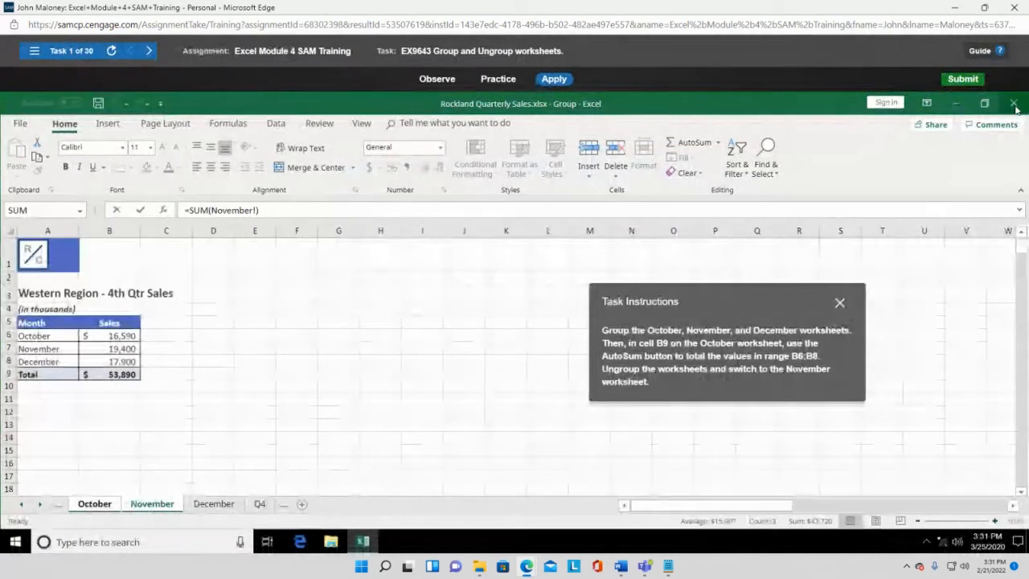
left_click(1014, 104)
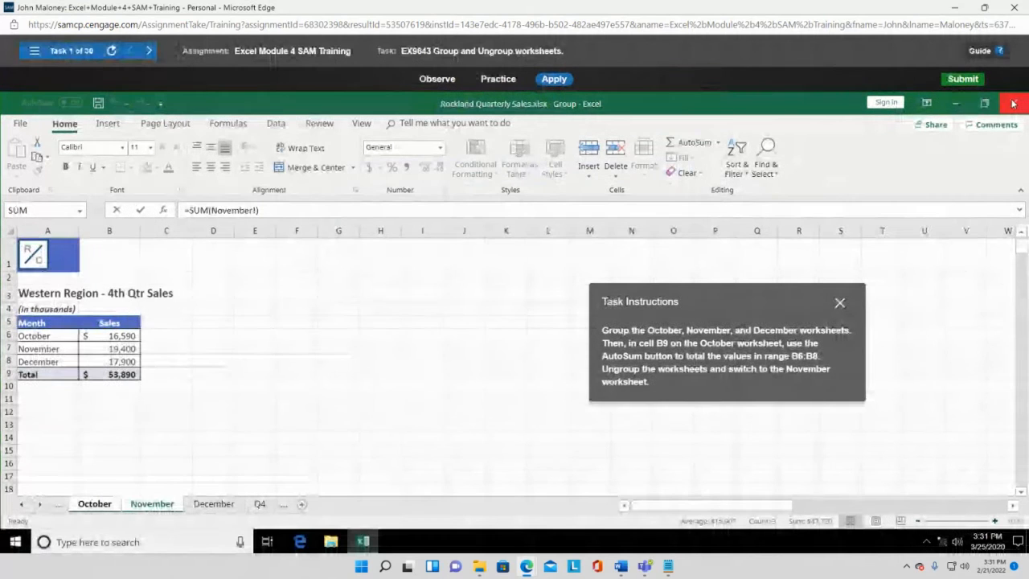
left_click(102, 506)
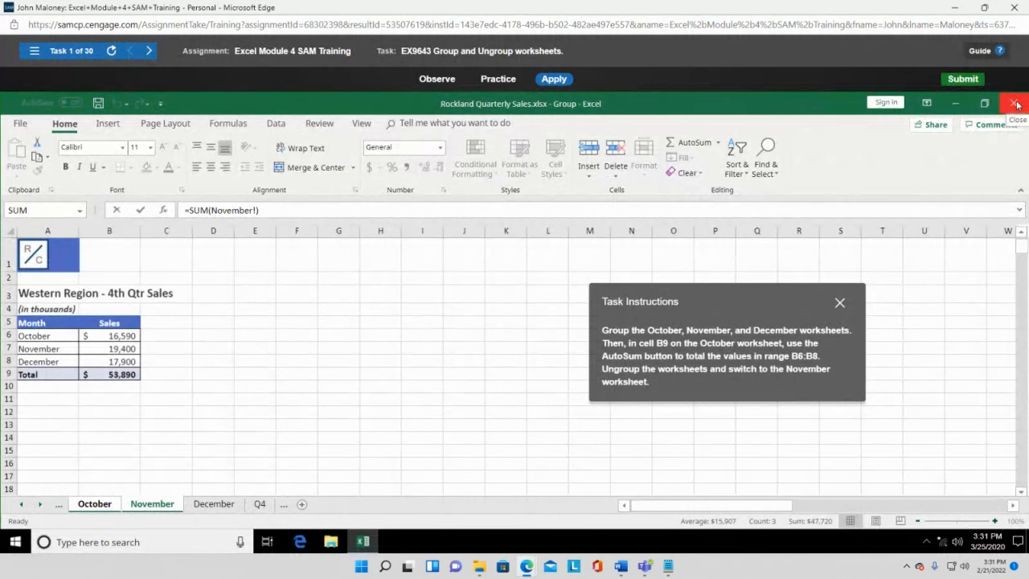
- Reload task 1 fresh by jumping to task 2 and back, then show October
left_click(34, 52)
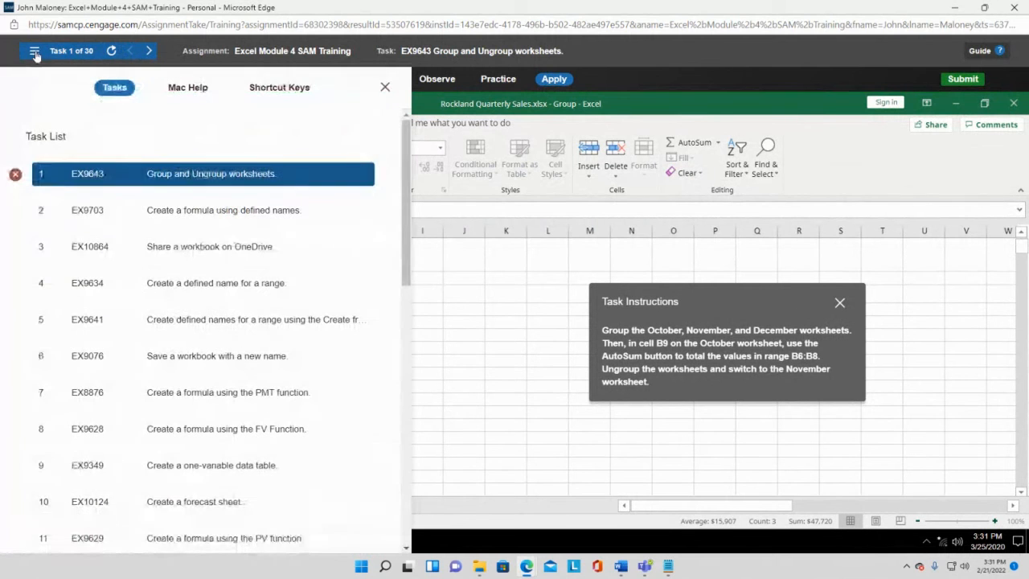
left_click(205, 210)
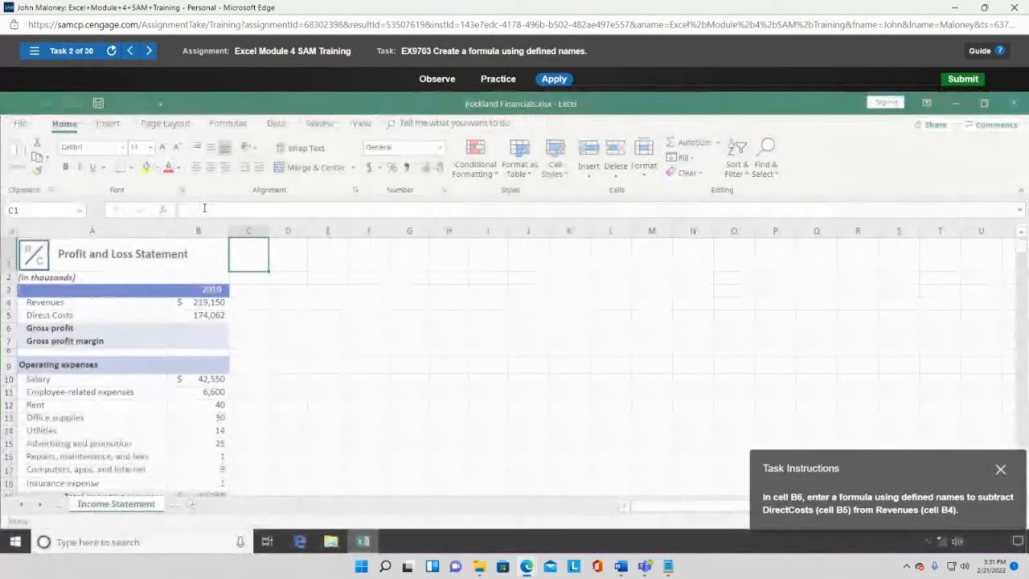
left_click(35, 51)
left_click(80, 185)
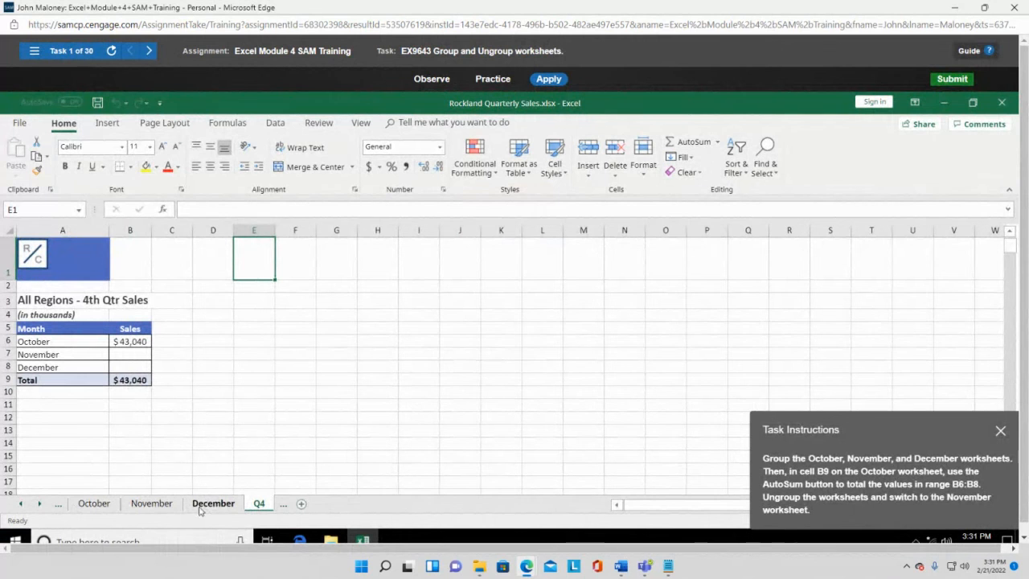
left_click(111, 505)
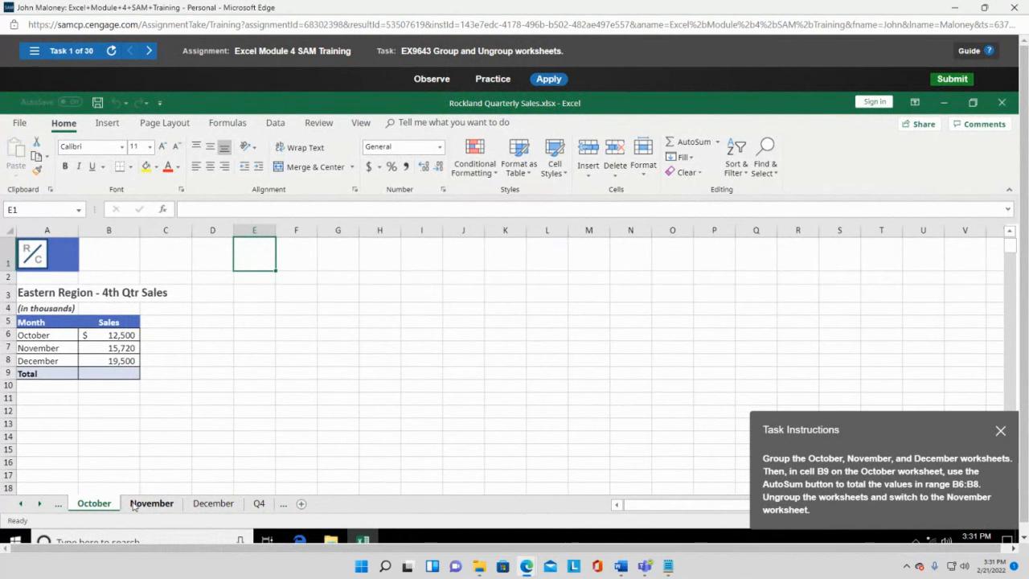
- Group the November and December worksheets with October
left_click(134, 505, "ctrl")
left_click(199, 506, "ctrl")
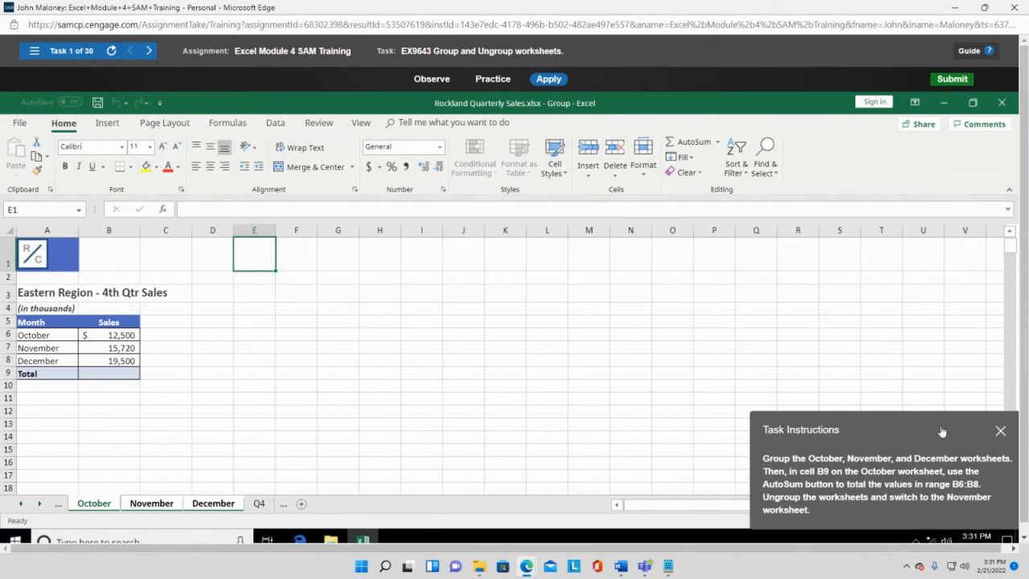
left_click_drag(941, 427, 501, 295)
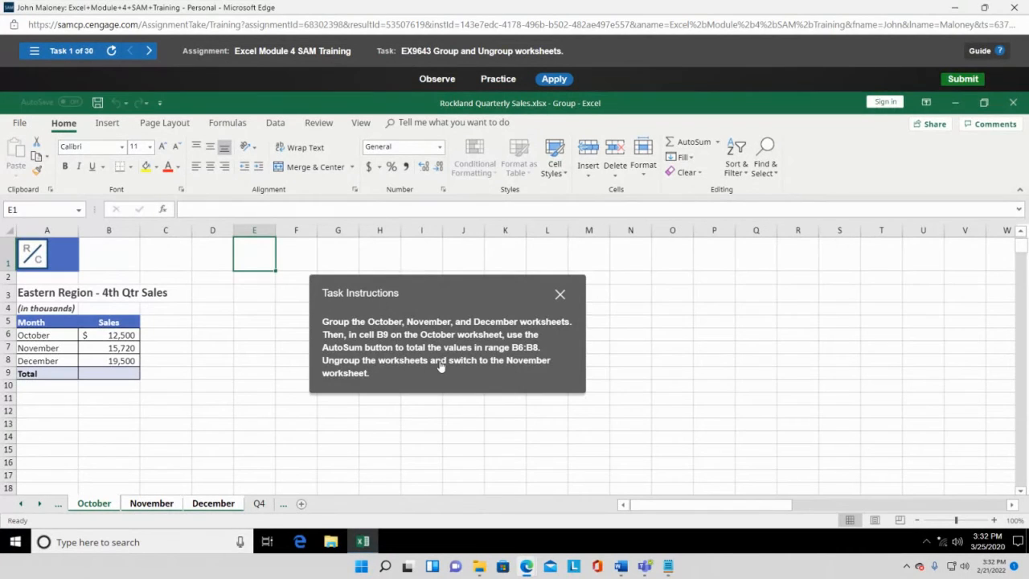
- Total B6:B8 in B9 with AutoSum Sum, giving $47,720
left_click(115, 376)
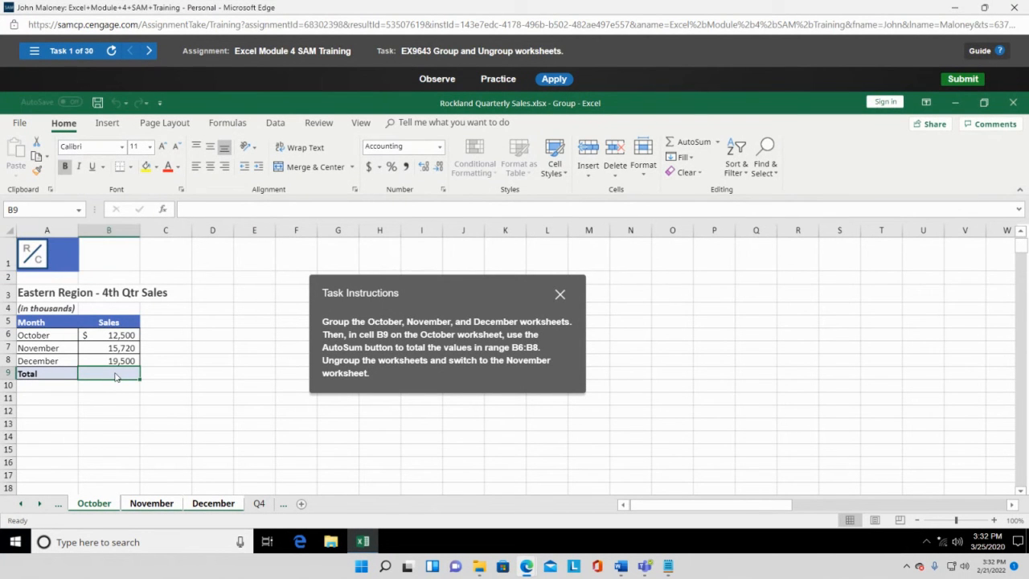
left_click(717, 142)
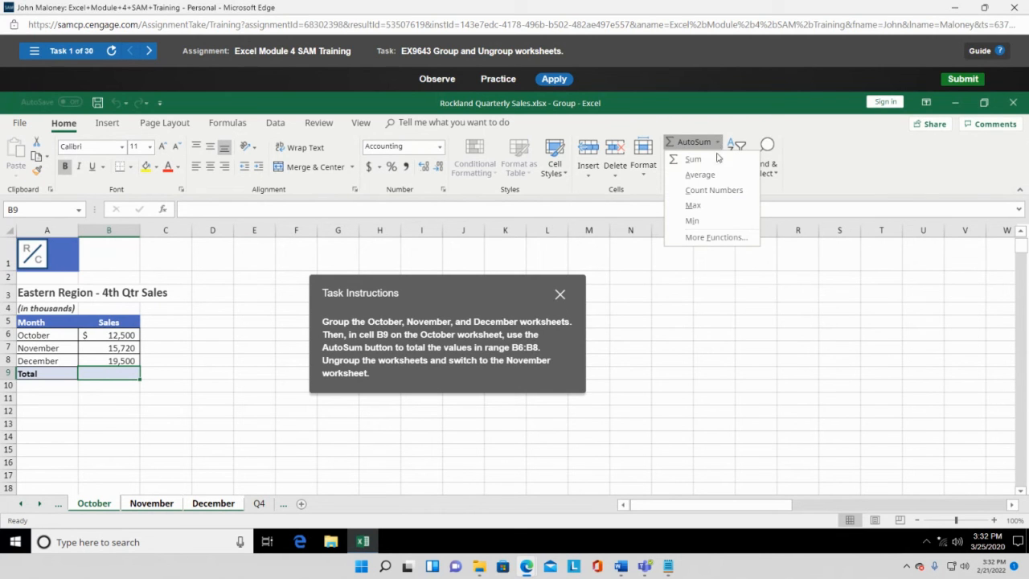
left_click(711, 163)
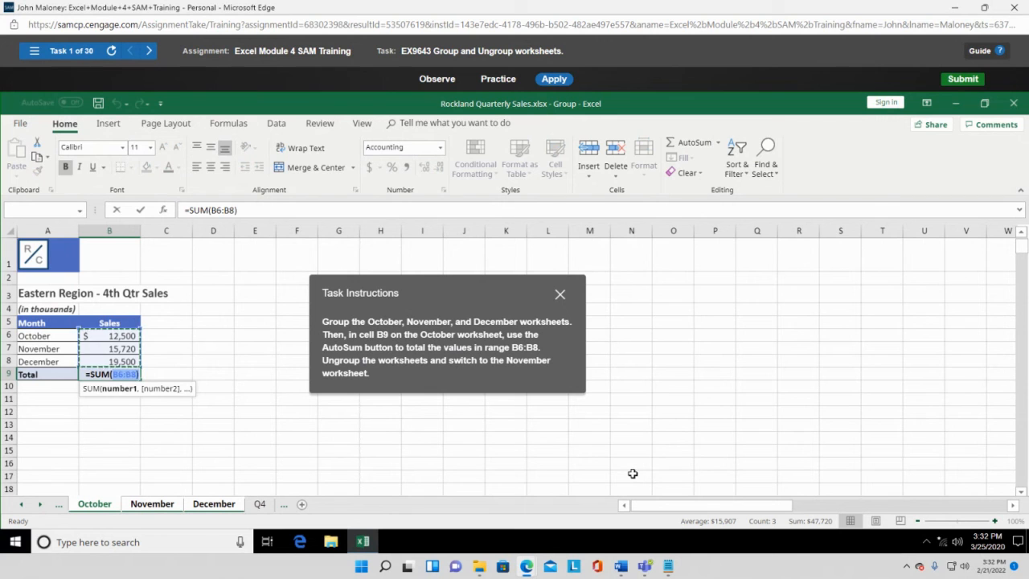
key("Return")
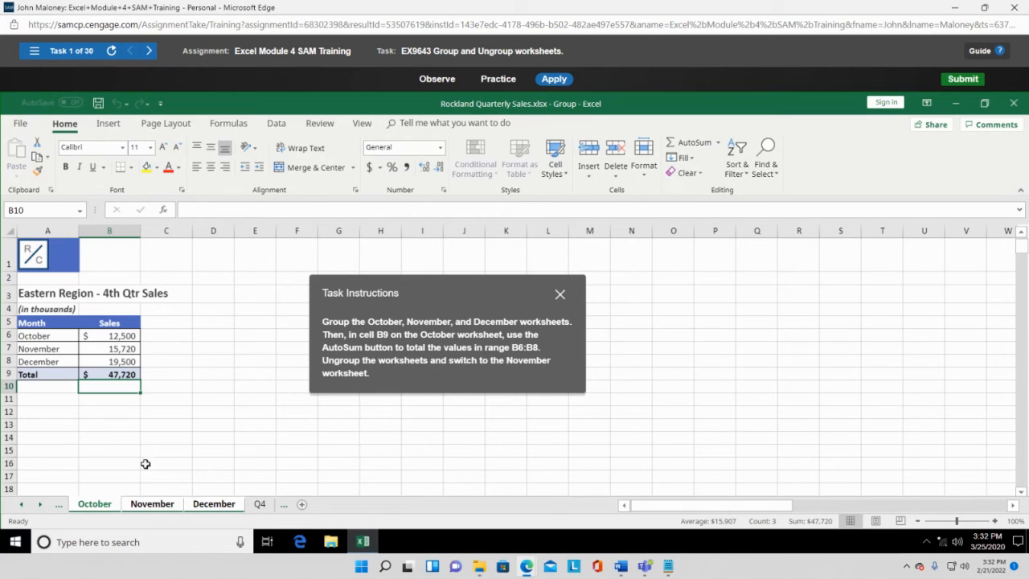
- Ungroup the worksheets, then reopen task 1, Group and Ungroup worksheets, from the task list
right_click(148, 505)
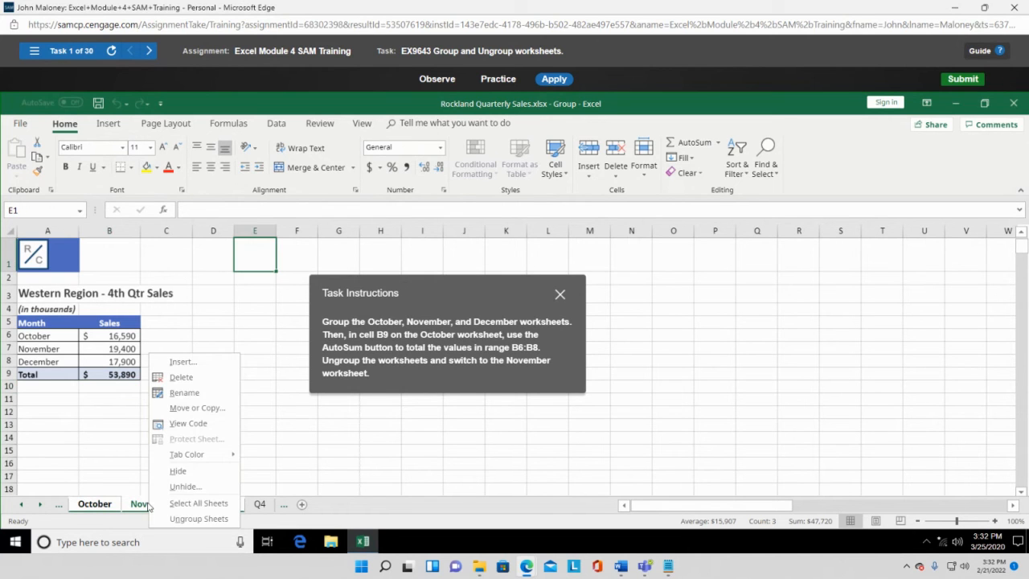
left_click(190, 519)
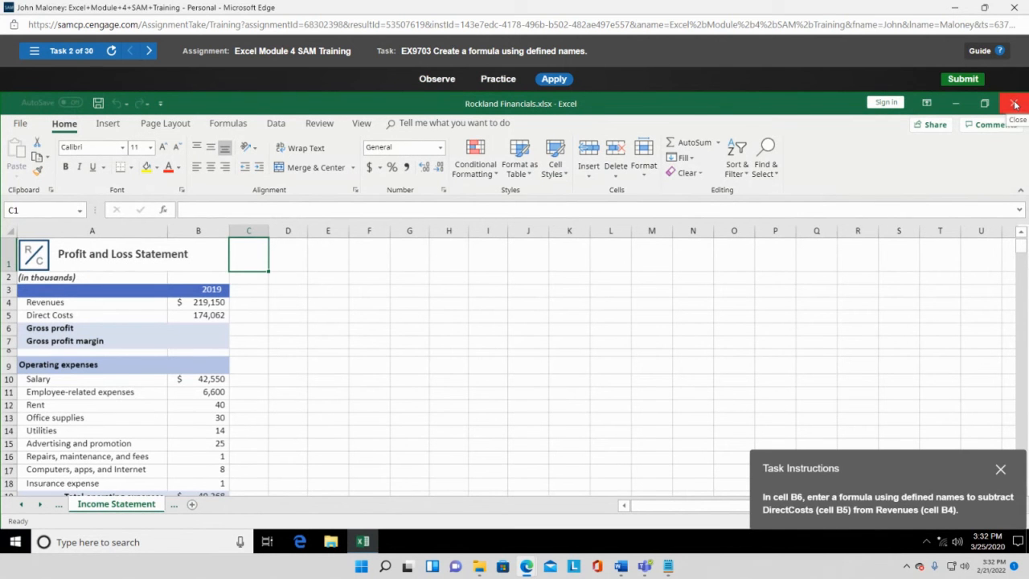
left_click(34, 50)
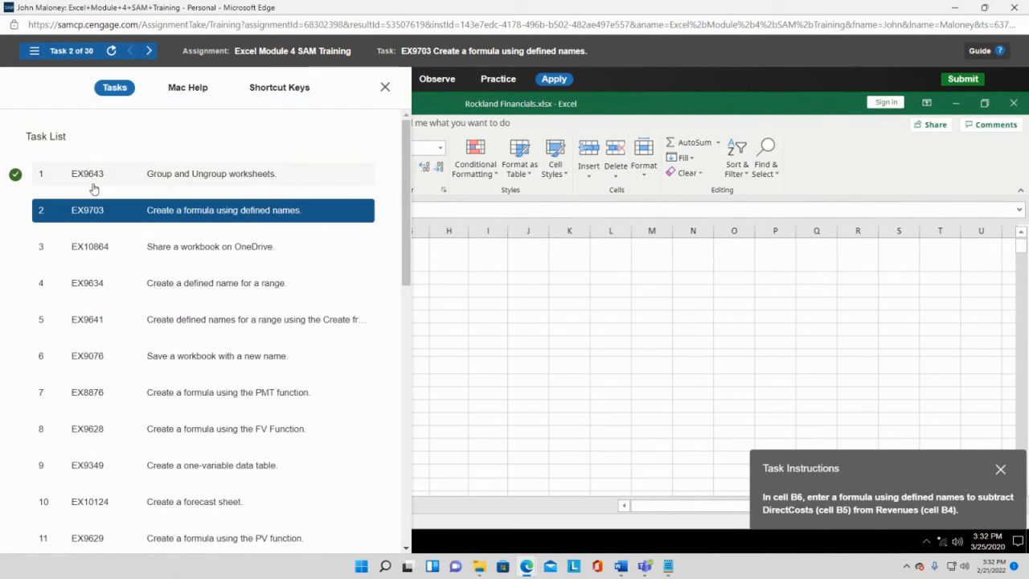
left_click(168, 178)
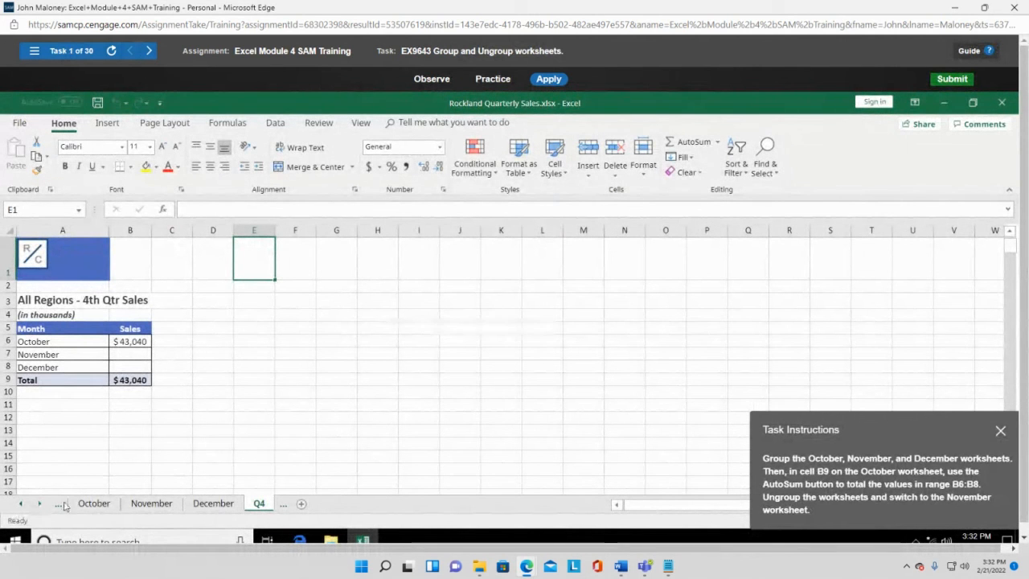
- Regroup the October, November and December worksheets, toggling sheets in and out of the group
left_click(92, 504, "ctrl")
left_click(136, 505, "ctrl")
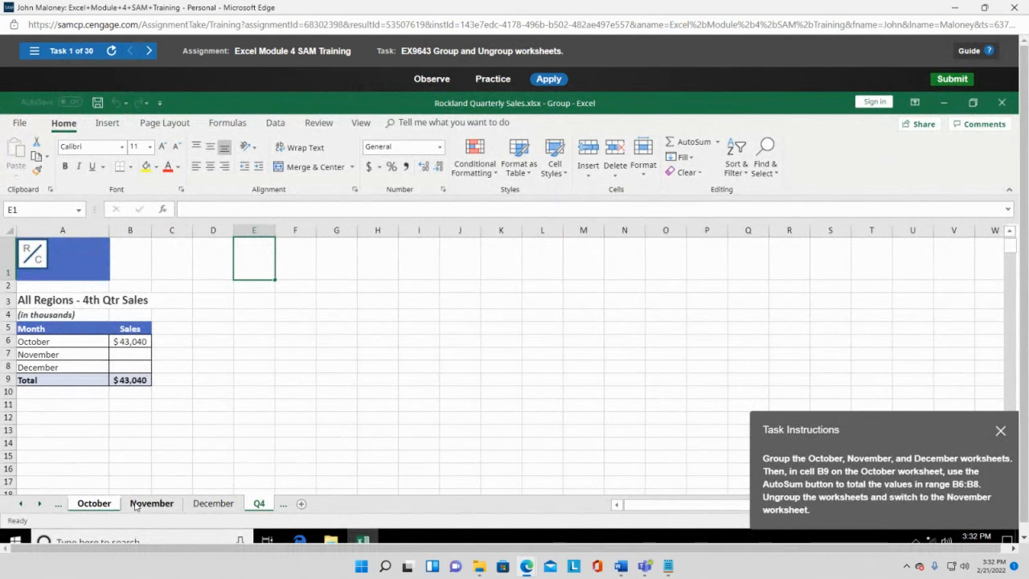
left_click(206, 504, "ctrl")
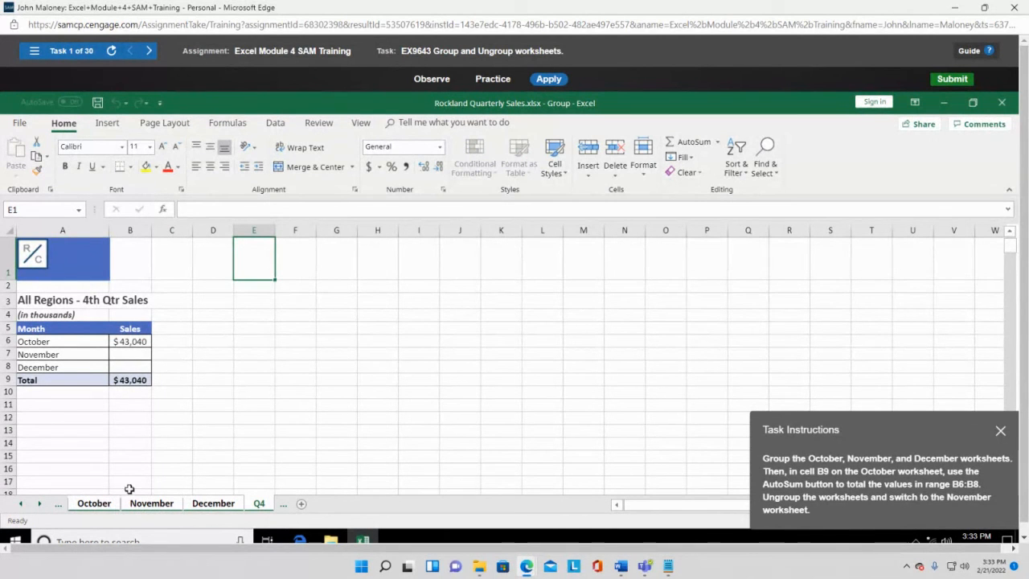
left_click(102, 507, "ctrl")
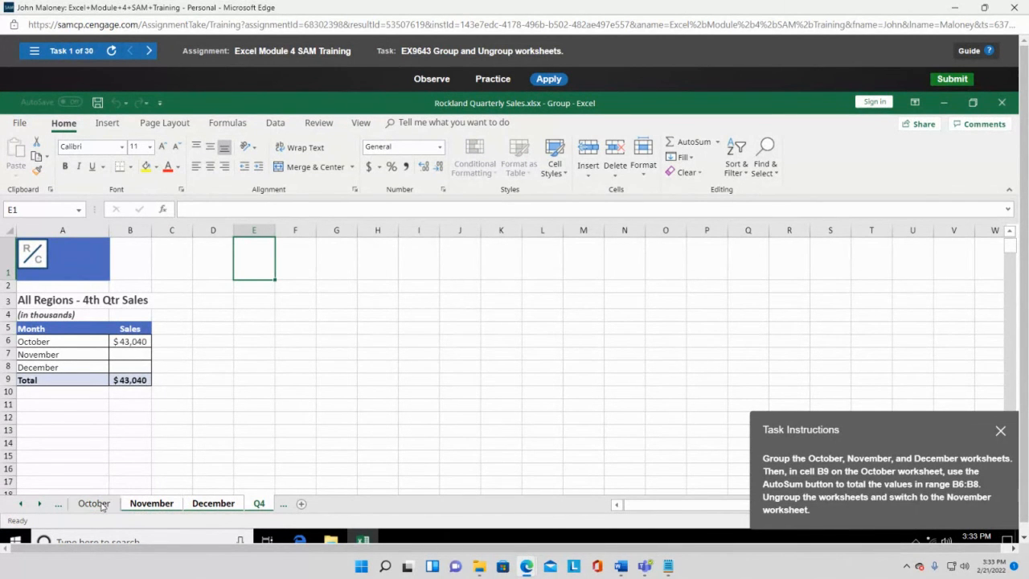
left_click(102, 506, "ctrl")
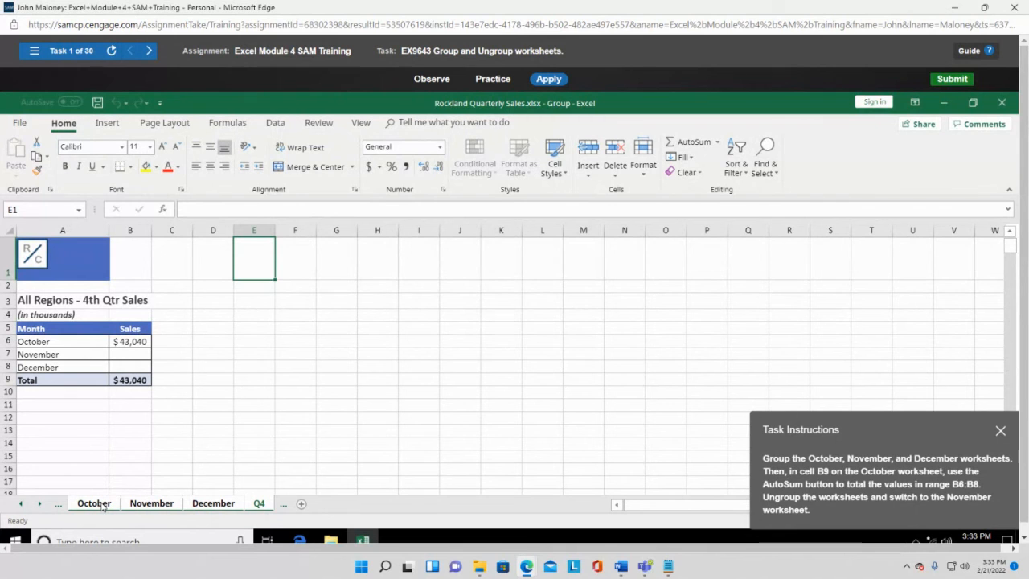
left_click(145, 505, "ctrl")
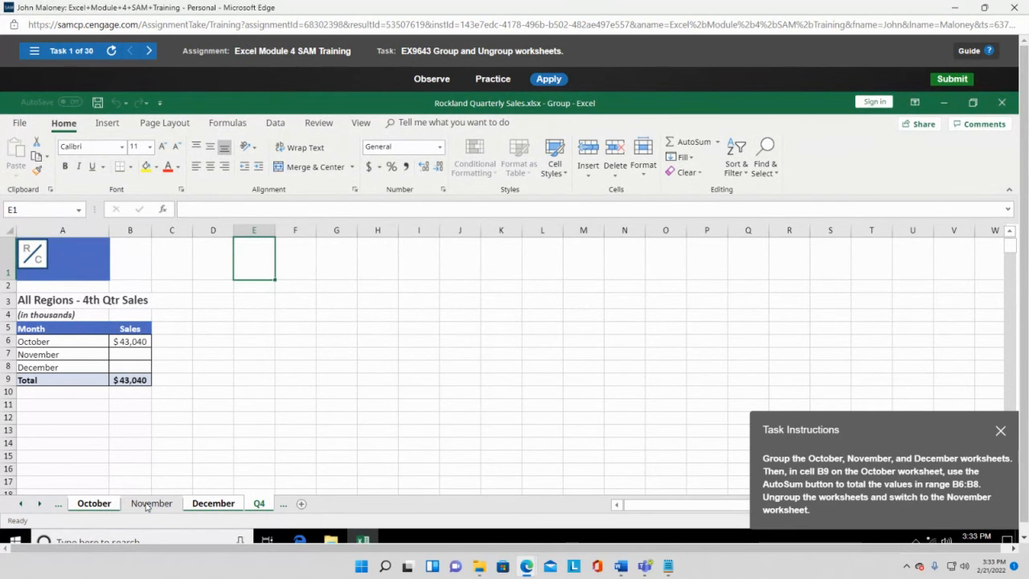
left_click(206, 507, "ctrl")
left_click(206, 508, "ctrl")
left_click(151, 504, "ctrl")
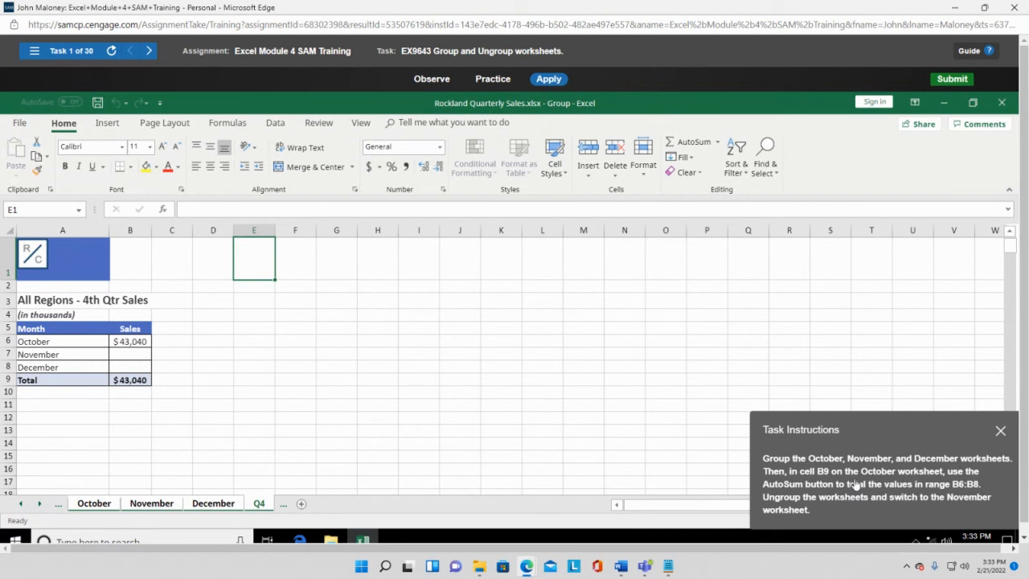
- Check the B9 total, close the workbook for grading, and show the task list
left_click(136, 381)
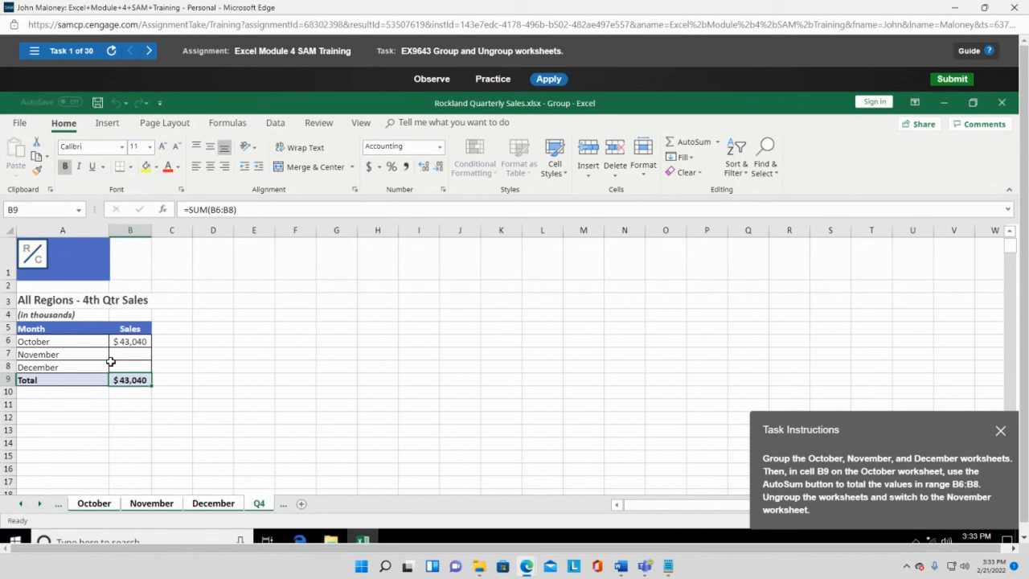
left_click(1001, 103)
left_click(34, 50)
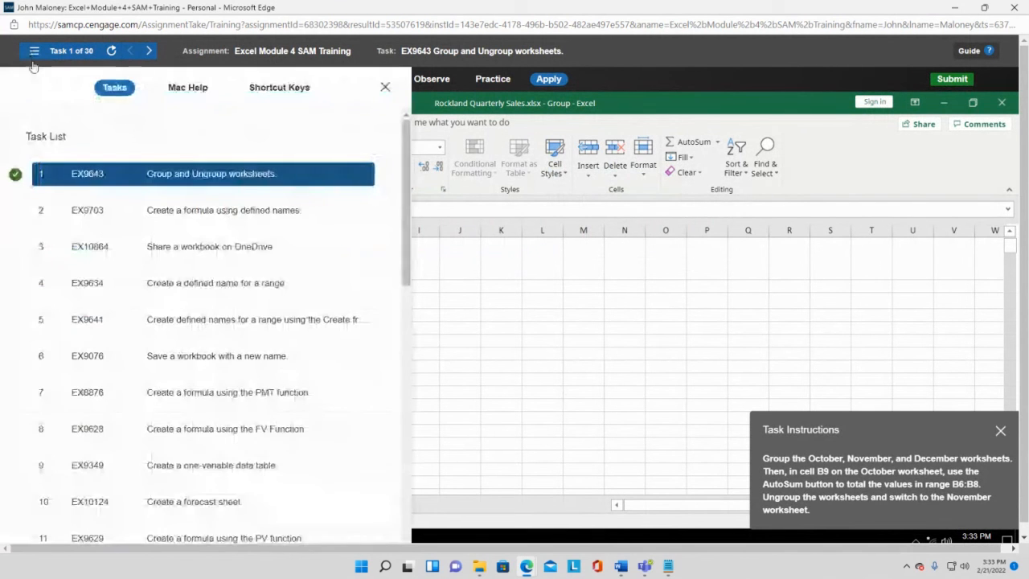
- Load task 2, Create a formula using defined names, and move the instructions off the data
left_click(138, 209)
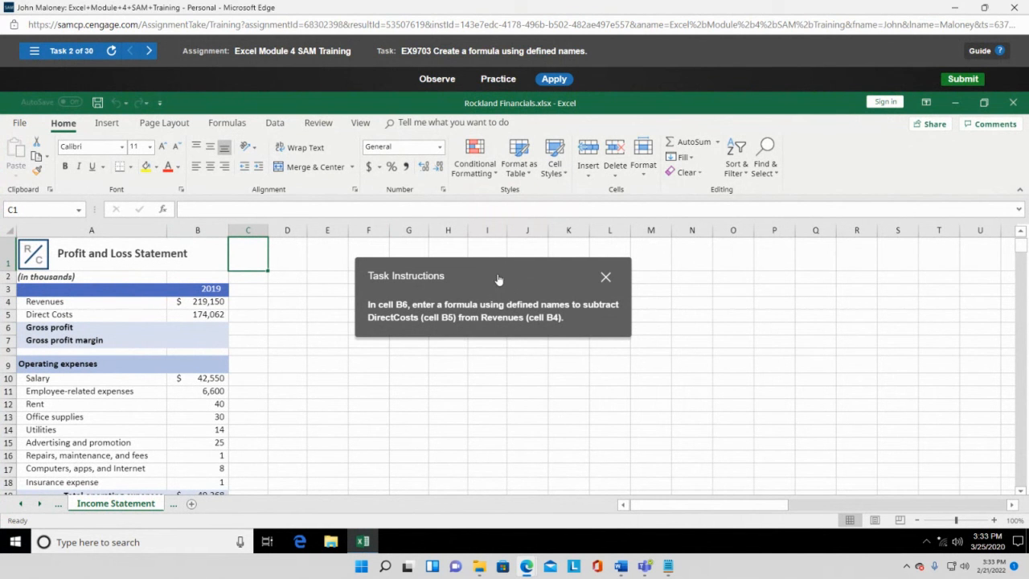
left_click_drag(498, 279, 565, 296)
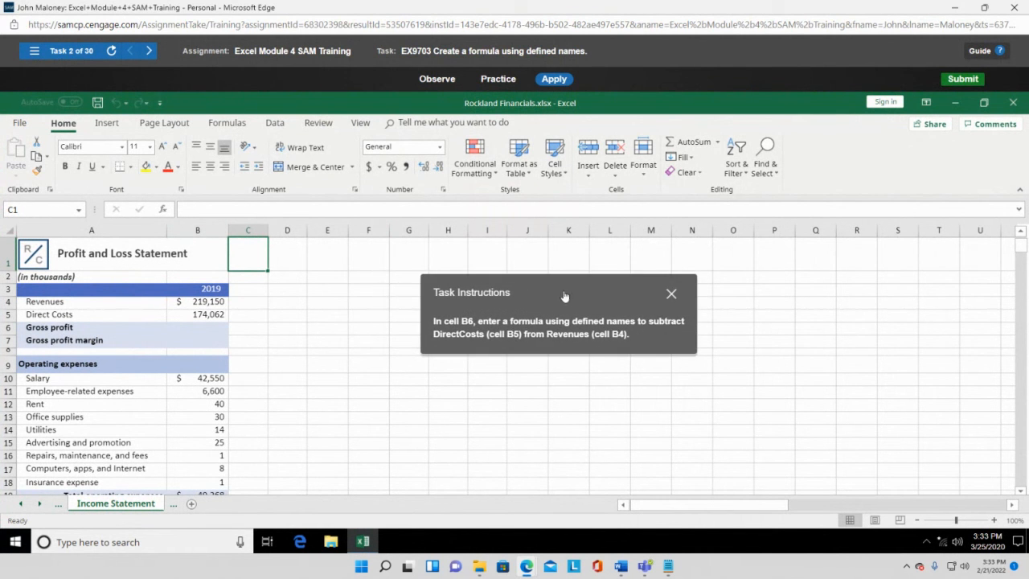
- Select Gross profit cell B6 and show the Formulas ribbon tab
left_click(211, 330)
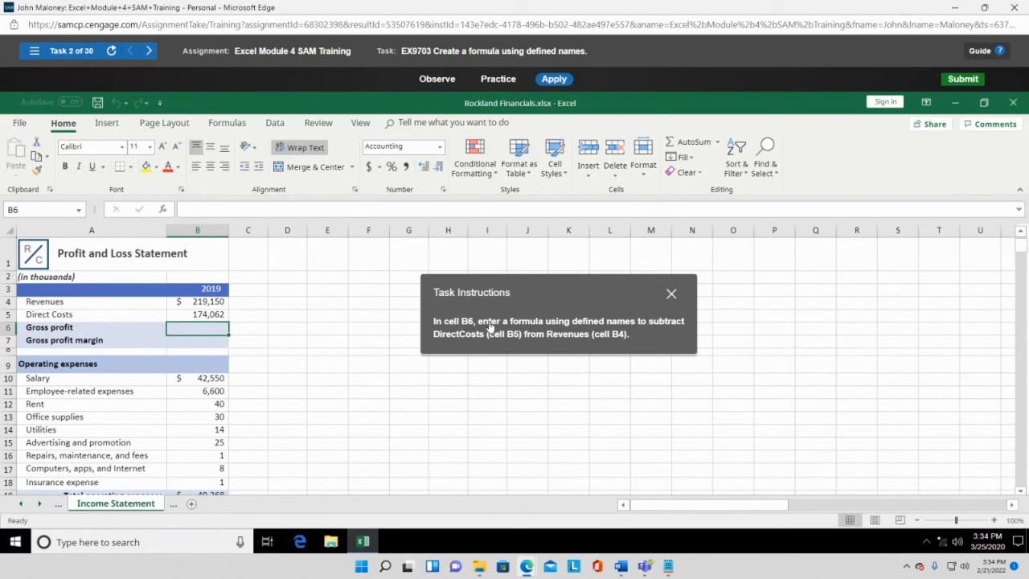
left_click(228, 124)
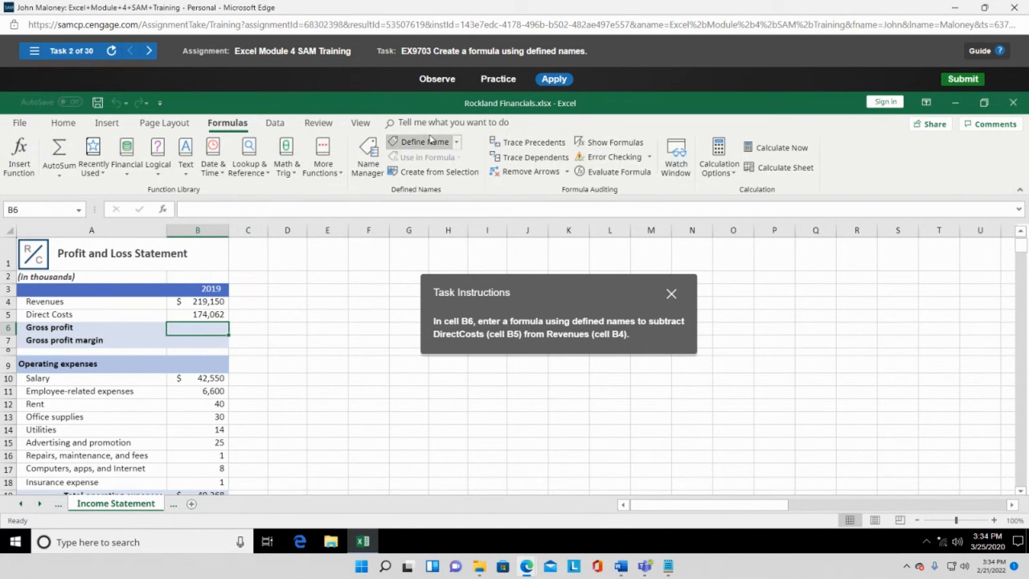
left_click(368, 161)
left_click_drag(557, 289, 935, 272)
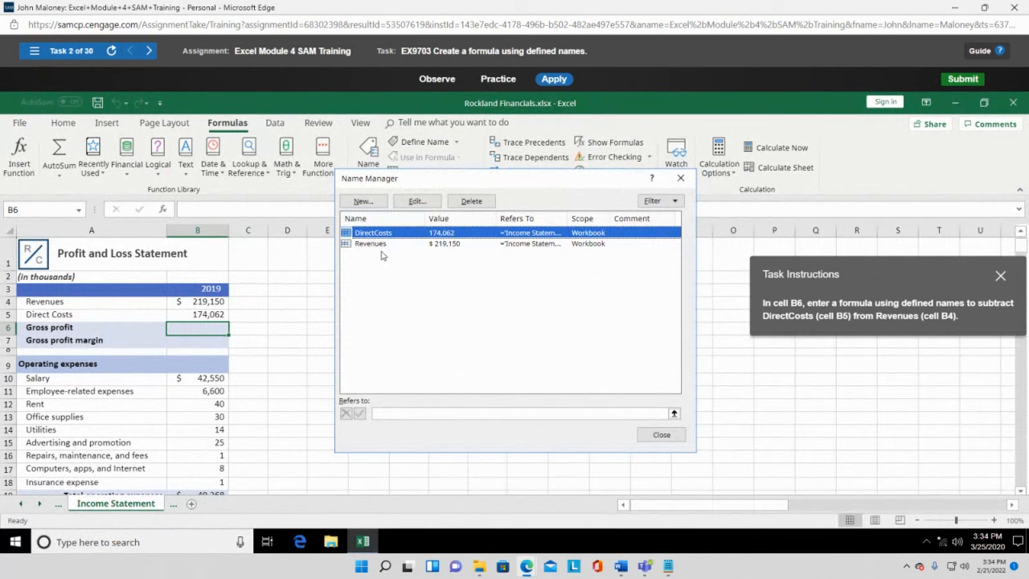
left_click(681, 178)
left_click_drag(914, 275, 549, 281)
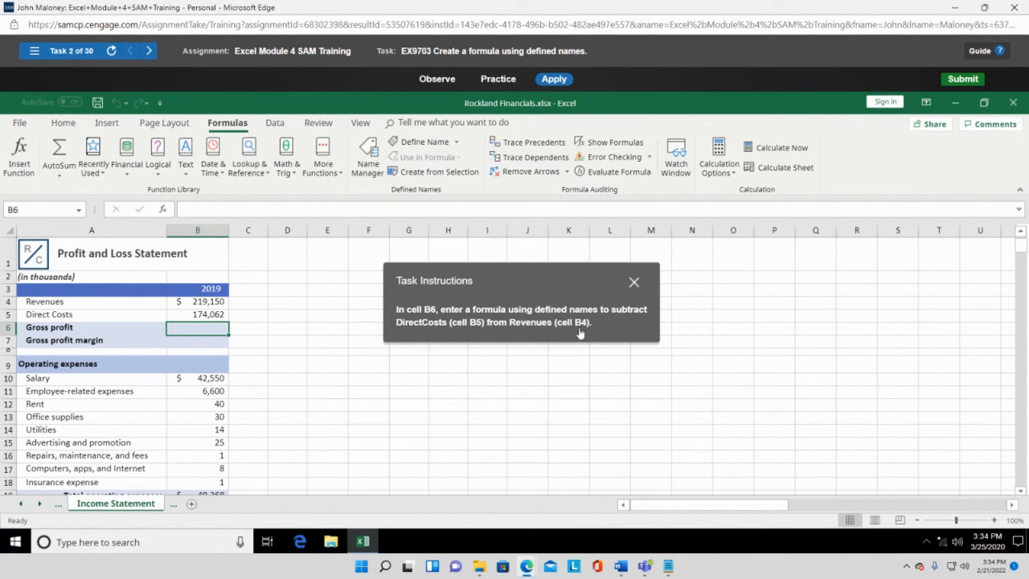
- Enter =Revenues-DirectCosts in B6 using the defined names from AutoComplete, giving $45,088
type("=")
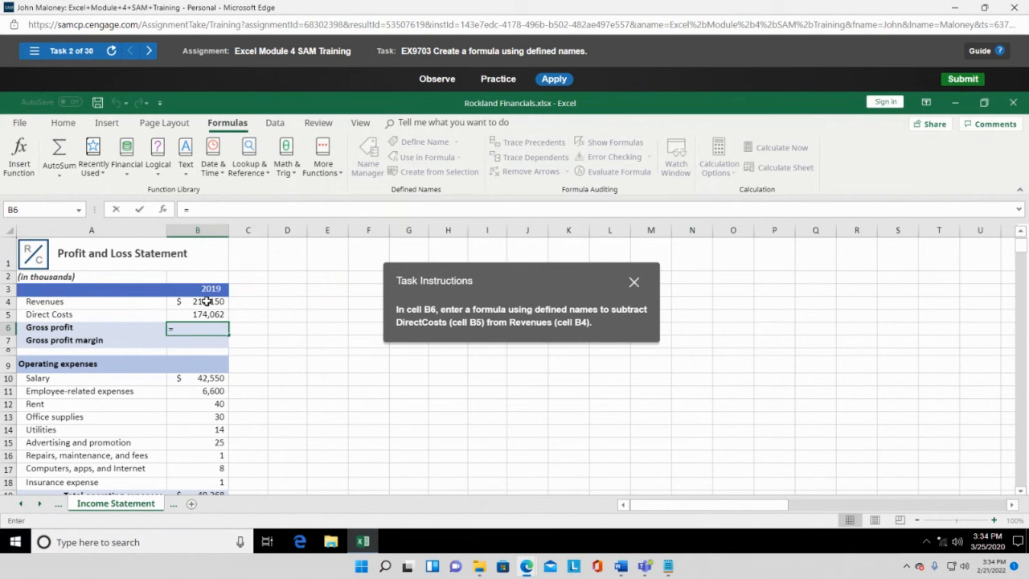
type("Reven")
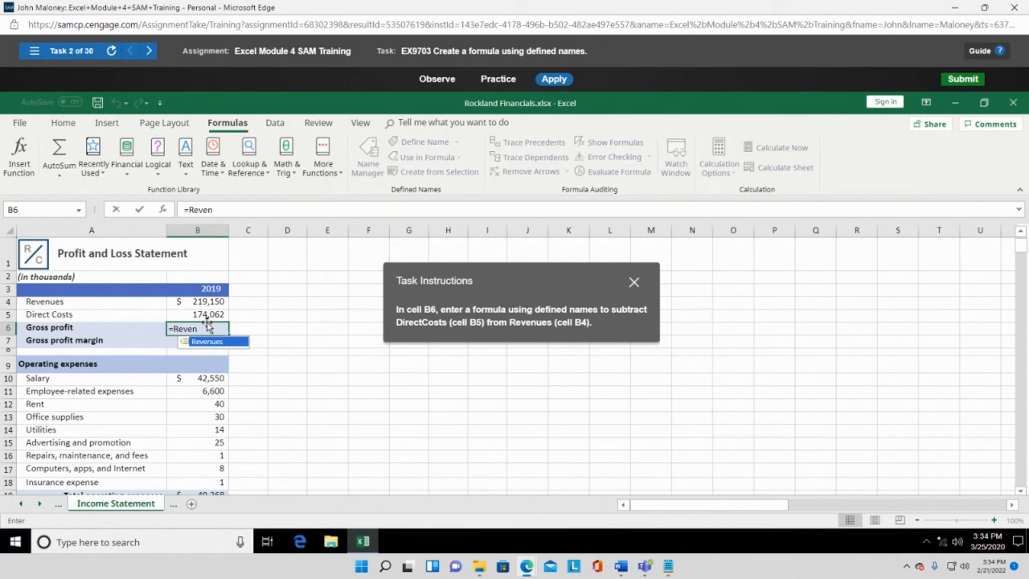
double_click(210, 342)
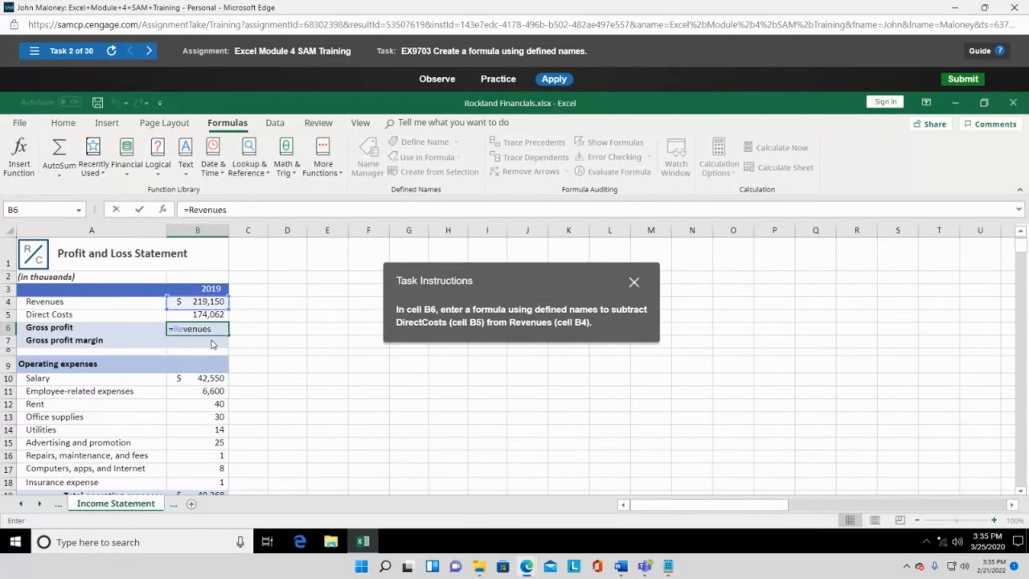
left_click(217, 327)
type("- Direct")
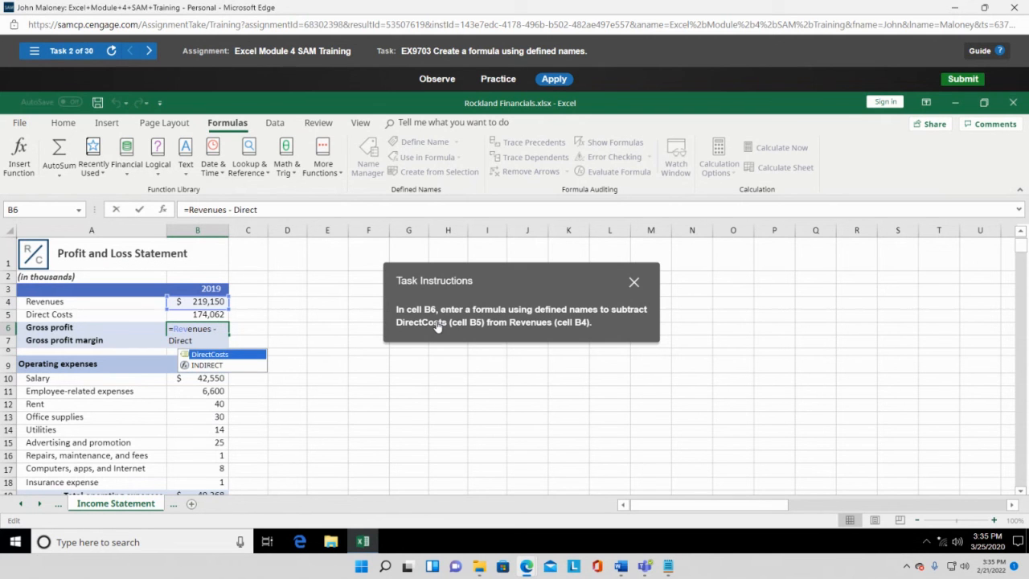
type("Co")
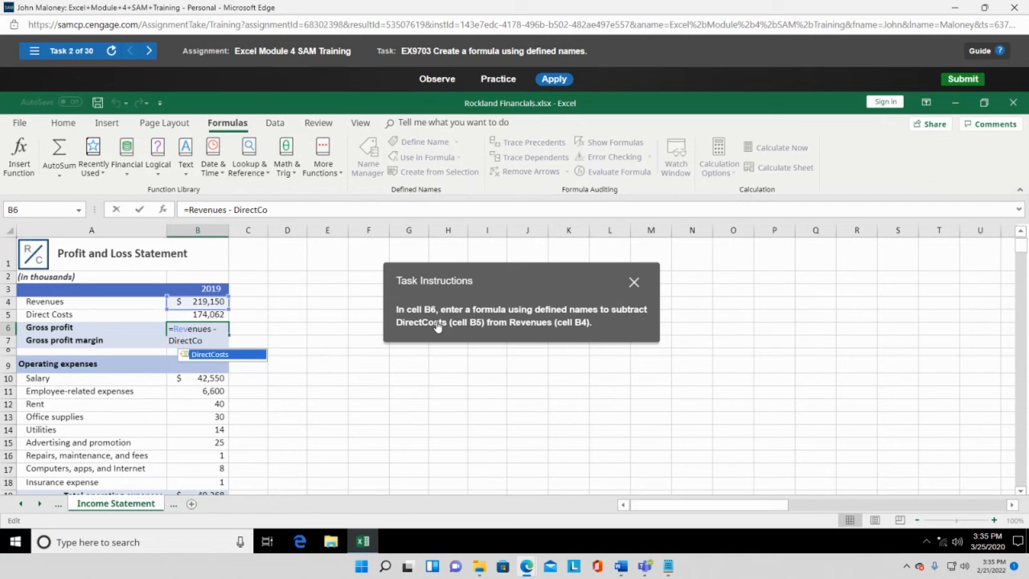
double_click(229, 356)
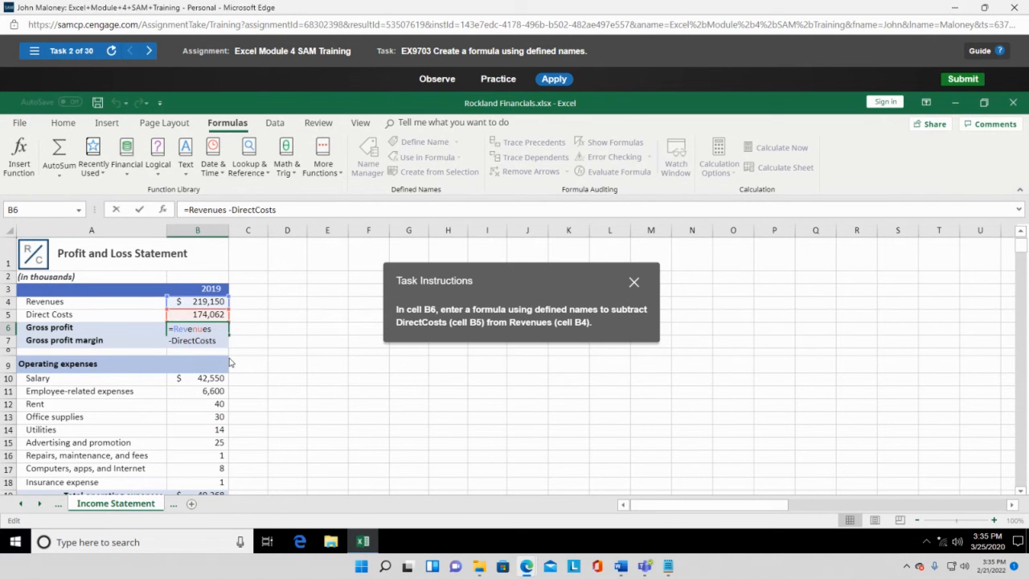
left_click(219, 340)
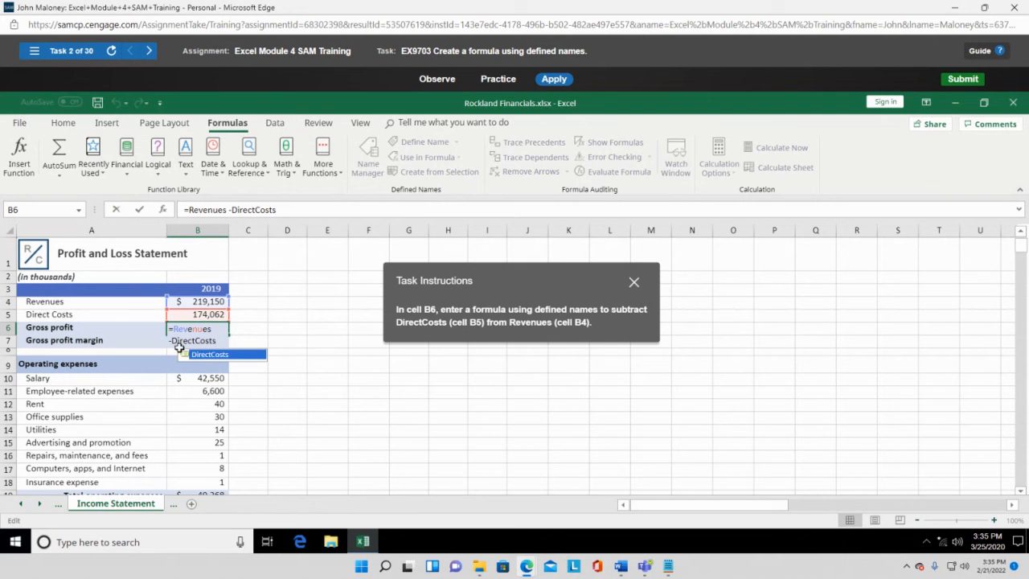
key("Return")
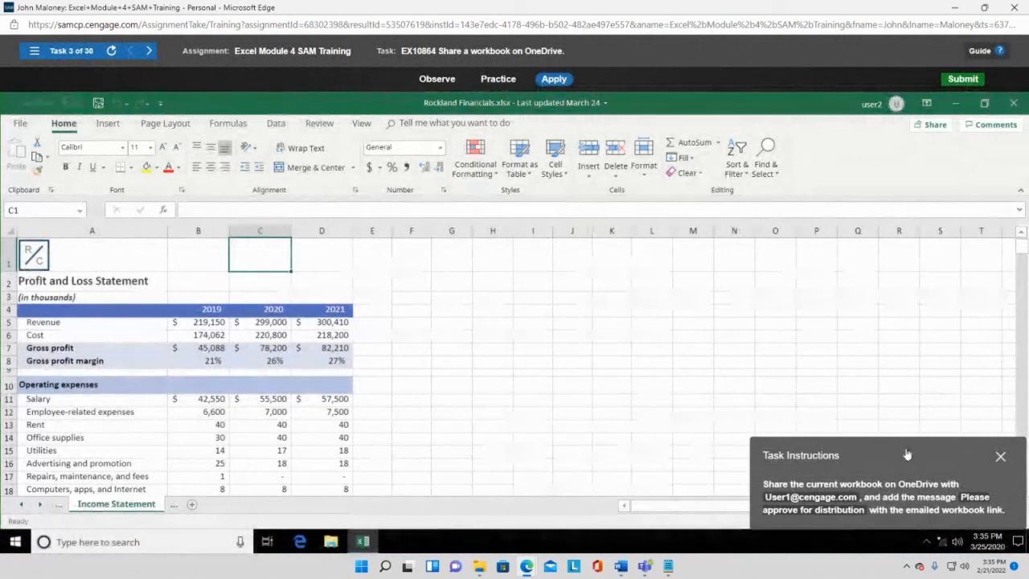
- Move the Task Instructions panel aside and open the File backstage Info page for Rockland Financials
left_click_drag(918, 451, 588, 273)
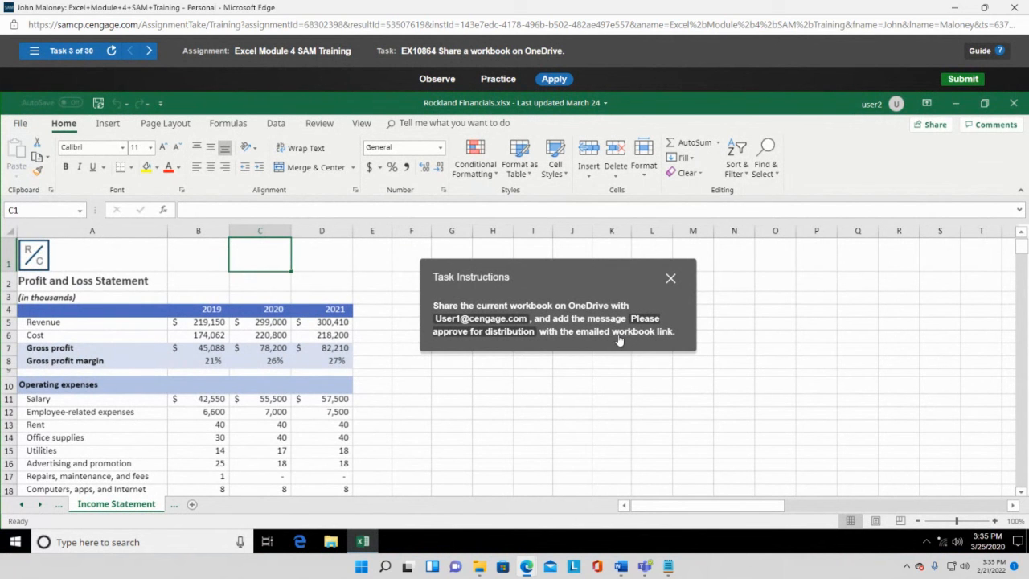
left_click_drag(595, 276, 635, 293)
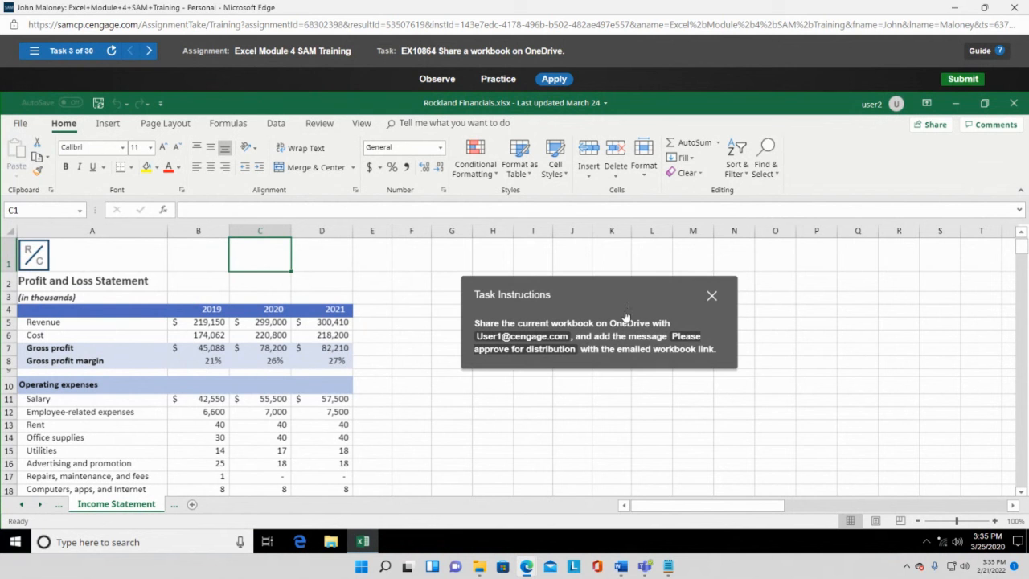
left_click(21, 125)
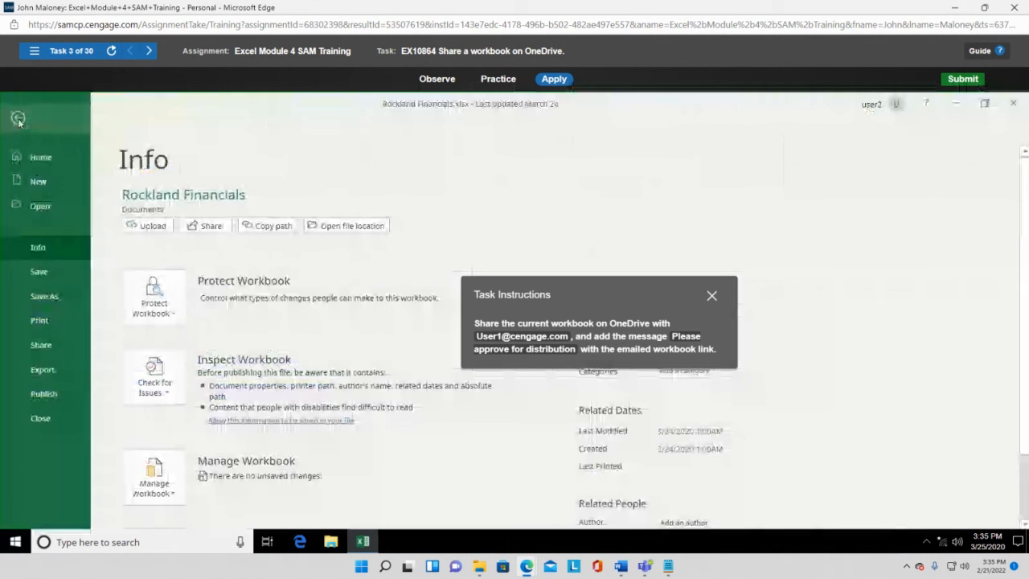
- Start sharing the workbook by link, restricting the link to specific people who can edit
left_click(41, 345)
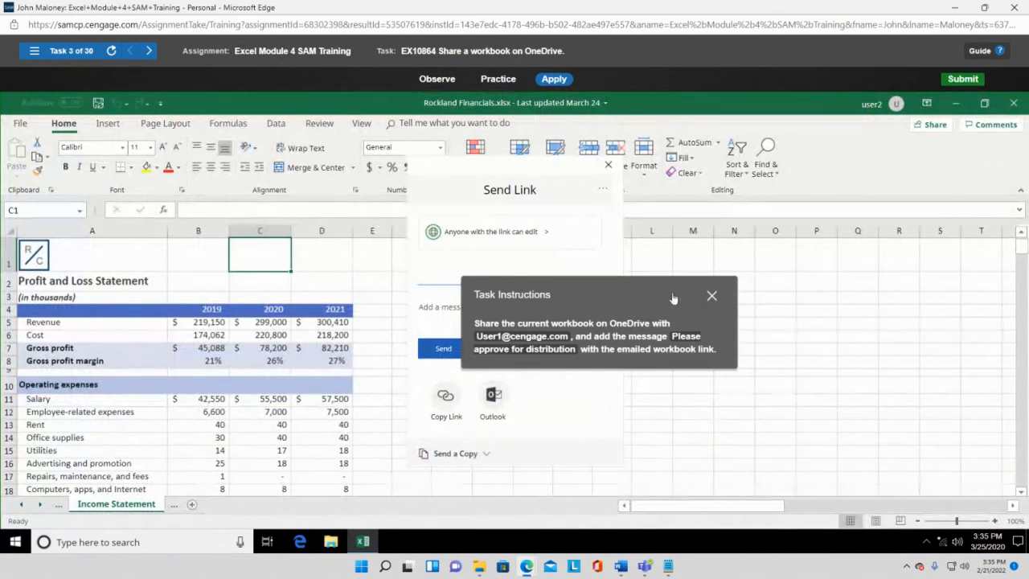
left_click_drag(608, 298, 800, 251)
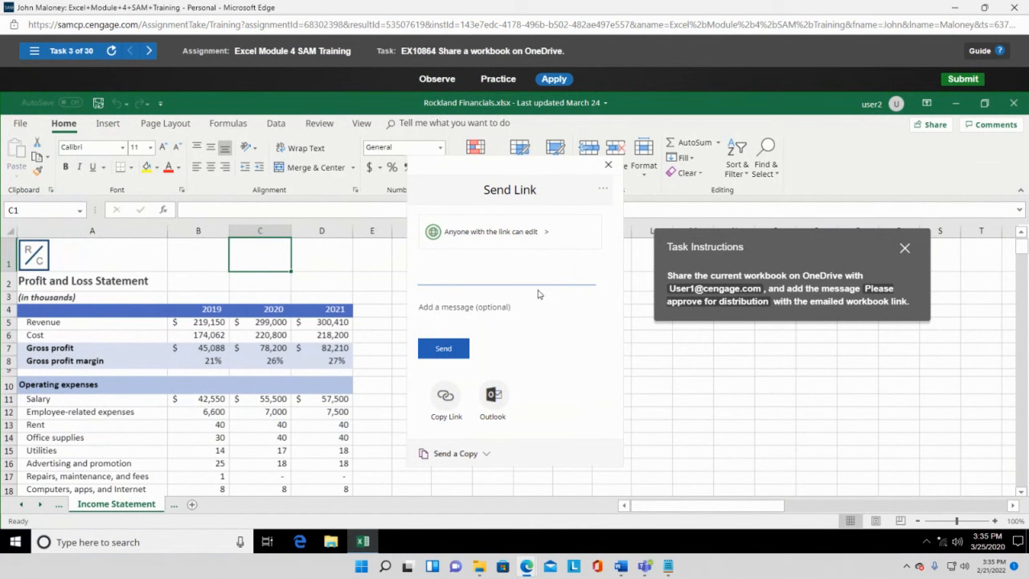
left_click(486, 239)
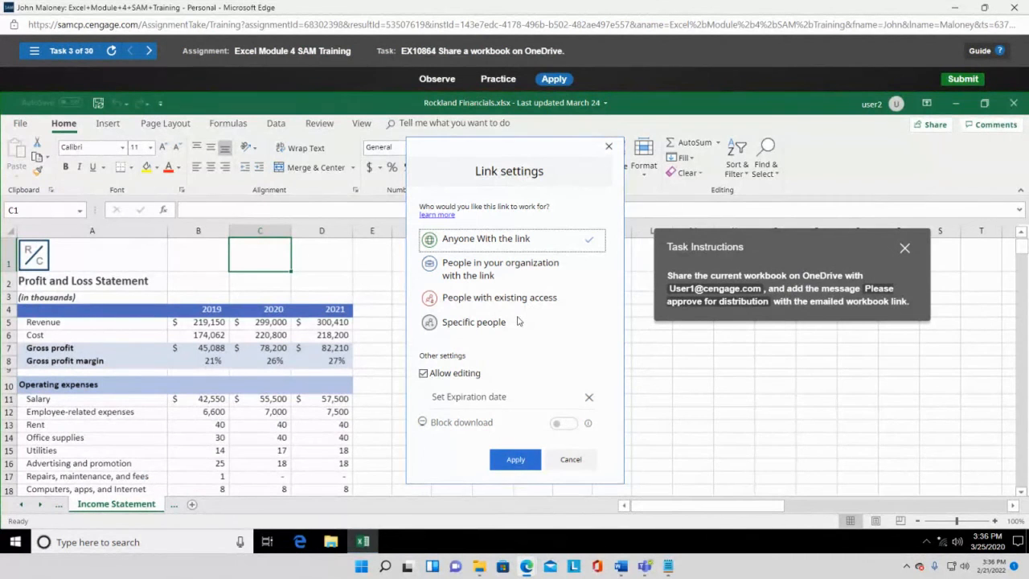
left_click(511, 462)
left_click(488, 323)
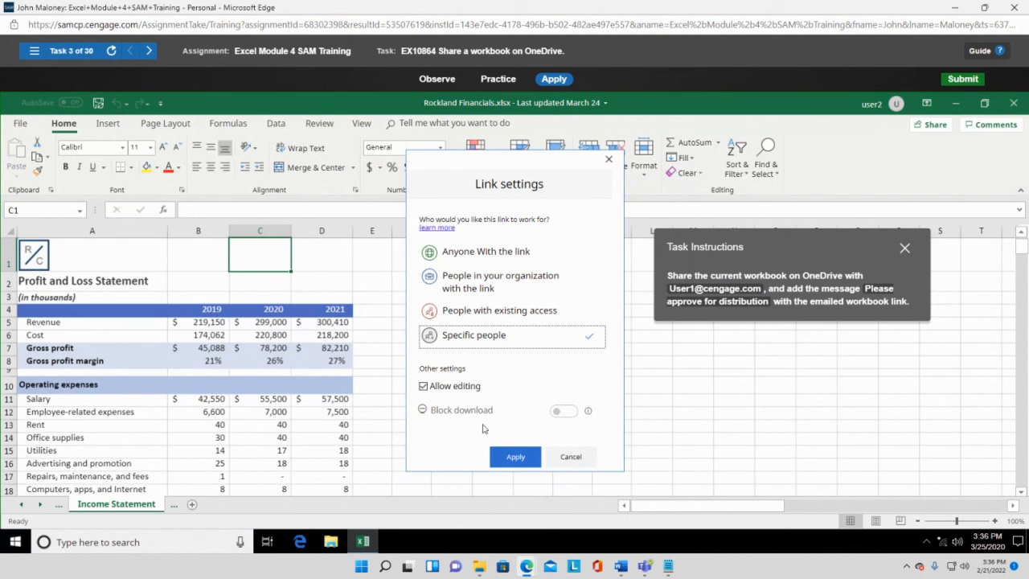
left_click(516, 456)
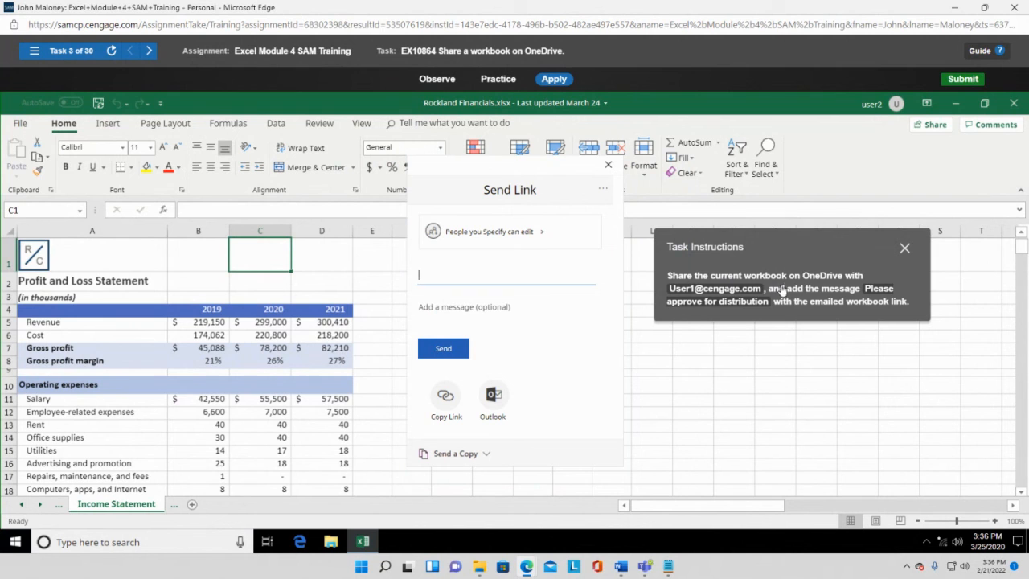
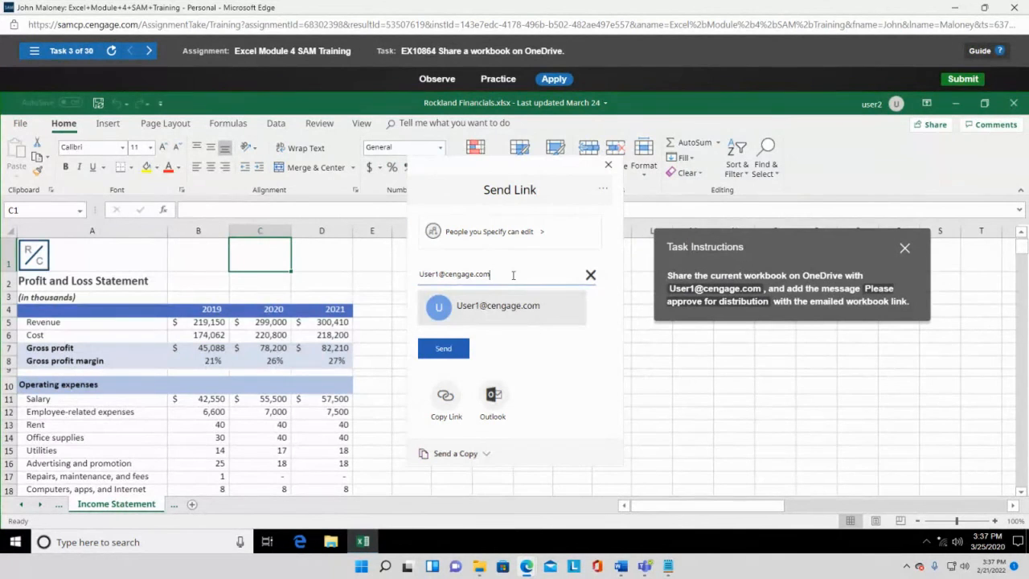
- Send the workbook link to the recipient's e-mail address with the message 'Please approve for distribution'
key("Return")
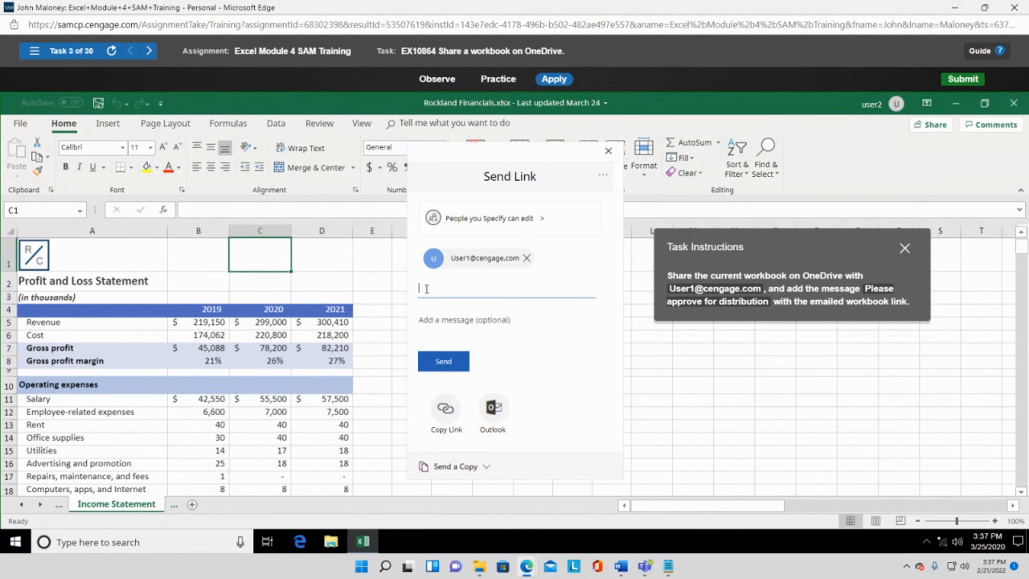
left_click(478, 321)
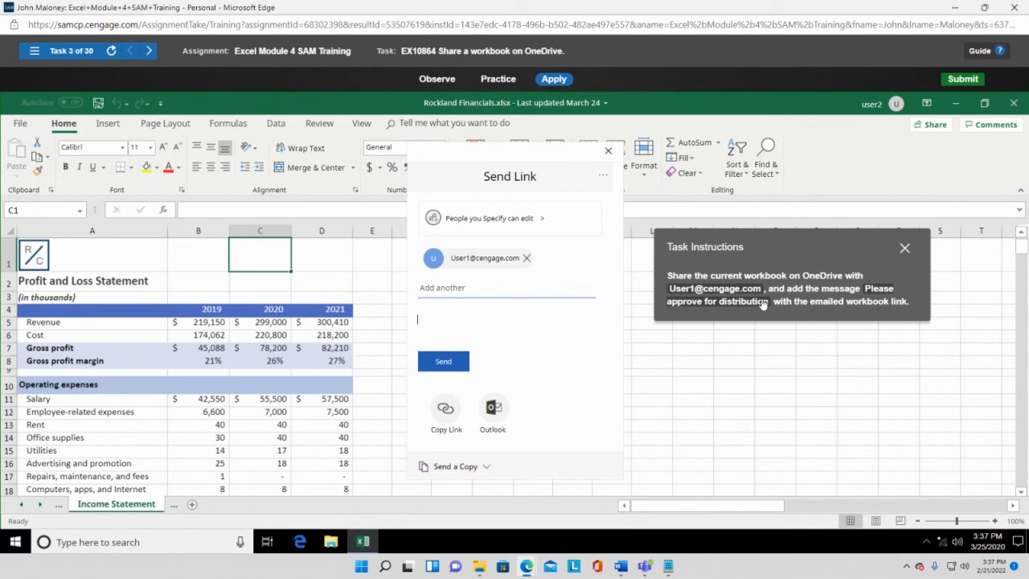
type("Please approve for distribution")
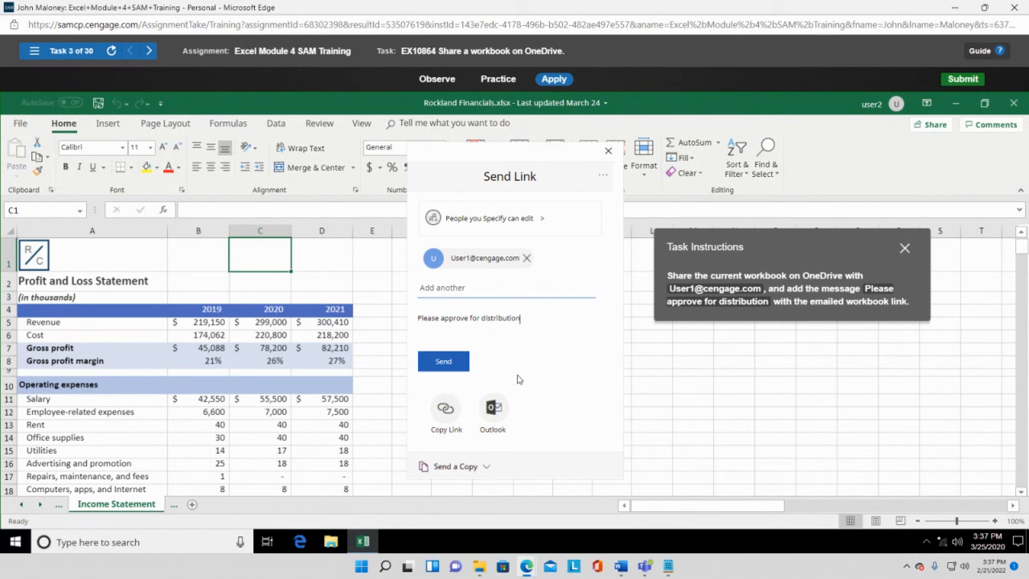
left_click(442, 363)
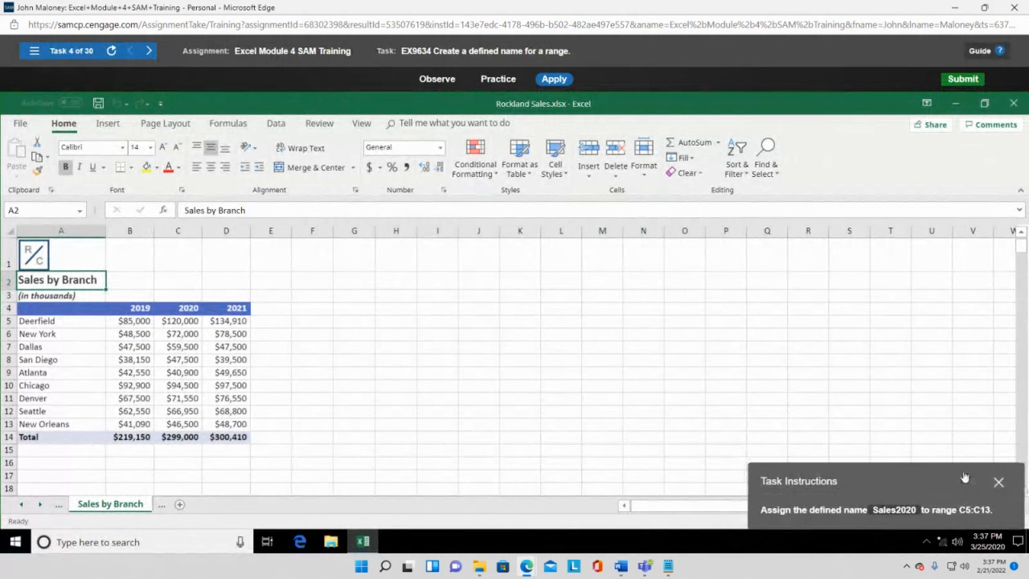
- Centre the Task Instructions panel and bring up the Formulas ribbon with the defined-name tools
left_click_drag(976, 481, 691, 280)
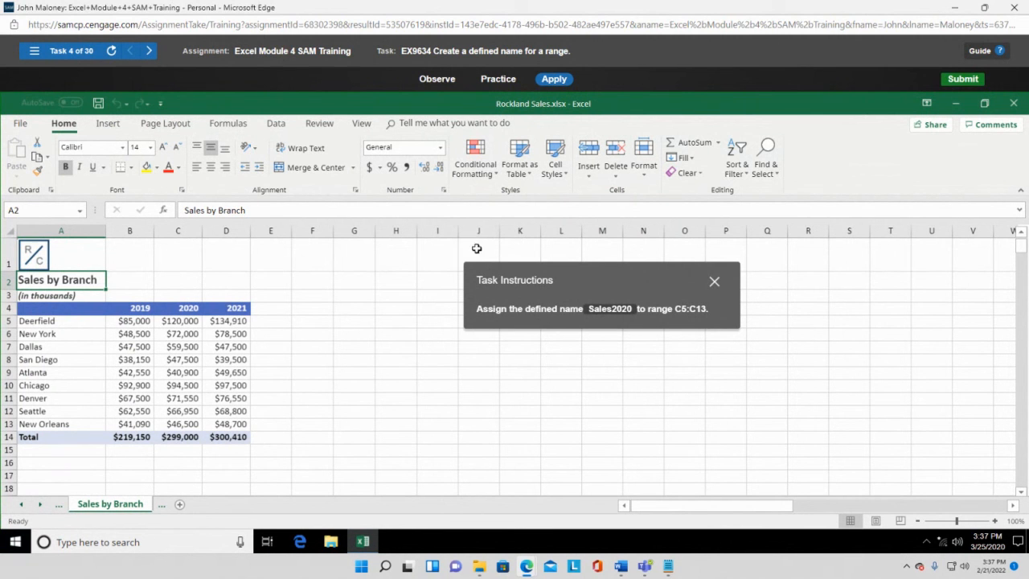
left_click(225, 124)
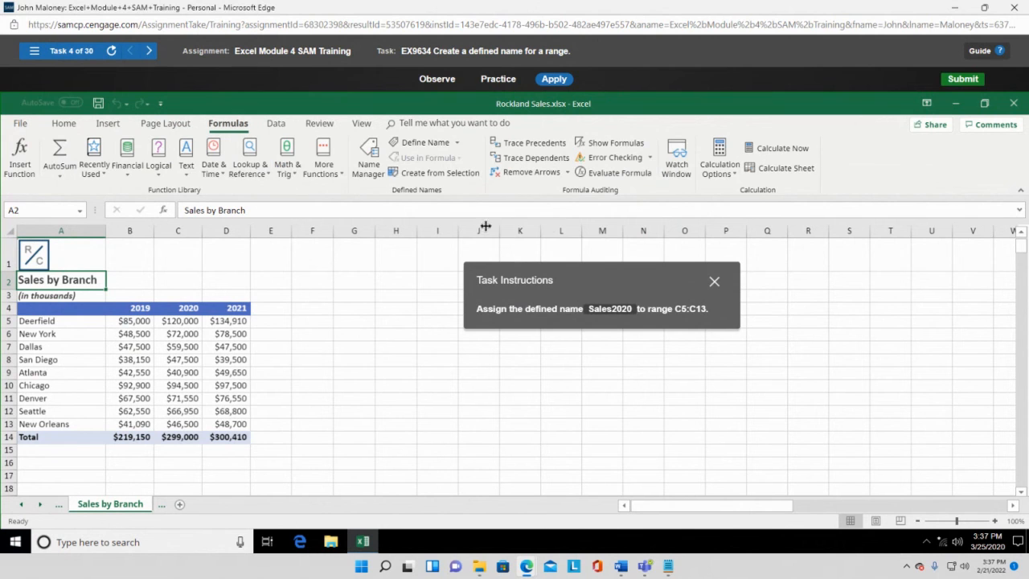
left_click_drag(589, 277, 637, 287)
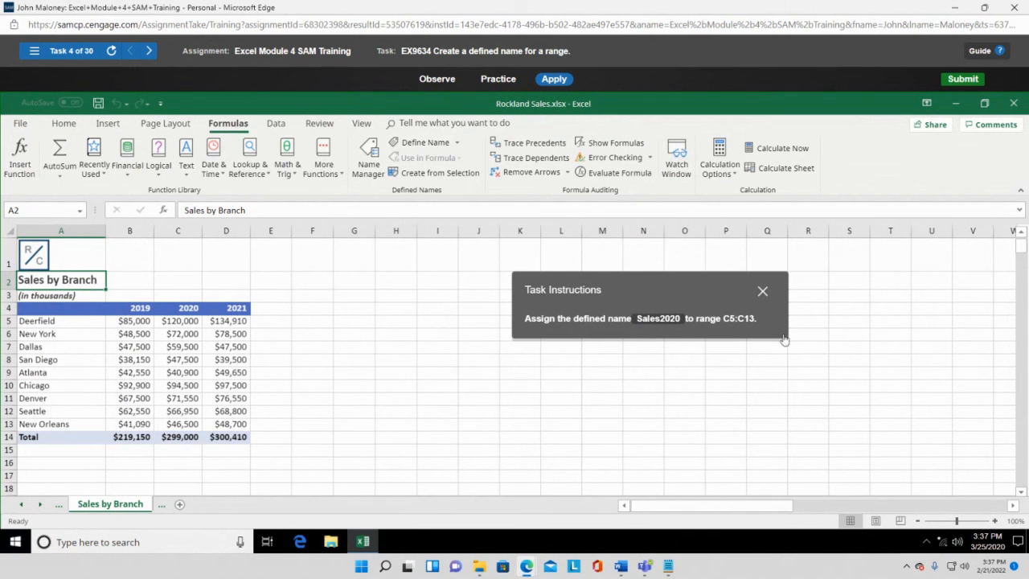
- Select the 2020 sales in C5:C13 and open the New Name dialog for that range
left_click(183, 321)
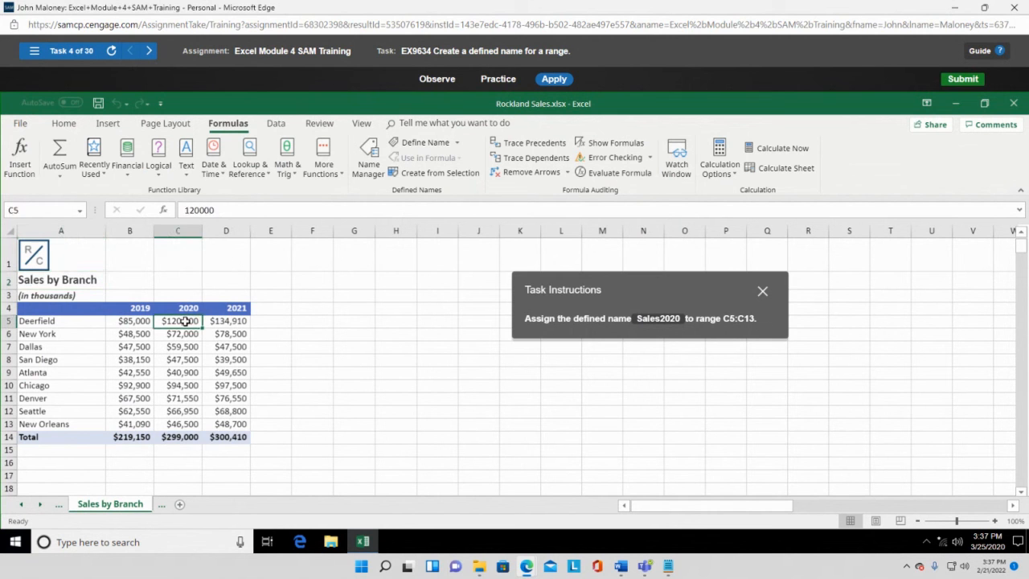
left_click_drag(183, 321, 180, 424)
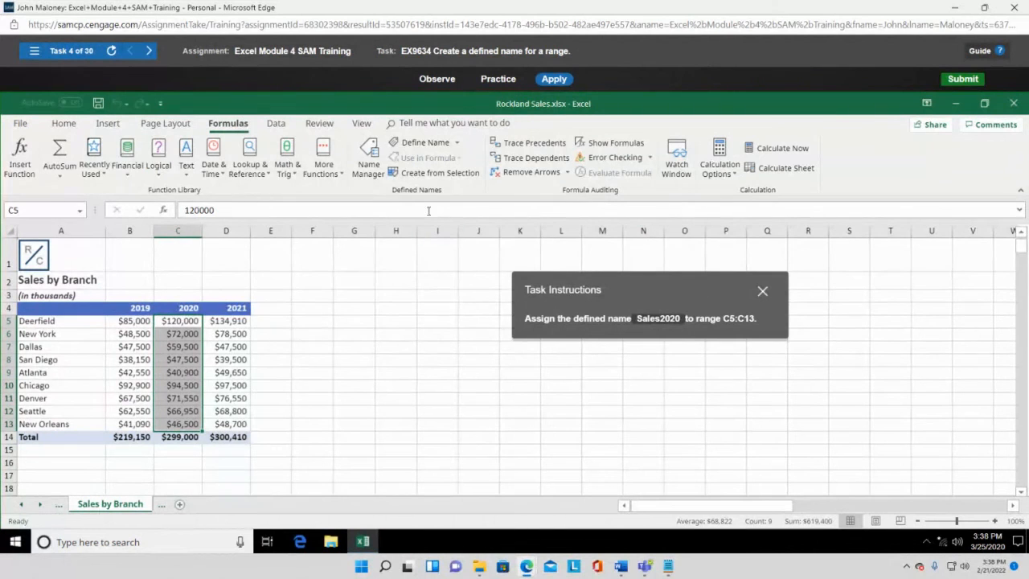
left_click(458, 143)
left_click(434, 159)
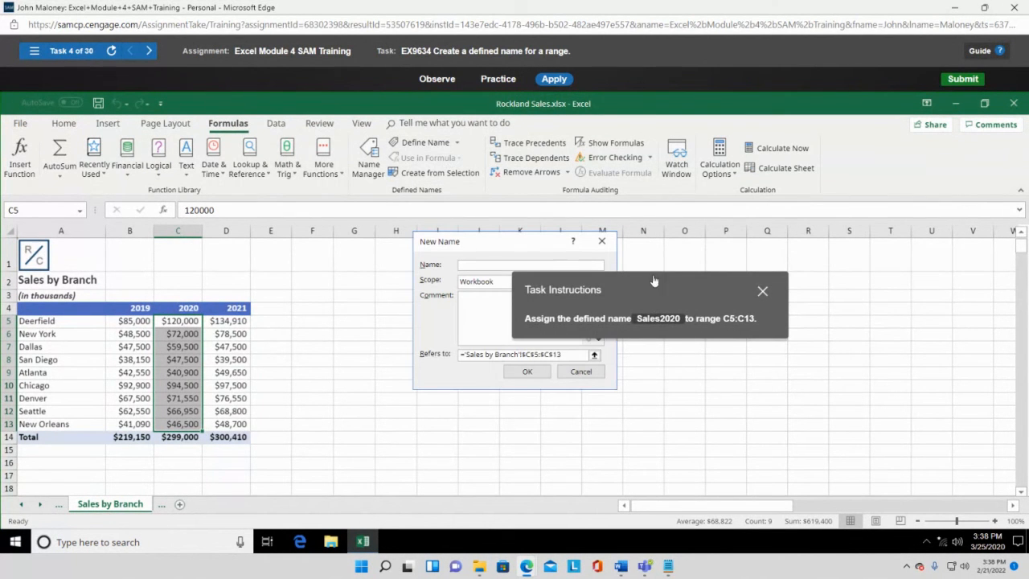
left_click_drag(701, 285, 855, 315)
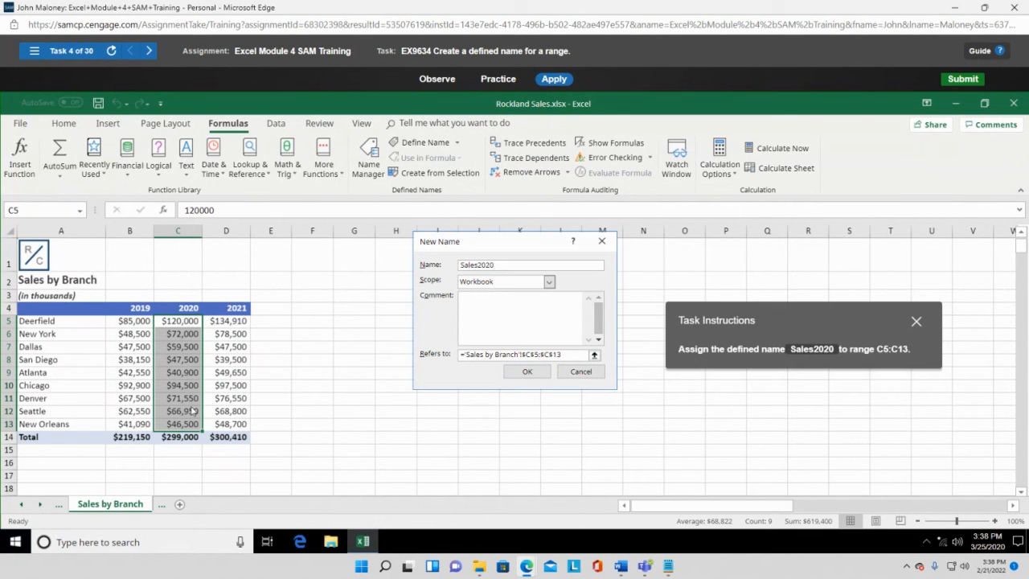
- Confirm Sales2020 as the defined name for the range C5:C13
left_click(526, 372)
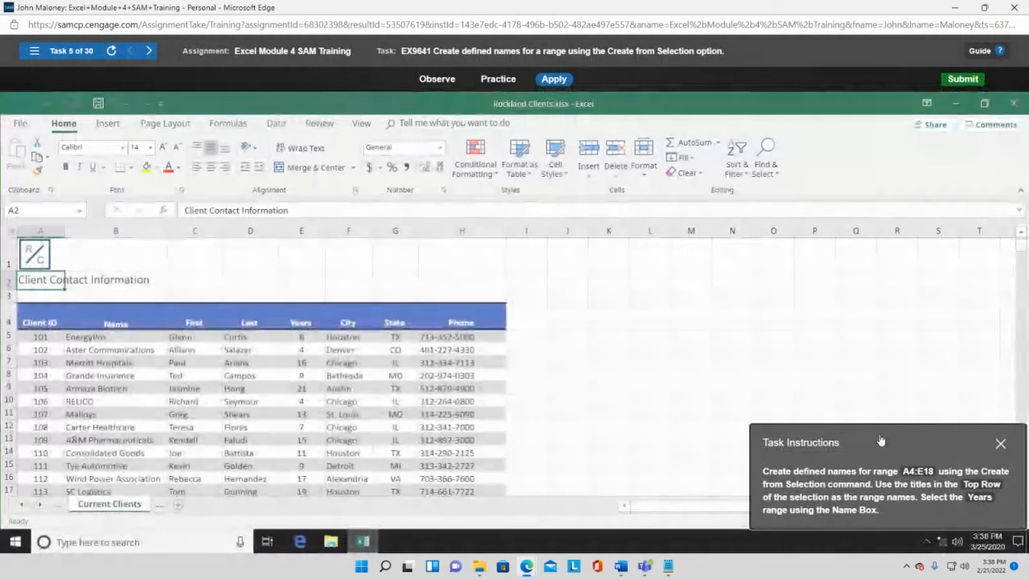
- Move the instructions panel aside and select the client table A4:E18, Client ID through Years
left_click_drag(880, 442, 647, 261)
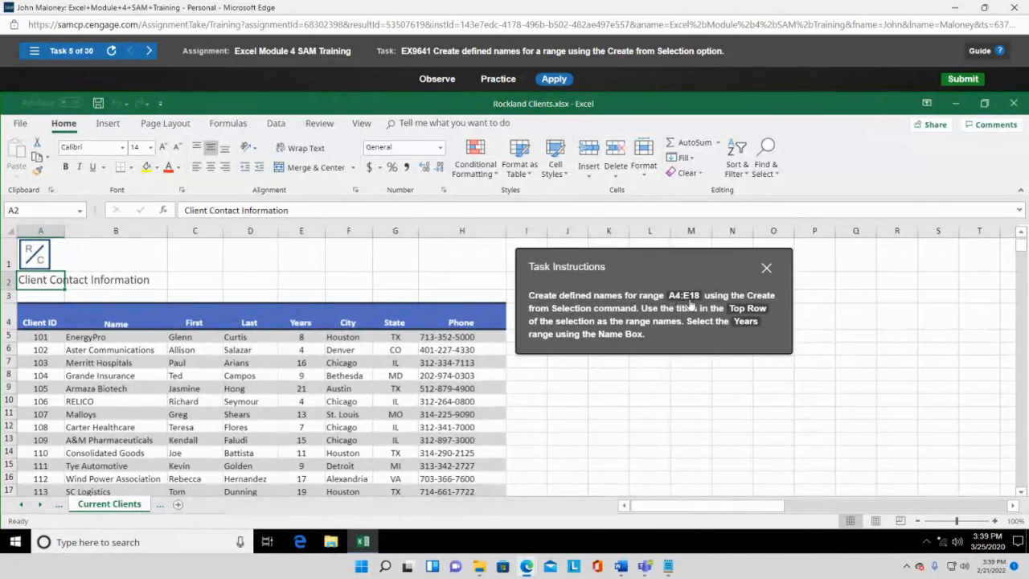
left_click_drag(701, 269, 750, 295)
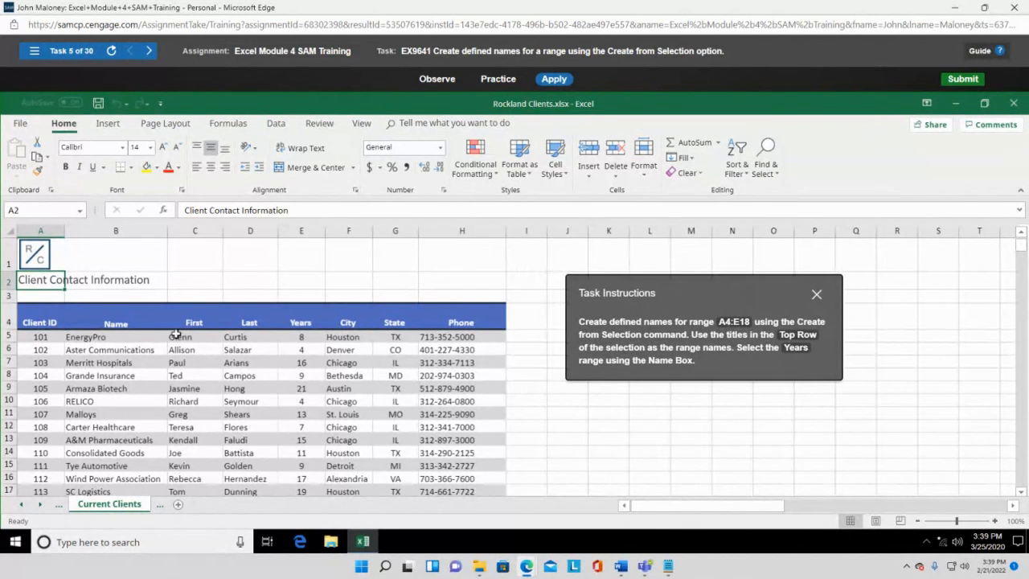
left_click(29, 307)
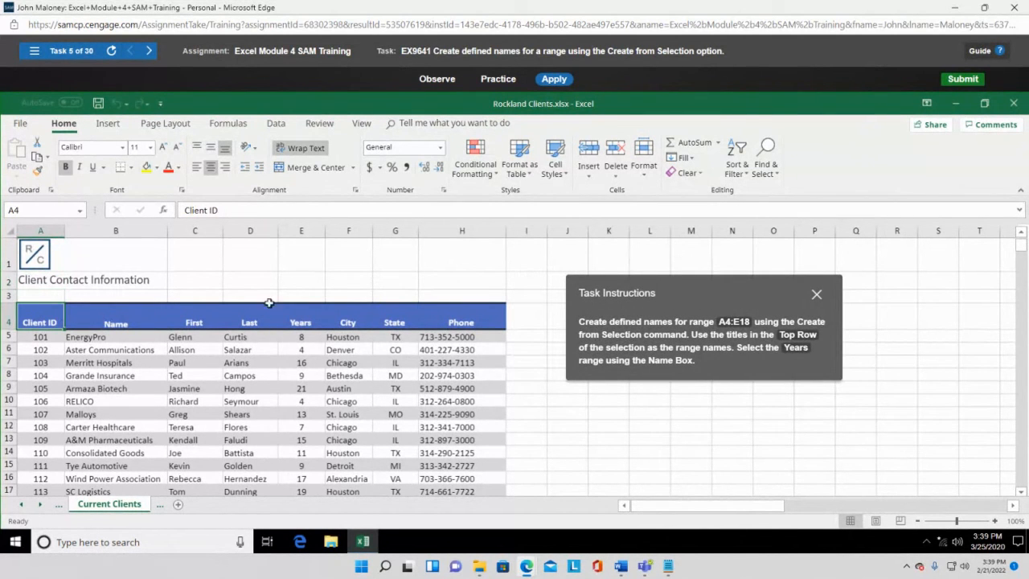
left_click_drag(37, 322, 298, 316)
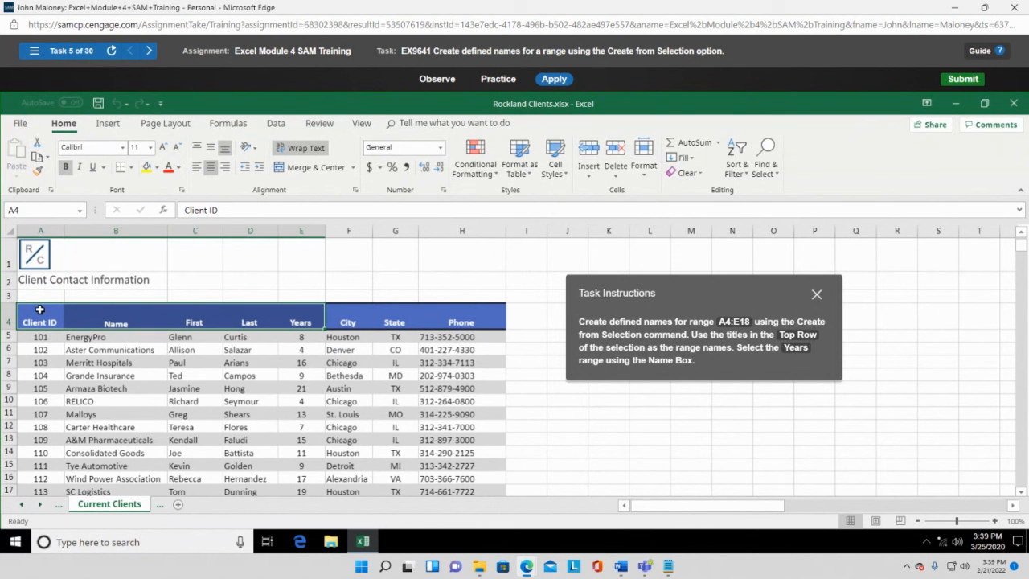
left_click_drag(38, 312, 301, 454)
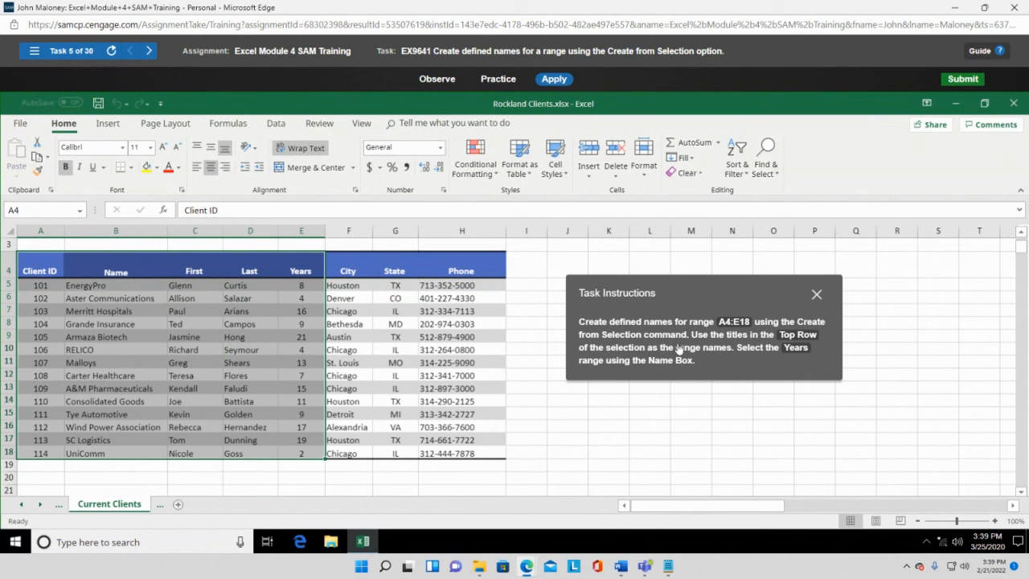
- Create names from the top-row headers of A4:E18, then select the Years range via the Name Box
left_click(229, 125)
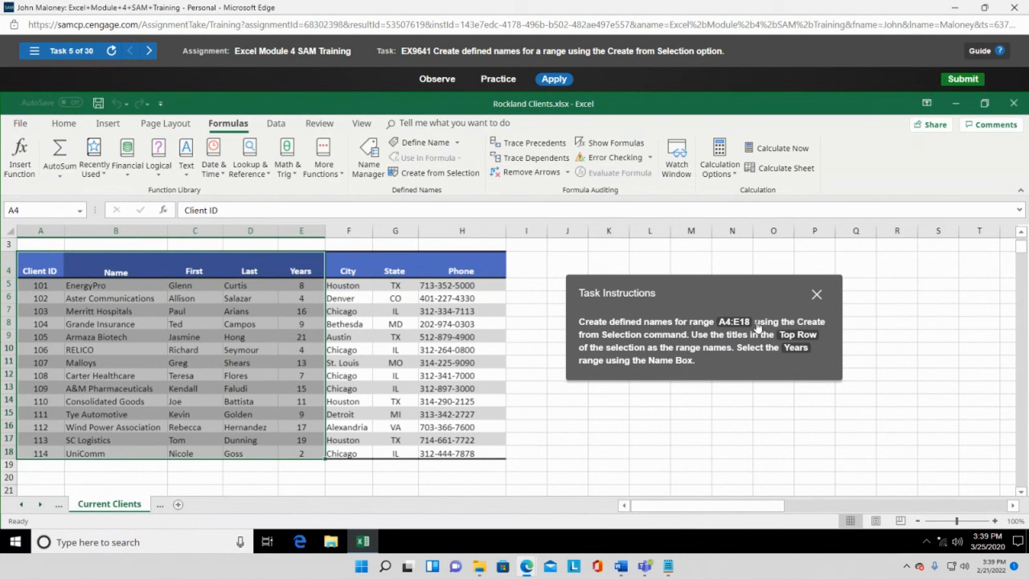
left_click(438, 173)
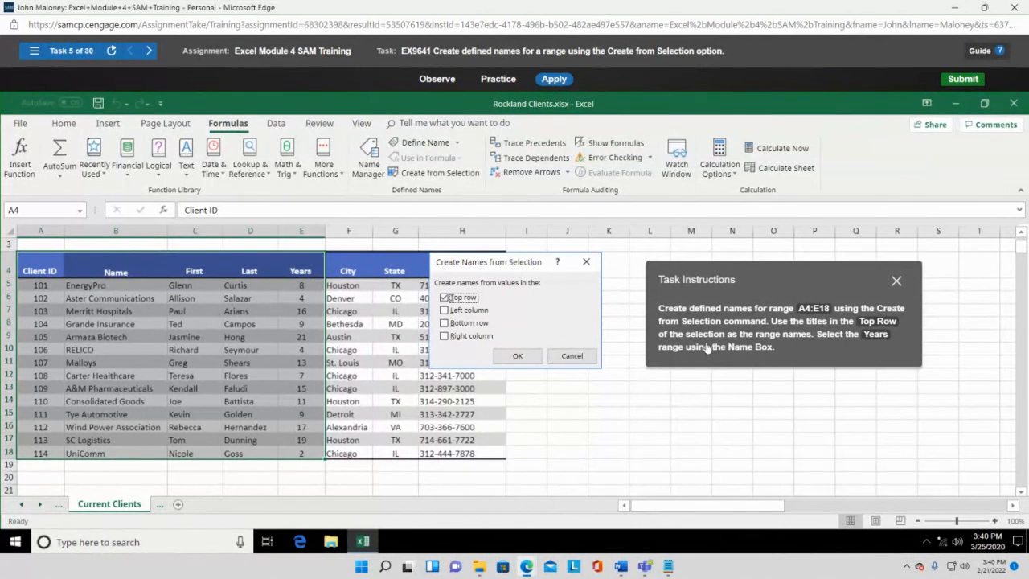
left_click(518, 355)
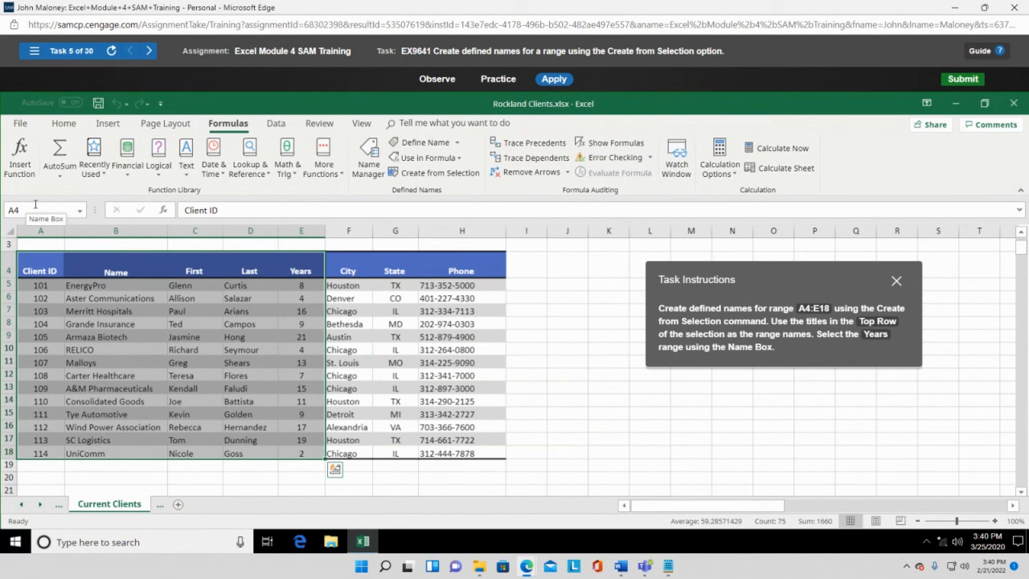
left_click(80, 212)
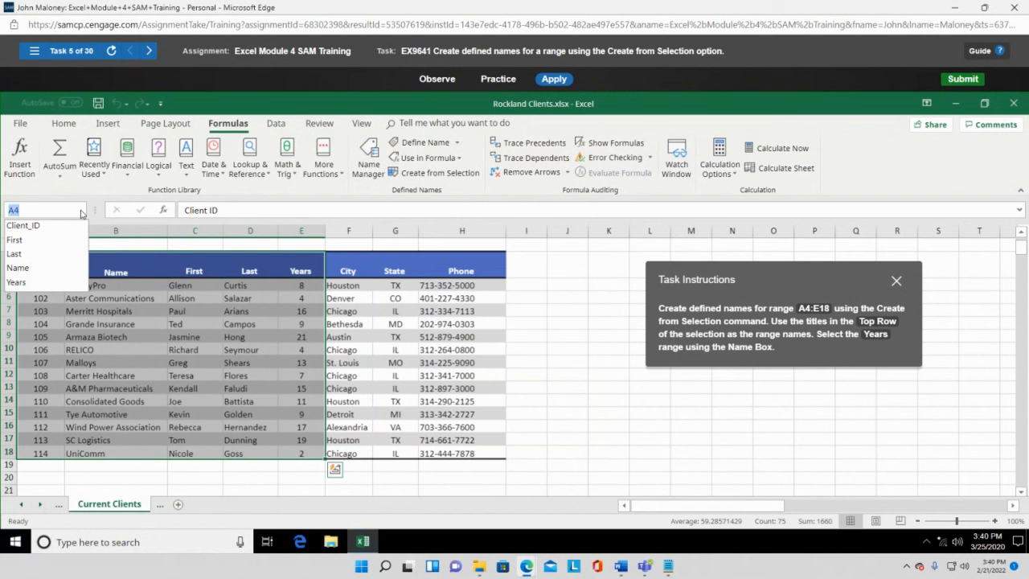
left_click(27, 283)
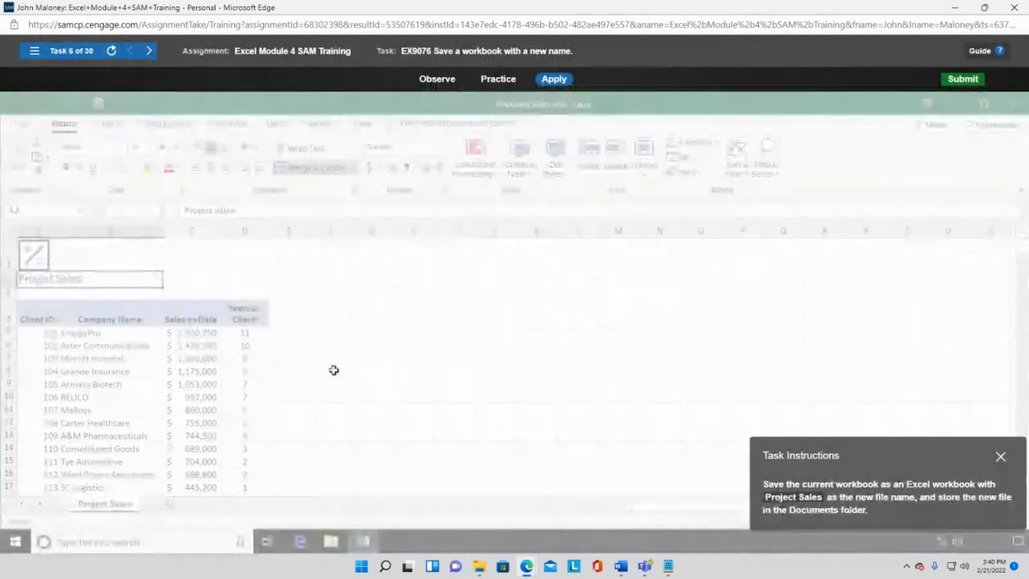
- Save the workbook to the Documents folder under the new name 'Project Sales'
left_click_drag(860, 453, 575, 266)
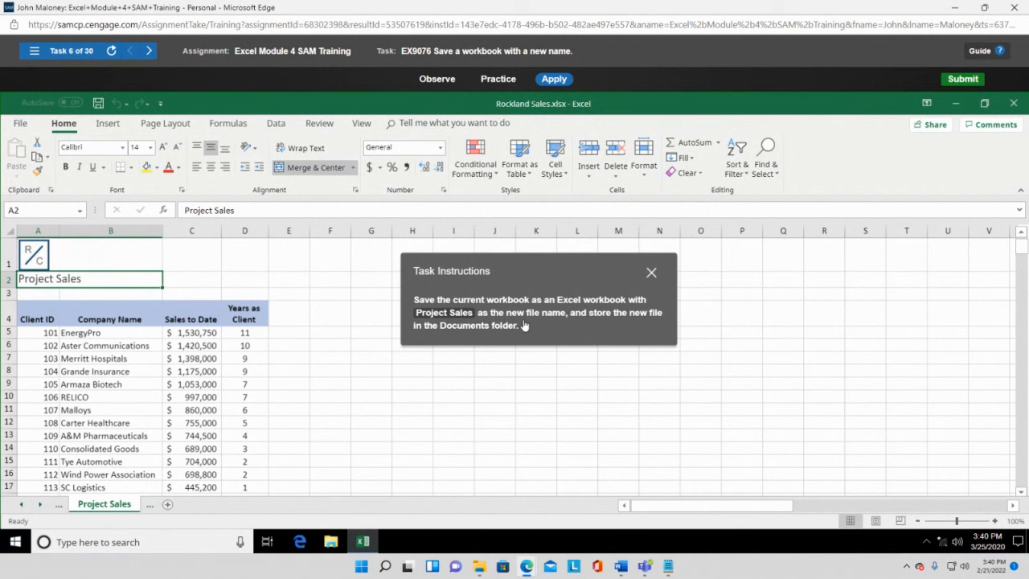
left_click(21, 124)
left_click(44, 296)
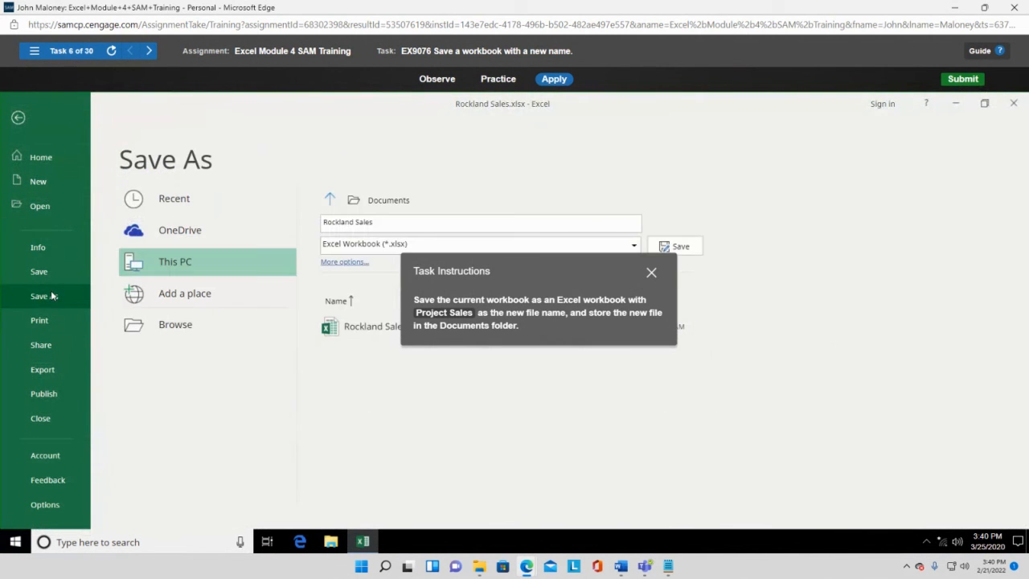
left_click_drag(593, 281, 706, 216)
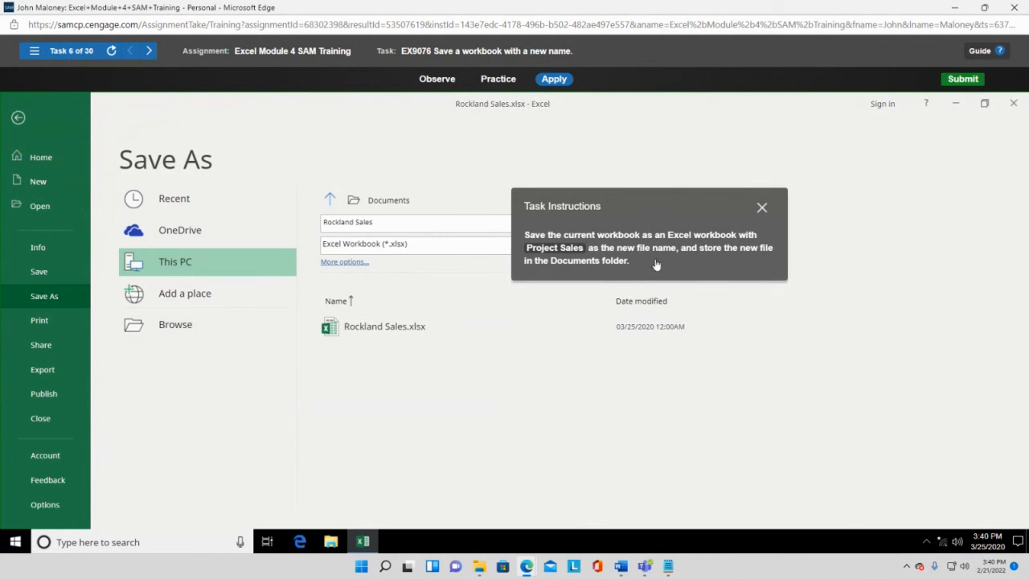
double_click(185, 265)
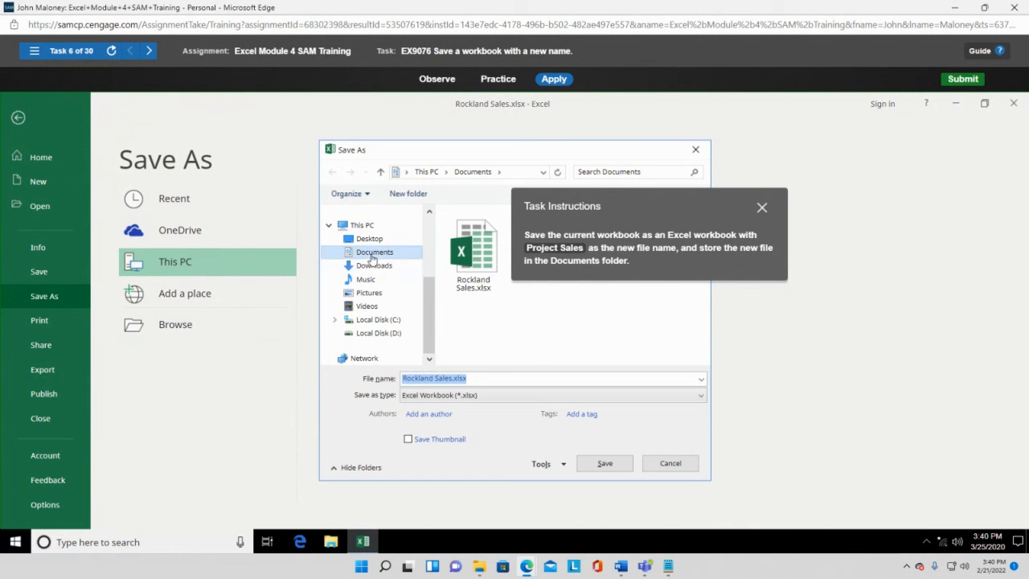
left_click(371, 256)
left_click_drag(650, 206, 669, 256)
left_click_drag(553, 158, 373, 140)
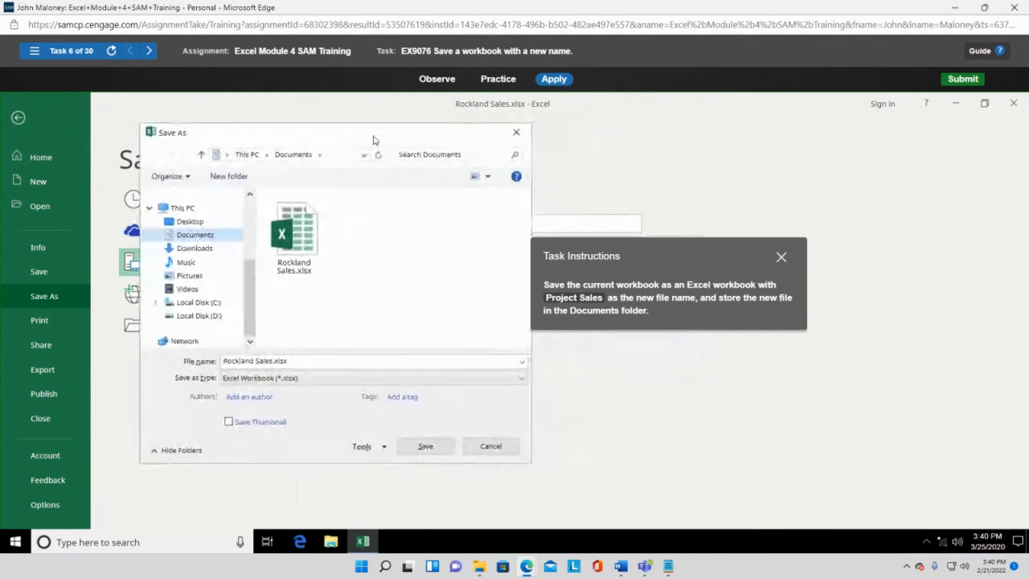
left_click_drag(648, 255, 696, 171)
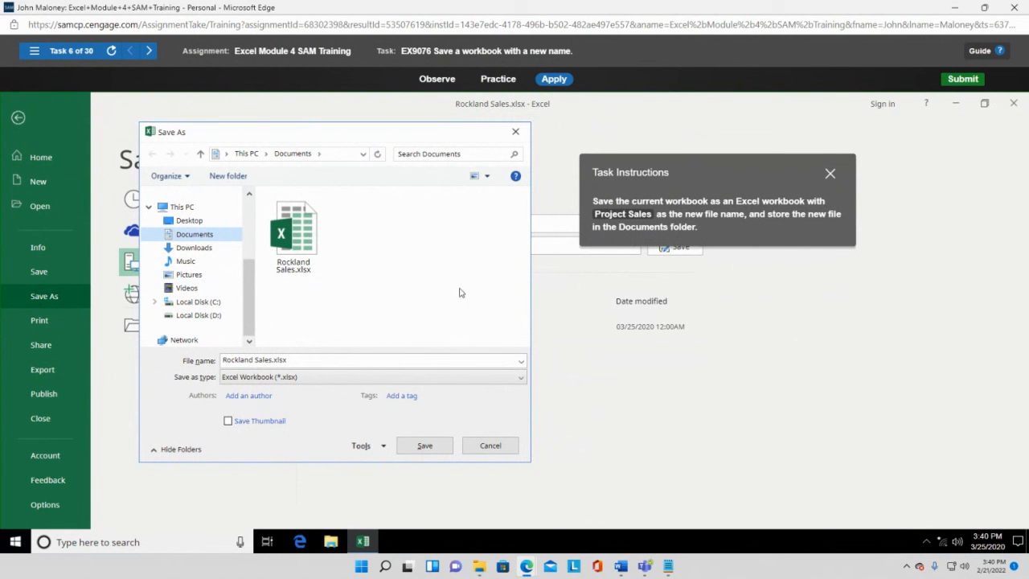
left_click_drag(295, 367, 98, 344)
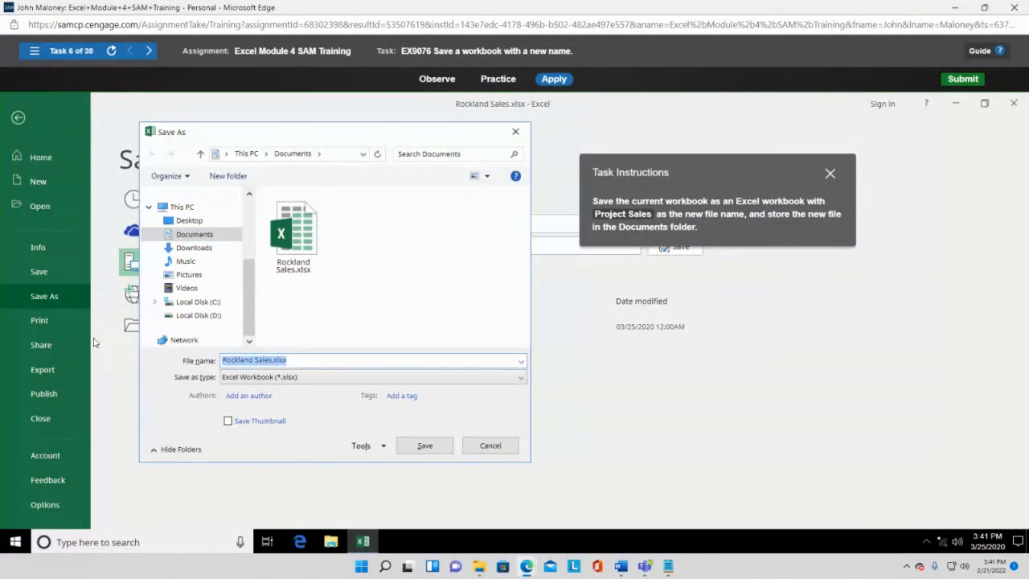
type("Project Sales")
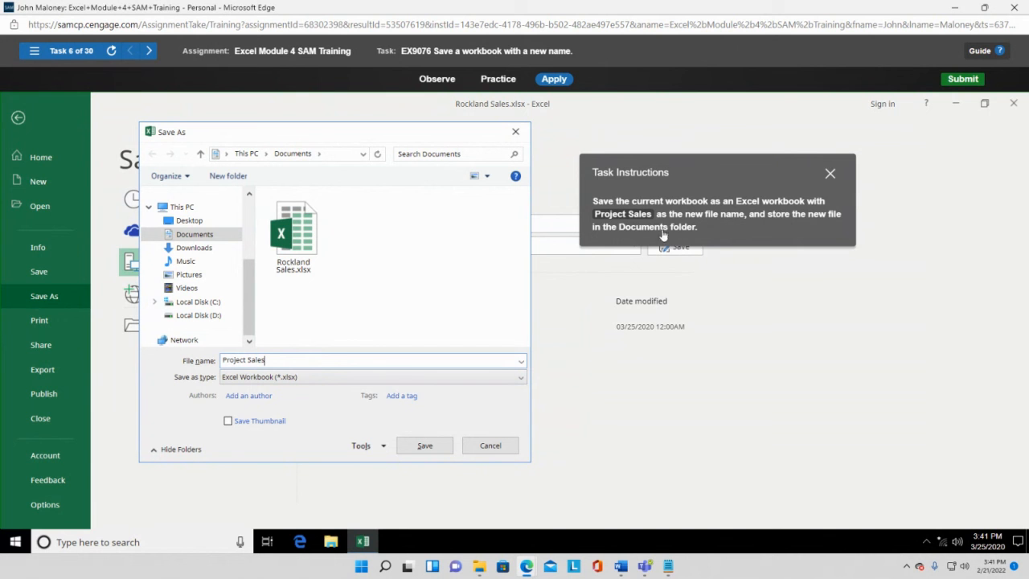
left_click(424, 447)
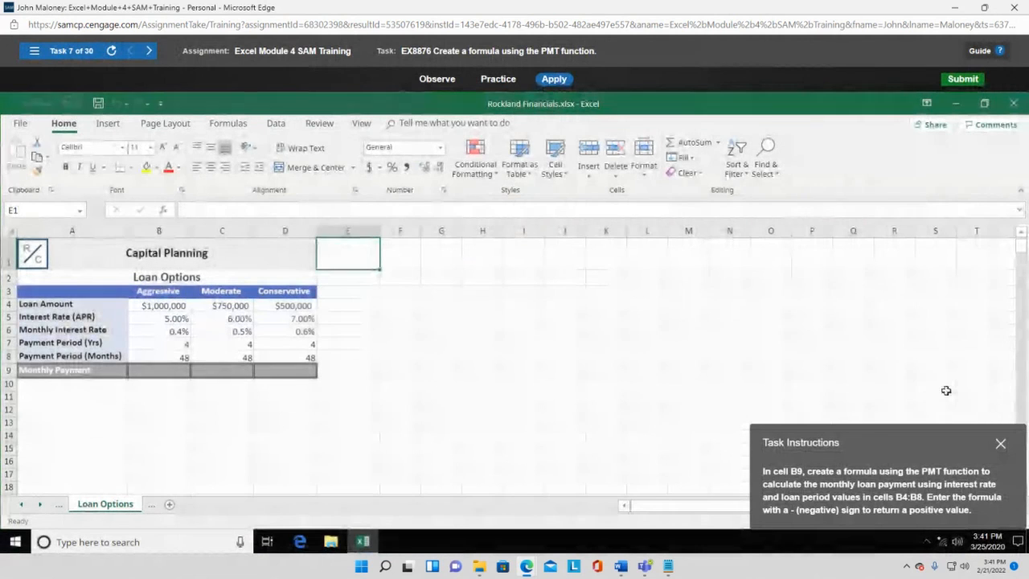
- Build =-pmt(B6,B8,B4) in B9 using B6 rate, B8 periods and B4 loan amount
left_click_drag(917, 451, 613, 234)
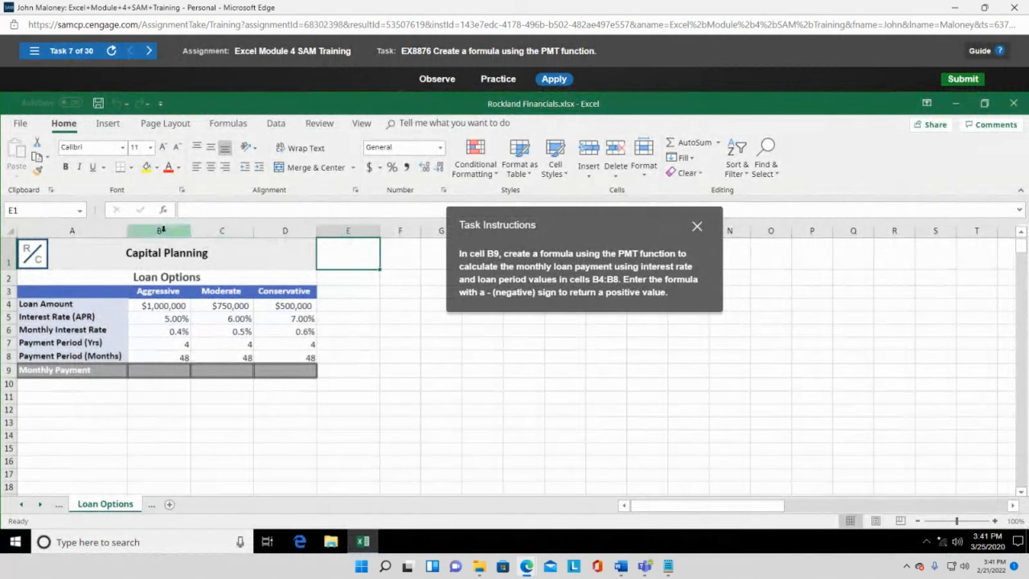
left_click(159, 369)
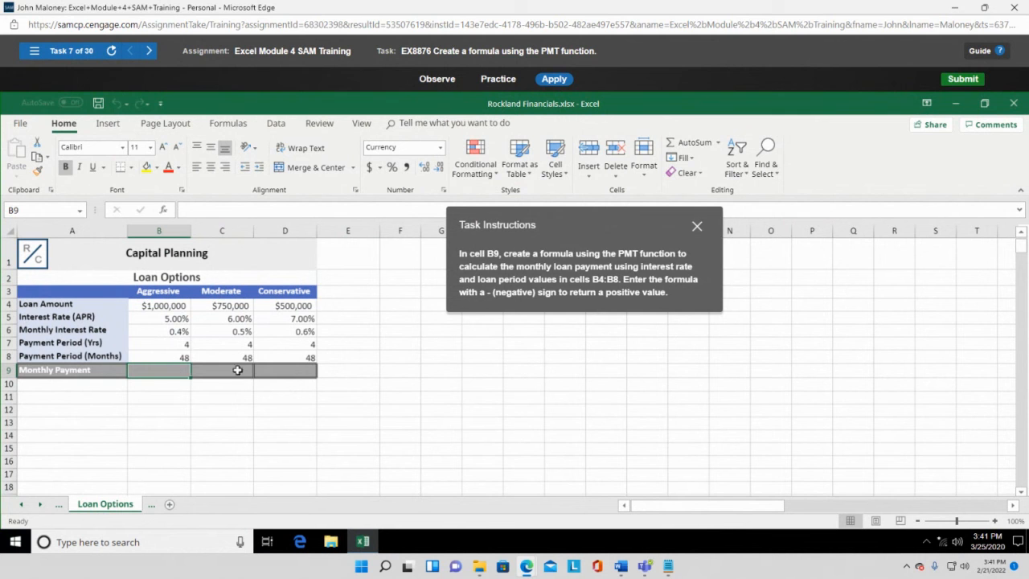
type("=")
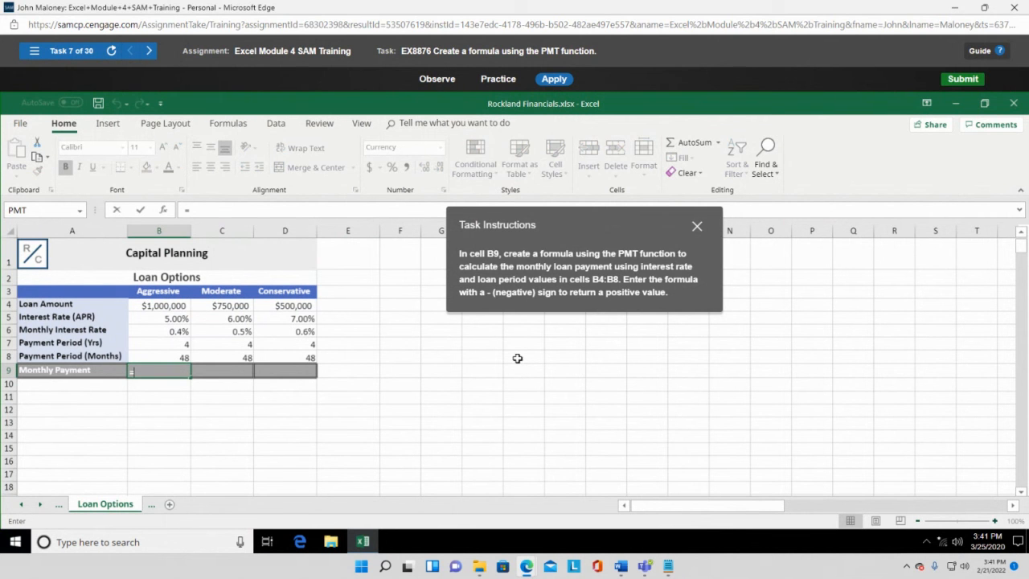
type("pmt")
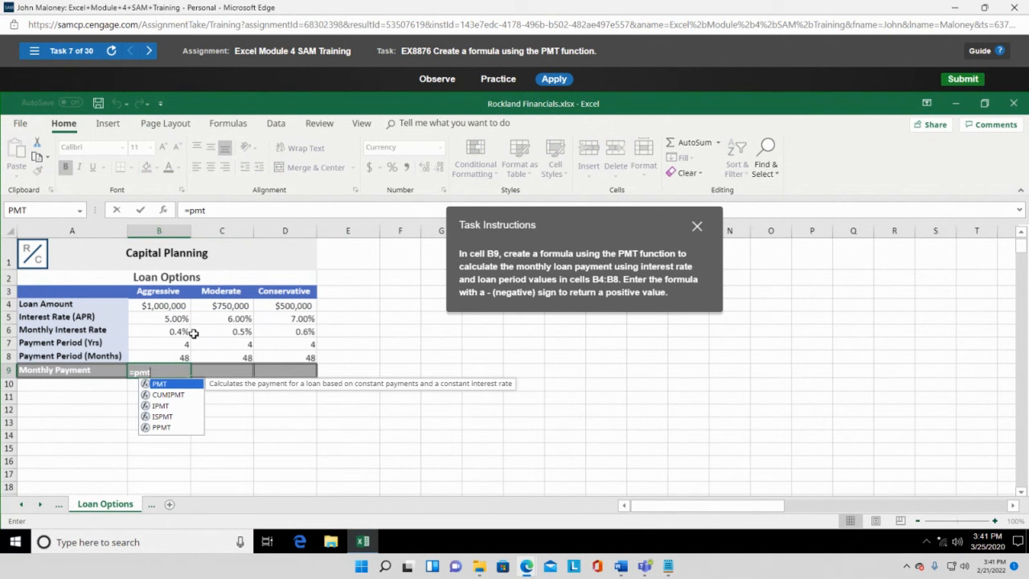
left_click(136, 372)
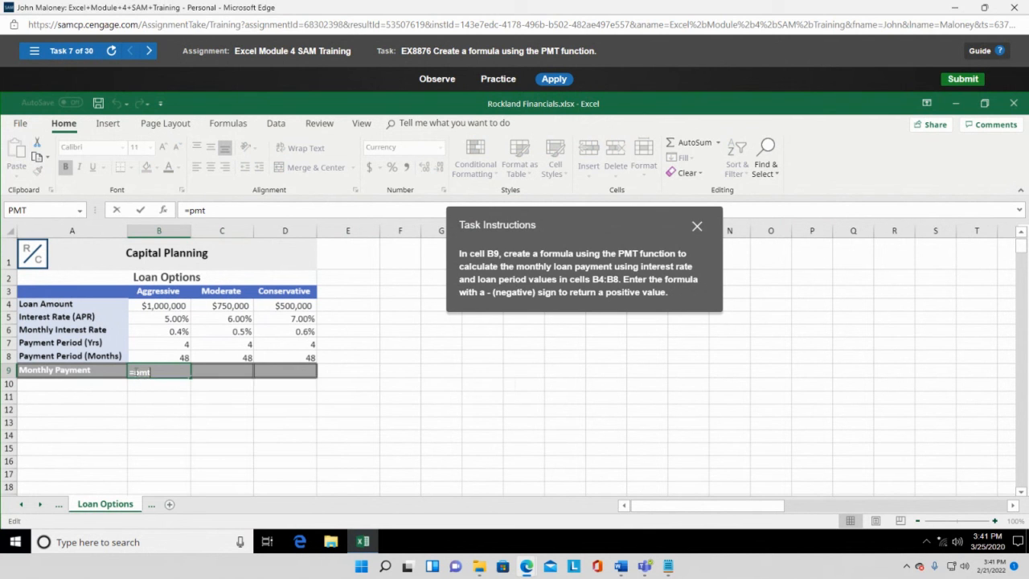
type("-pmt(")
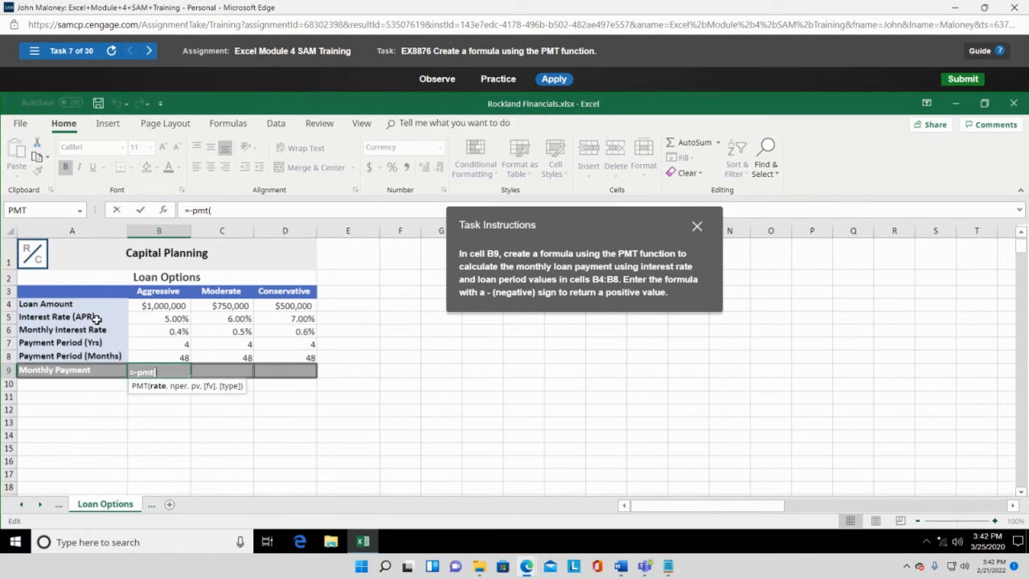
left_click(172, 332)
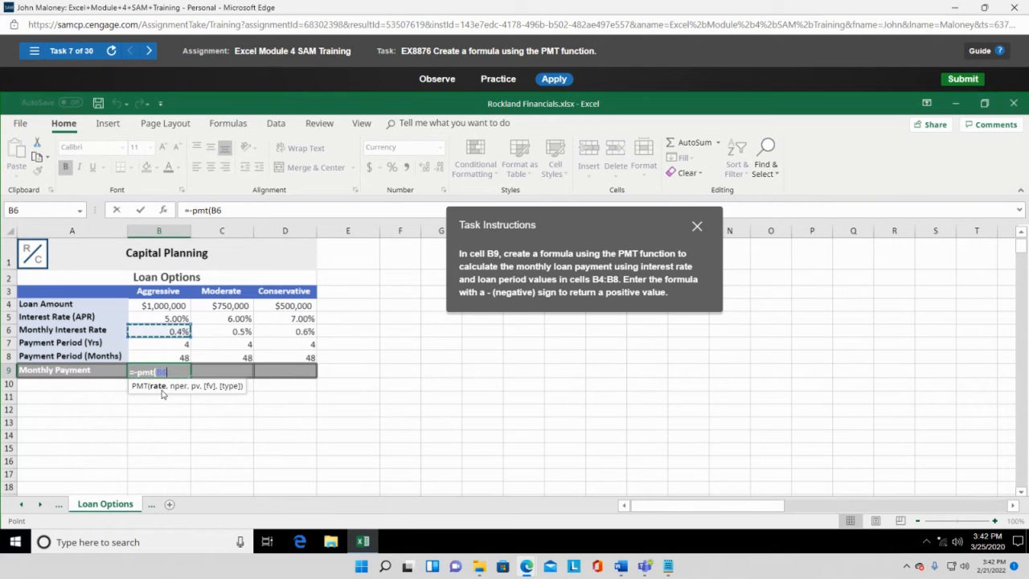
type(",")
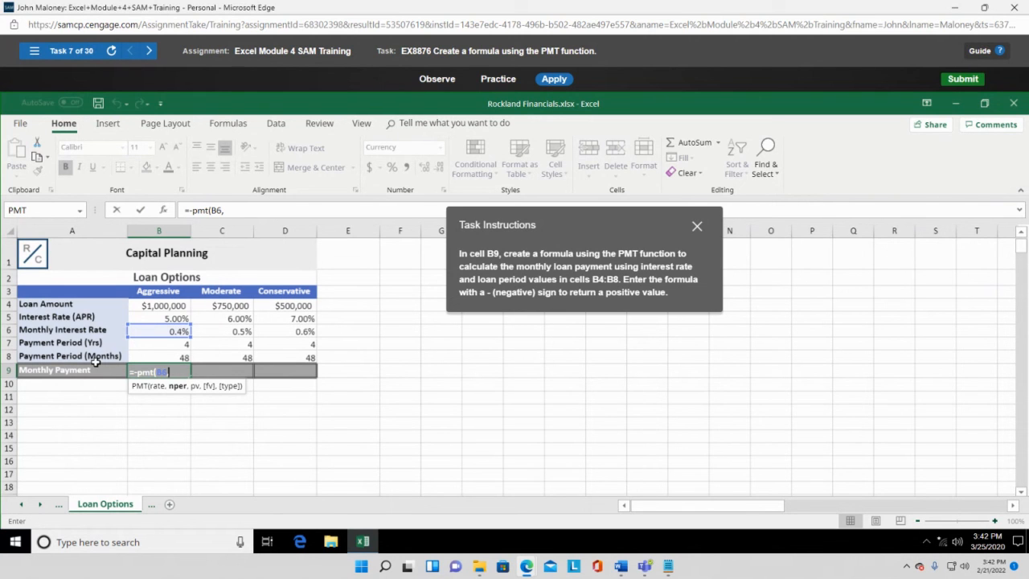
left_click(175, 358)
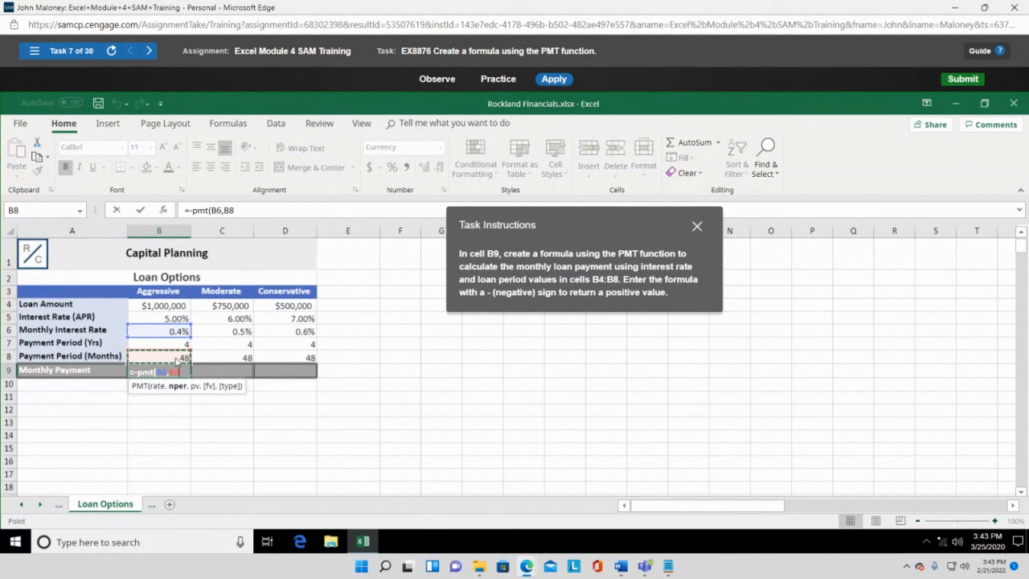
type(",")
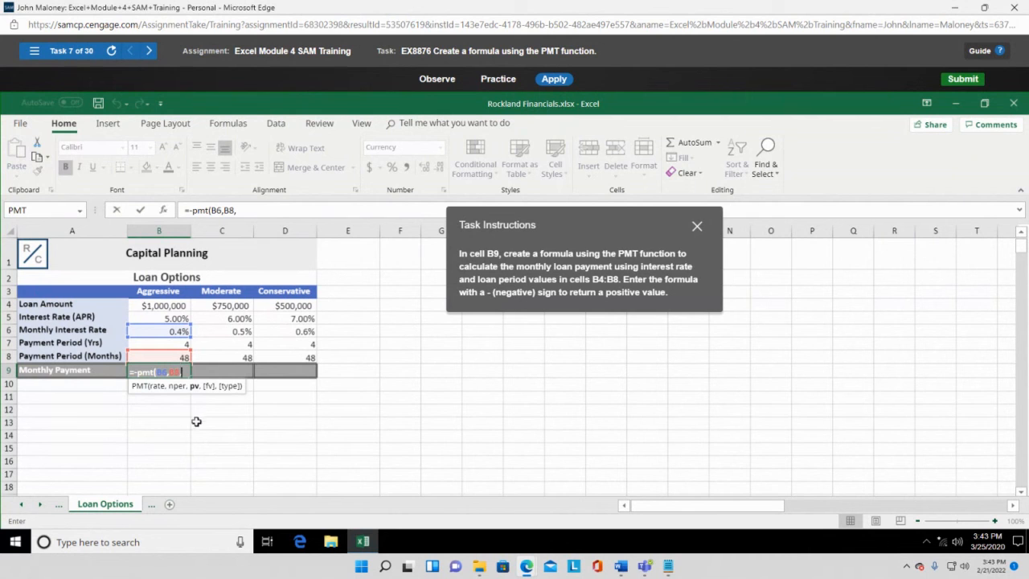
left_click(160, 306)
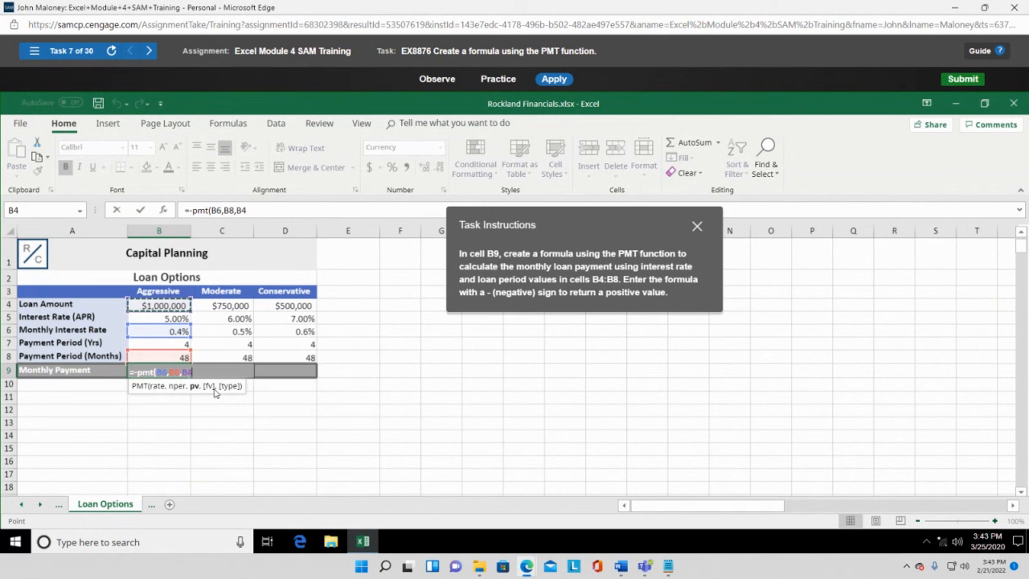
- Enter the B9 payment formula, then reopen task 7 from the Task List to retry it
type(")")
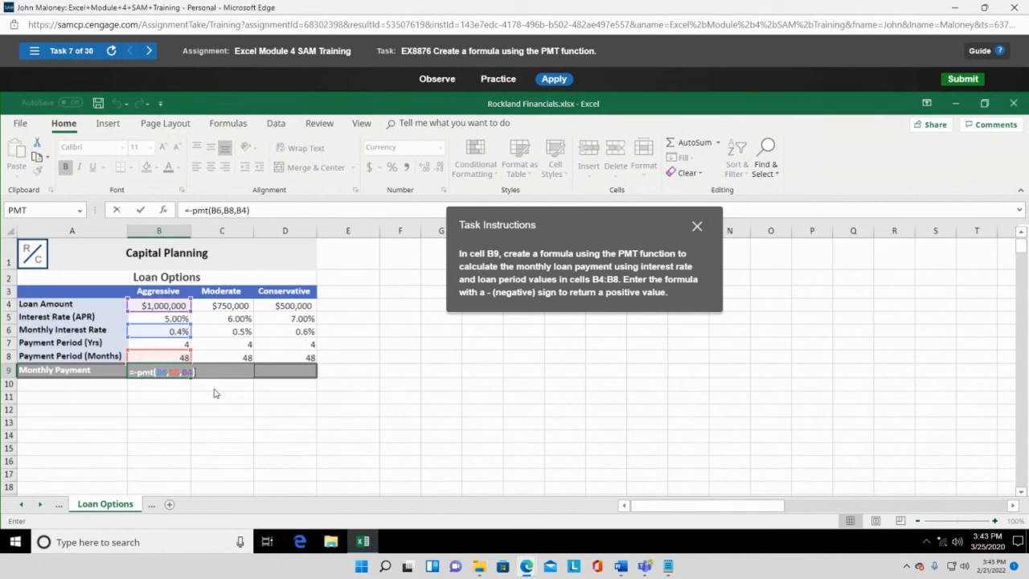
key("Return")
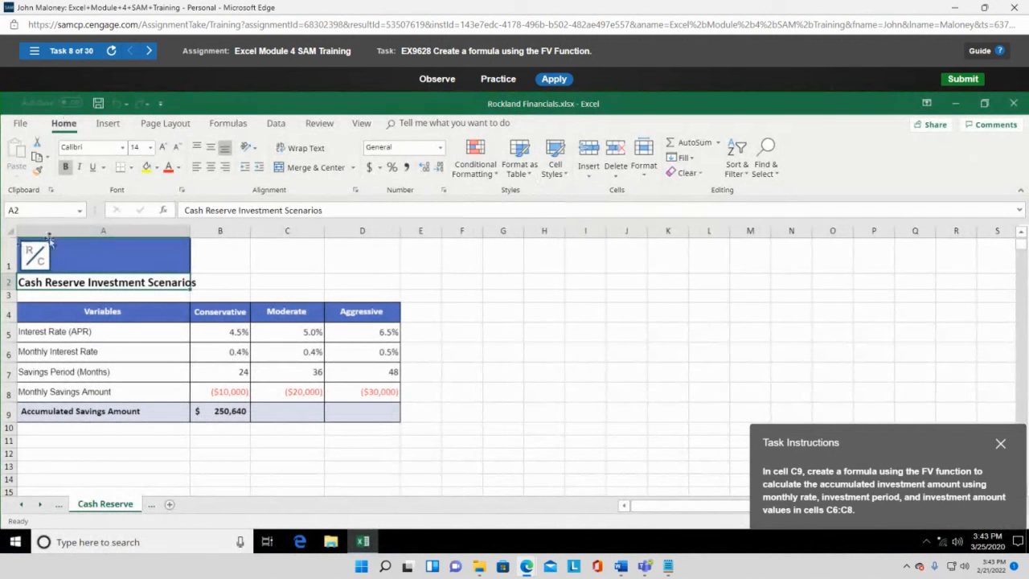
left_click(34, 51)
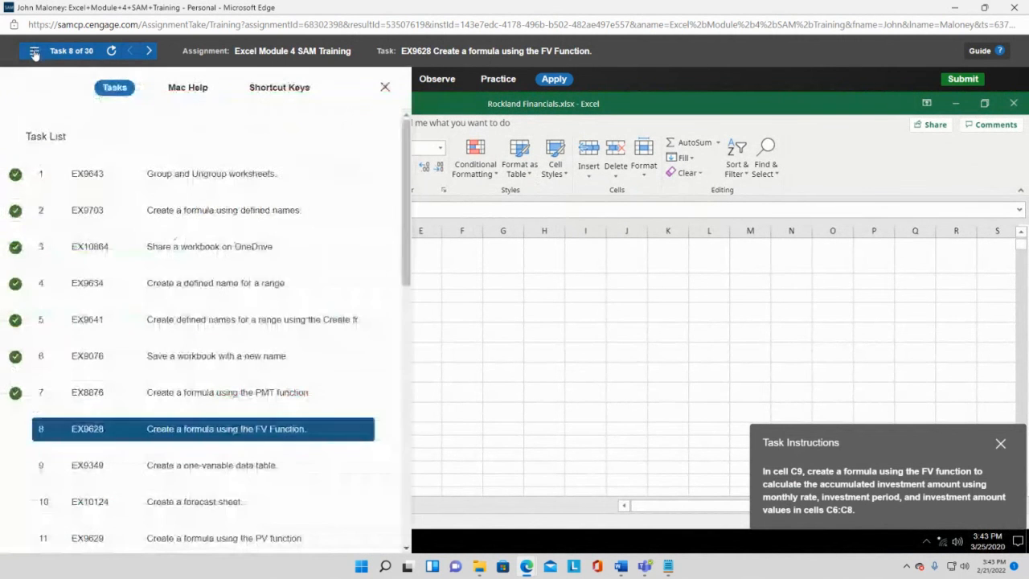
left_click(186, 392)
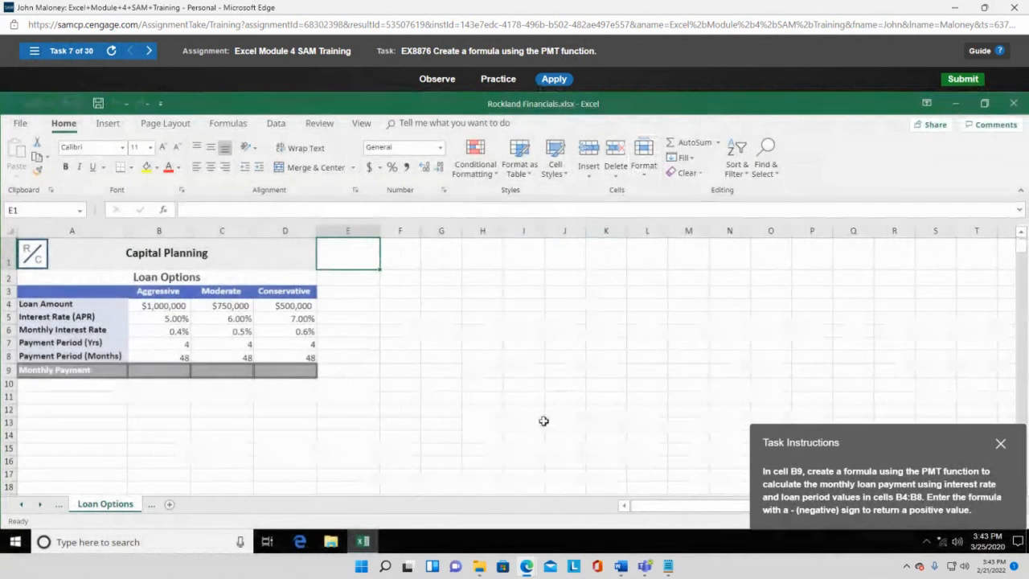
left_click_drag(881, 456, 536, 343)
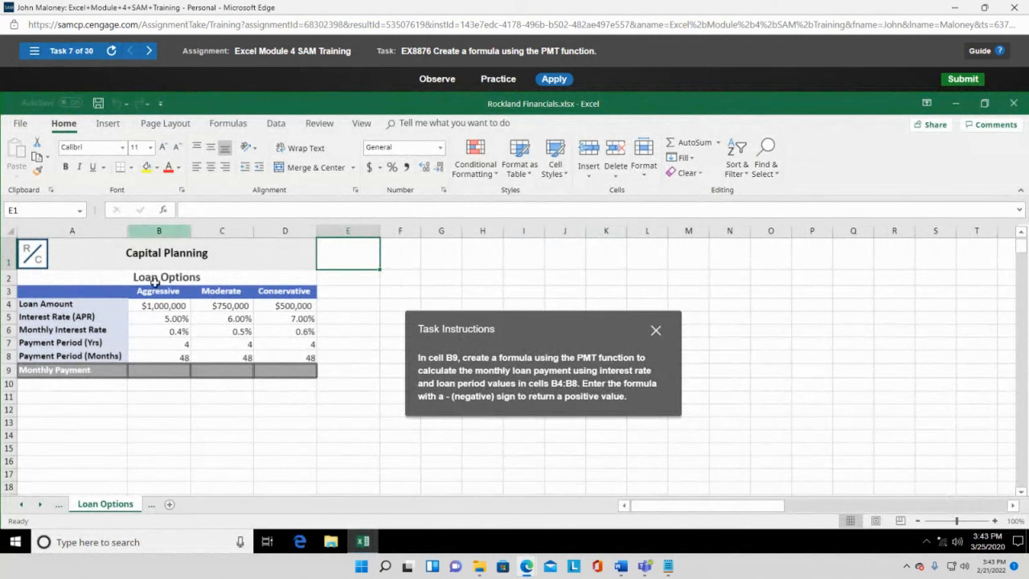
- Re-enter =-pmt(B6,B8,B4) in B9 to calculate the monthly loan payment
left_click(166, 371)
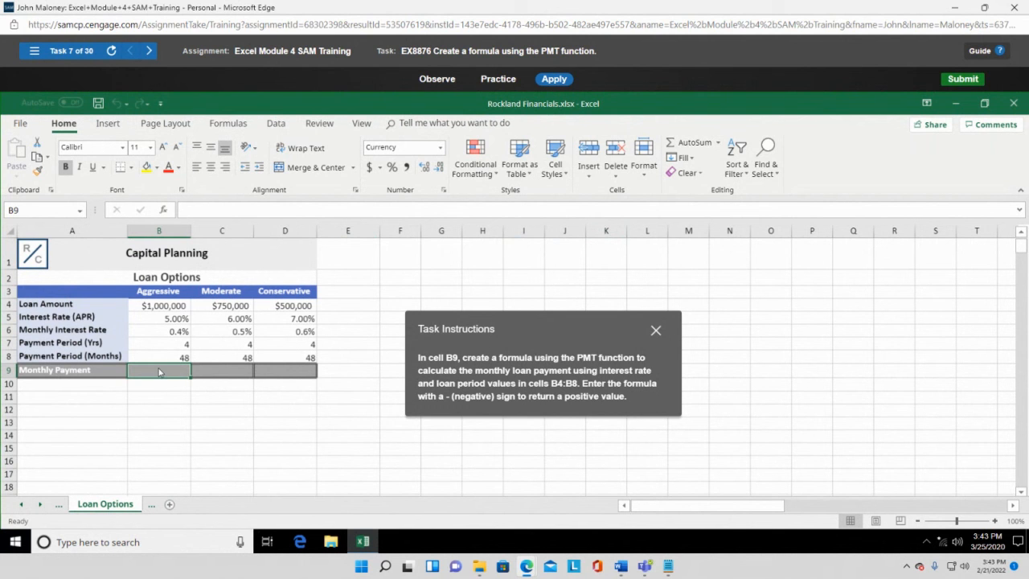
type("=")
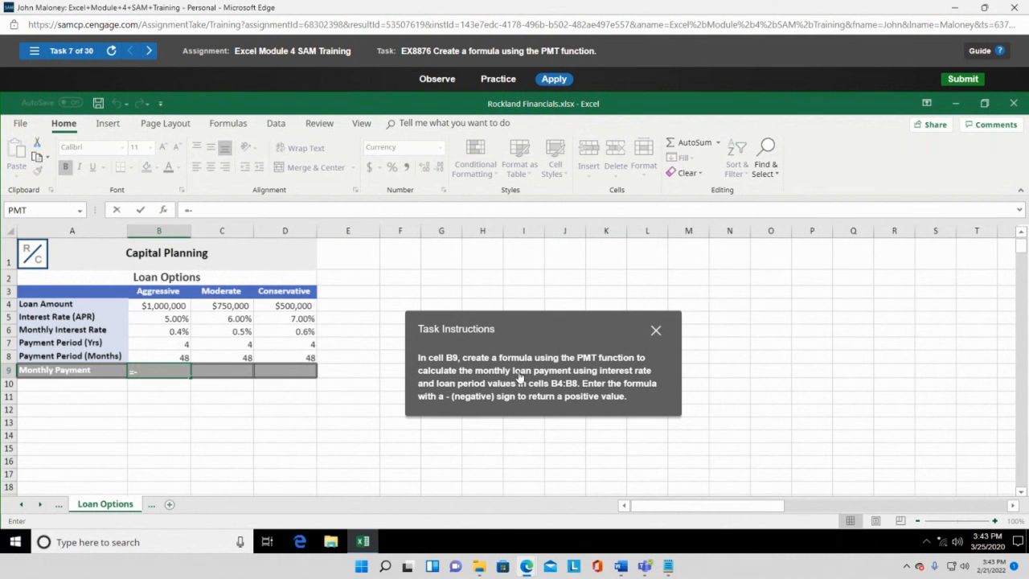
type("-pmt")
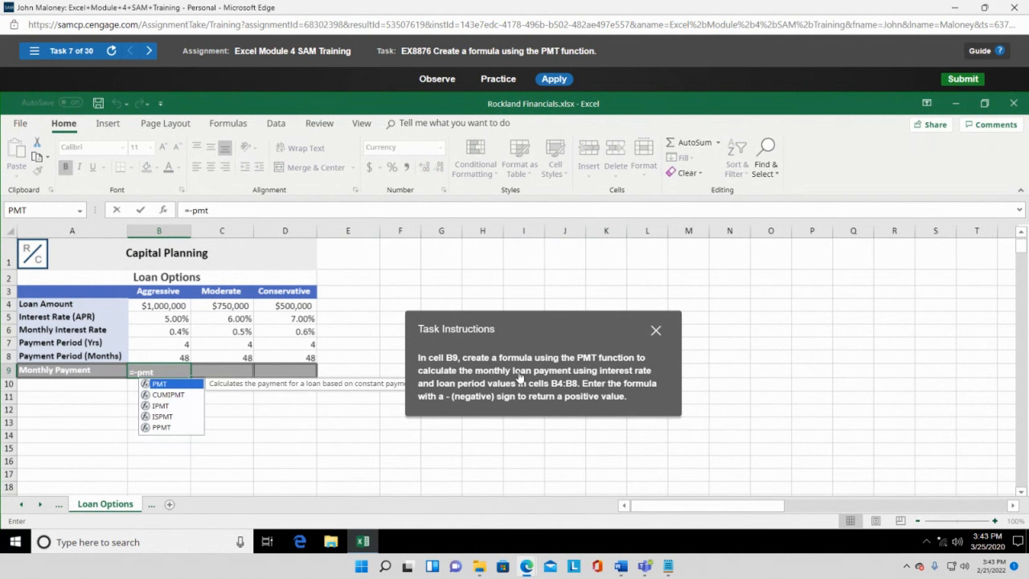
type("(")
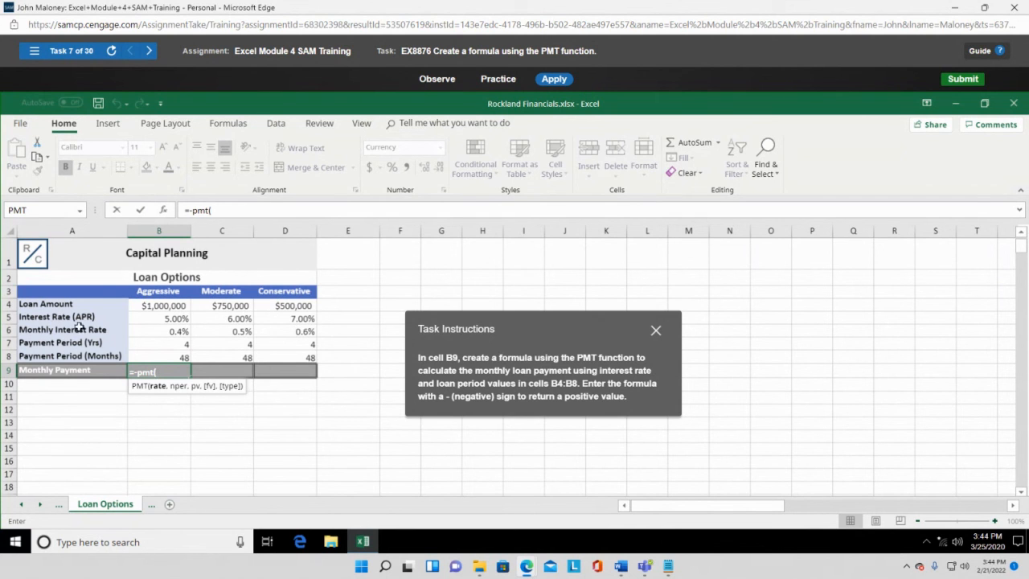
left_click(170, 333)
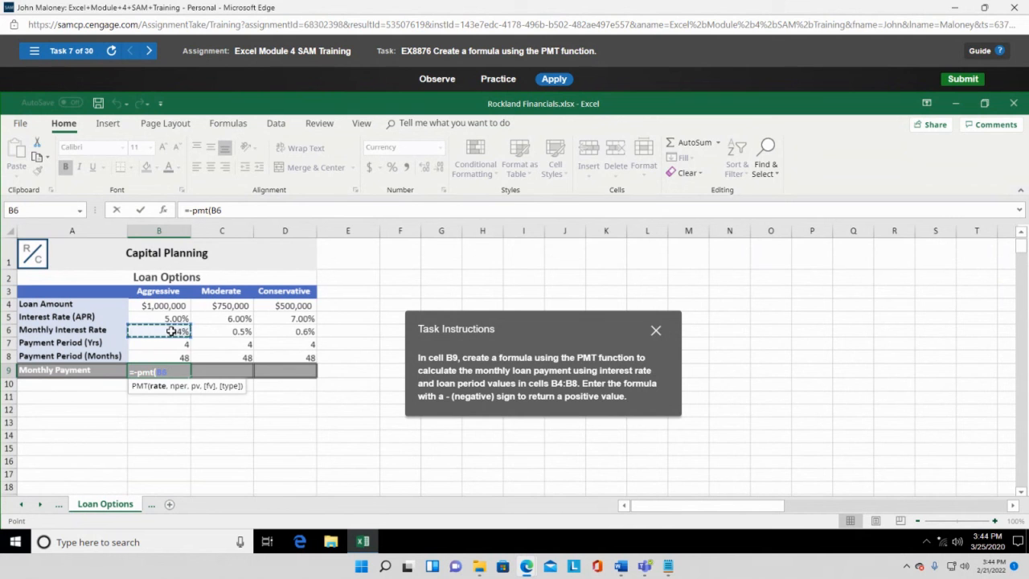
type(",")
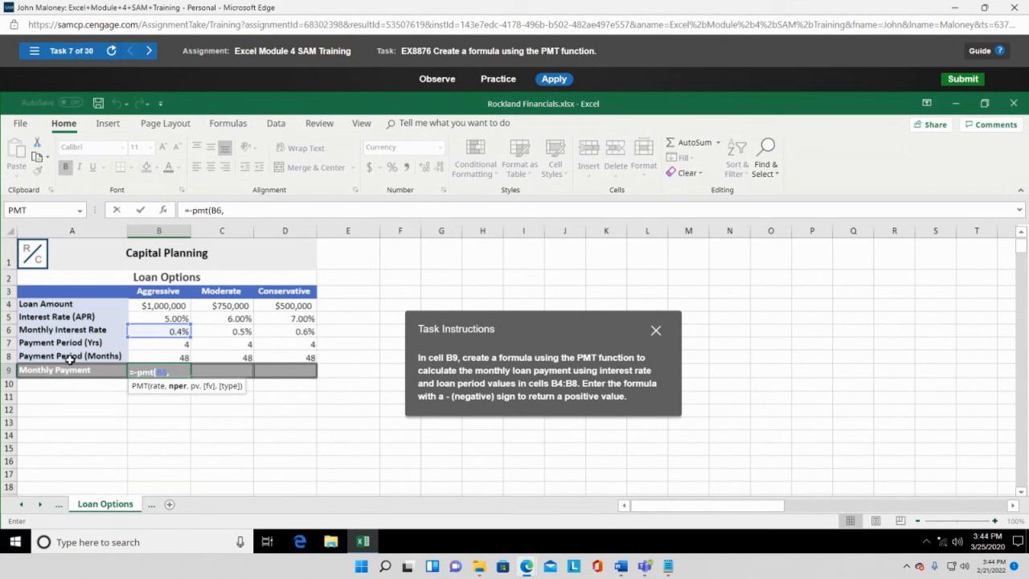
left_click(166, 357)
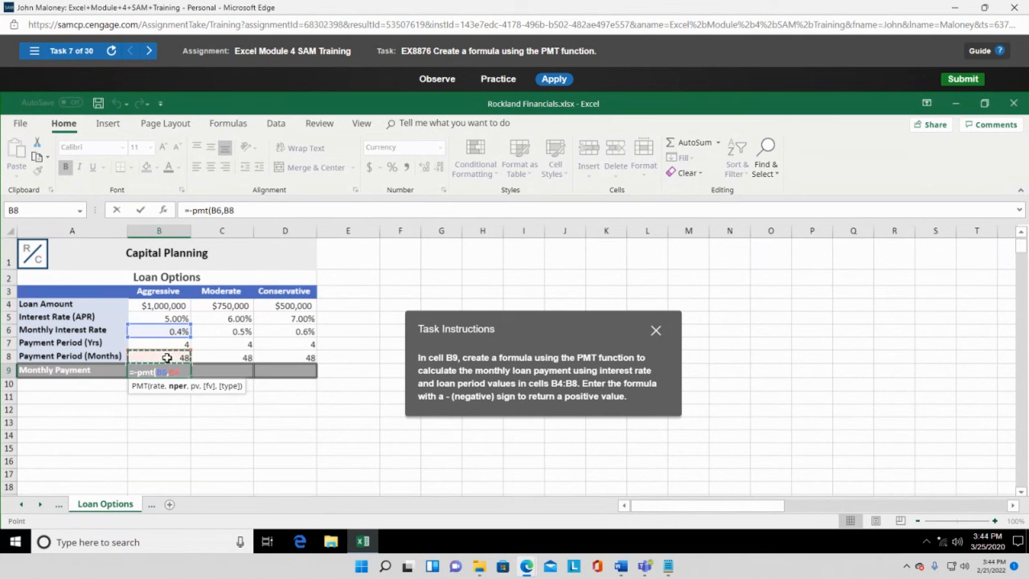
type(",")
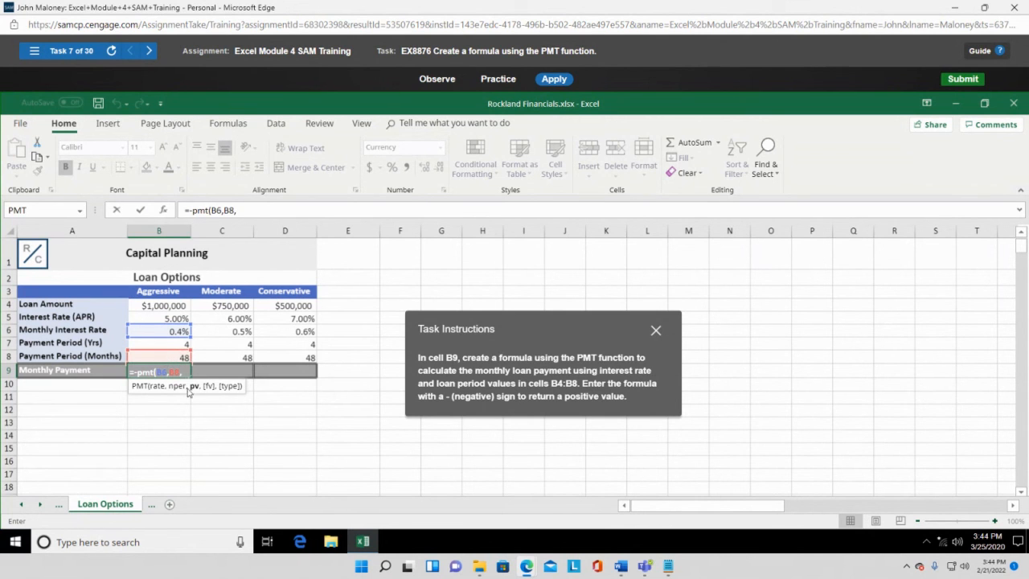
left_click(153, 306)
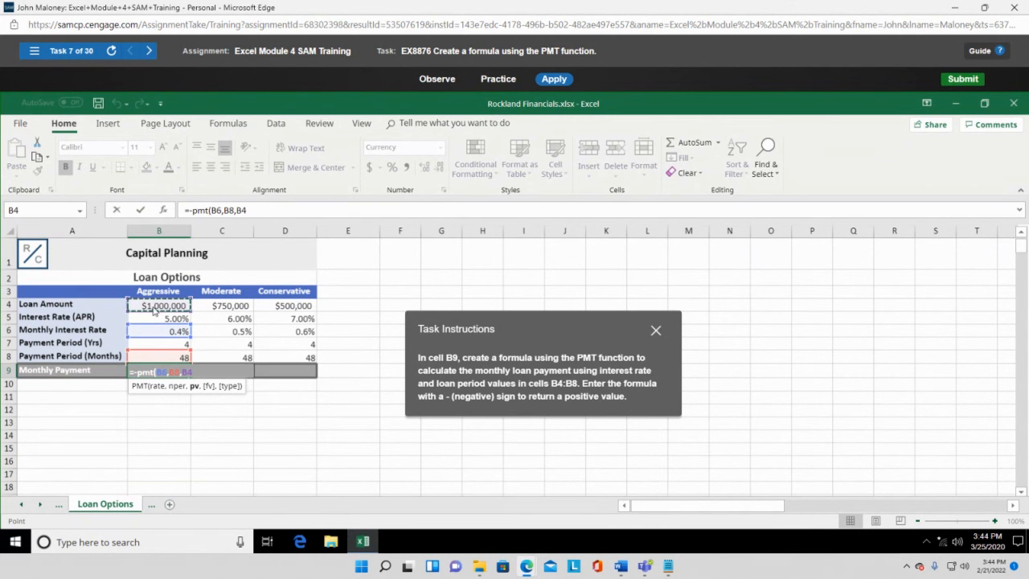
type(")")
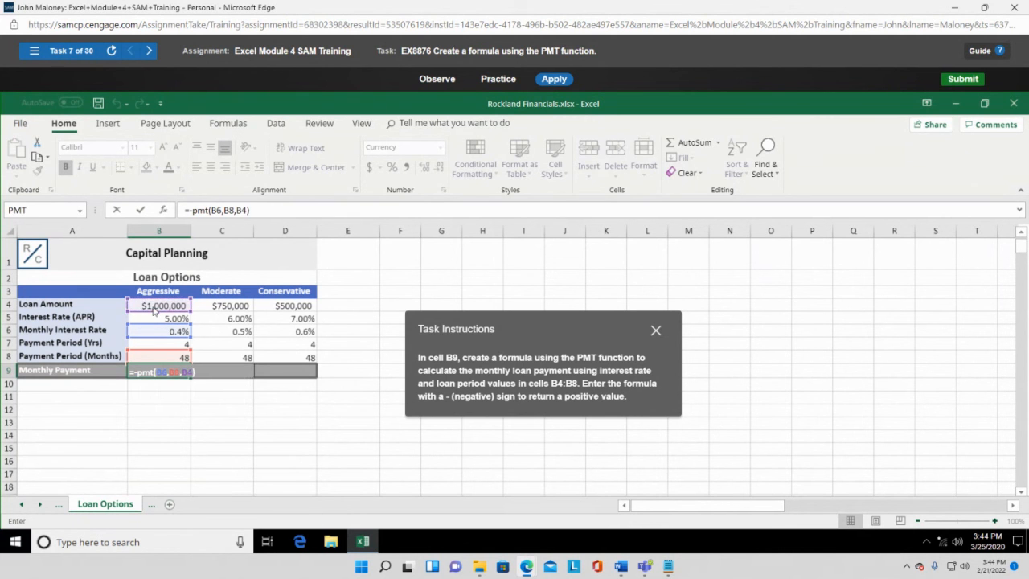
key("Return")
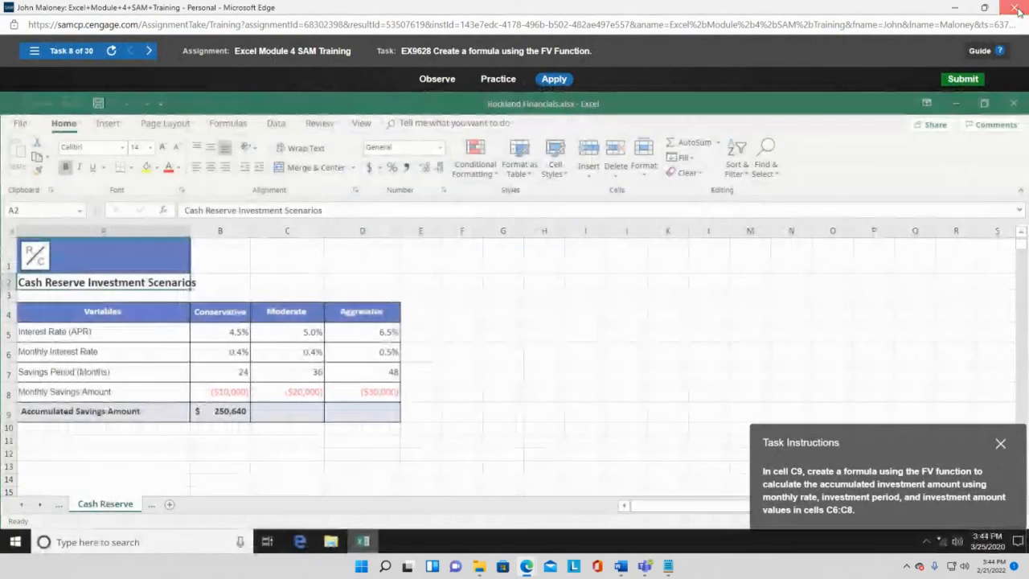
- Close the SAM window and switch to the Bb Collaborate Excel training recording tab
left_click(1016, 9)
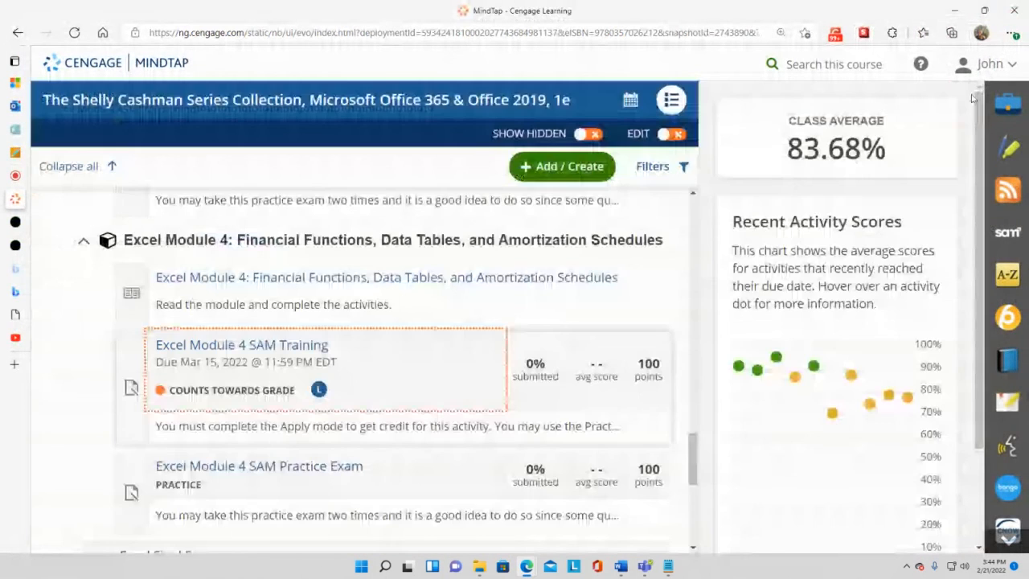
mouse_move(29, 159)
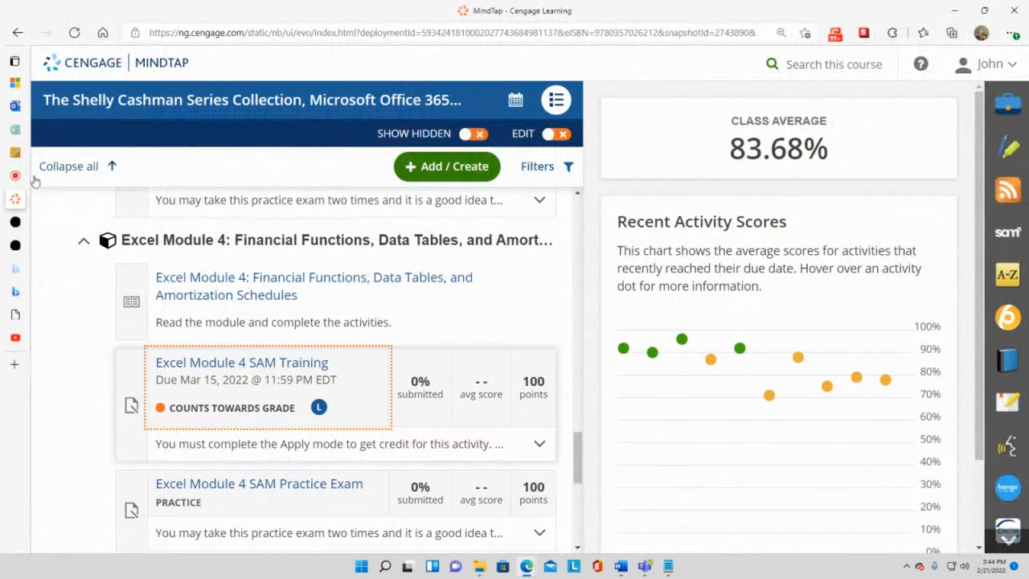
mouse_move(24, 178)
left_click(81, 180)
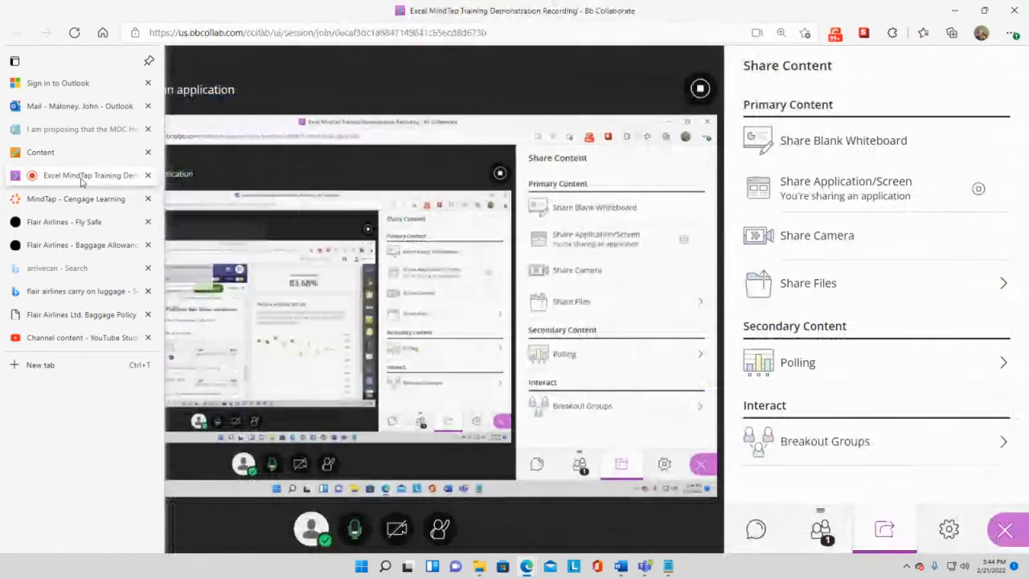